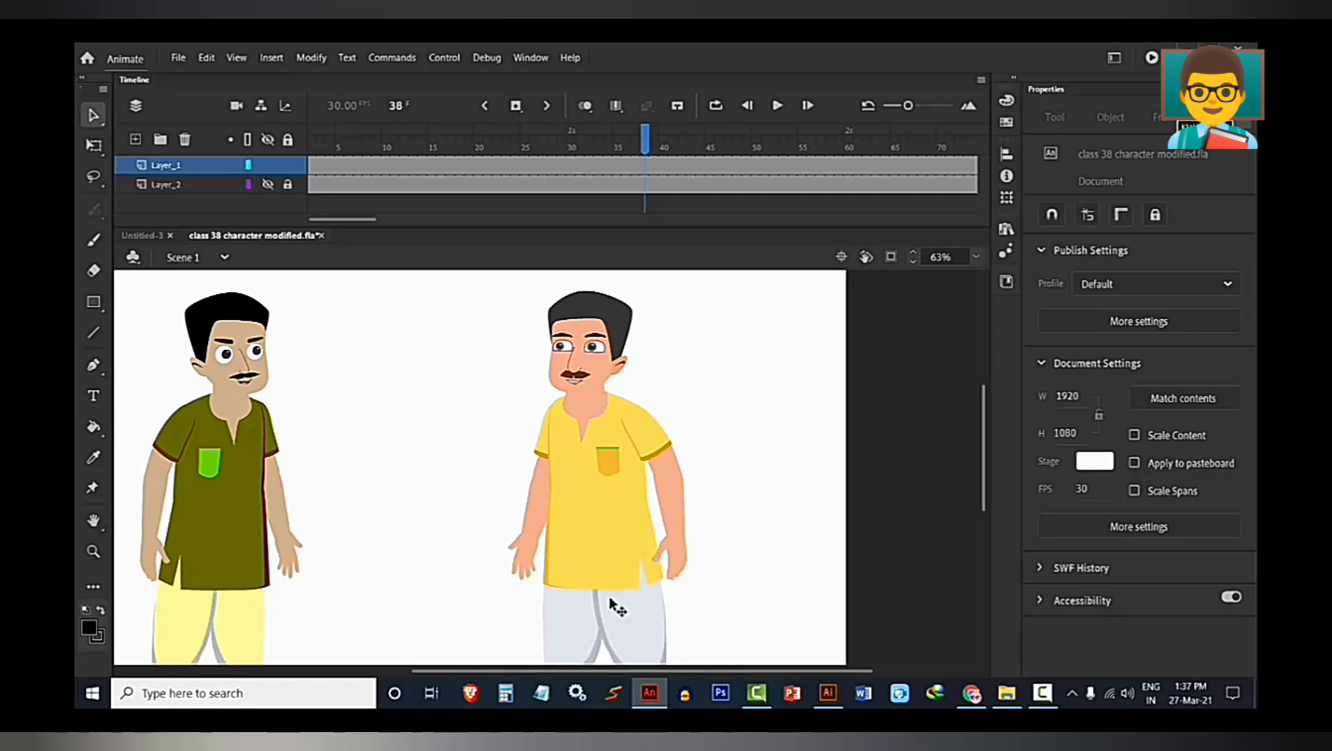
Open the yellow-shirted character's hand symbol beside the kurta slit and view its open-palm pose on frame 2.
{"action": "scroll", "coordinate": [615, 605], "scroll_direction": "up", "scroll_amount": 3}
{"action": "left_click", "coordinate": [727, 502]}
{"action": "double_click", "coordinate": [730, 495]}
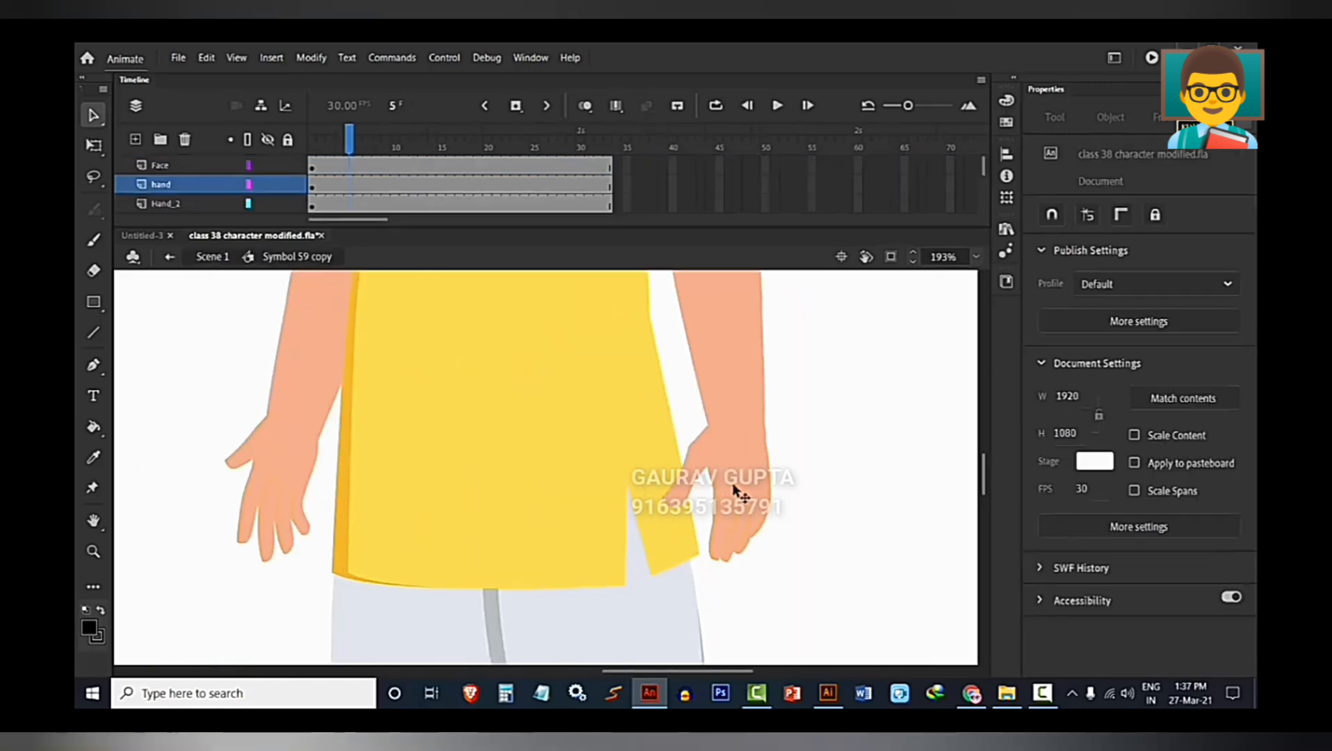
{"action": "left_click", "coordinate": [740, 480]}
{"action": "double_click", "coordinate": [706, 454]}
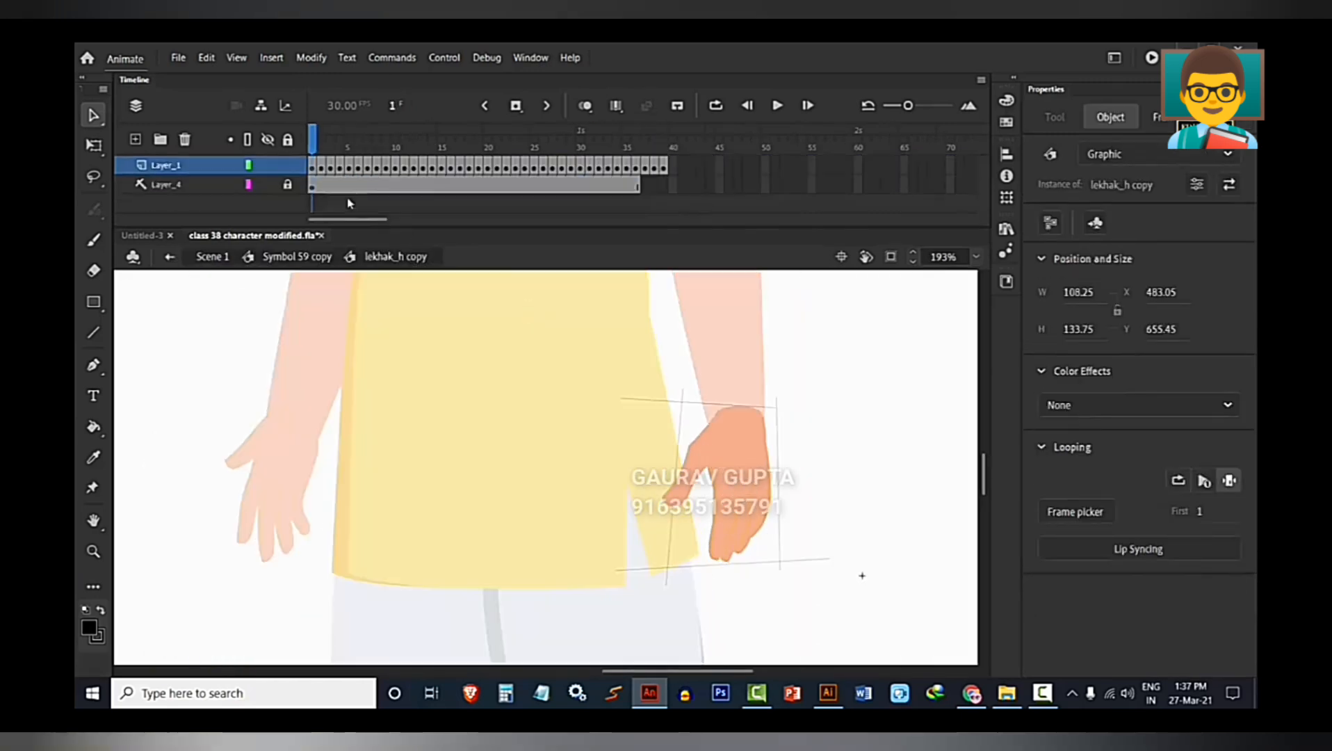
{"action": "mouse_move", "coordinate": [316, 159]}
{"action": "left_mouse_down"}
{"action": "mouse_move", "coordinate": [414, 157]}
{"action": "mouse_move", "coordinate": [313, 169]}
{"action": "mouse_move", "coordinate": [426, 159]}
{"action": "mouse_move", "coordinate": [317, 167]}
{"action": "mouse_move", "coordinate": [322, 183]}
{"action": "mouse_move", "coordinate": [327, 167]}
{"action": "mouse_move", "coordinate": [423, 162]}
{"action": "mouse_move", "coordinate": [321, 166]}
{"action": "left_mouse_up"}
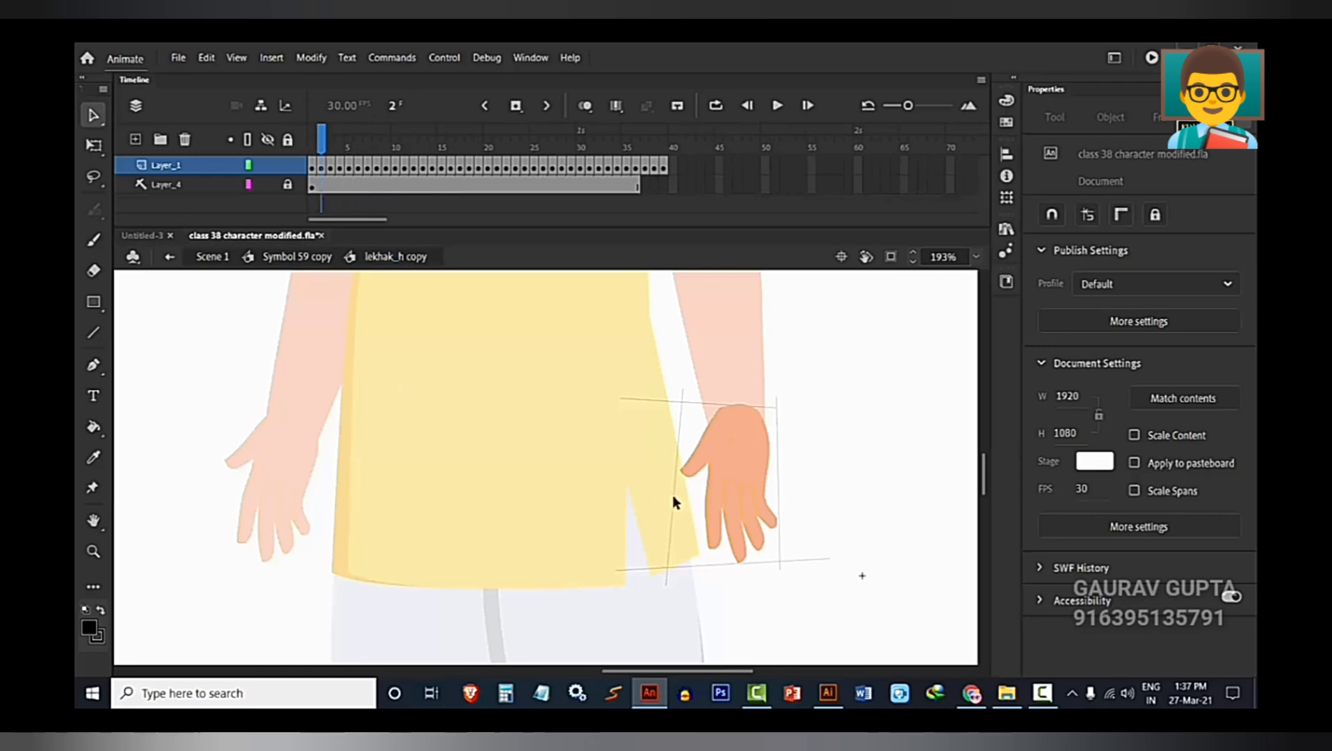
Return to the character symbol and inspect the hand instance on the full figure.
{"action": "scroll", "coordinate": [672, 496], "scroll_direction": "down", "scroll_amount": 3}
{"action": "double_click", "coordinate": [804, 452]}
{"action": "scroll", "coordinate": [804, 452], "scroll_direction": "down", "scroll_amount": 3}
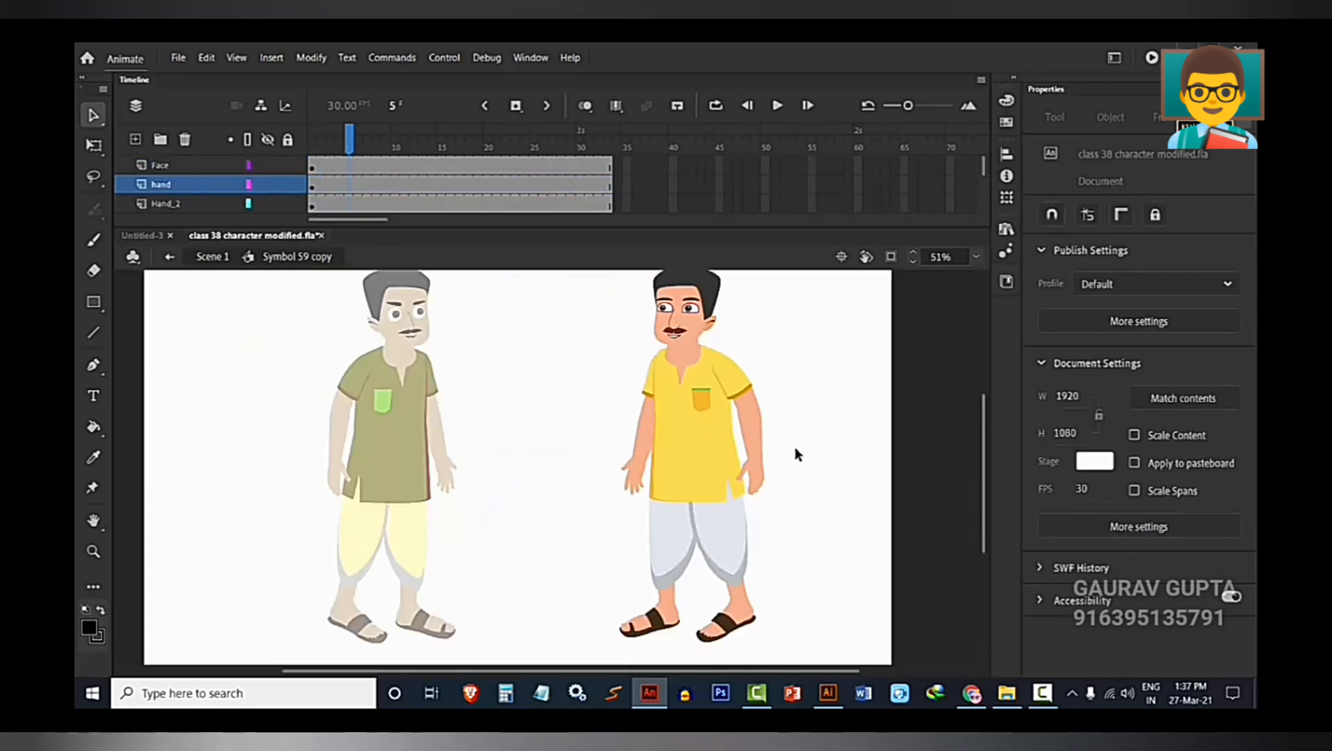
{"action": "left_click_drag", "start_coordinate": [795, 449], "coordinate": [797, 492]}
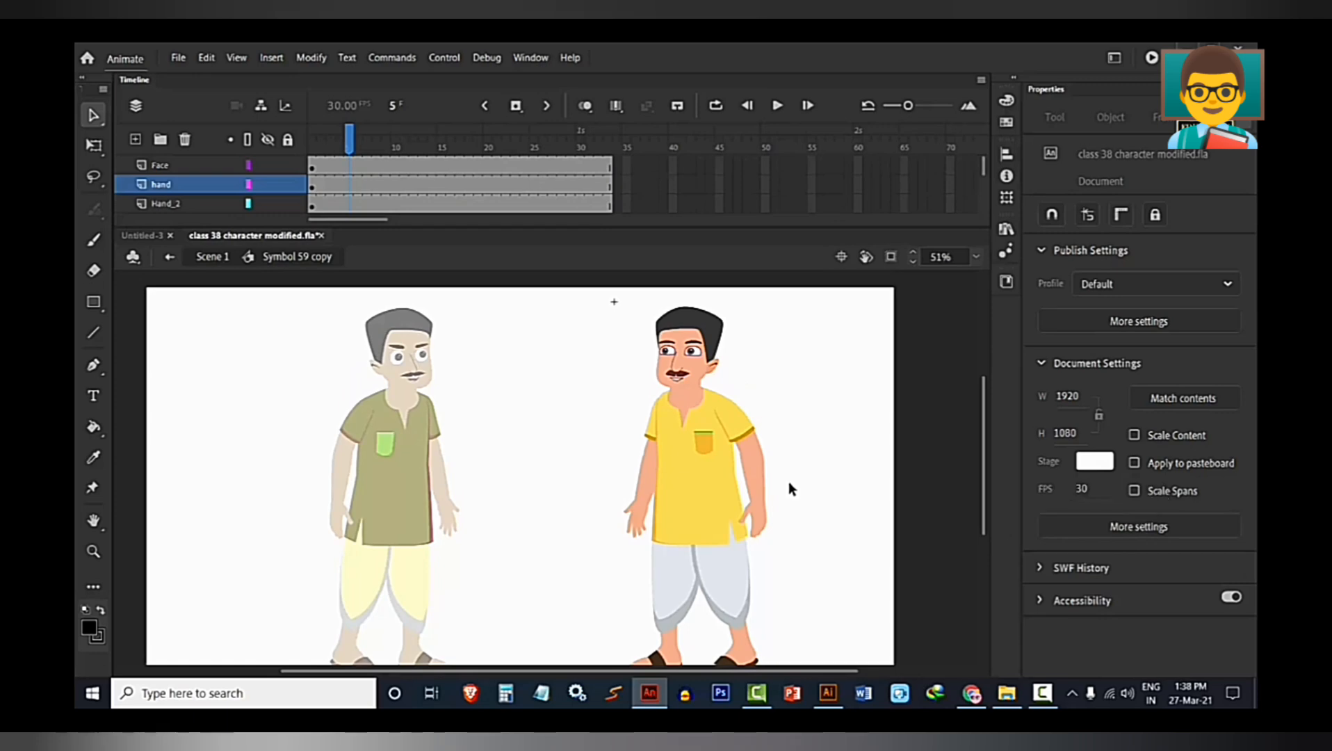
{"action": "left_click", "coordinate": [757, 519]}
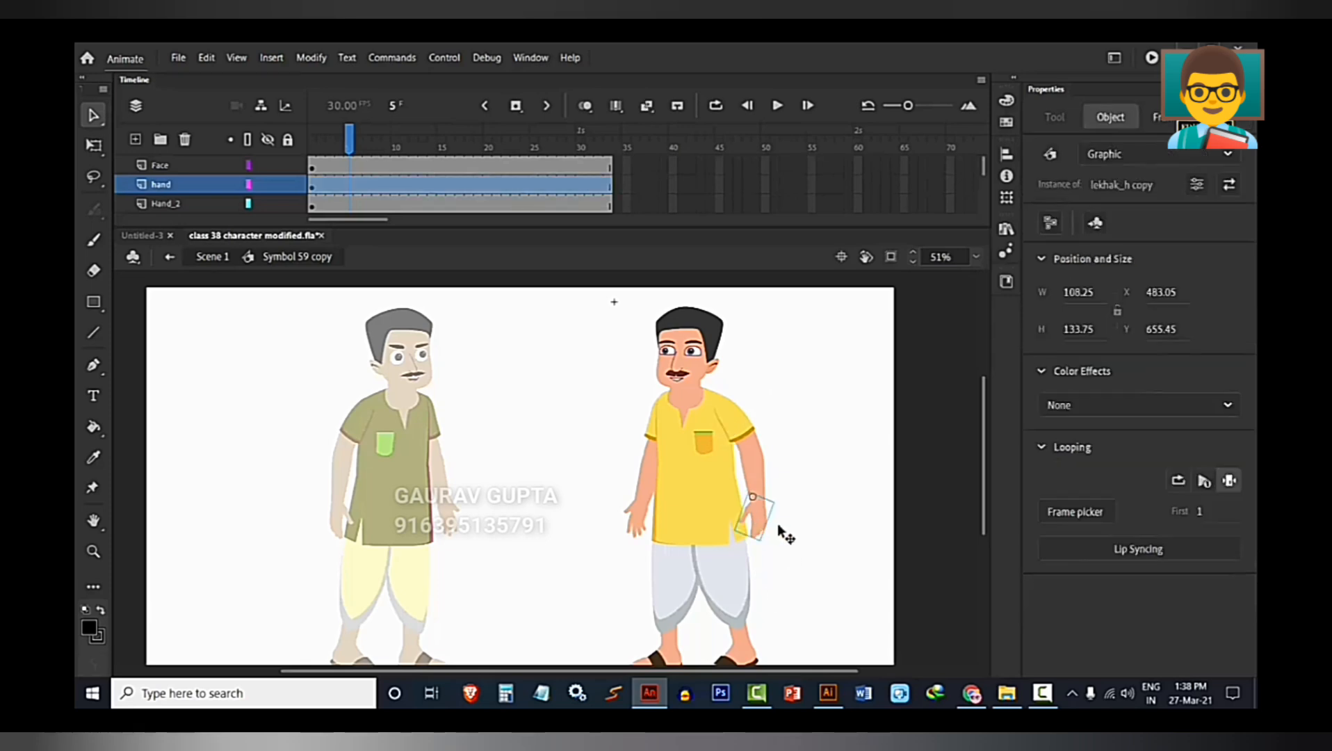
{"action": "left_click", "coordinate": [787, 528]}
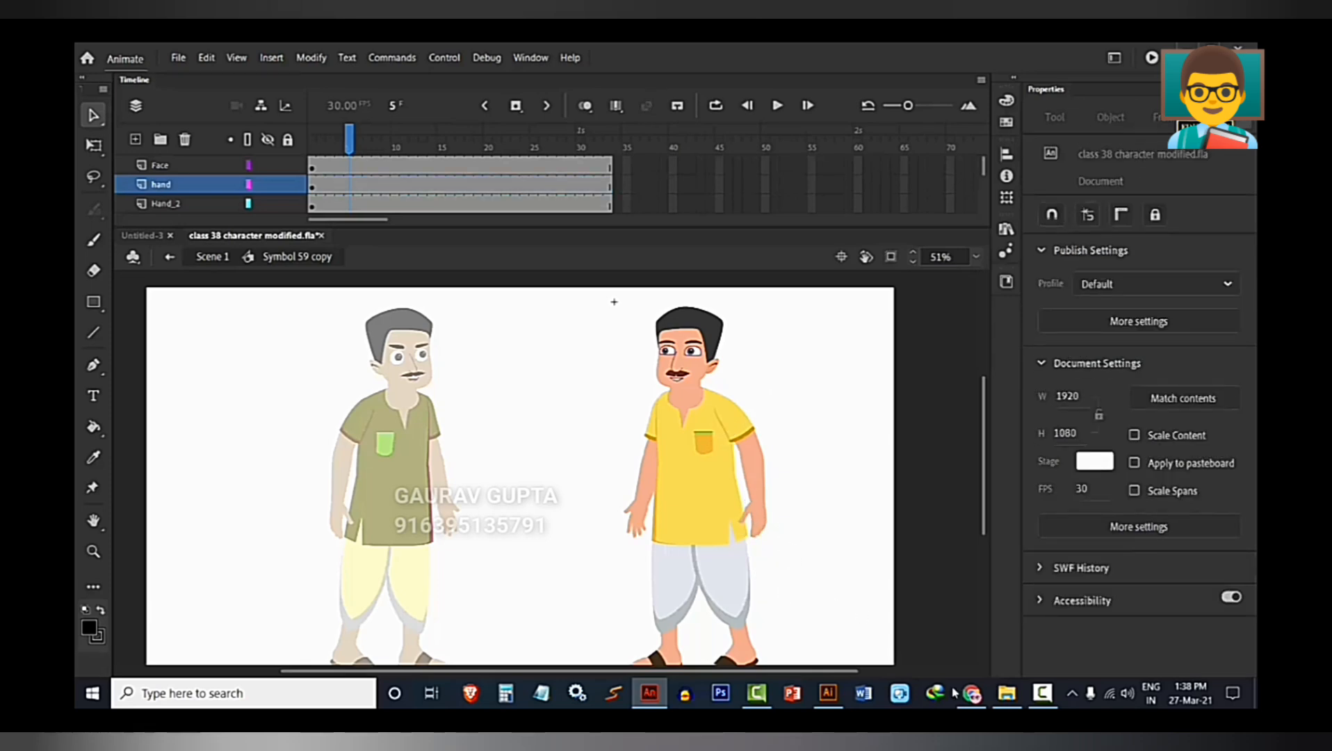
Switch to Chrome and view the "Hand gestures illustration set" from the Freepik hand results, then close its preview.
{"action": "left_click", "coordinate": [971, 693]}
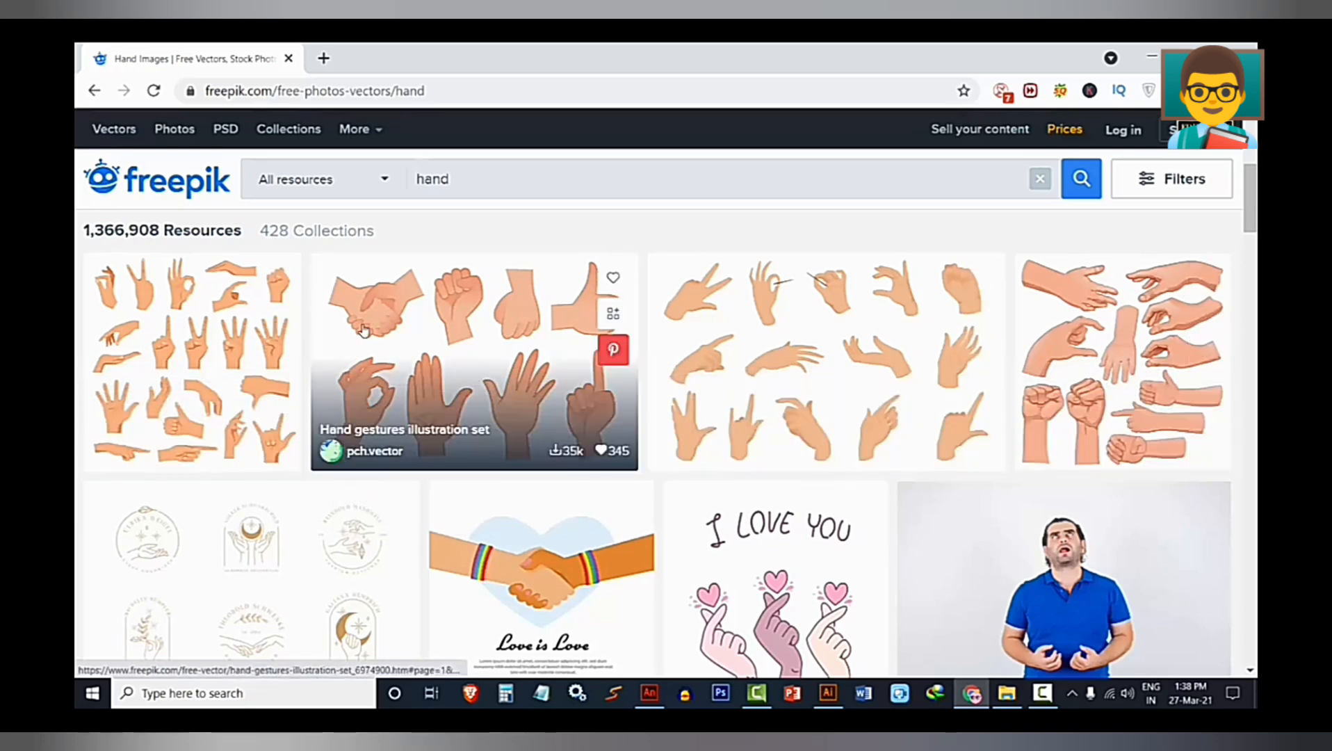
{"action": "left_click", "coordinate": [448, 328]}
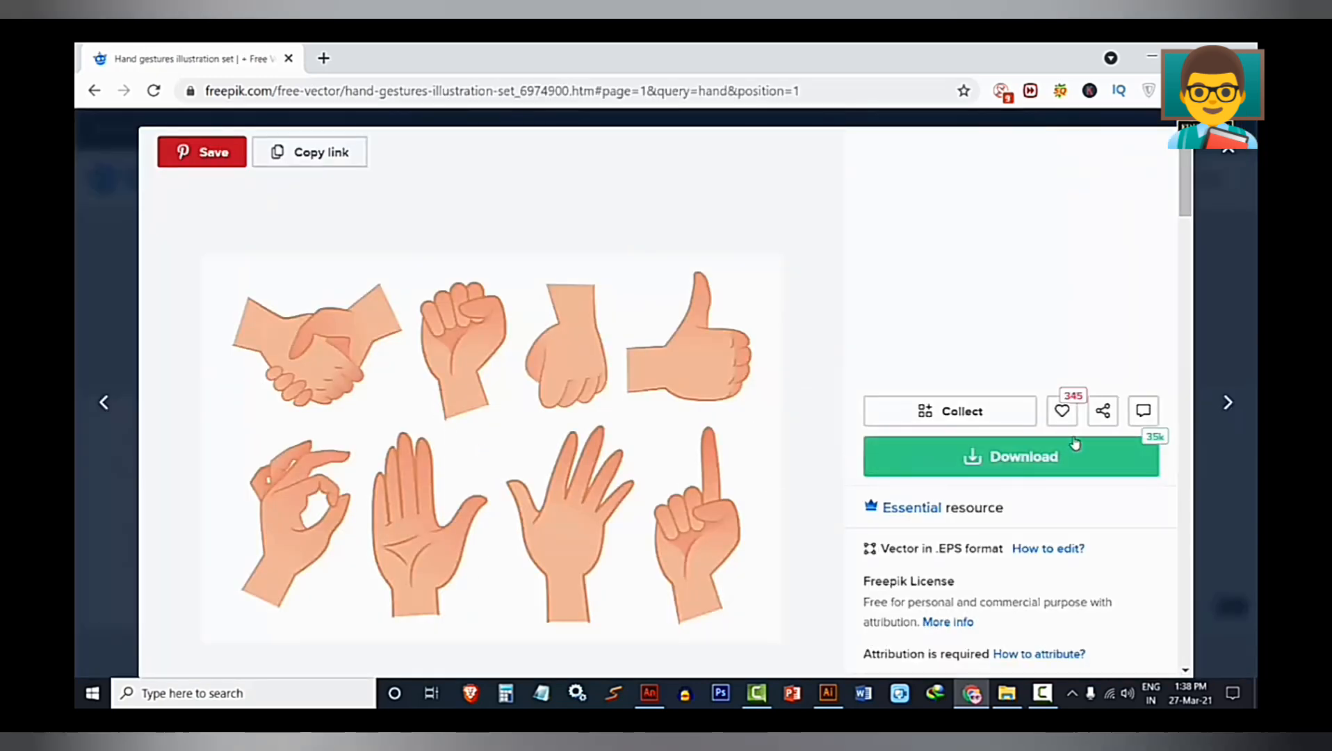
{"action": "left_click", "coordinate": [1230, 160]}
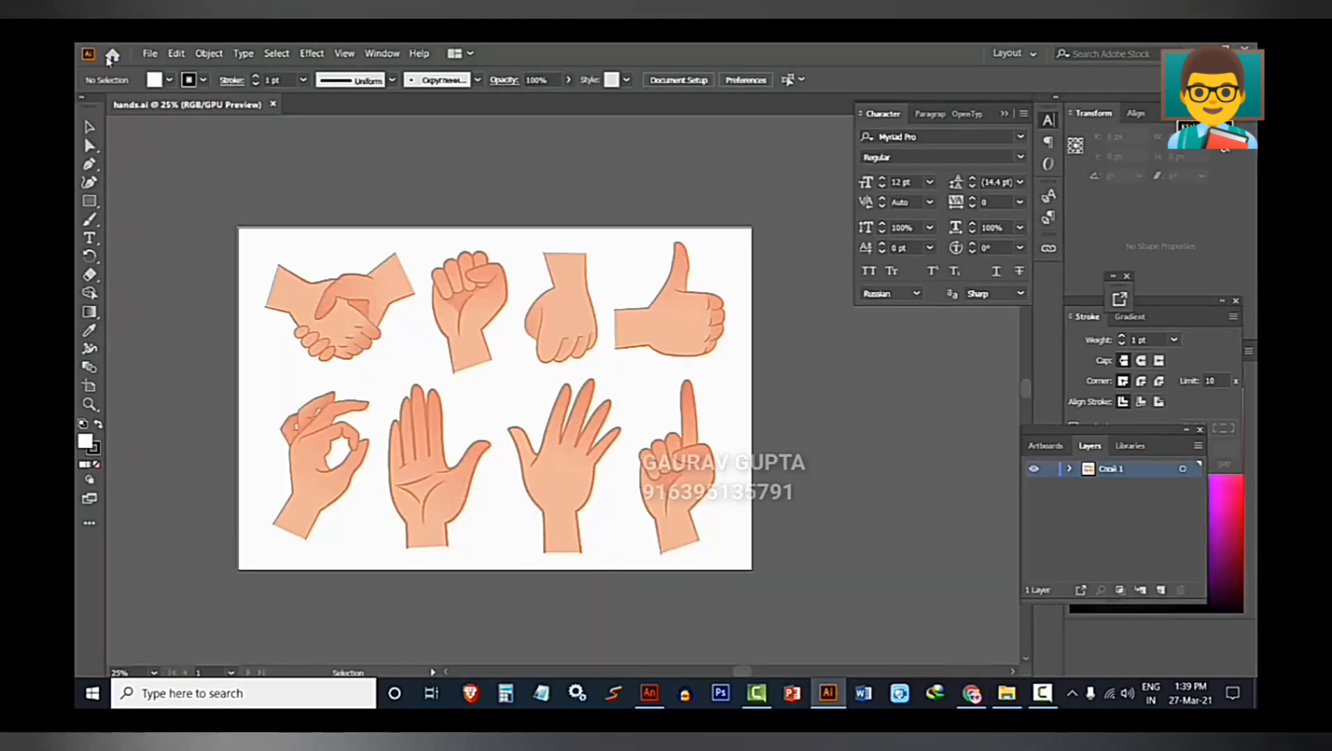
{"action": "left_click", "coordinate": [149, 54]}
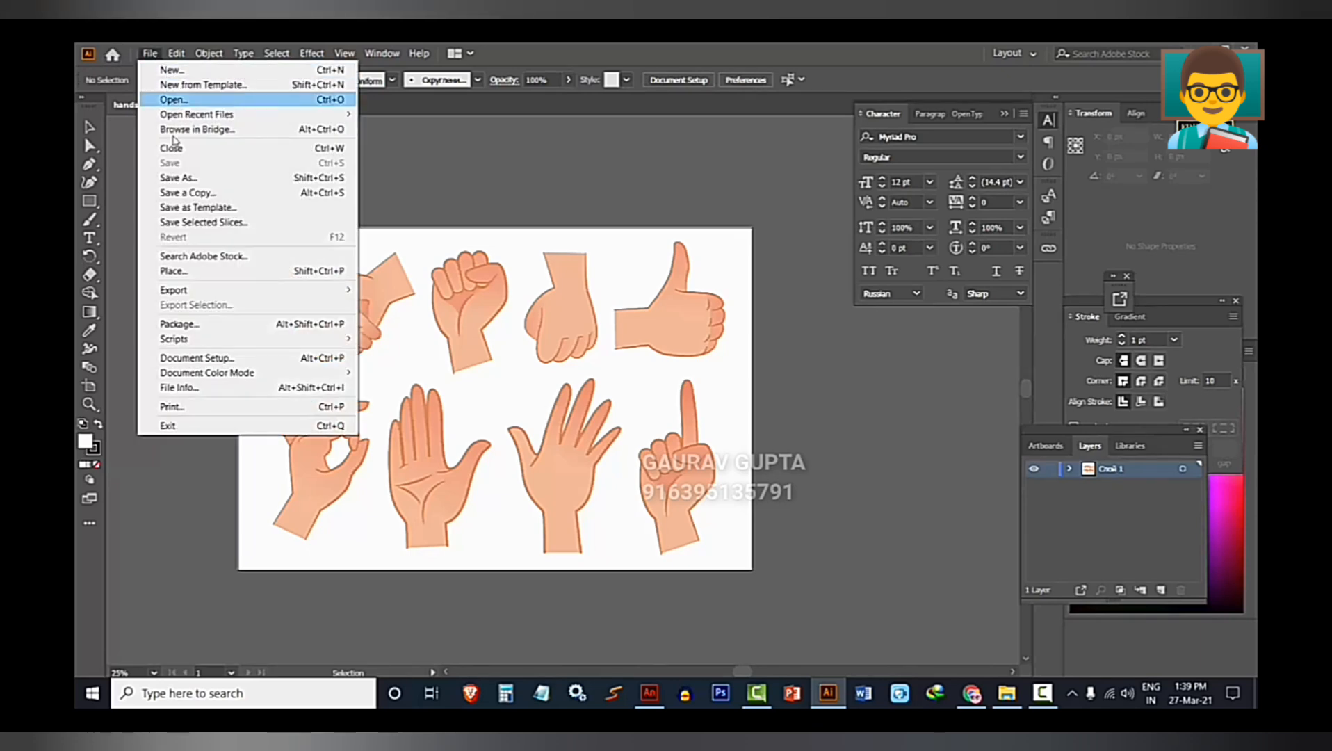
{"action": "left_click", "coordinate": [192, 179]}
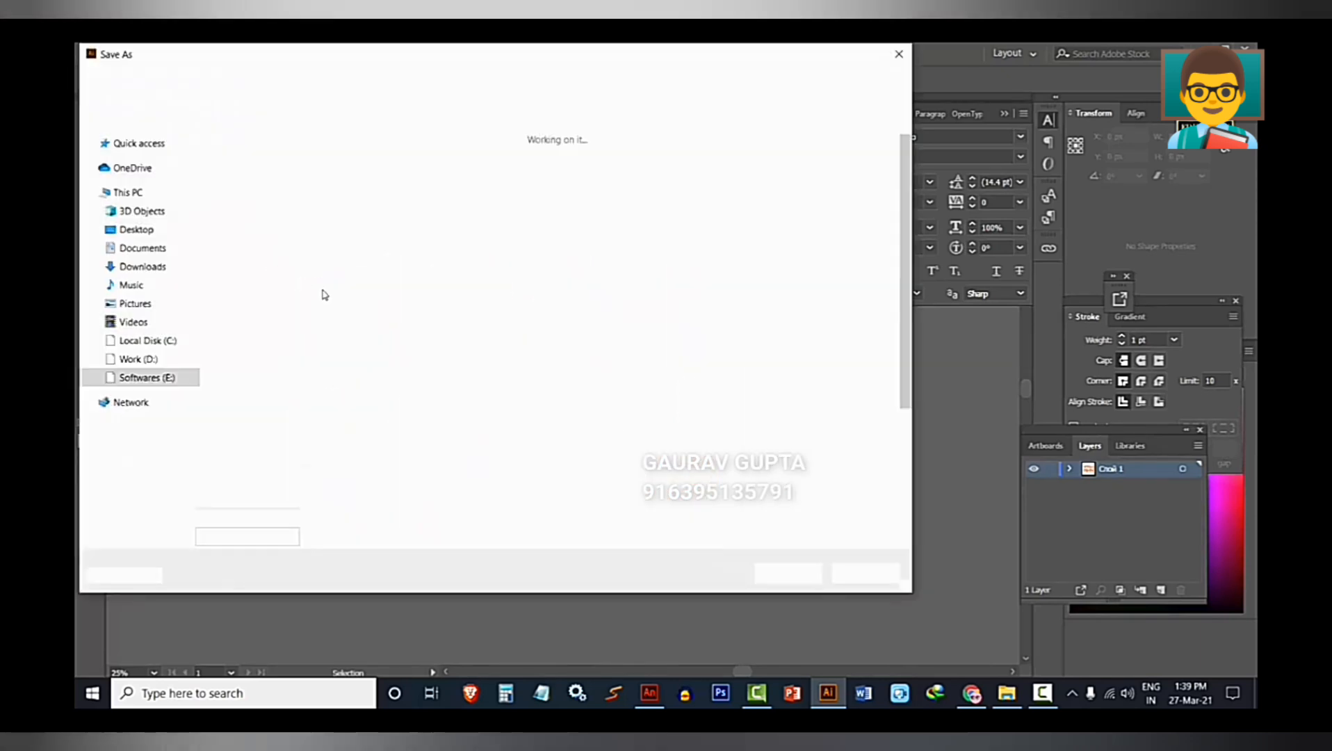
{"action": "left_click", "coordinate": [289, 461]}
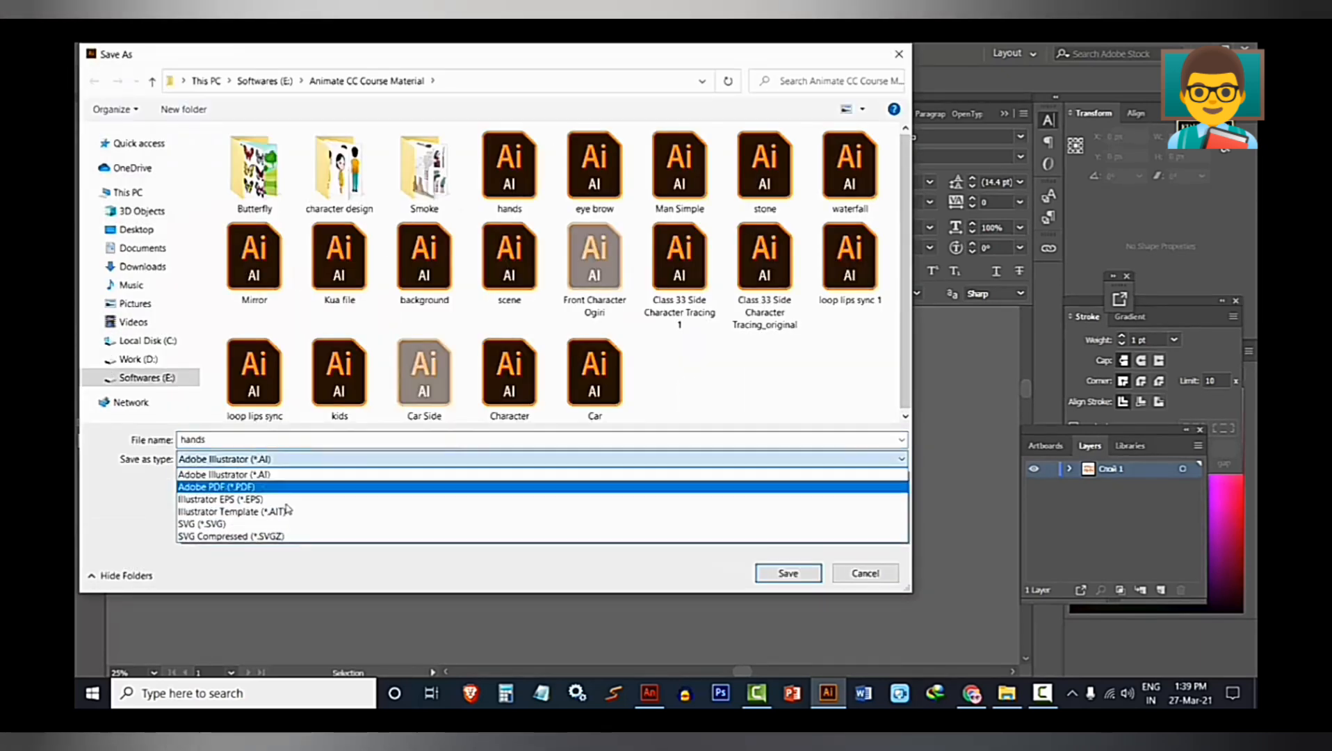
{"action": "left_click", "coordinate": [288, 499]}
{"action": "left_click", "coordinate": [286, 460]}
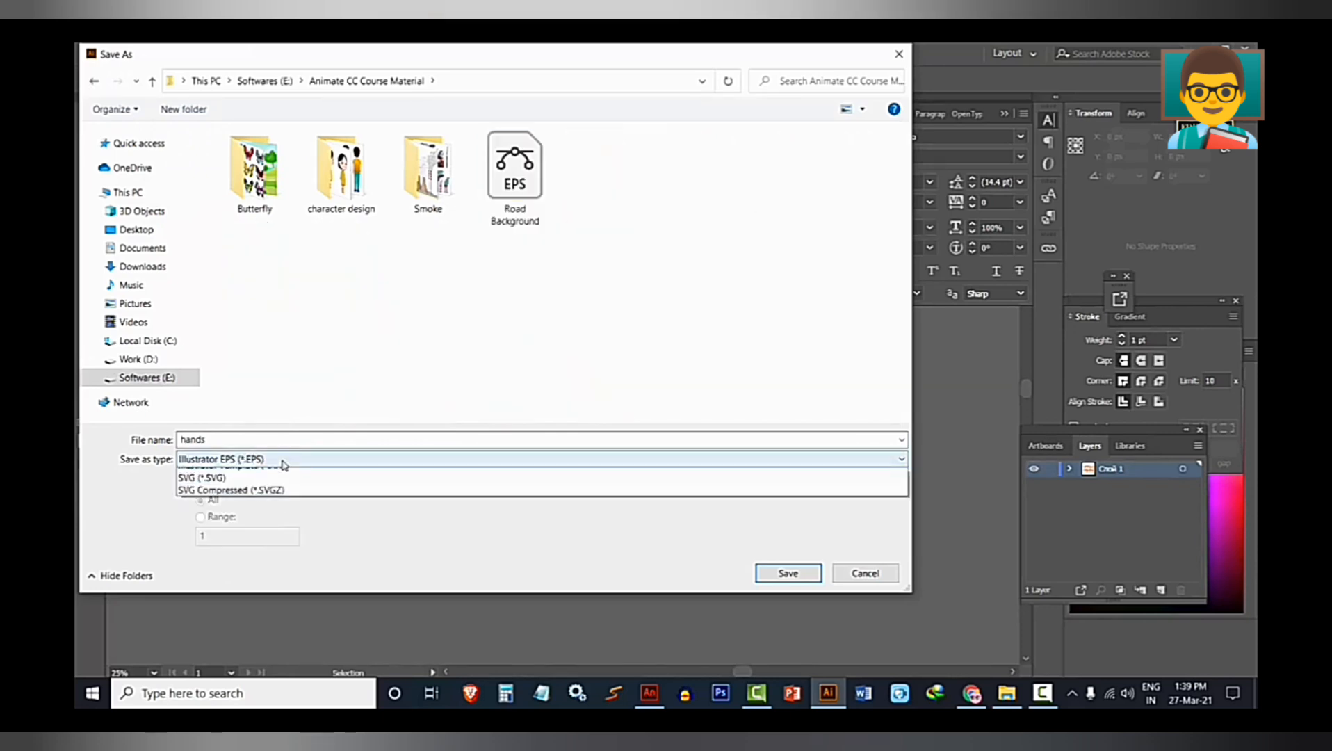
{"action": "left_click", "coordinate": [289, 475]}
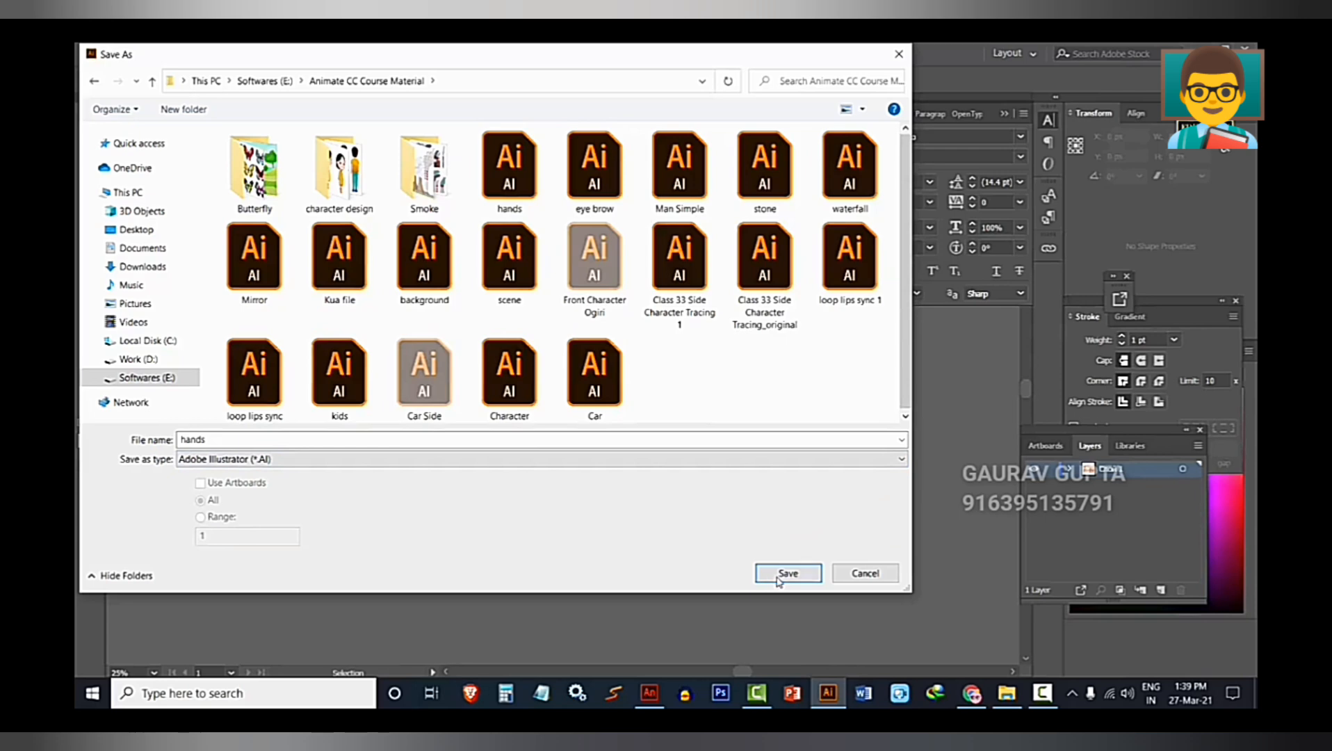
{"action": "left_click", "coordinate": [862, 574]}
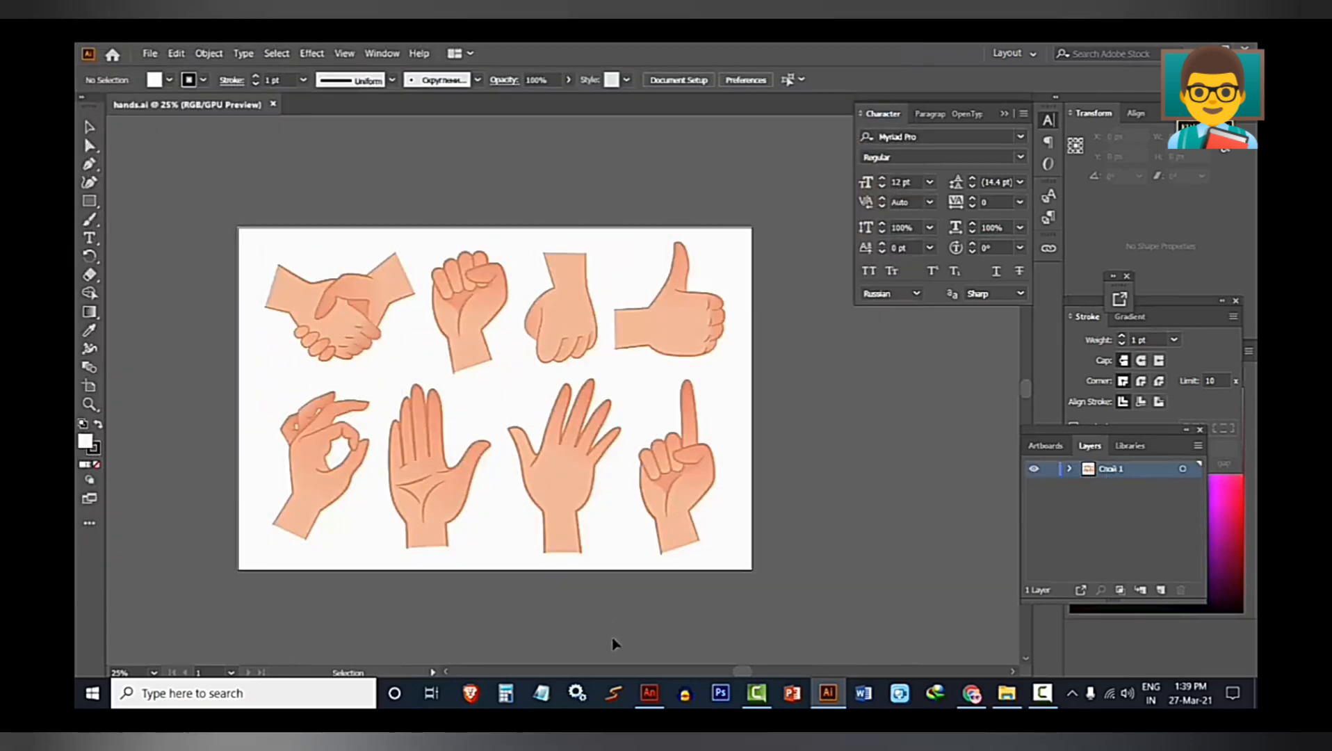
Switch to Animate and import hands.ai from the Animate CC Course Material folder onto the Untitled-3 stage as Animate layers.
{"action": "left_click", "coordinate": [649, 692]}
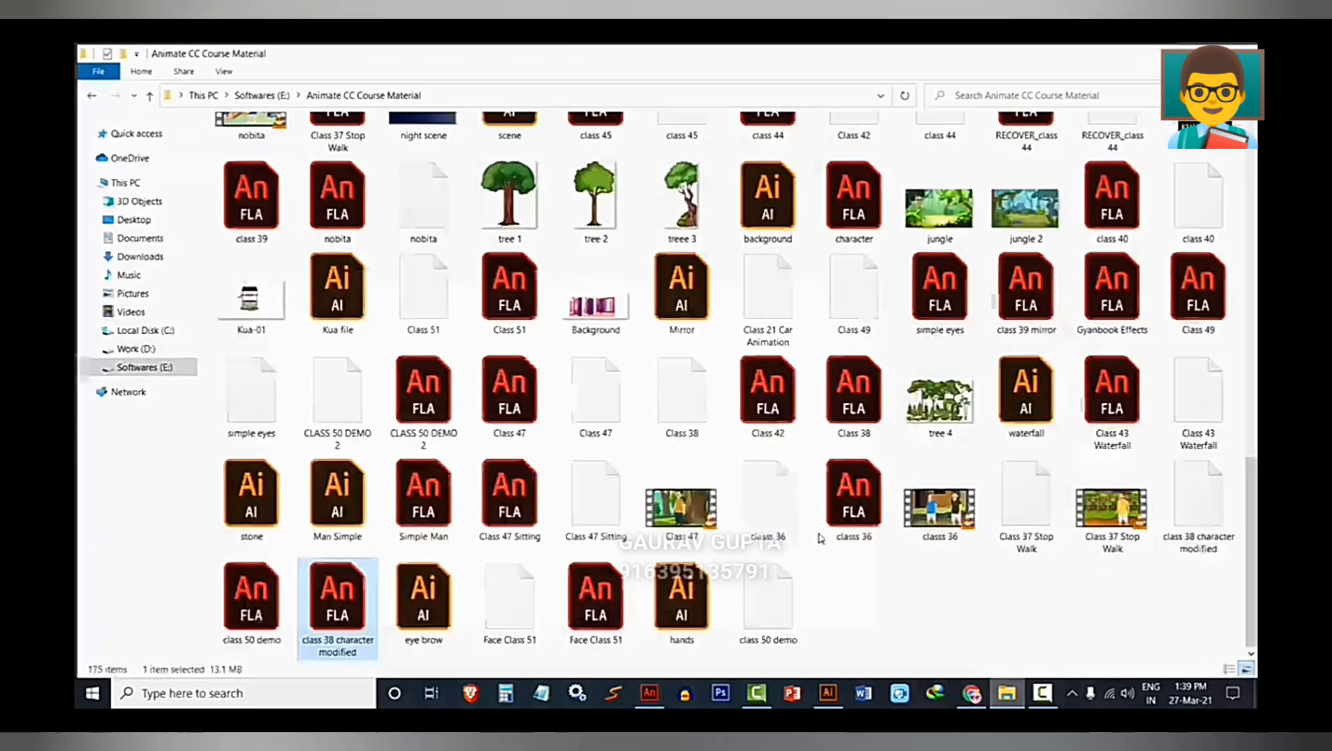
{"action": "left_click", "coordinate": [1007, 692]}
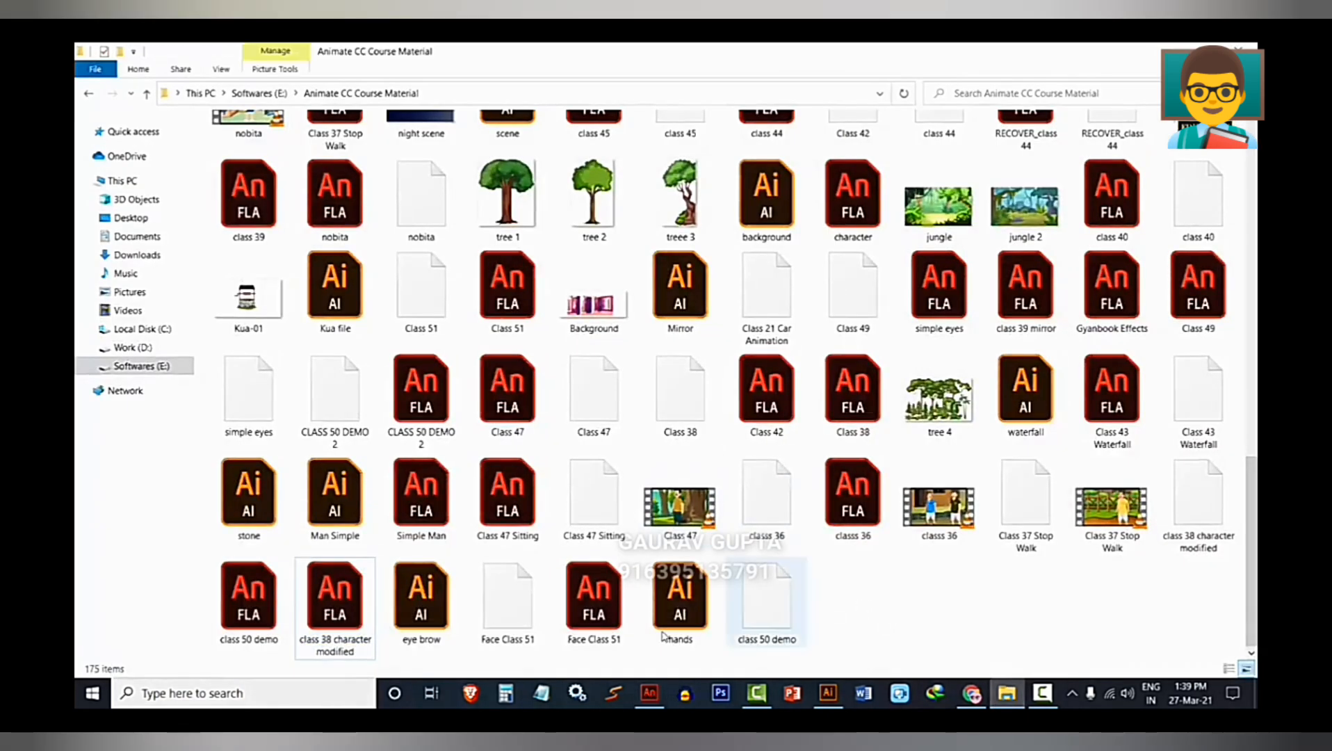
{"action": "left_click_drag", "start_coordinate": [678, 603], "coordinate": [494, 523]}
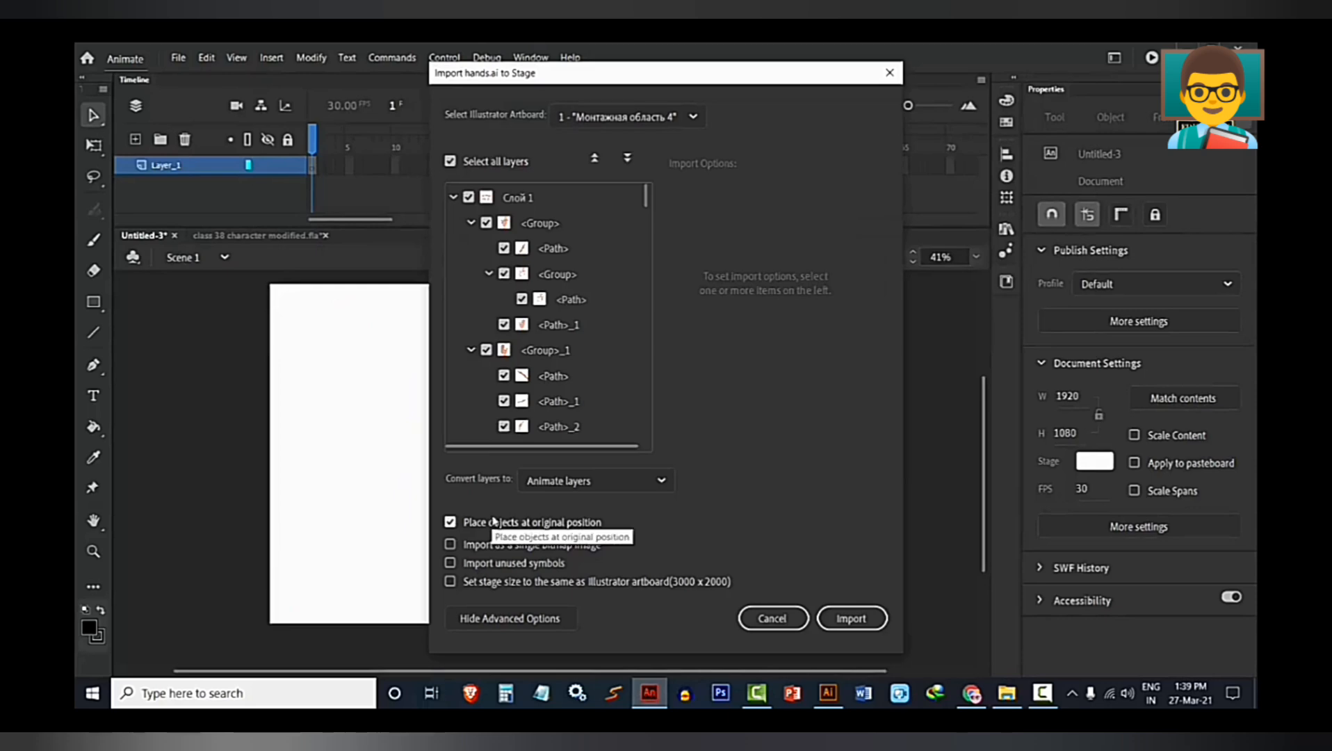
{"action": "left_click", "coordinate": [855, 617]}
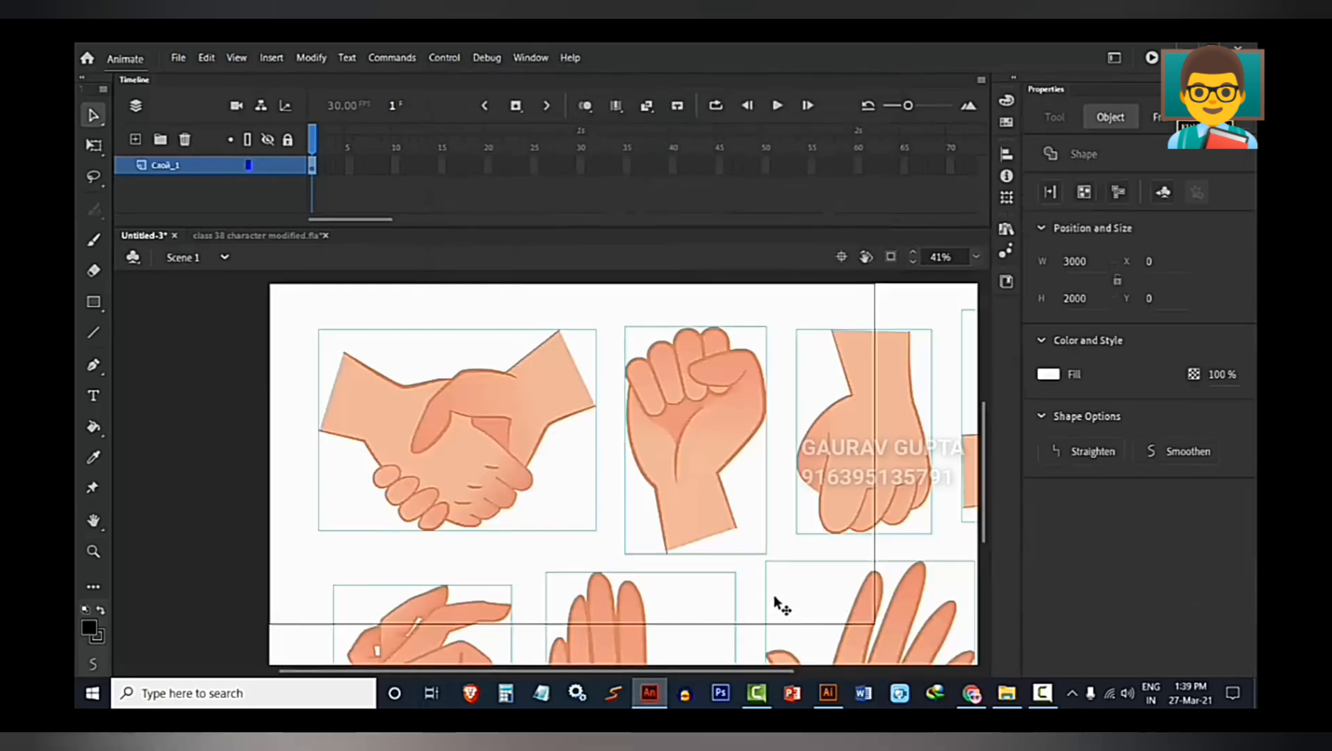
Scale all the imported hand artwork down to about 1074 × 716 px so it fits on the stage.
{"action": "scroll", "coordinate": [751, 591], "scroll_direction": "down", "scroll_amount": 5}
{"action": "left_click_drag", "start_coordinate": [738, 528], "coordinate": [736, 507]}
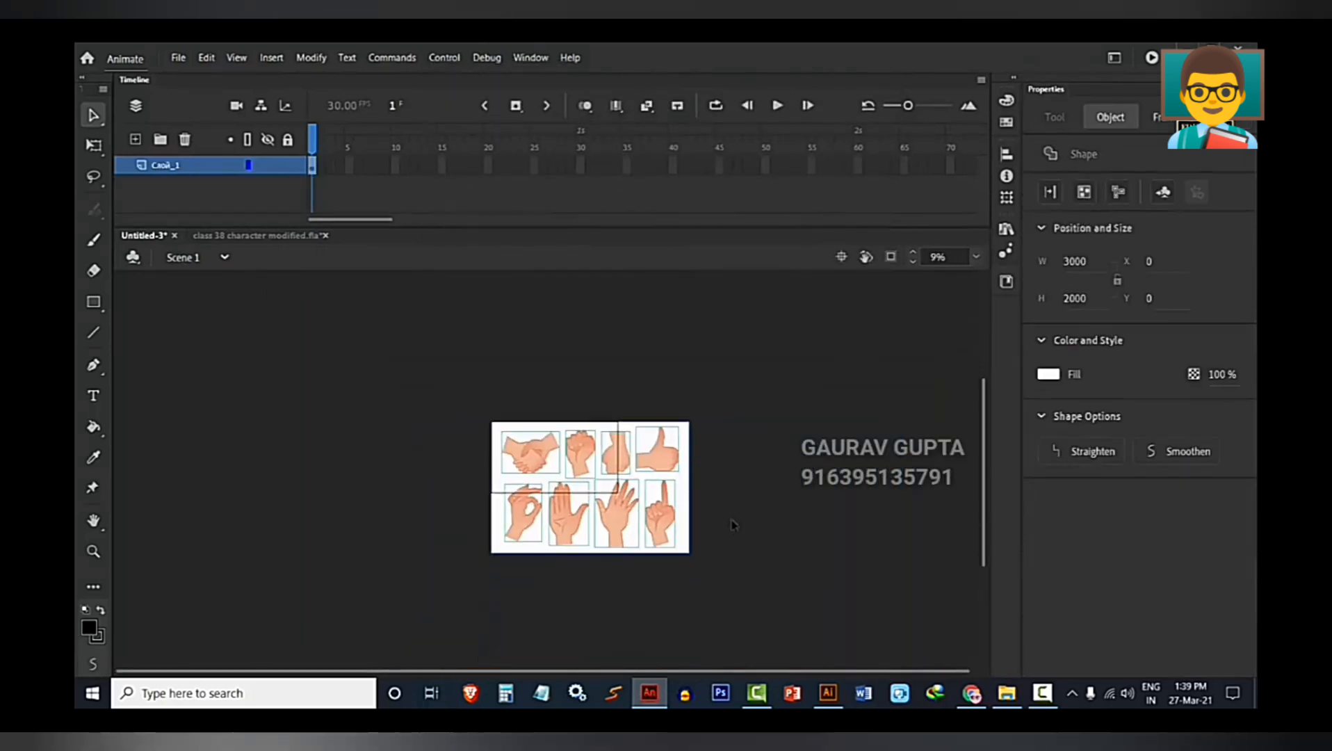
{"action": "left_click_drag", "start_coordinate": [772, 617], "coordinate": [418, 342]}
{"action": "key", "text": "q"}
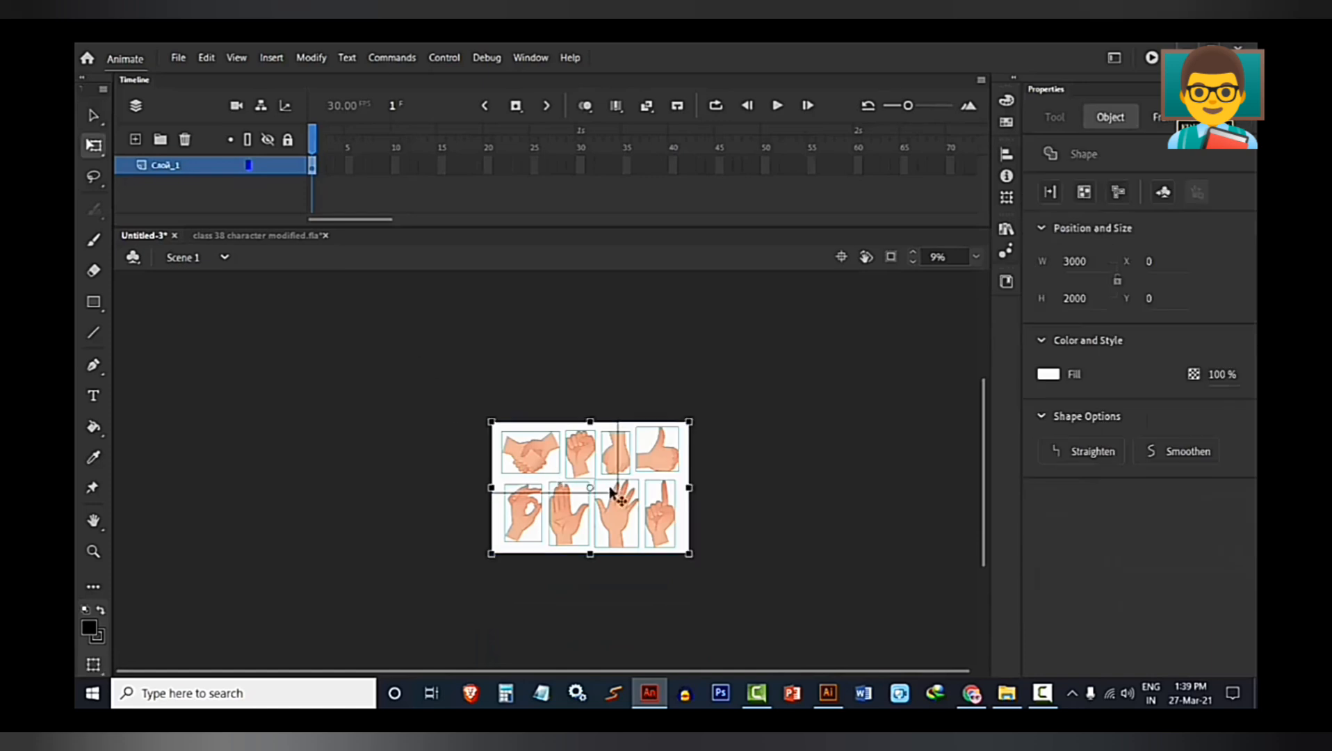
{"action": "scroll", "coordinate": [708, 561], "scroll_direction": "up", "scroll_amount": 2}
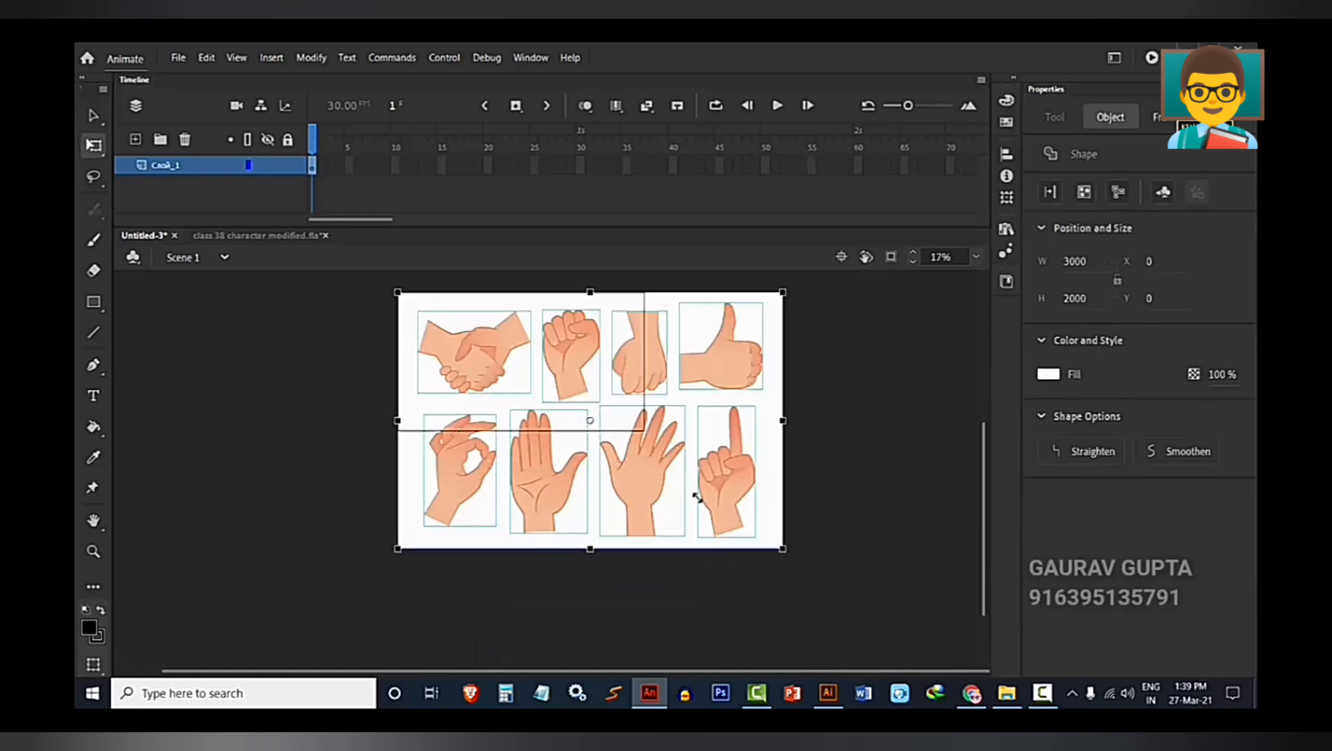
{"action": "left_click_drag", "start_coordinate": [697, 497], "coordinate": [568, 409]}
{"action": "left_click", "coordinate": [365, 387]}
{"action": "scroll", "coordinate": [366, 386], "scroll_direction": "up", "scroll_amount": 3}
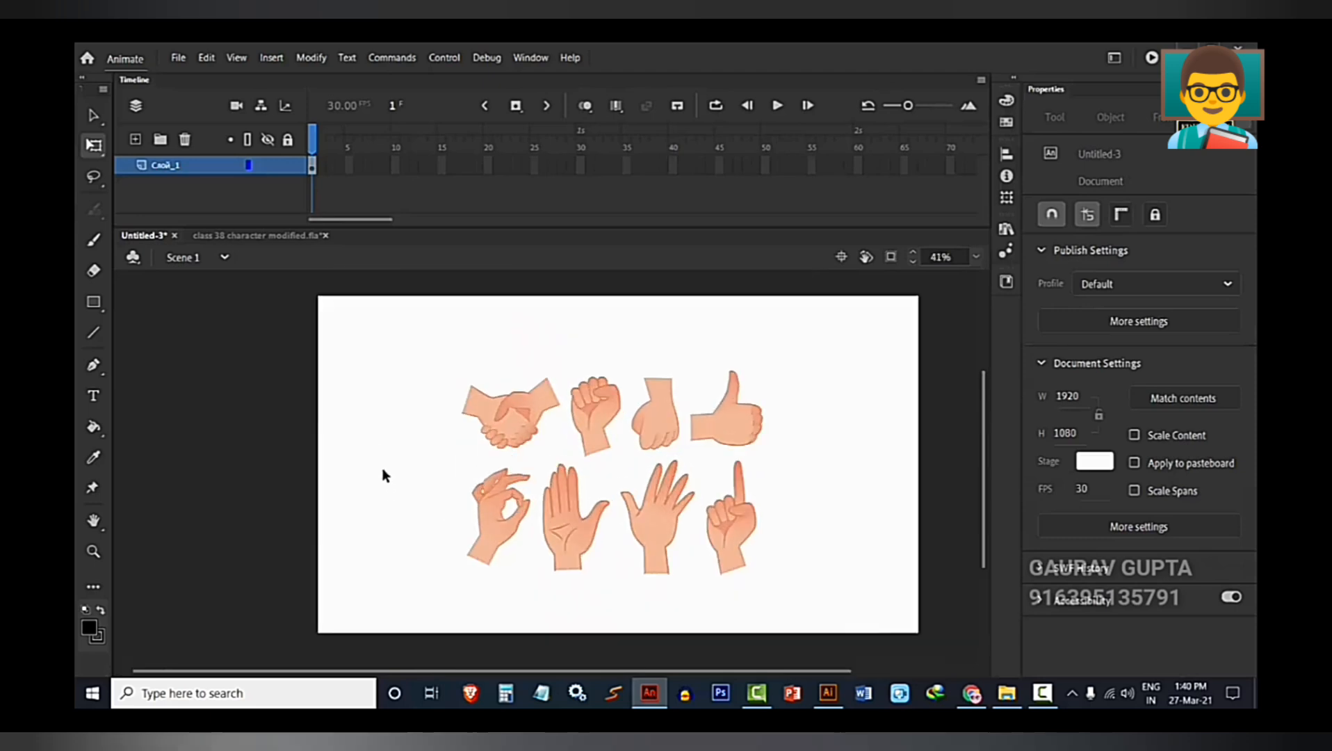
Rename the imported artwork's layer as hands.
{"action": "left_click", "coordinate": [184, 173]}
{"action": "double_click", "coordinate": [183, 173]}
{"action": "type", "text": "hand"}
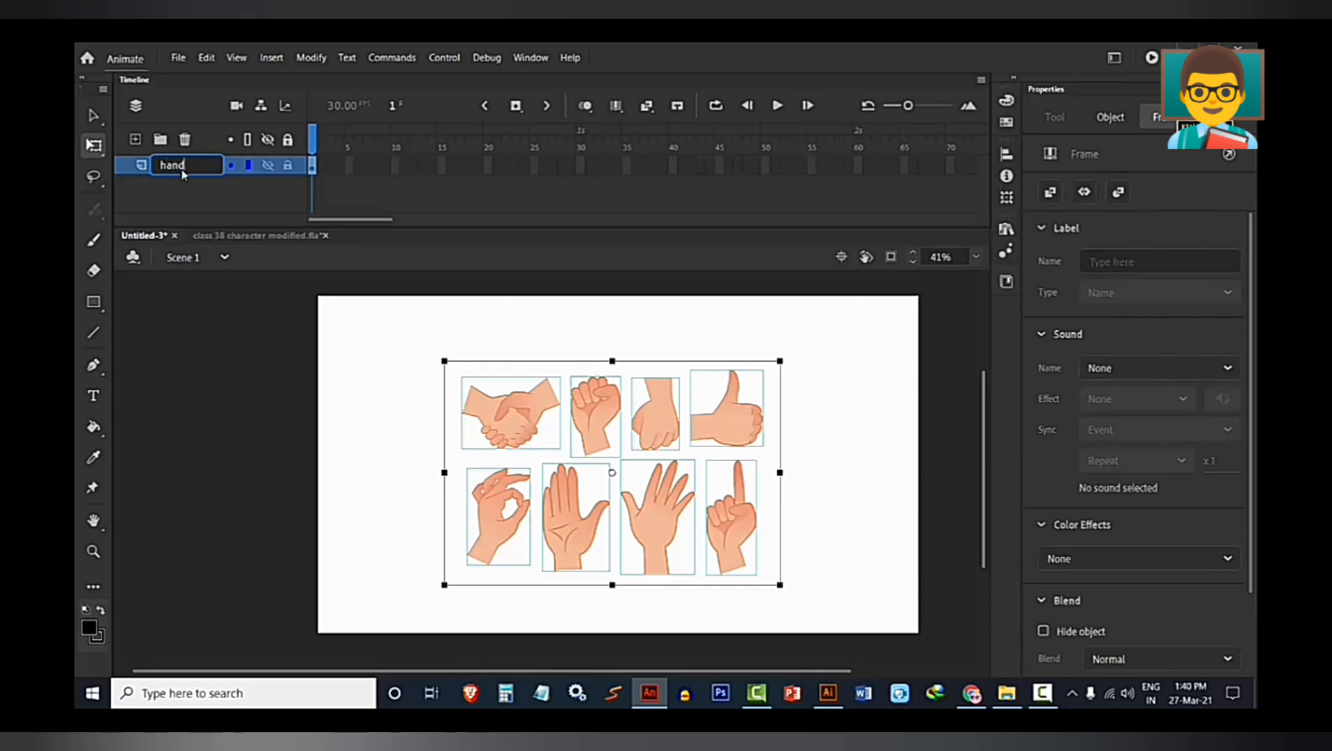
{"action": "type", "text": "s"}
{"action": "key", "text": "Return"}
{"action": "left_click", "coordinate": [334, 359]}
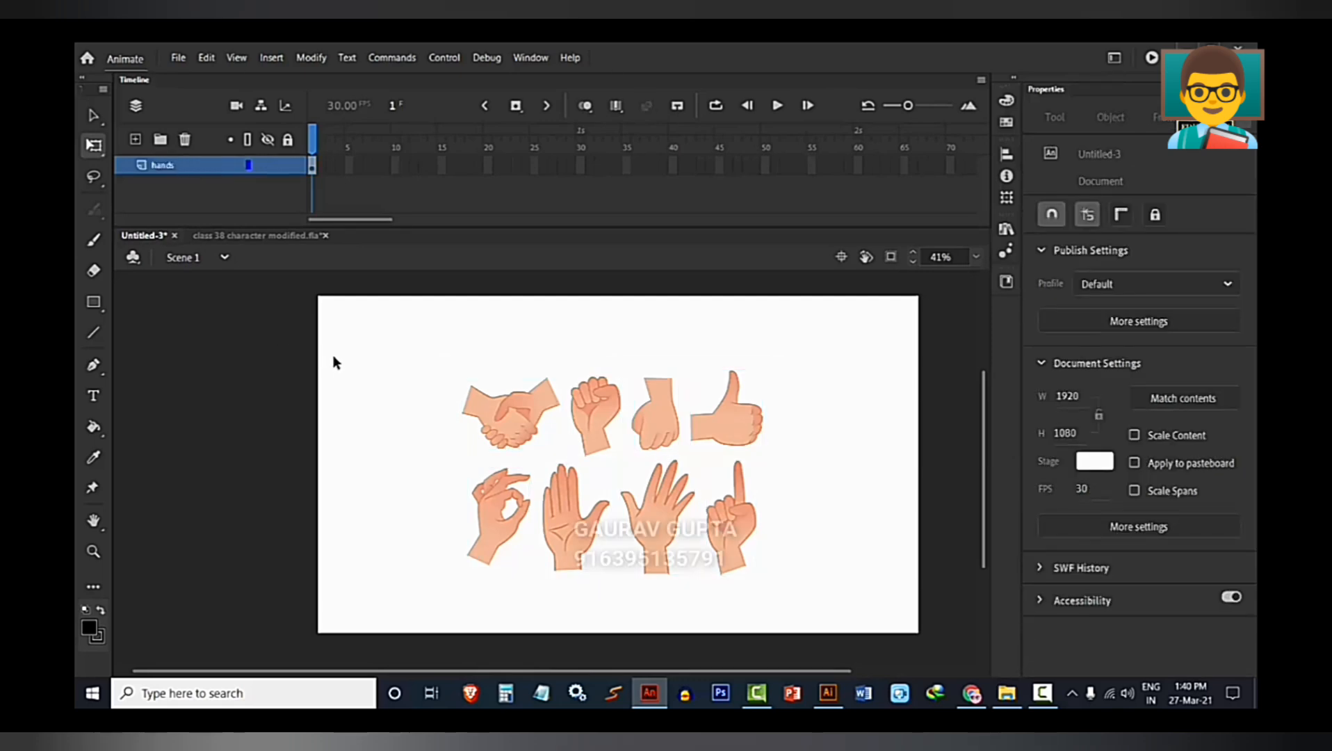
Select the white background rectangle behind the hands and remove it from the artwork.
{"action": "left_click", "coordinate": [496, 404]}
{"action": "mouse_move", "coordinate": [400, 355]}
{"action": "left_mouse_down"}
{"action": "mouse_move", "coordinate": [728, 590]}
{"action": "mouse_move", "coordinate": [846, 617]}
{"action": "left_mouse_up"}
{"action": "left_click", "coordinate": [849, 555]}
{"action": "left_click", "coordinate": [660, 520]}
{"action": "left_click", "coordinate": [777, 567]}
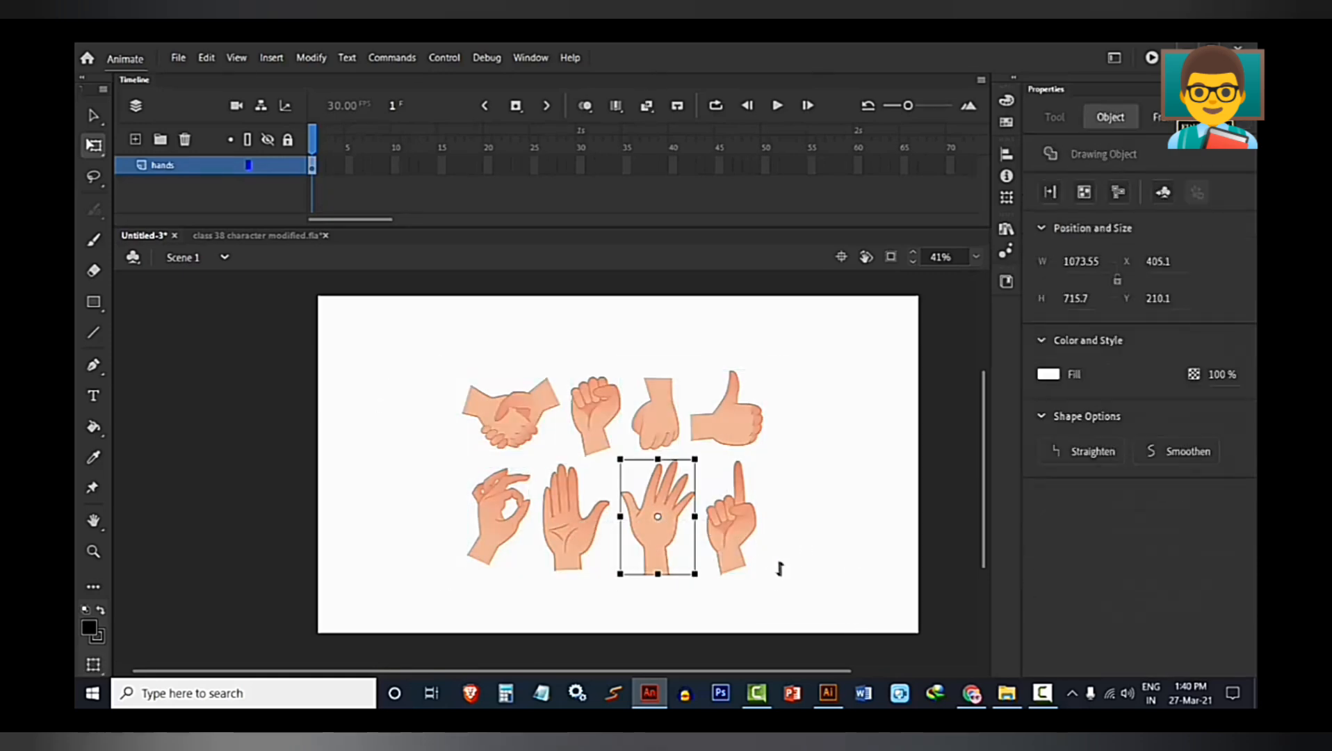
{"action": "mouse_move", "coordinate": [778, 568]}
{"action": "left_mouse_down"}
{"action": "mouse_move", "coordinate": [401, 342]}
{"action": "mouse_move", "coordinate": [874, 615]}
{"action": "left_mouse_up"}
{"action": "left_click", "coordinate": [845, 559]}
{"action": "left_click", "coordinate": [772, 579]}
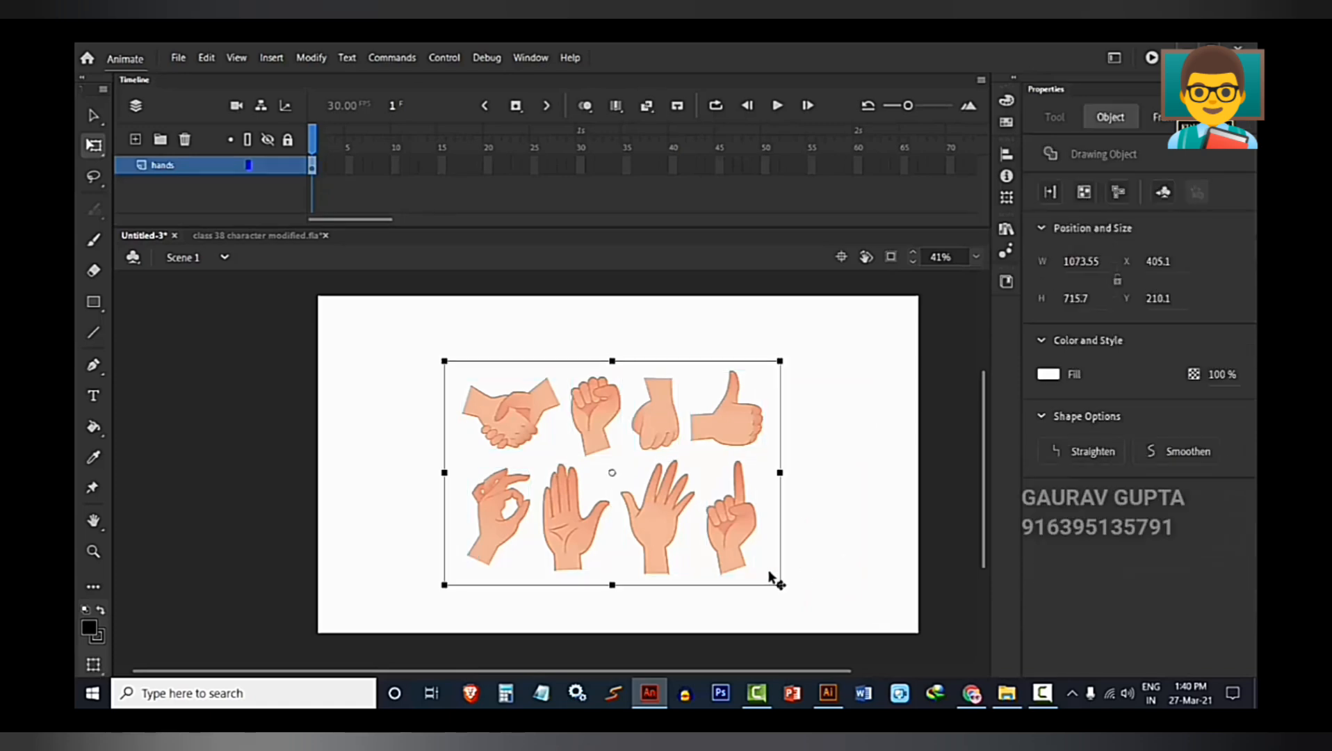
{"action": "left_click_drag", "start_coordinate": [772, 578], "coordinate": [592, 565]}
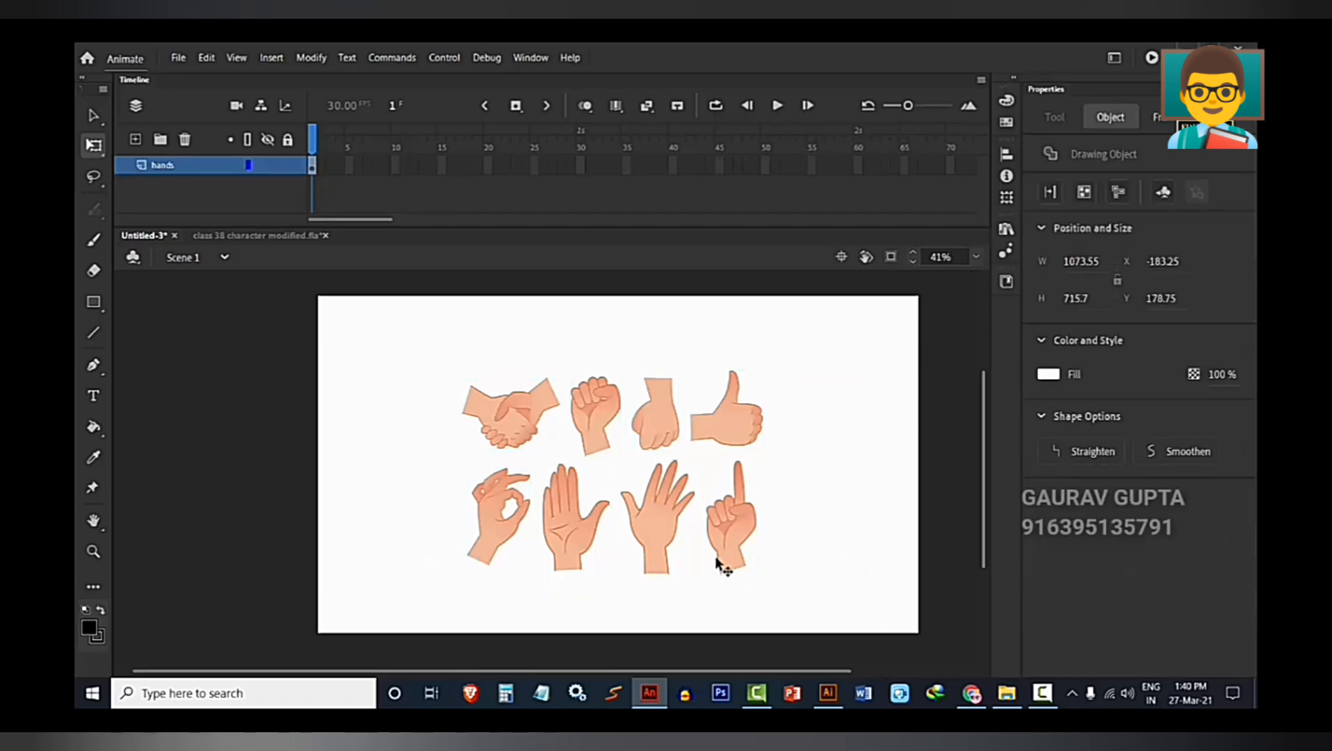
Break apart all eight hand-gesture groups into their separate drawing objects.
{"action": "left_click_drag", "start_coordinate": [367, 339], "coordinate": [793, 602]}
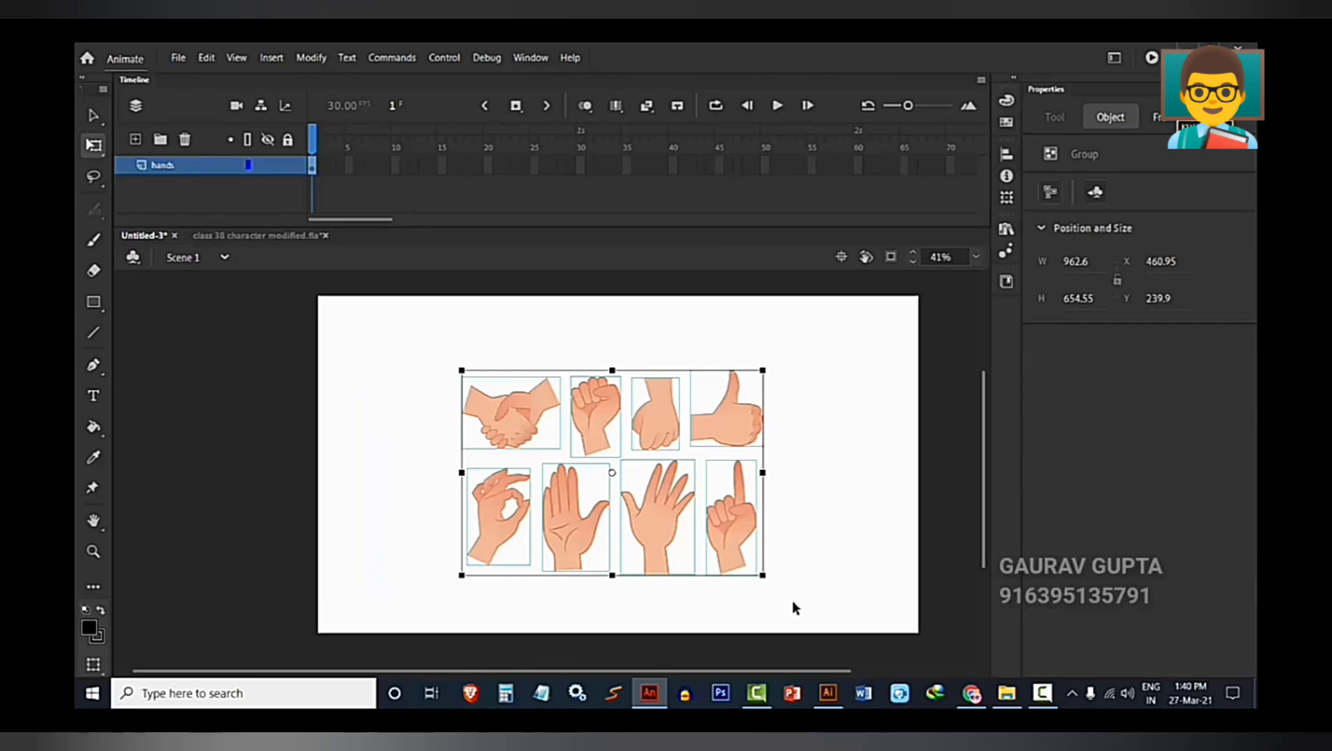
{"action": "key", "text": "ctrl+b"}
{"action": "scroll", "coordinate": [640, 388], "scroll_direction": "up", "scroll_amount": 3}
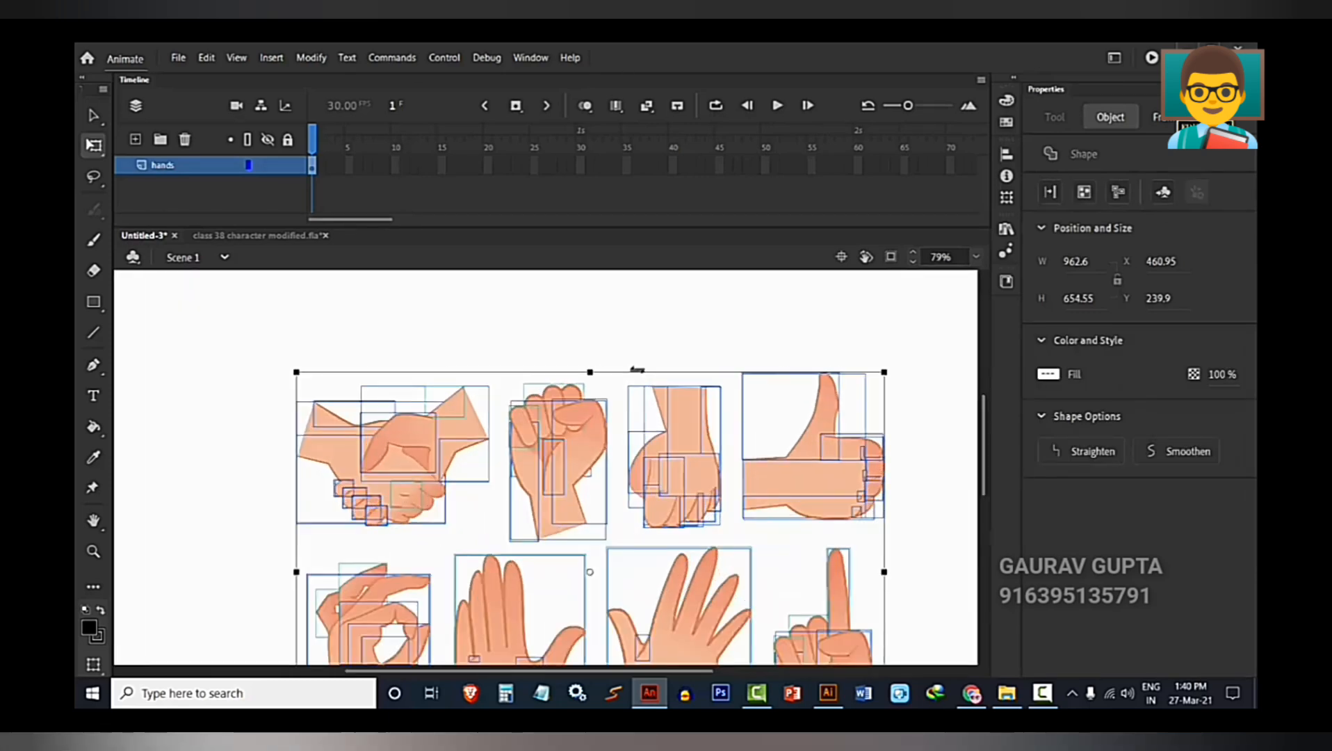
{"action": "scroll", "coordinate": [650, 490], "scroll_direction": "down", "scroll_amount": 2}
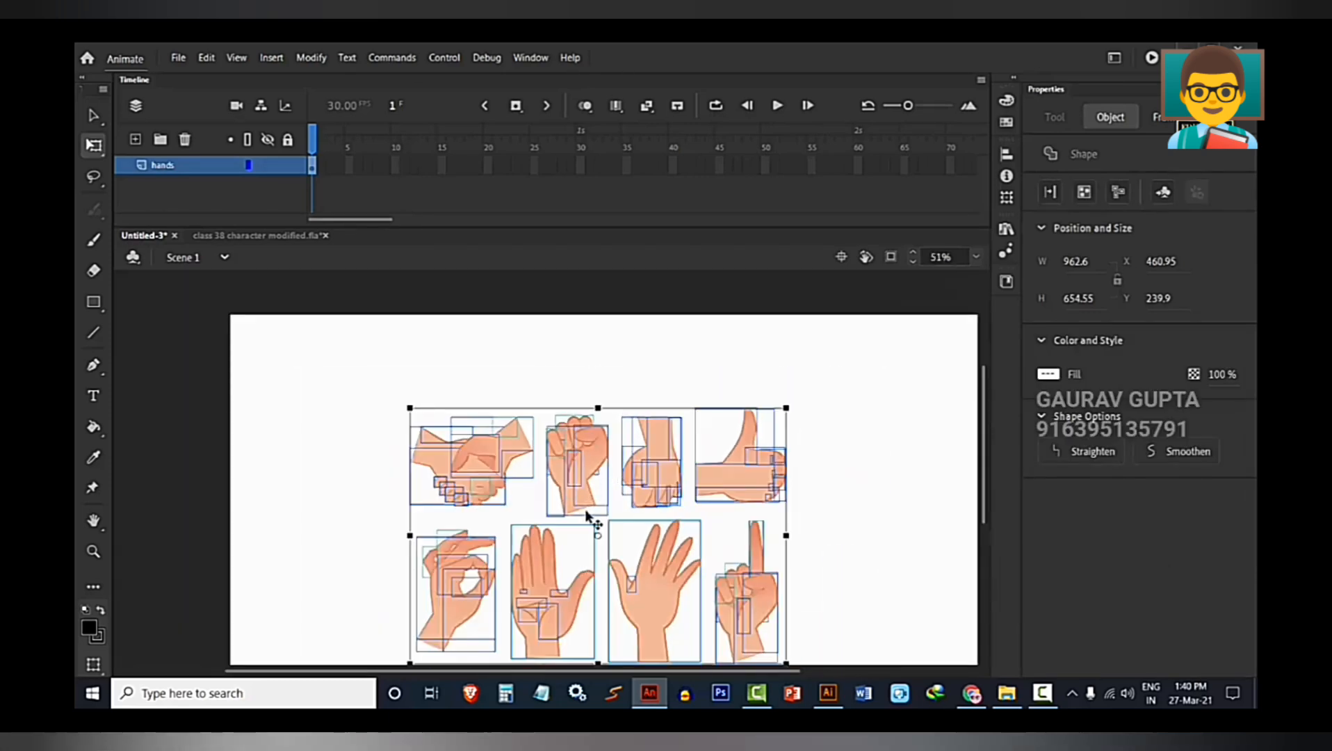
{"action": "left_click", "coordinate": [841, 511]}
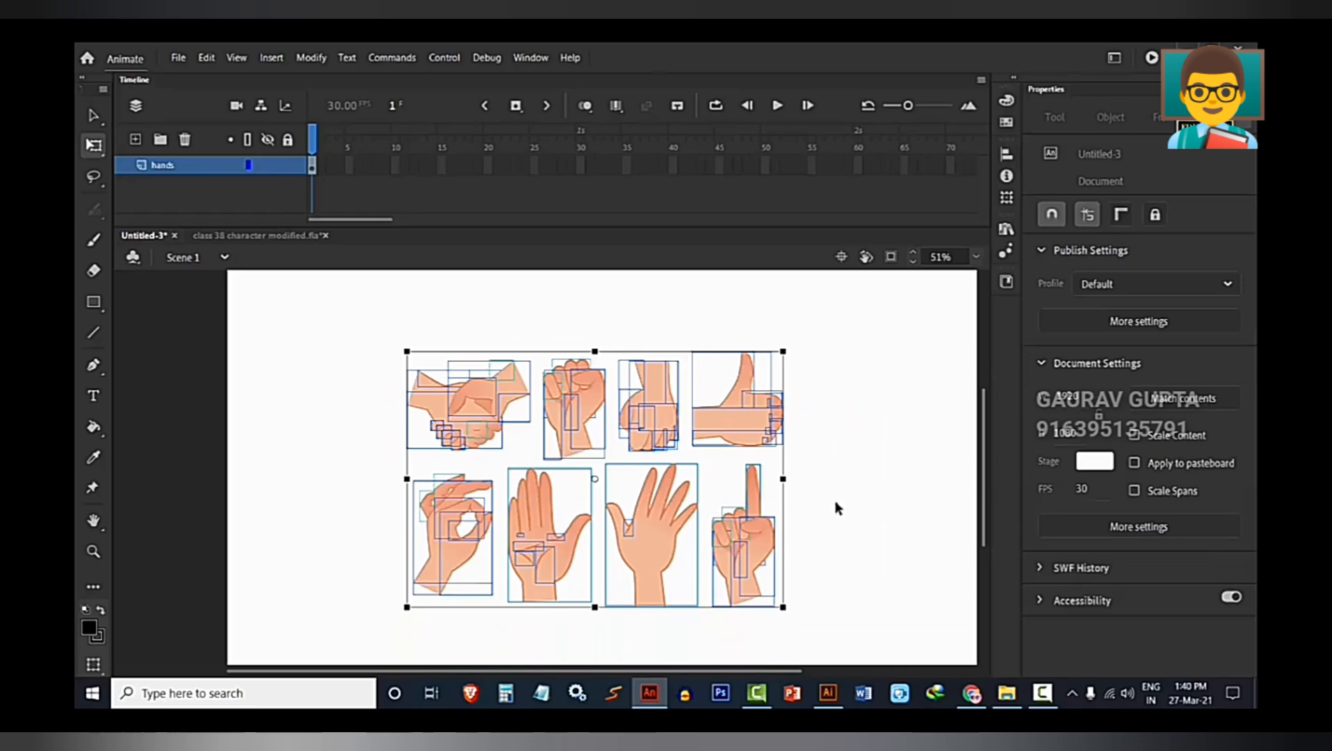
Examine the separate pieces of the thumbs-up, downward hand and fist by selecting them individually.
{"action": "left_click", "coordinate": [776, 445]}
{"action": "left_click", "coordinate": [776, 428]}
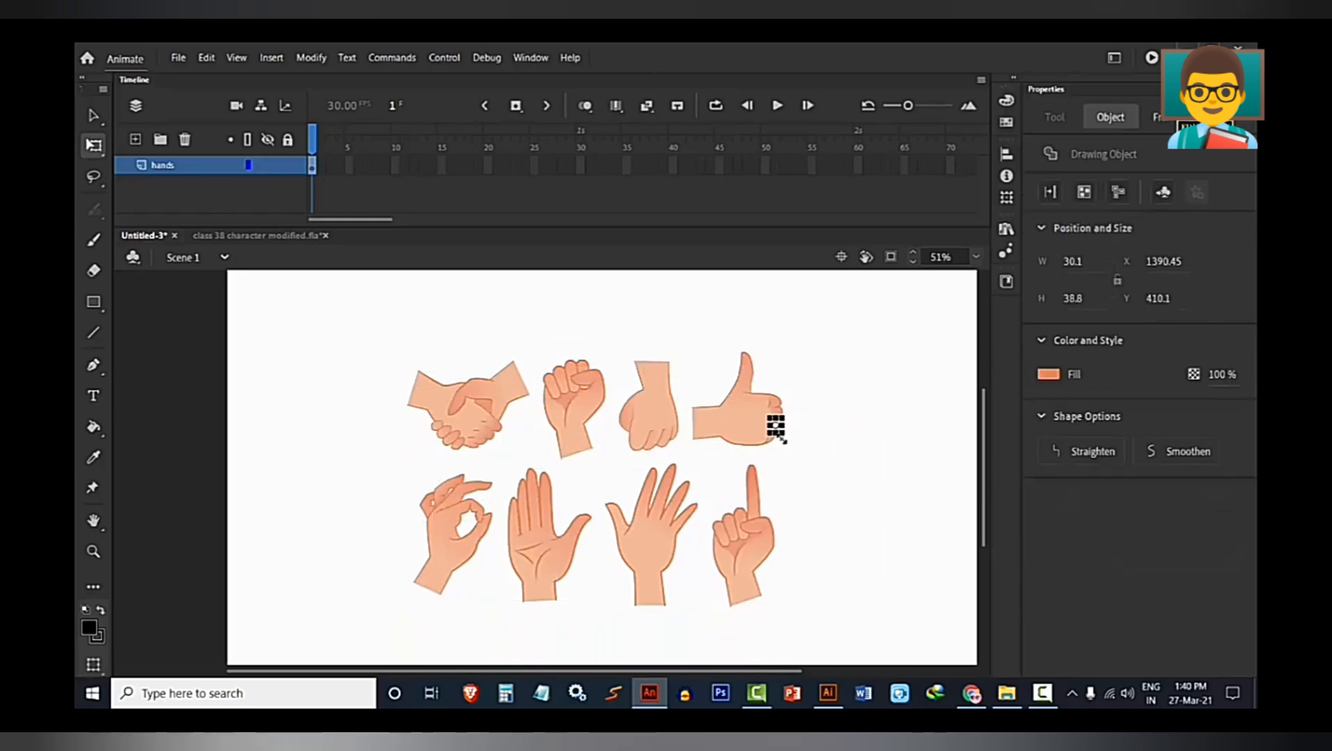
{"action": "left_click", "coordinate": [633, 431]}
{"action": "left_click", "coordinate": [577, 428]}
{"action": "left_click", "coordinate": [574, 382]}
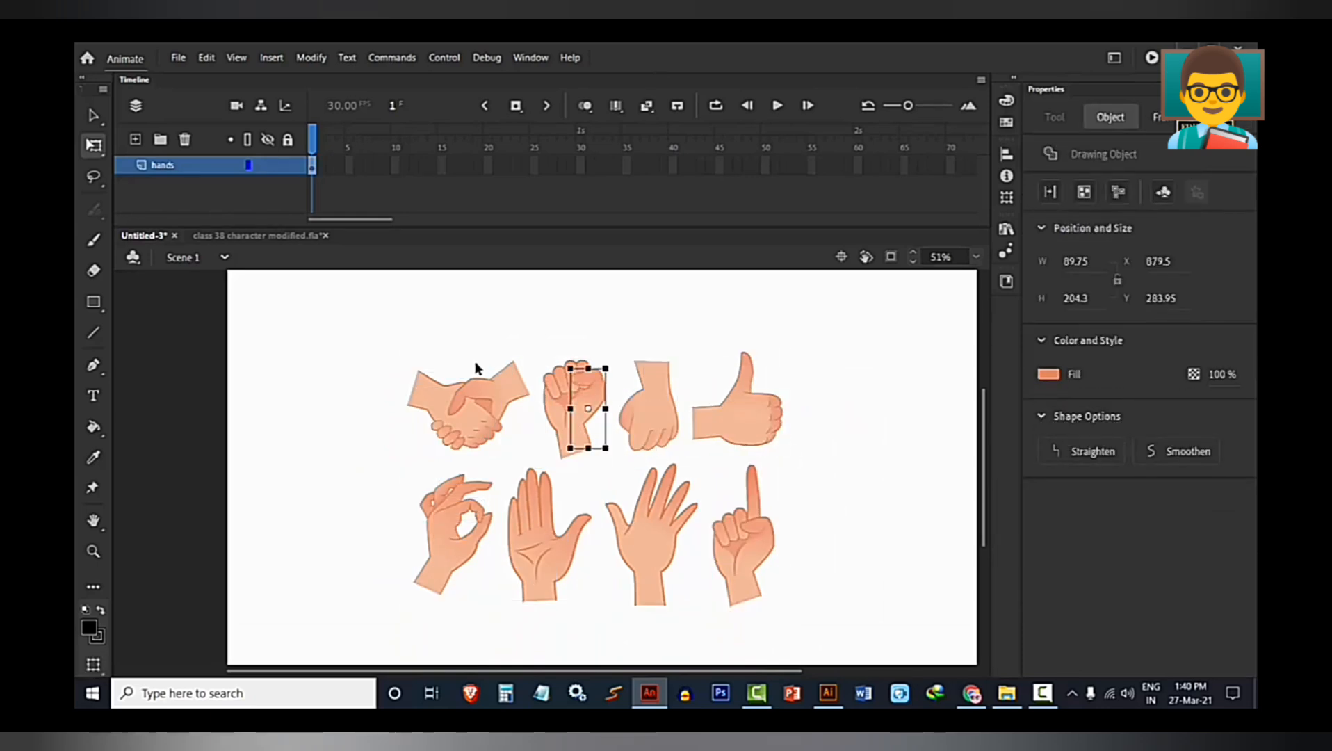
Undo the breaking apart of the artwork so each hand gesture is a separate group again.
{"action": "left_click", "coordinate": [467, 354]}
{"action": "left_click", "coordinate": [586, 408]}
{"action": "key", "text": "ctrl+z"}
{"action": "key", "text": "ctrl+z"}
{"action": "key", "text": "ctrl+z"}
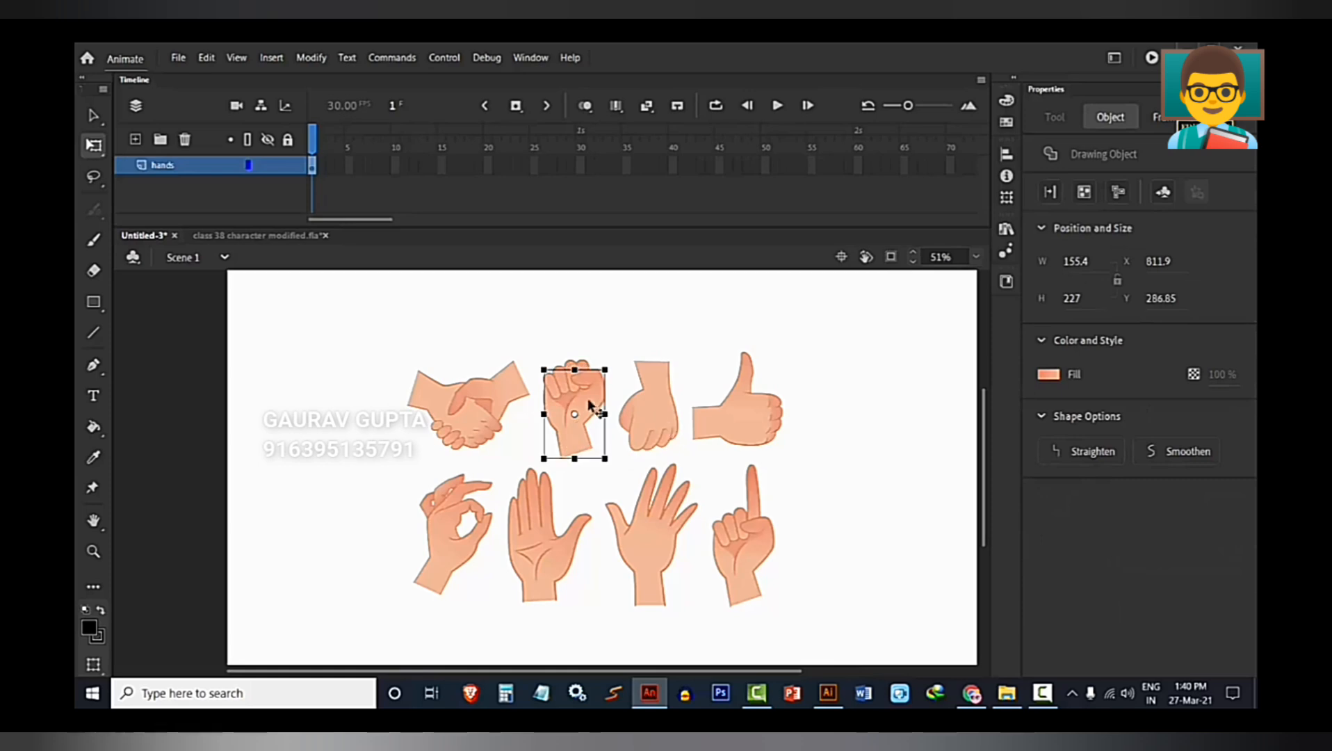
{"action": "key", "text": "ctrl+z"}
{"action": "key", "text": "ctrl+z"}
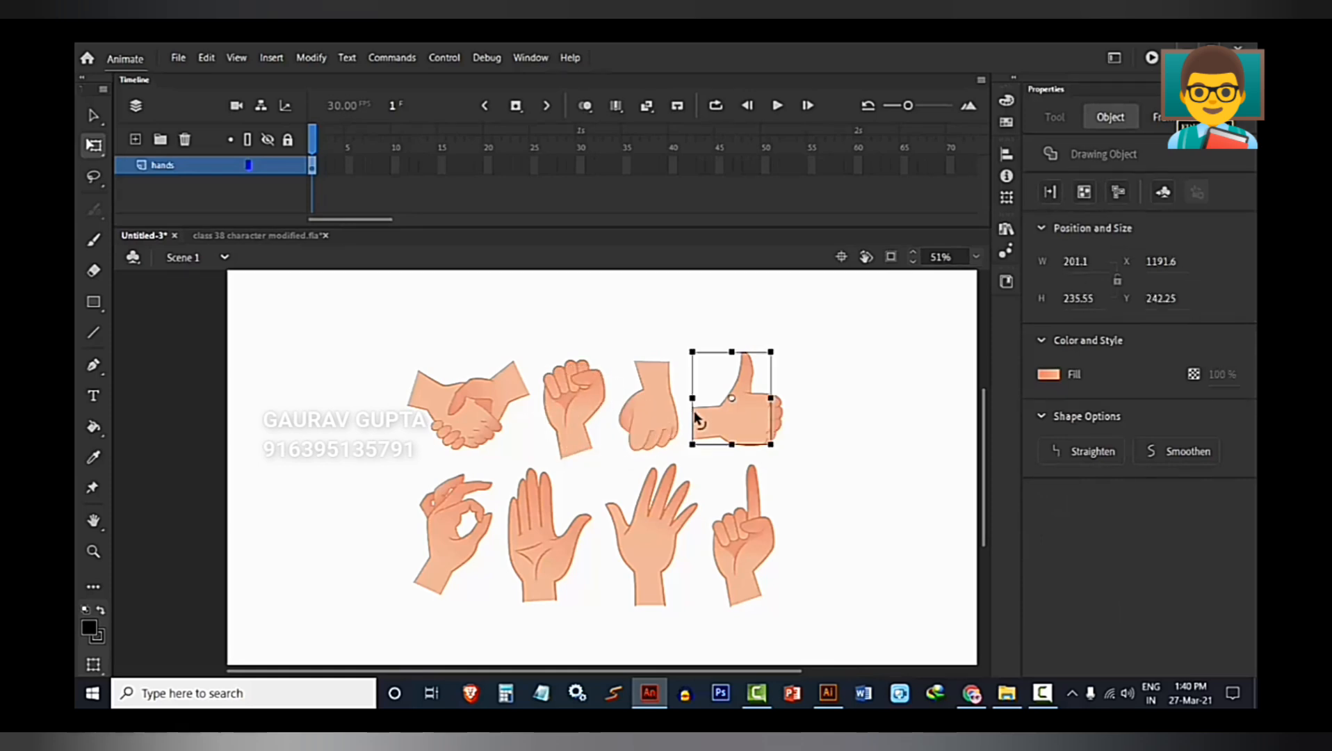
{"action": "key", "text": "ctrl+a"}
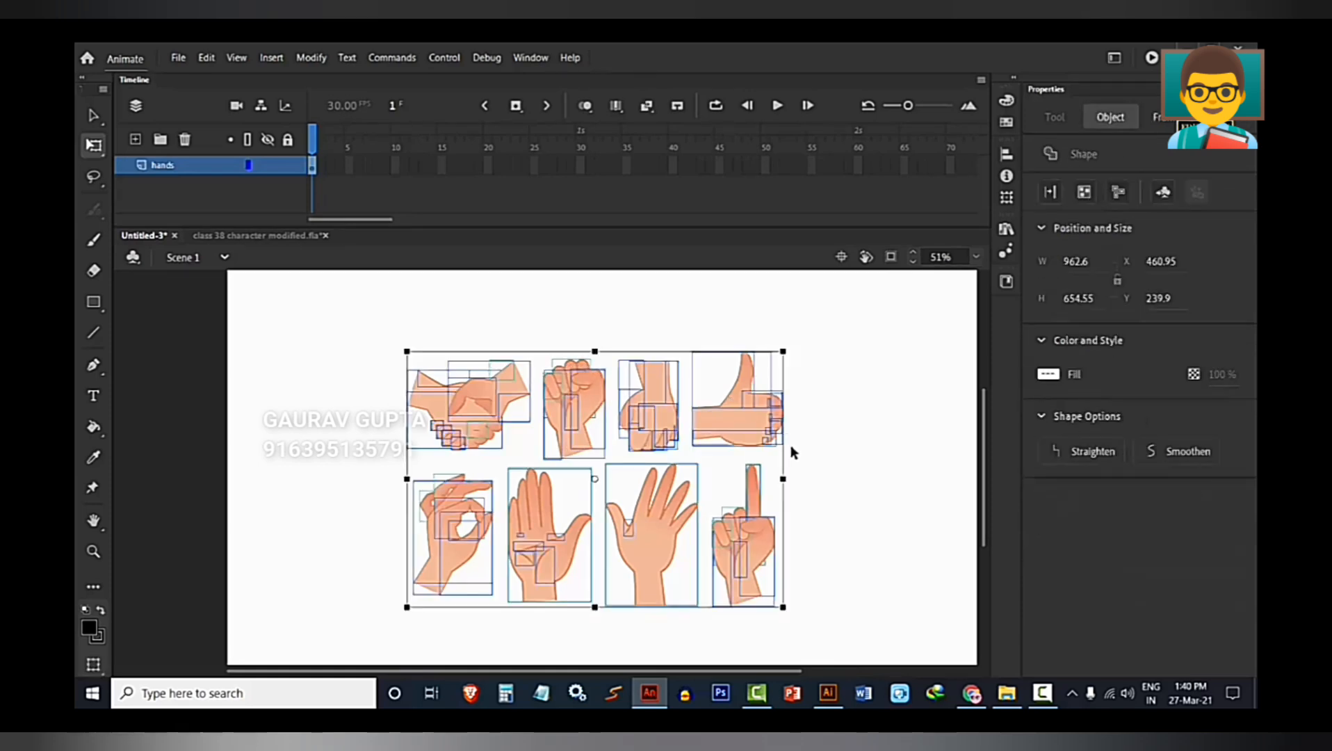
{"action": "key", "text": "ctrl+g"}
{"action": "left_click", "coordinate": [757, 505]}
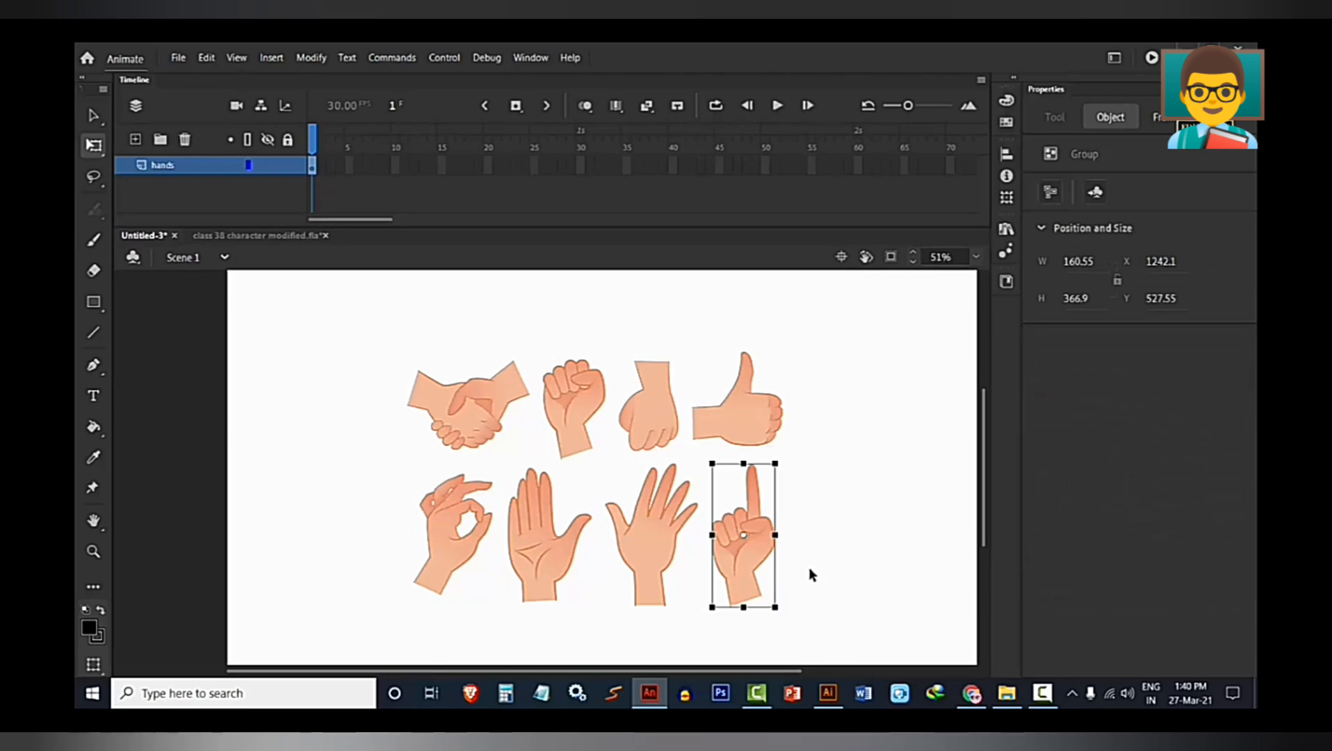
{"action": "left_click", "coordinate": [811, 574]}
Convert the open palm group in the lower row to a Graphic symbol named hand.
{"action": "scroll", "coordinate": [540, 550], "scroll_direction": "down", "scroll_amount": 2}
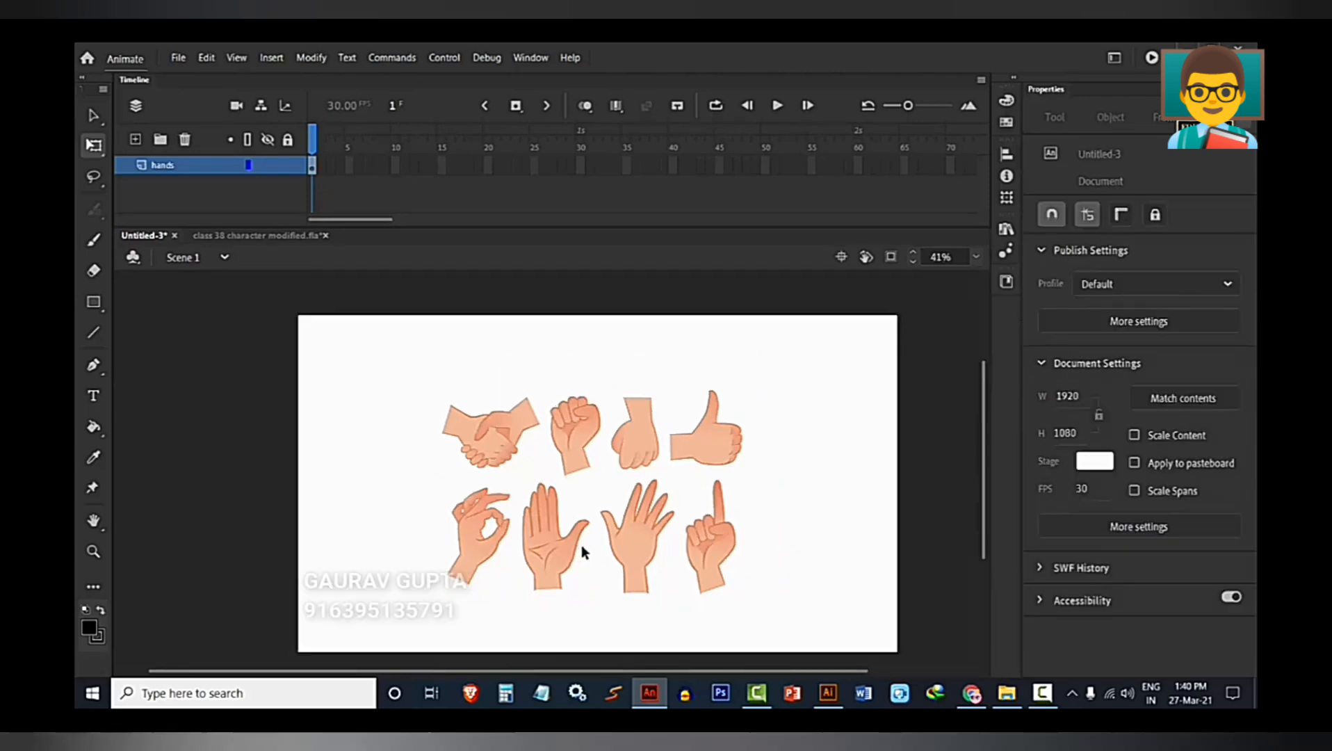
{"action": "scroll", "coordinate": [554, 557], "scroll_direction": "up", "scroll_amount": 1}
{"action": "left_click", "coordinate": [531, 556]}
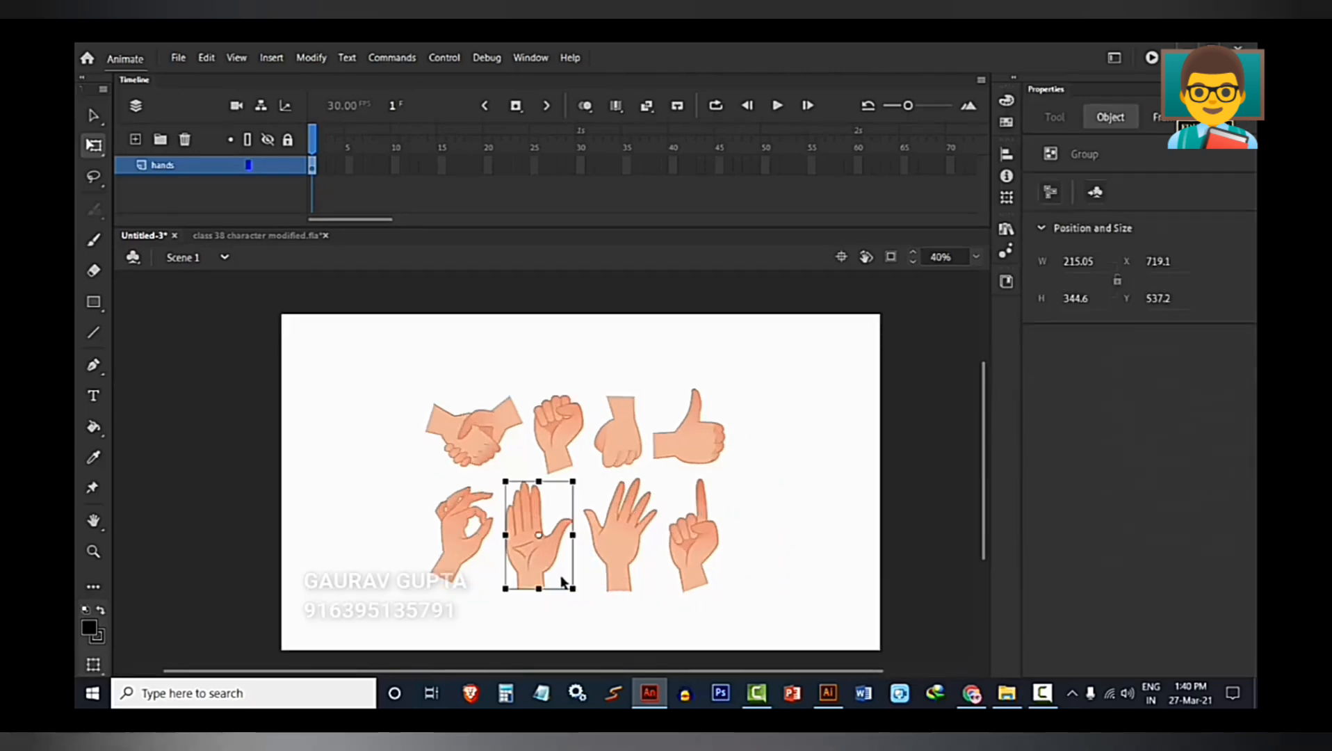
{"action": "key", "text": "v"}
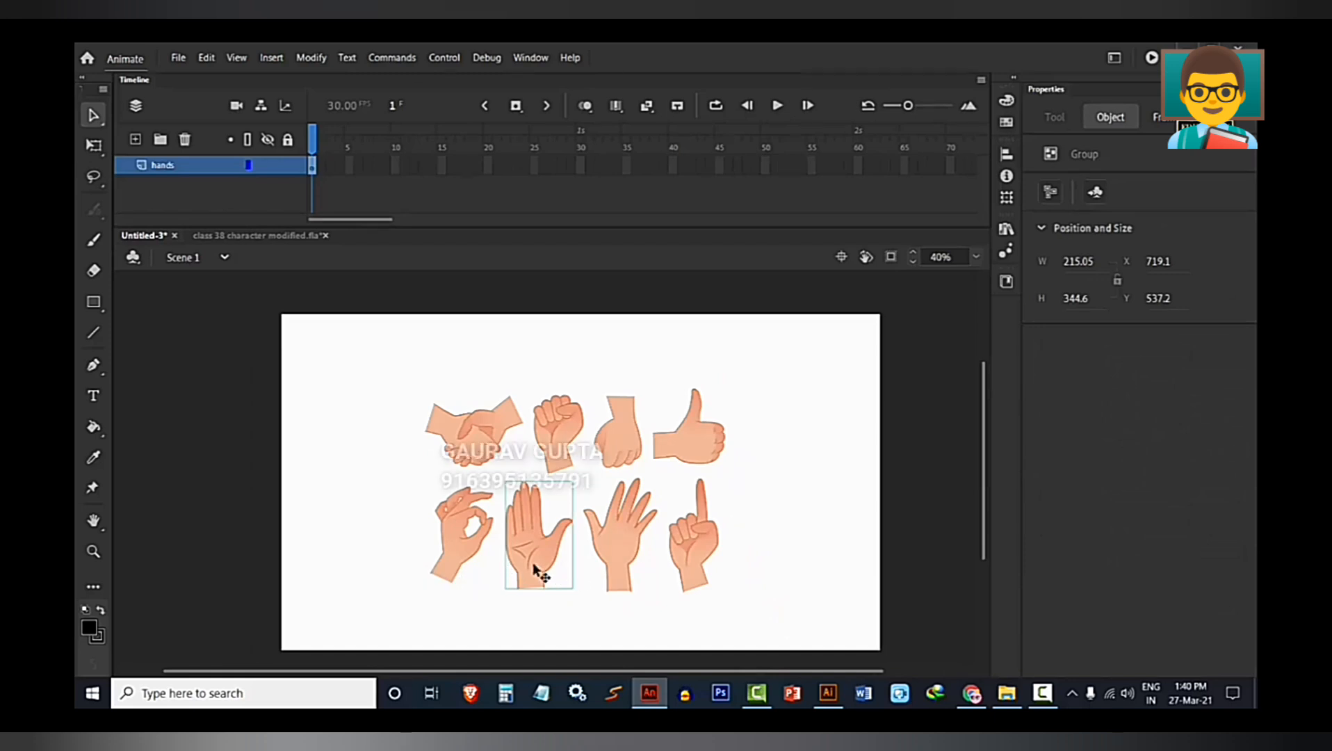
{"action": "key", "text": "F8"}
{"action": "type", "text": "hand"}
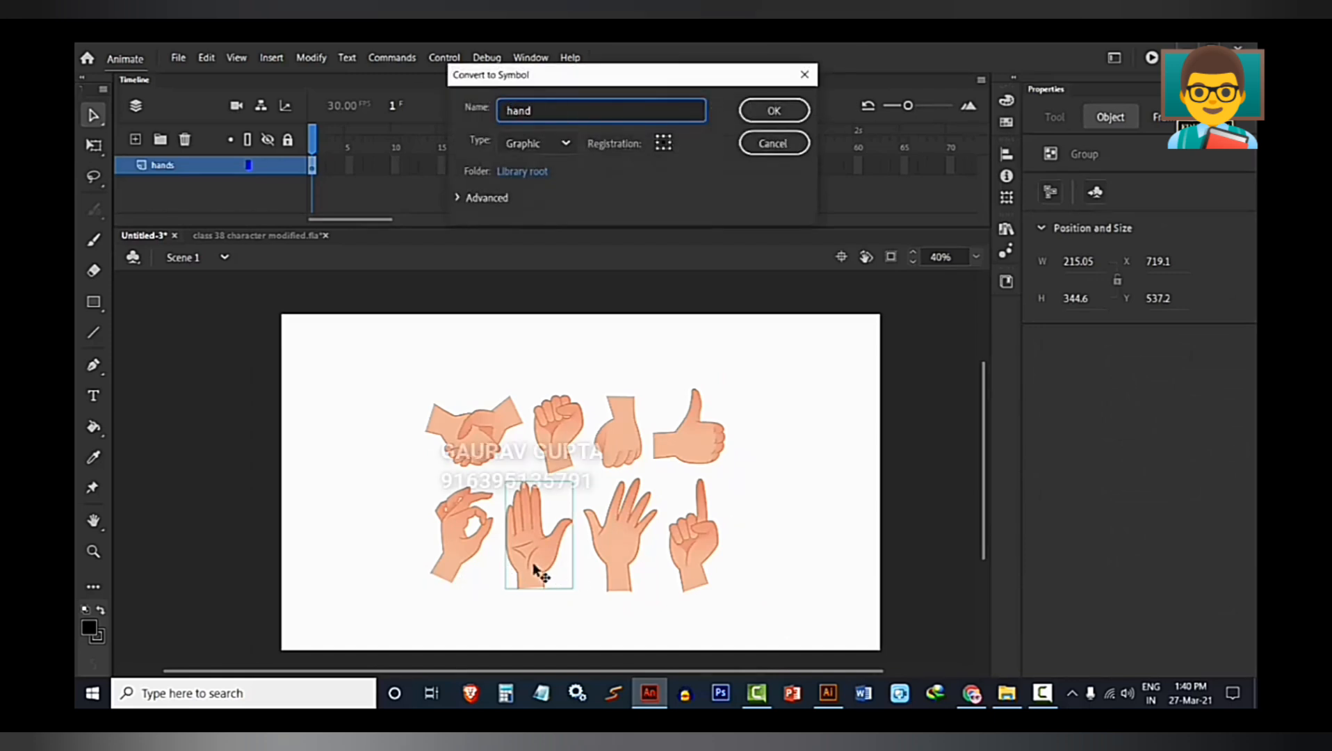
{"action": "key", "text": "Return"}
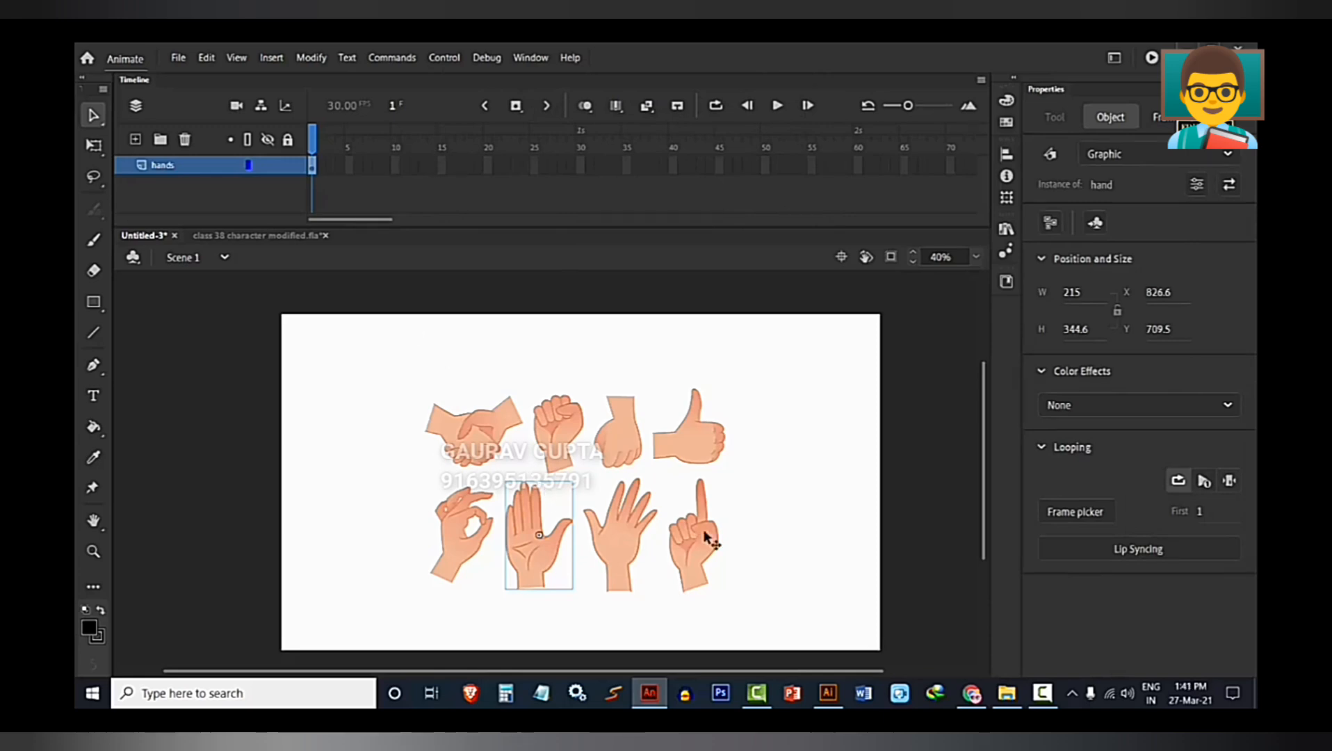
Examine the hand symbol and the remaining gesture groups by selecting them individually.
{"action": "left_click", "coordinate": [626, 528]}
{"action": "left_click", "coordinate": [725, 549]}
{"action": "left_click", "coordinate": [521, 560]}
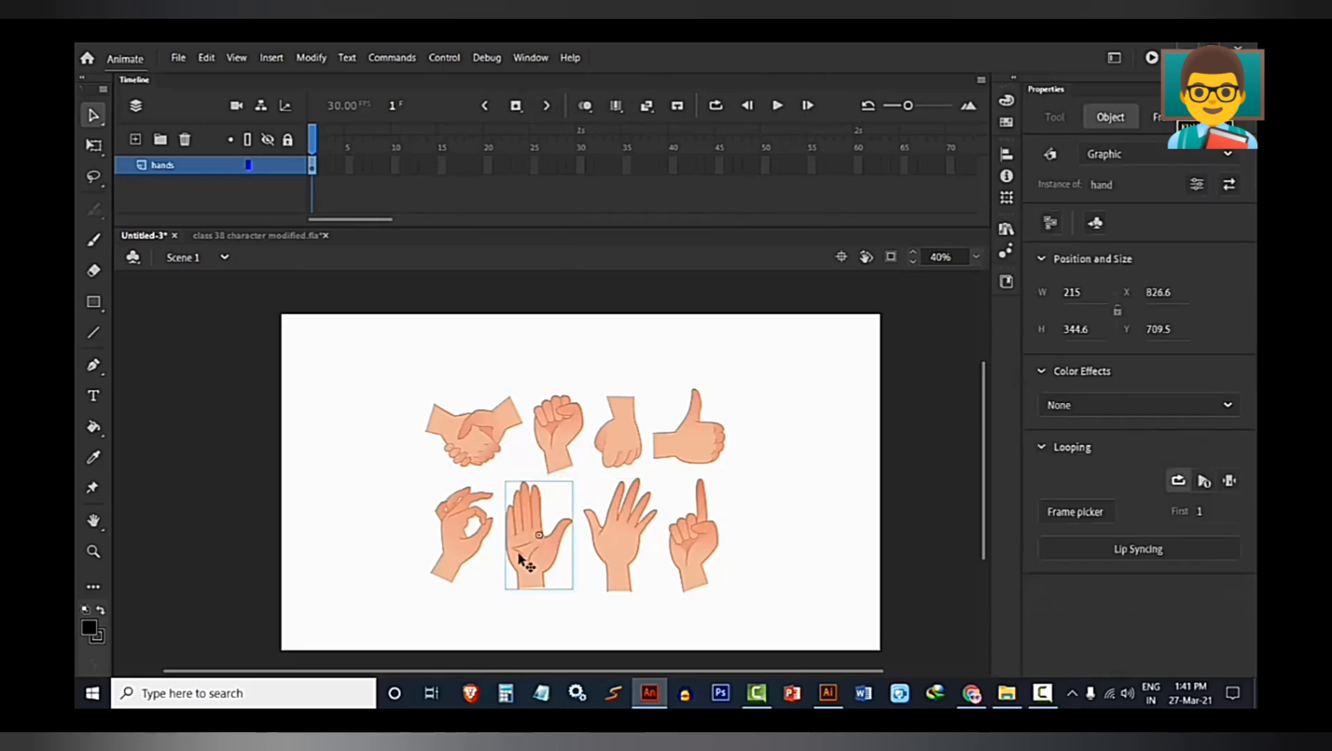
{"action": "scroll", "coordinate": [528, 560], "scroll_direction": "up", "scroll_amount": 3}
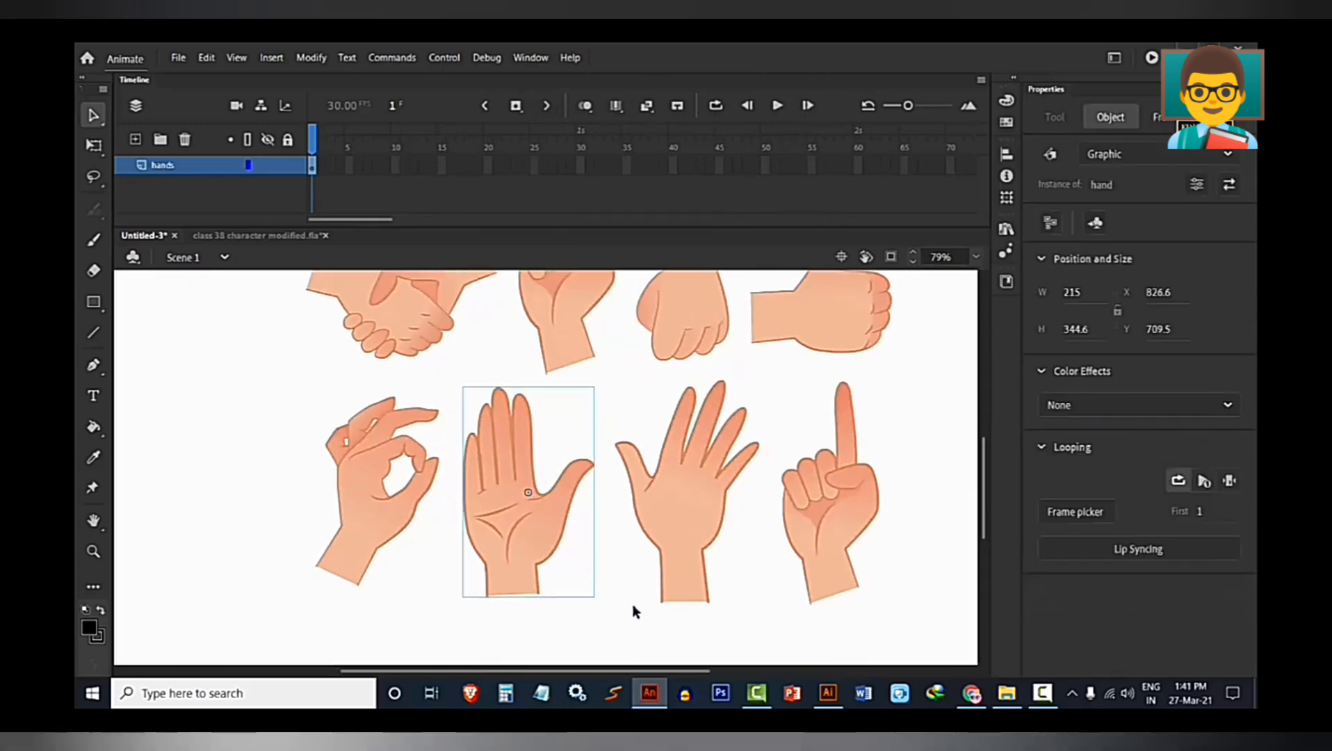
{"action": "left_click", "coordinate": [698, 515]}
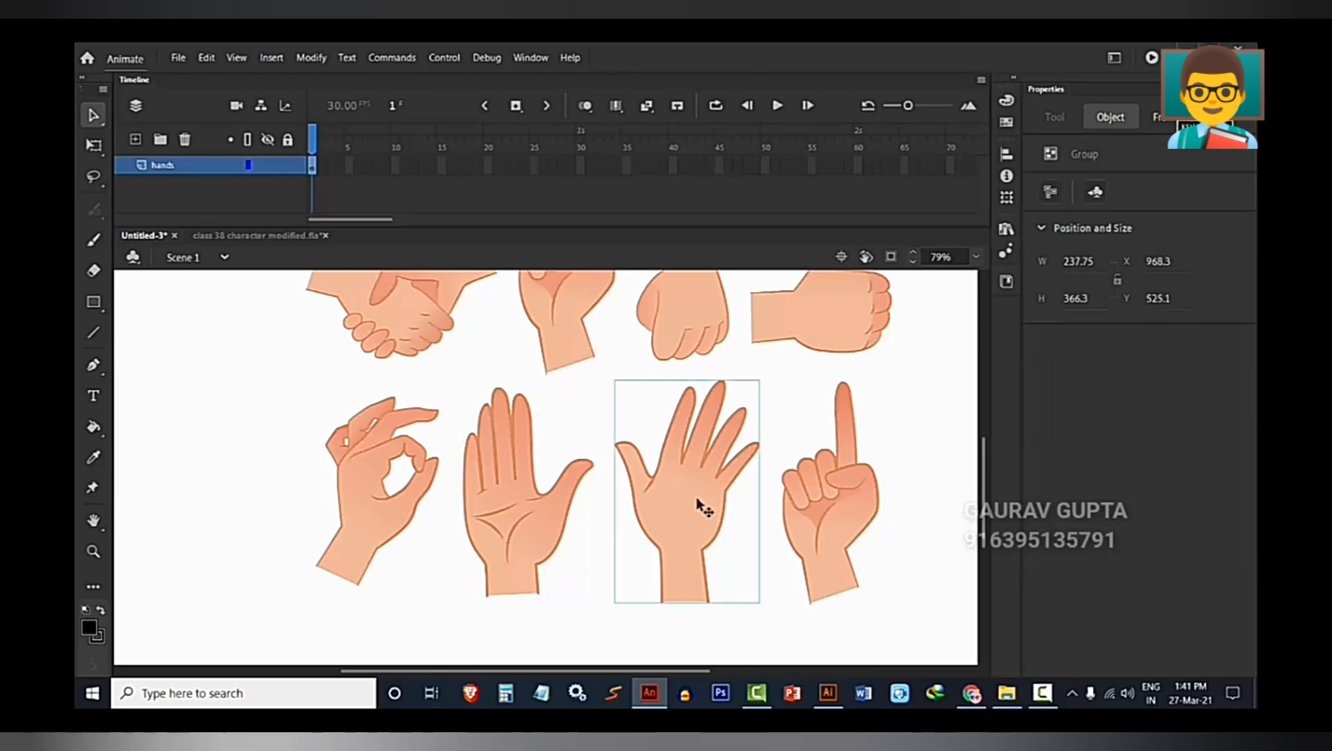
{"action": "scroll", "coordinate": [702, 522], "scroll_direction": "down", "scroll_amount": 3}
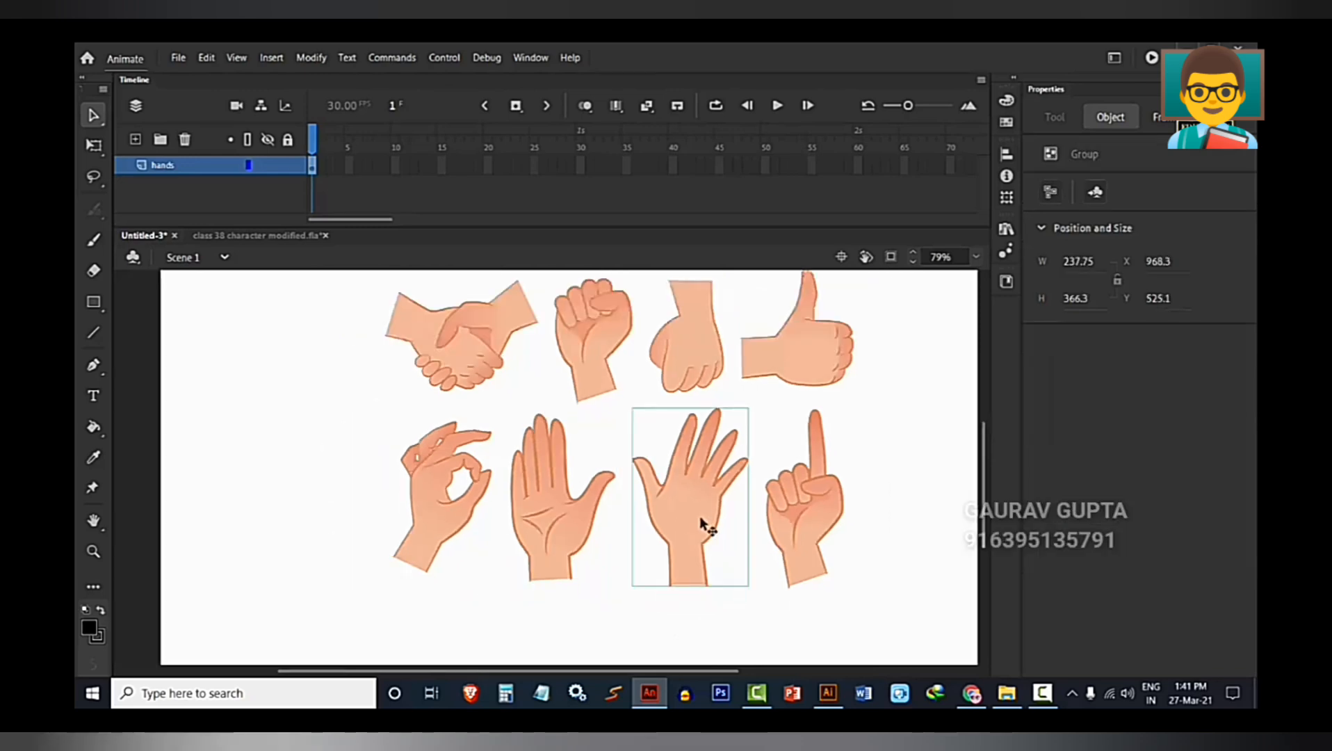
{"action": "scroll", "coordinate": [603, 513], "scroll_direction": "up", "scroll_amount": 1}
{"action": "scroll", "coordinate": [604, 514], "scroll_direction": "up", "scroll_amount": 1}
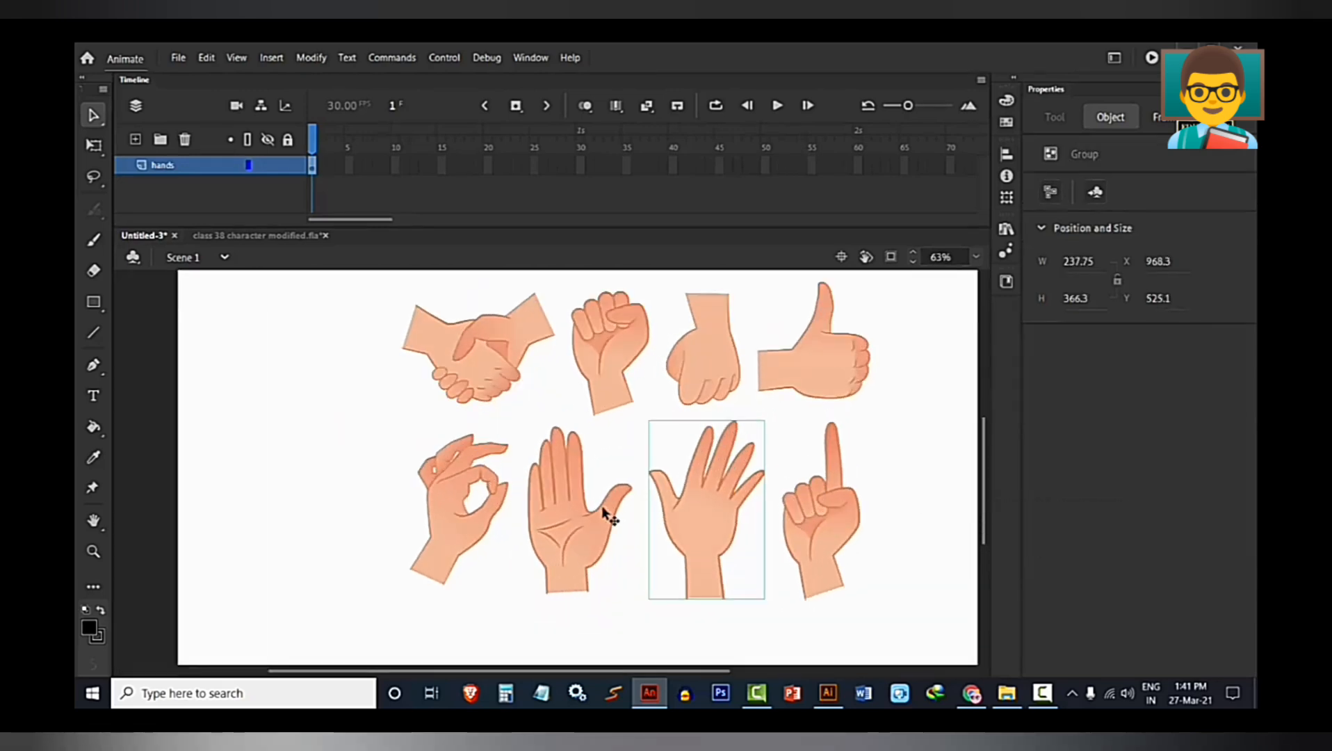
{"action": "left_click", "coordinate": [548, 518]}
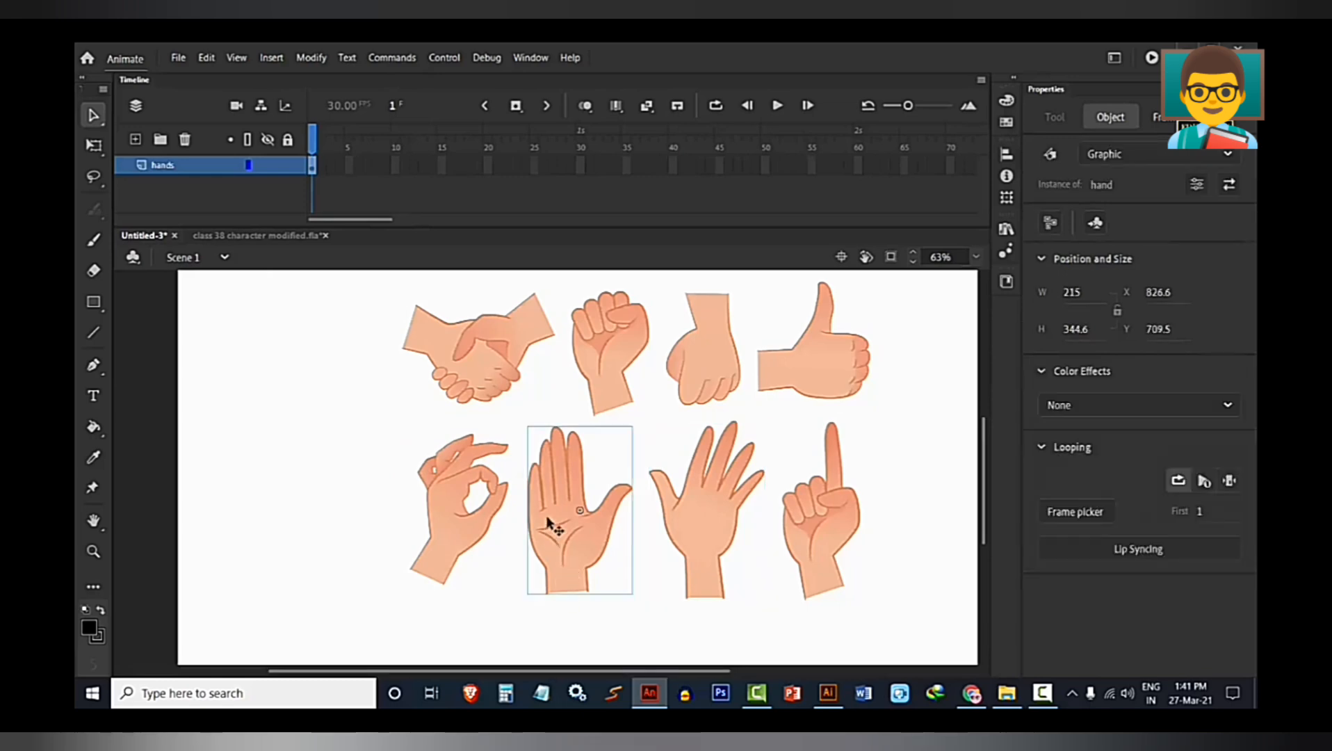
{"action": "left_click", "coordinate": [825, 532]}
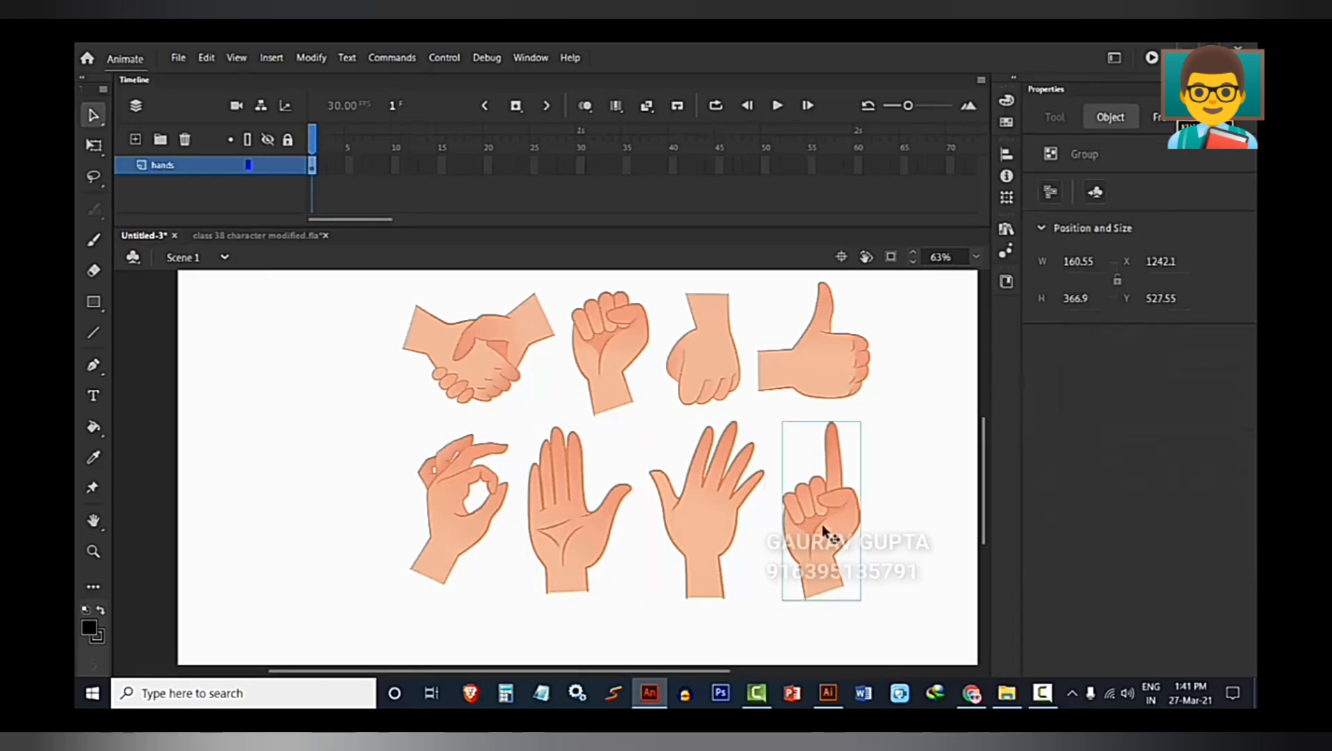
{"action": "left_click", "coordinate": [609, 337]}
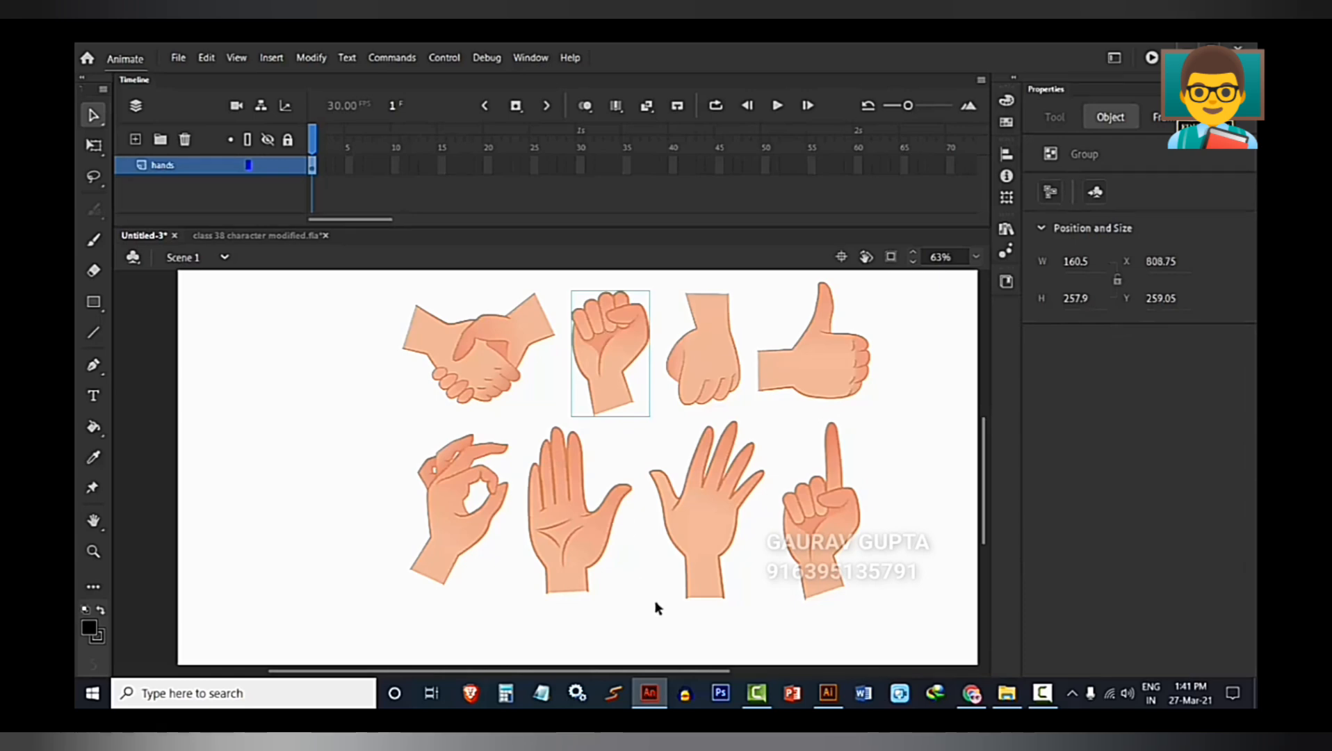
{"action": "left_click", "coordinate": [701, 532]}
{"action": "left_click", "coordinate": [810, 345]}
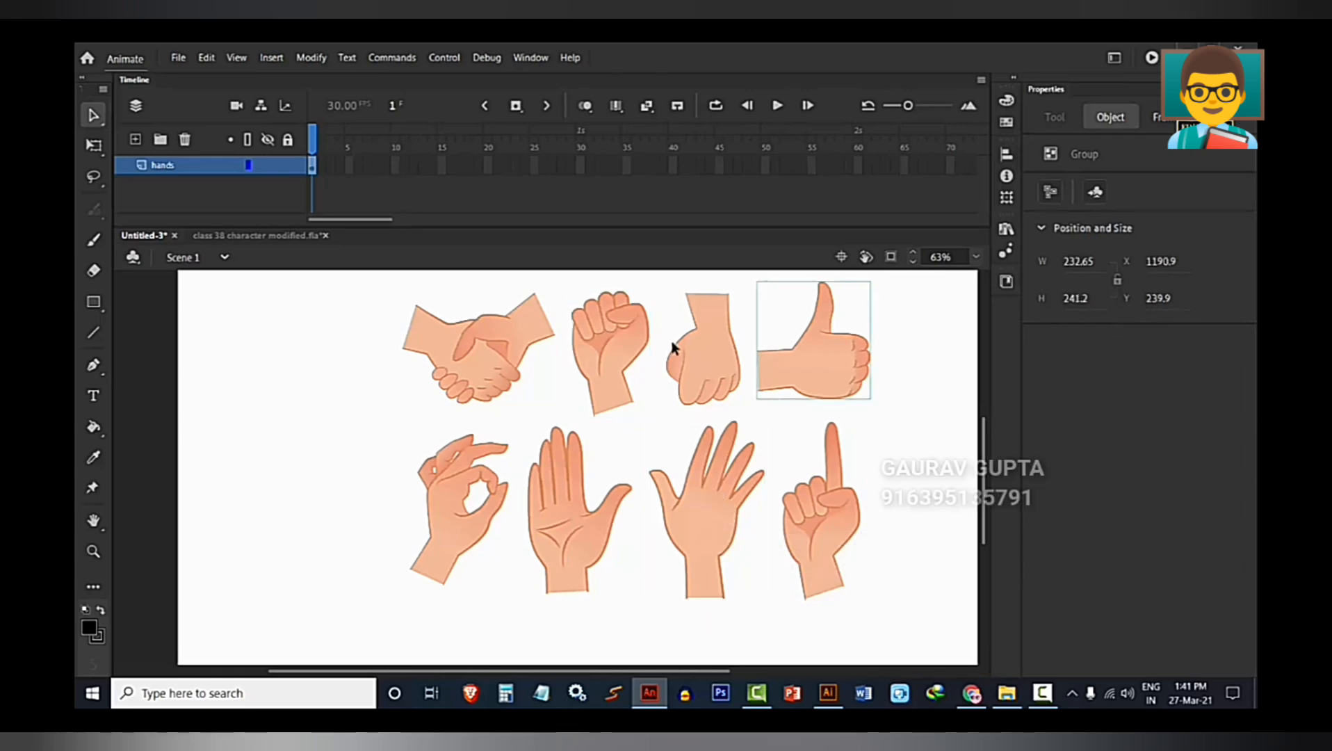
{"action": "left_click", "coordinate": [695, 358]}
{"action": "left_click", "coordinate": [428, 556]}
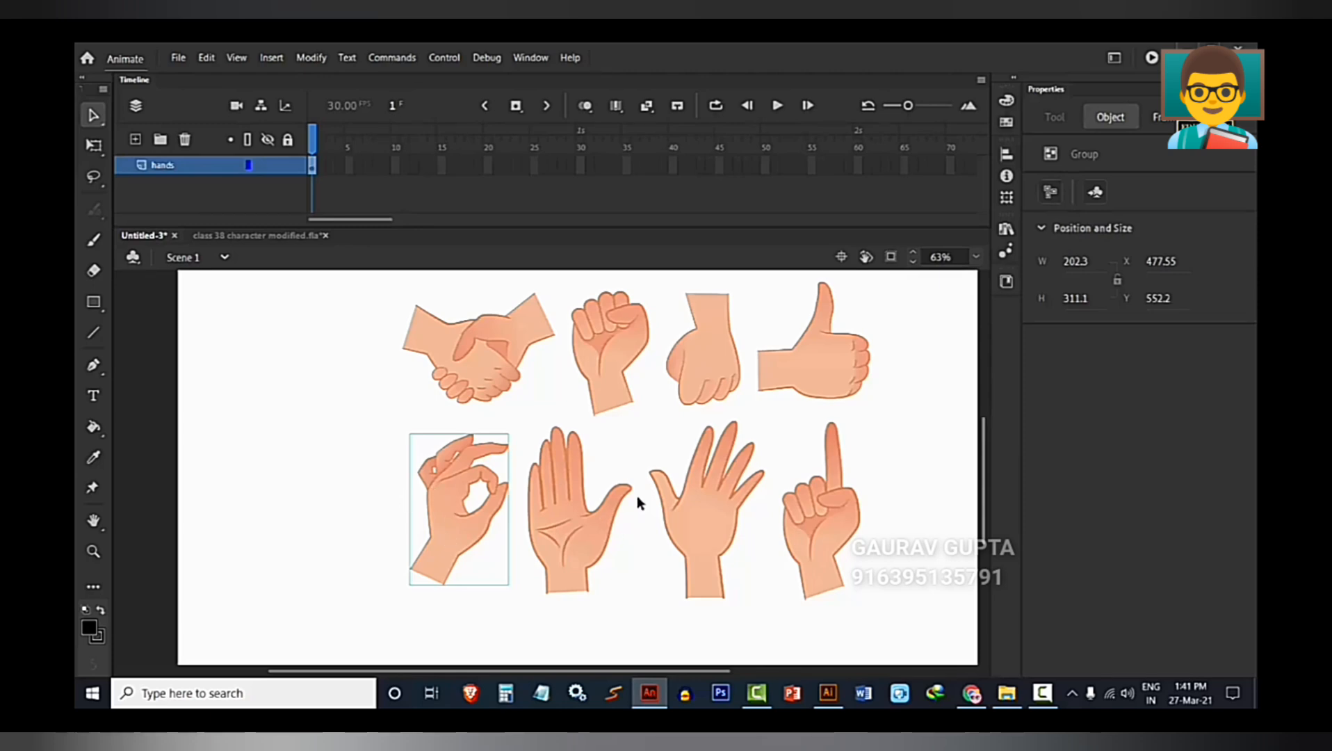
Cut the spread-finger hand from the scene and open the open-palm hand symbol for editing.
{"action": "left_click", "coordinate": [692, 557]}
{"action": "key", "text": "Delete"}
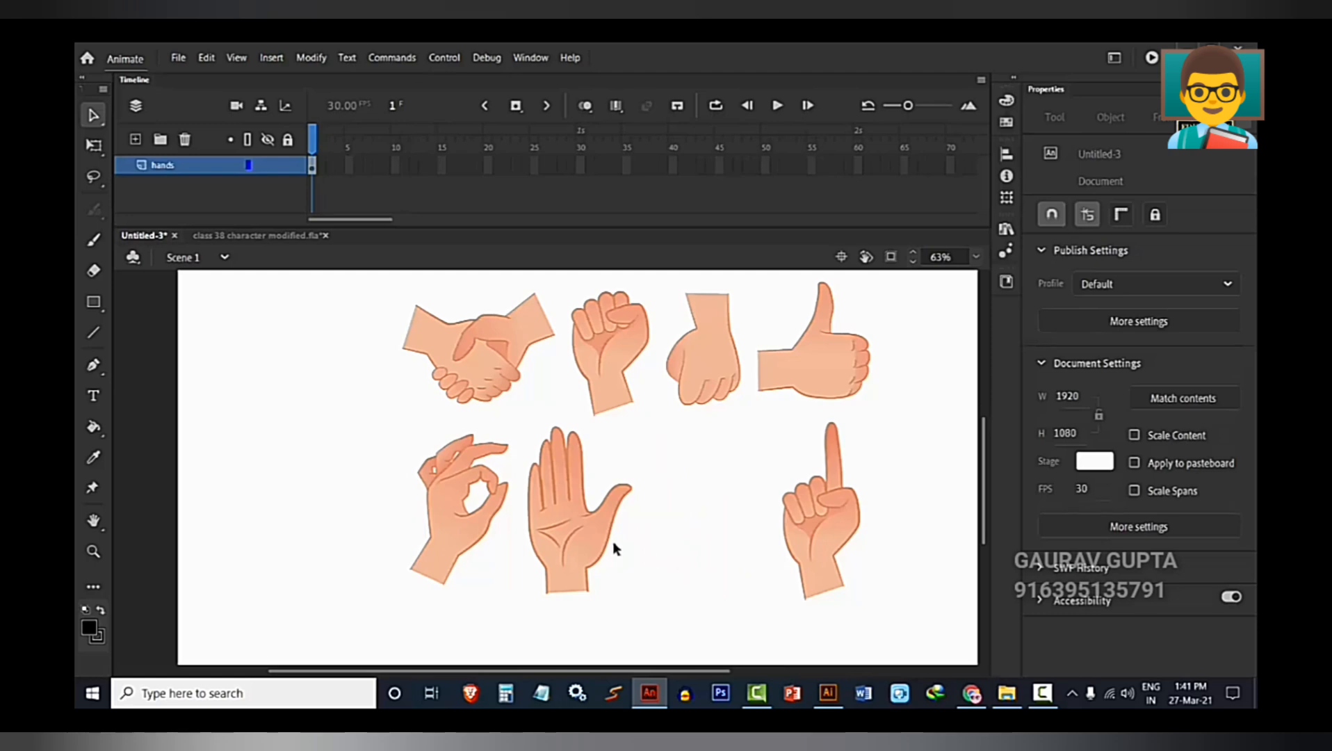
{"action": "left_click", "coordinate": [572, 536]}
{"action": "double_click", "coordinate": [572, 536]}
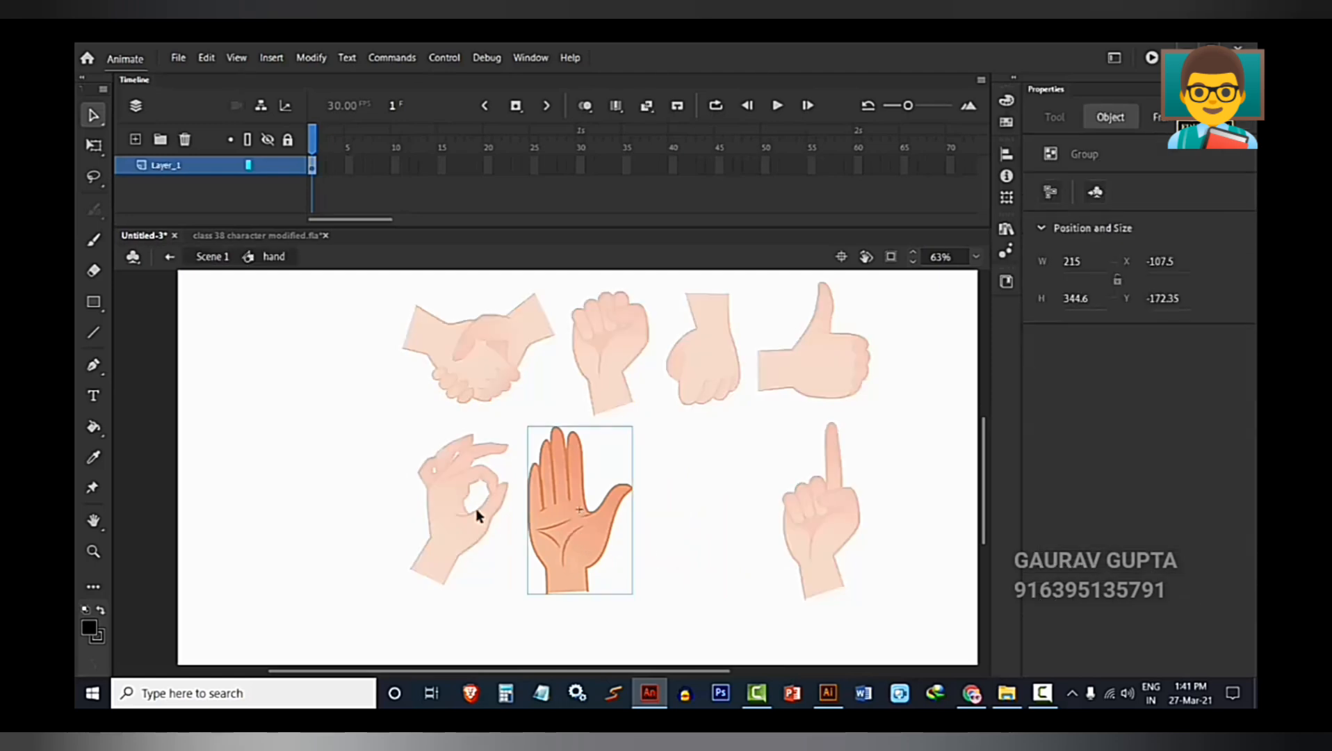
Insert a blank keyframe at frame 2 on Layer_1 inside the hand symbol.
{"action": "scroll", "coordinate": [556, 452], "scroll_direction": "up", "scroll_amount": 2}
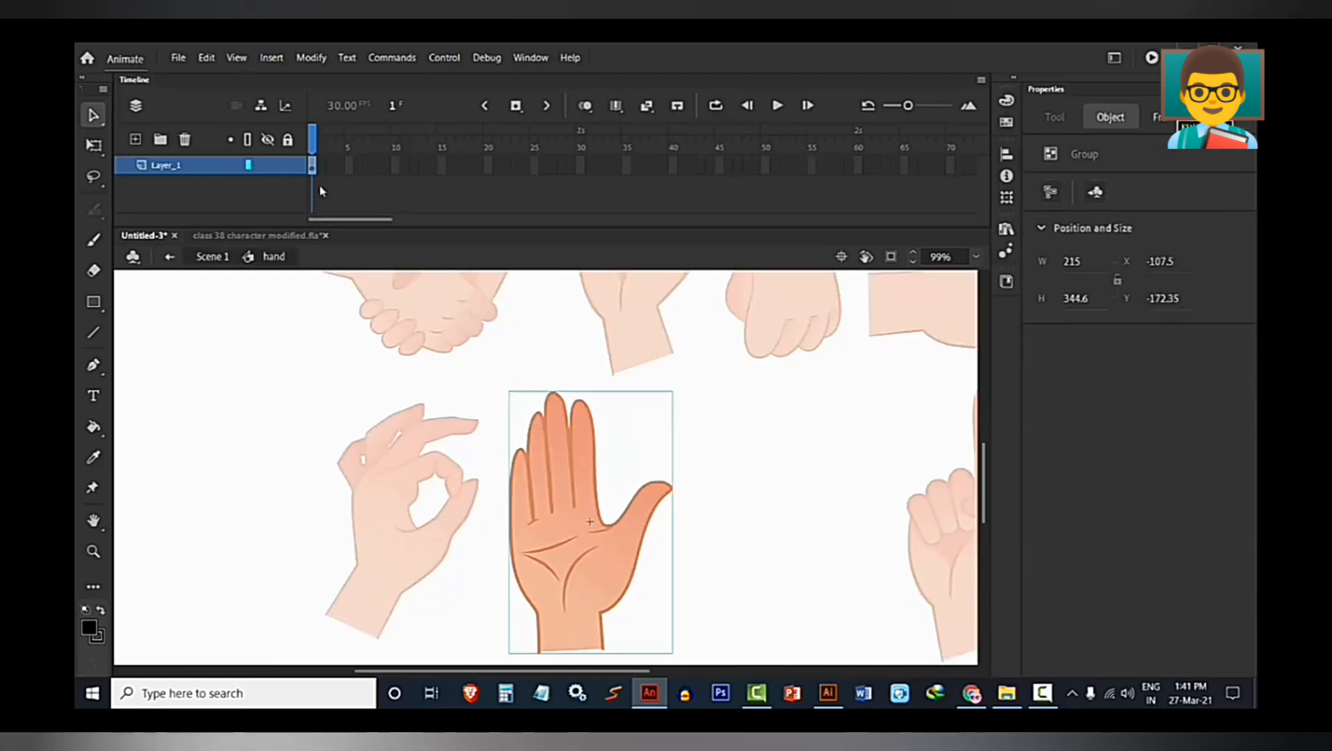
{"action": "left_click", "coordinate": [315, 144]}
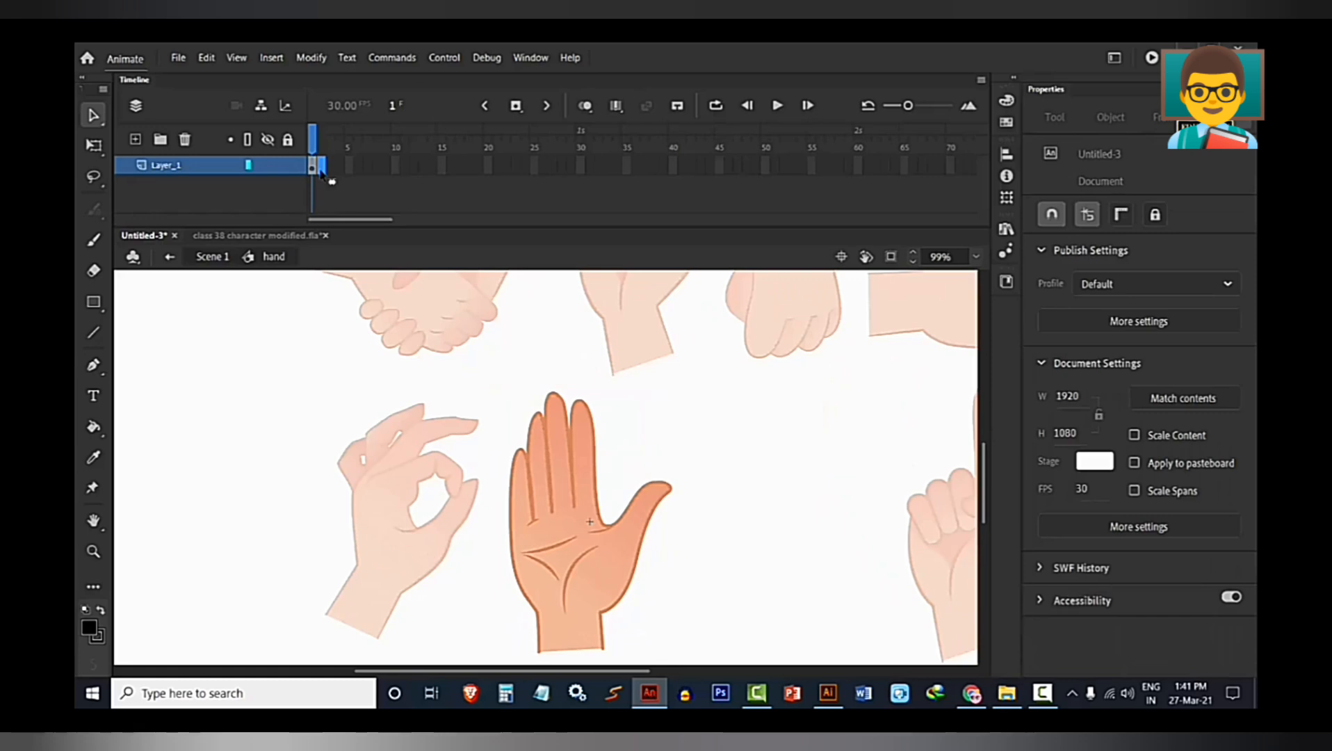
{"action": "left_click", "coordinate": [321, 167]}
{"action": "scroll", "coordinate": [632, 467], "scroll_direction": "down", "scroll_amount": 2}
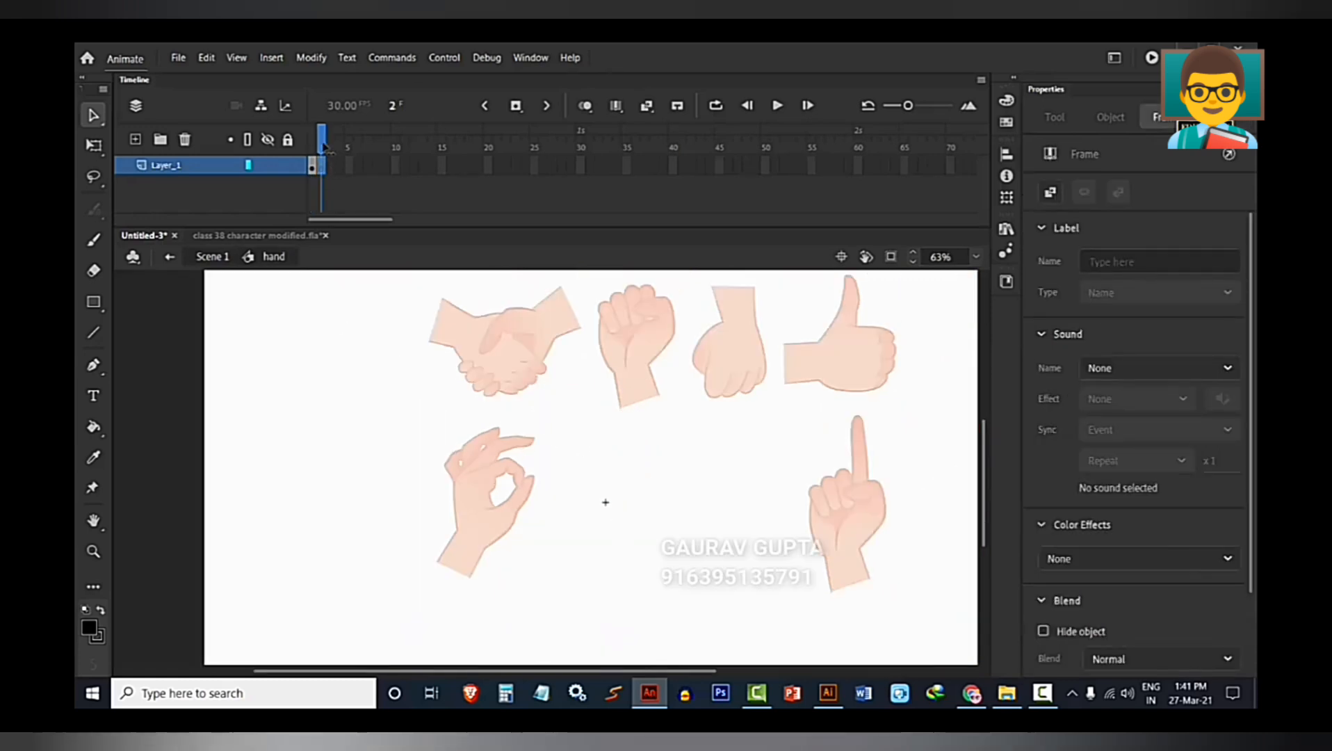
{"action": "left_click", "coordinate": [313, 147]}
{"action": "left_click", "coordinate": [577, 529]}
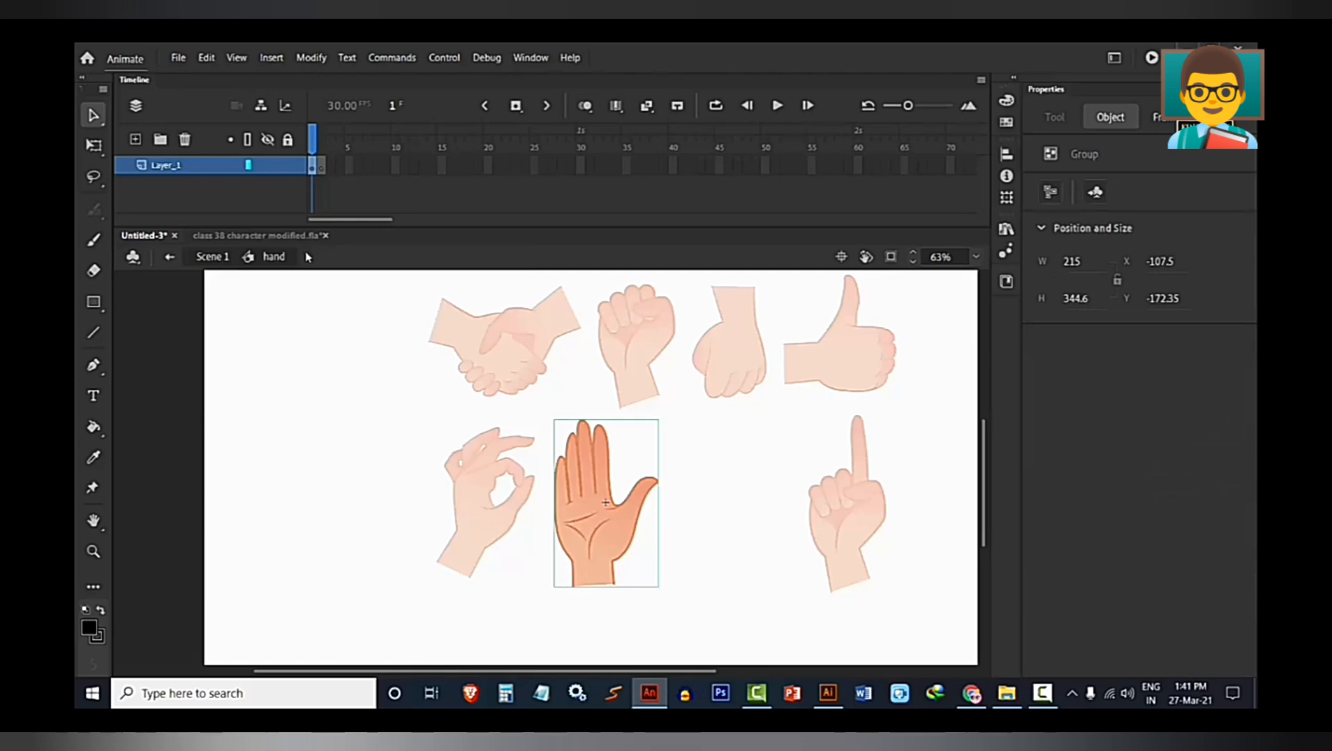
{"action": "left_click", "coordinate": [321, 167]}
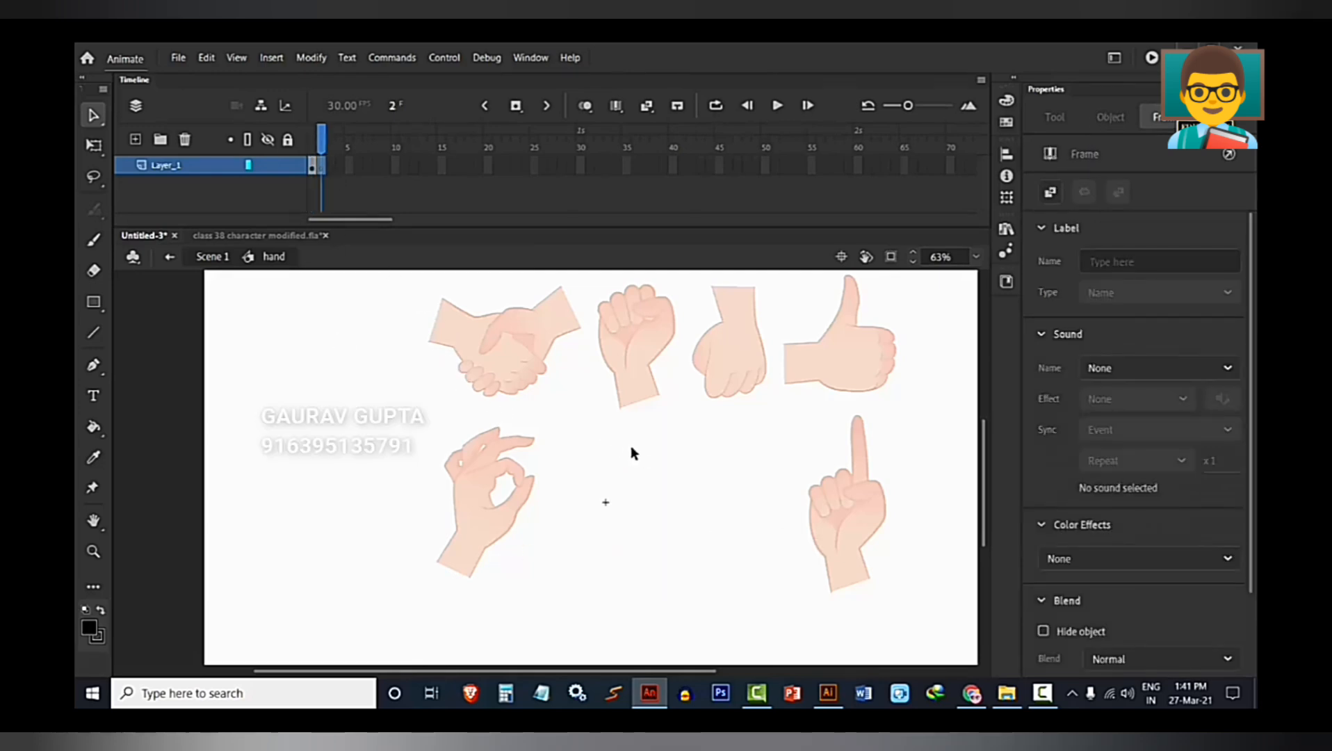
Paste the spread-finger hand into frame 2 of the hand symbol and place it around the registration point.
{"action": "key", "text": "ctrl+v"}
{"action": "left_click_drag", "start_coordinate": [539, 477], "coordinate": [605, 497]}
{"action": "scroll", "coordinate": [664, 561], "scroll_direction": "up", "scroll_amount": 4}
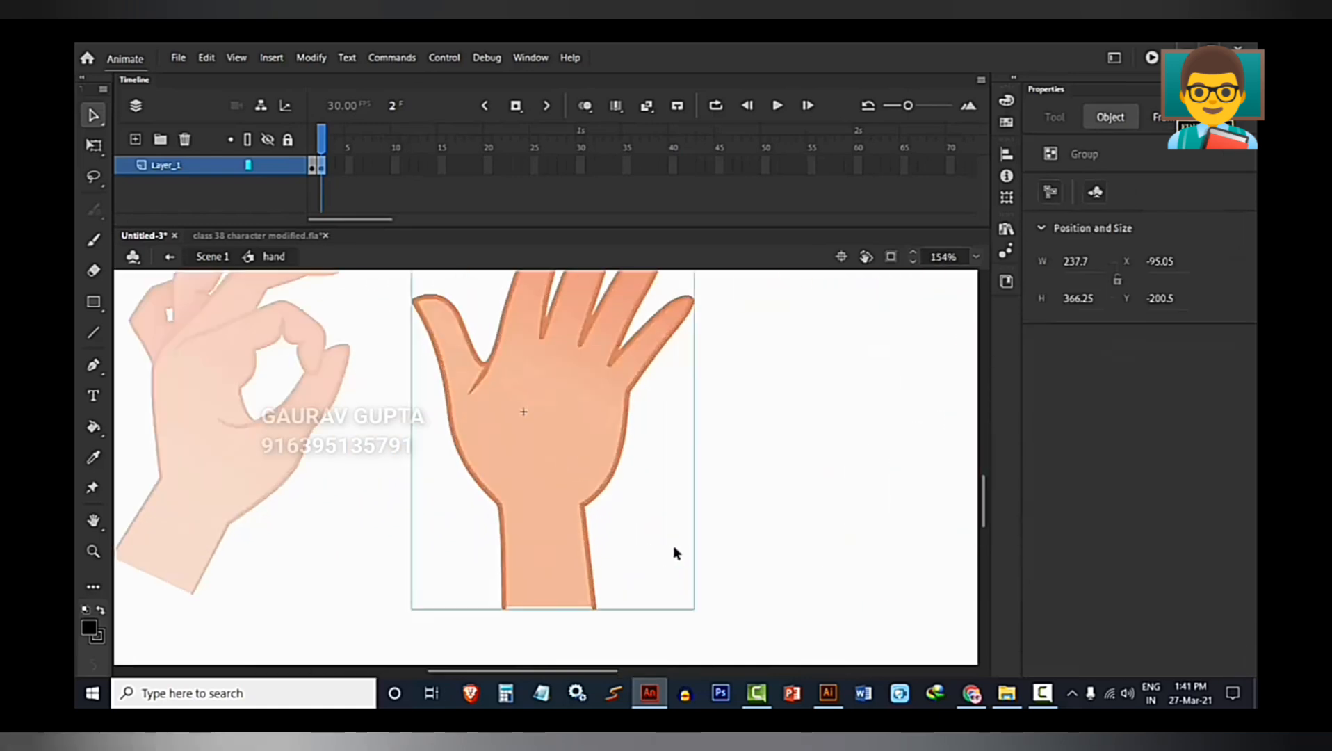
{"action": "scroll", "coordinate": [673, 545], "scroll_direction": "down", "scroll_amount": 4}
{"action": "scroll", "coordinate": [577, 491], "scroll_direction": "up", "scroll_amount": 2}
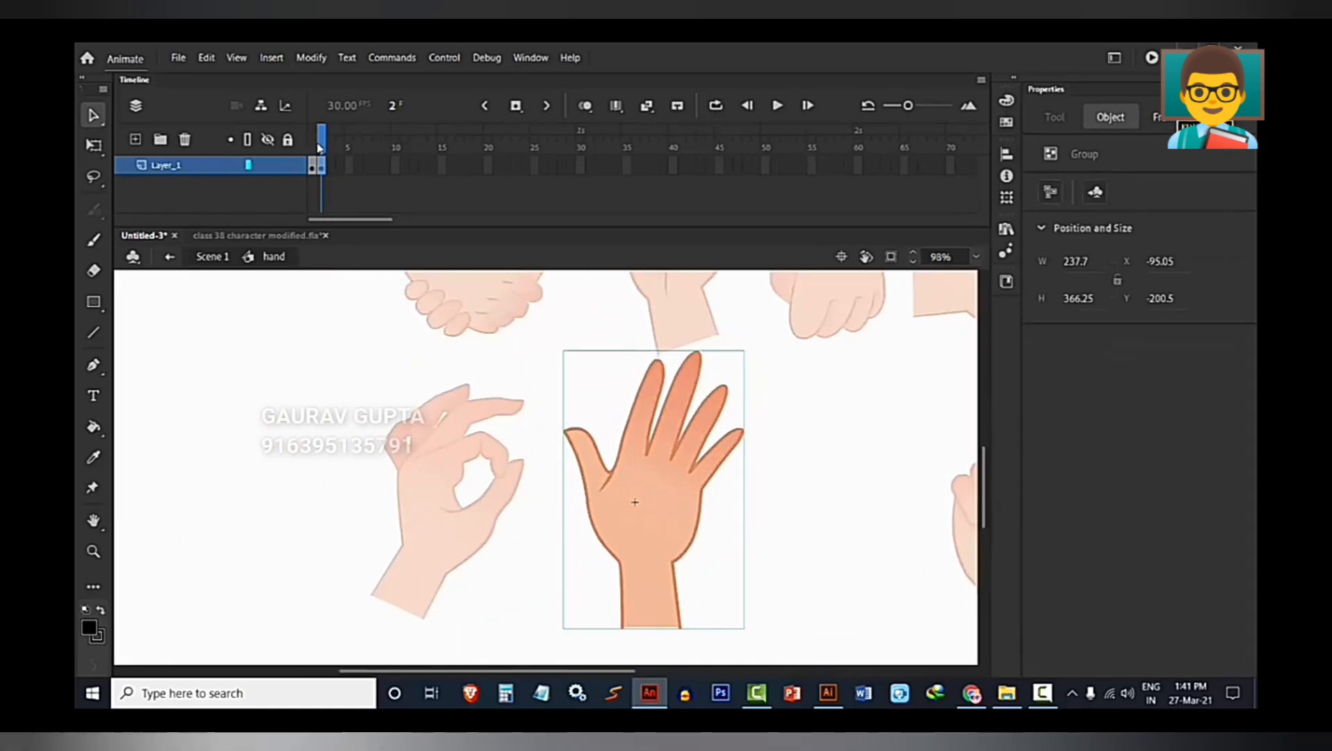
{"action": "left_click", "coordinate": [320, 149]}
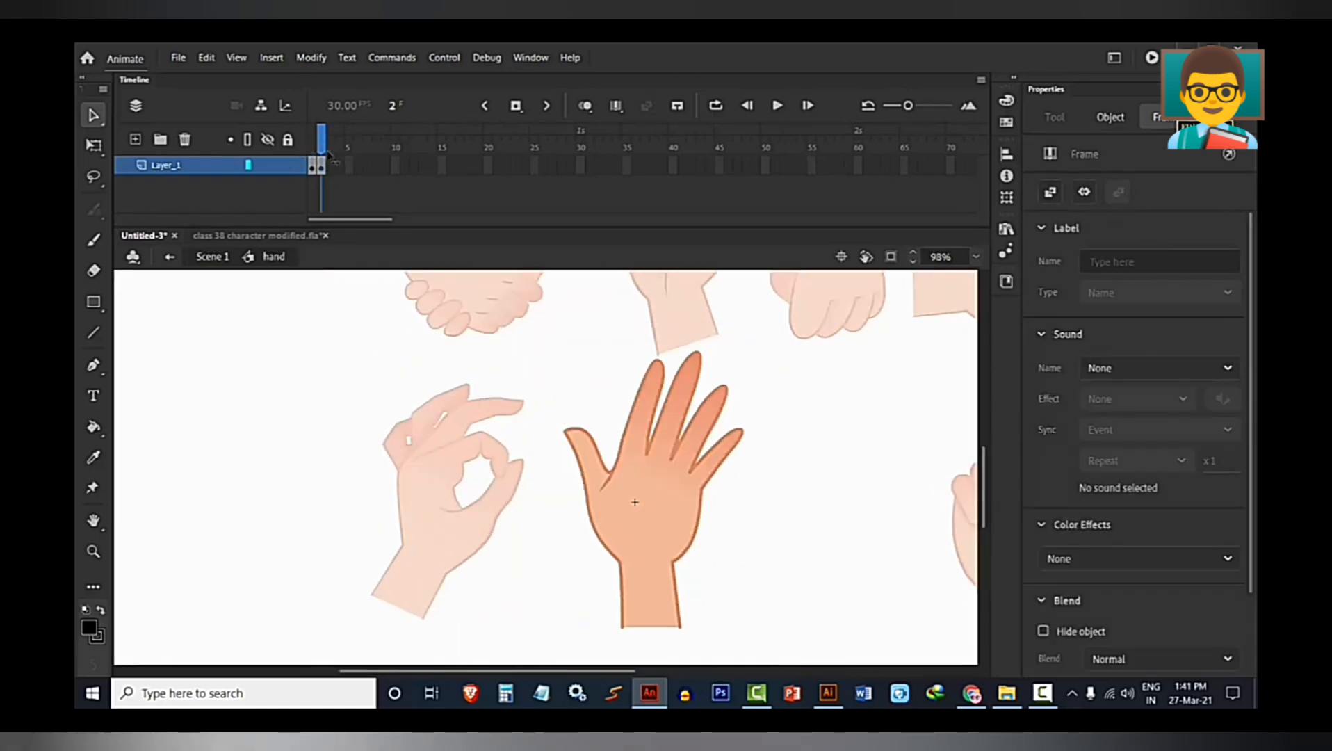
{"action": "mouse_move", "coordinate": [328, 155]}
{"action": "left_mouse_down"}
{"action": "mouse_move", "coordinate": [303, 157]}
{"action": "mouse_move", "coordinate": [321, 158]}
{"action": "left_mouse_up"}
{"action": "left_click", "coordinate": [404, 206]}
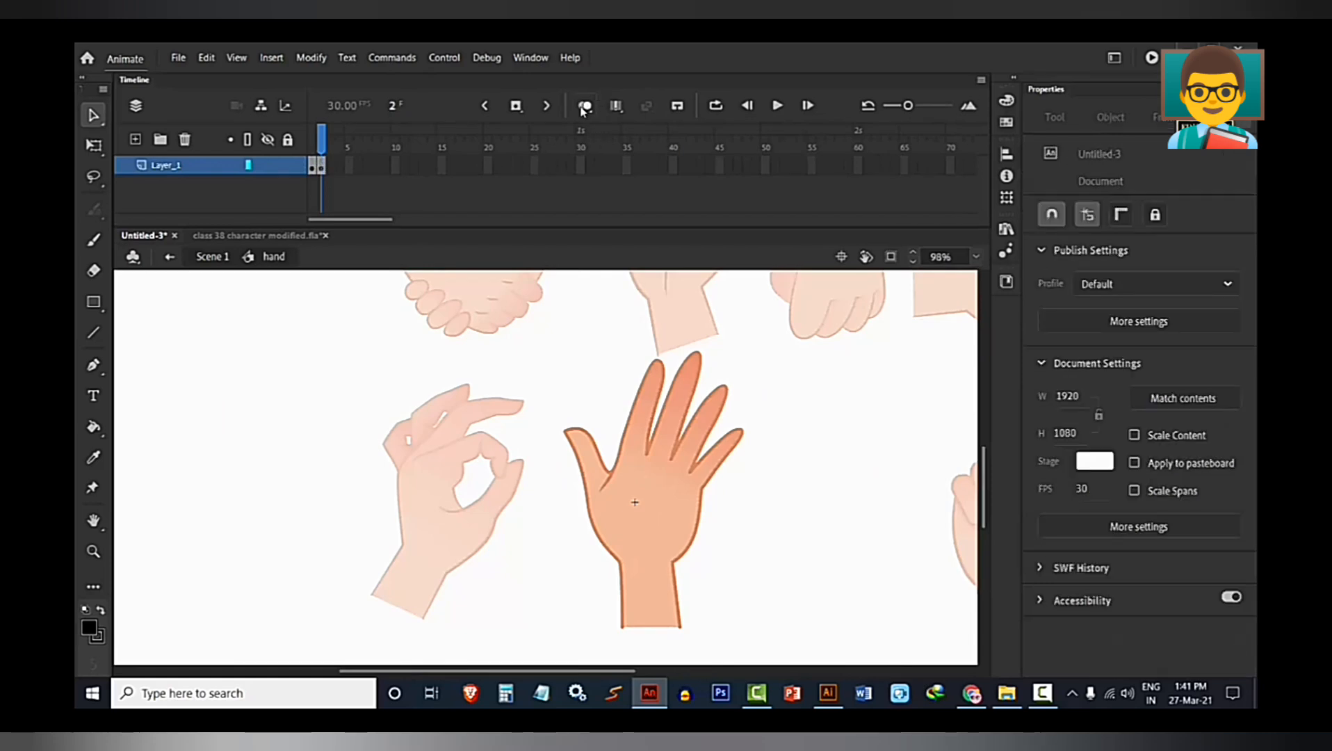
Turn on onion skinning and move the spread-finger hand over the frame 1 palm, to about X -132, Y -155.
{"action": "left_click", "coordinate": [584, 107]}
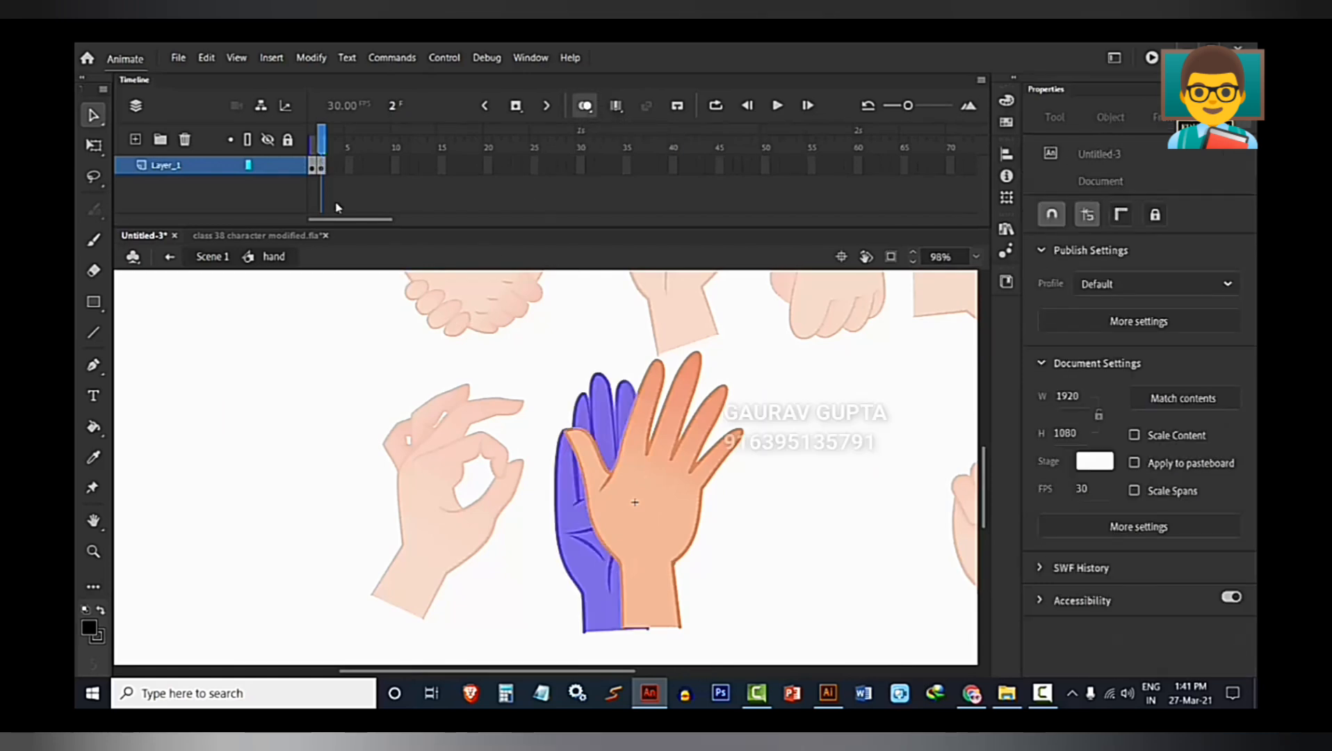
{"action": "left_click", "coordinate": [660, 560]}
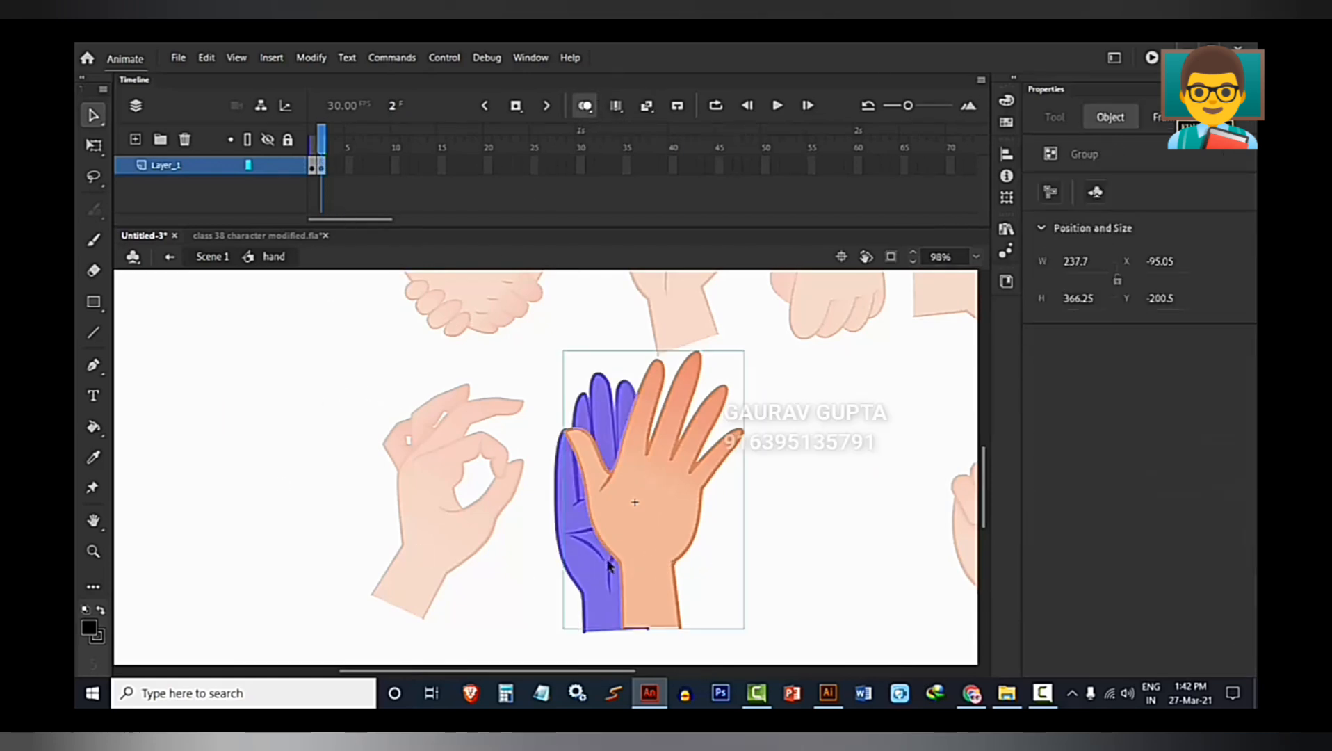
{"action": "left_click_drag", "start_coordinate": [631, 537], "coordinate": [605, 572]}
Examine how the spread-finger hand and its wrist line up with the onion-skinned palm of frame 1.
{"action": "key", "text": "space"}
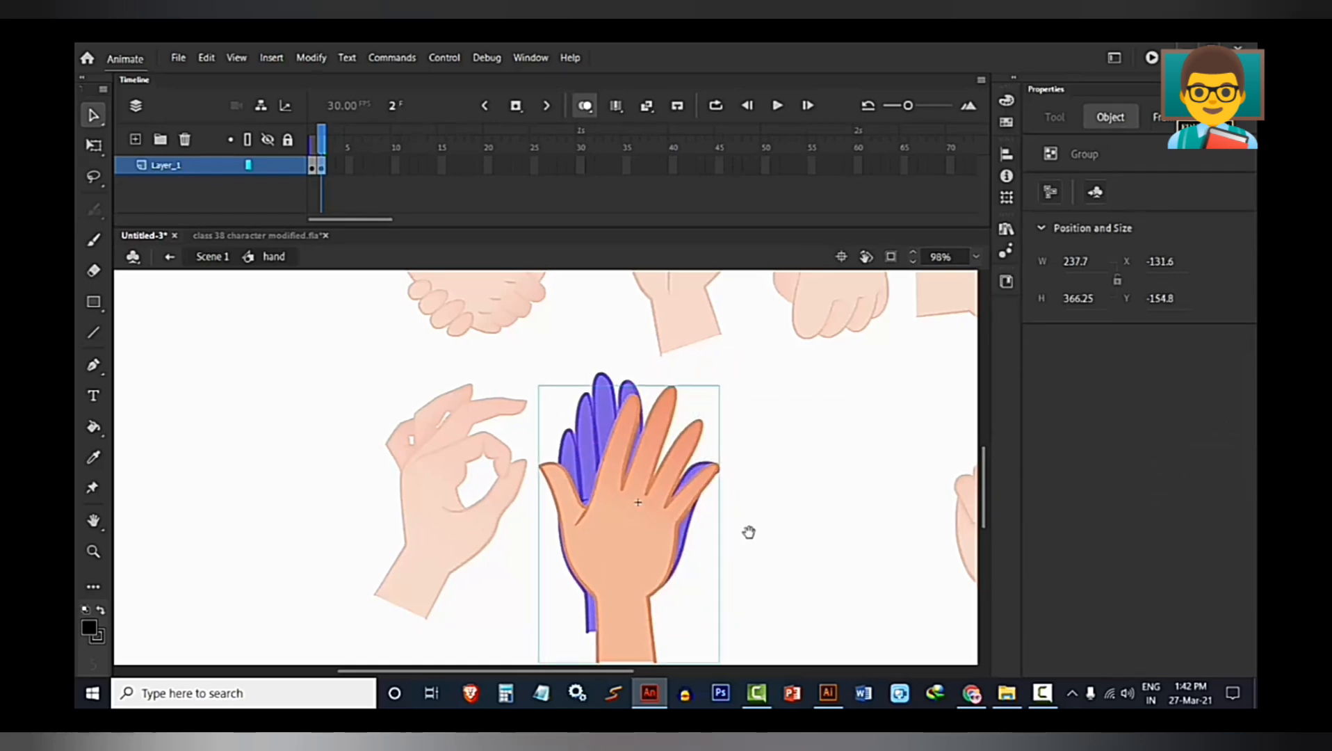
{"action": "left_click_drag", "start_coordinate": [749, 534], "coordinate": [729, 435]}
{"action": "scroll", "coordinate": [607, 563], "scroll_direction": "up", "scroll_amount": 5}
{"action": "key", "text": "space"}
{"action": "left_click_drag", "start_coordinate": [609, 562], "coordinate": [538, 445]}
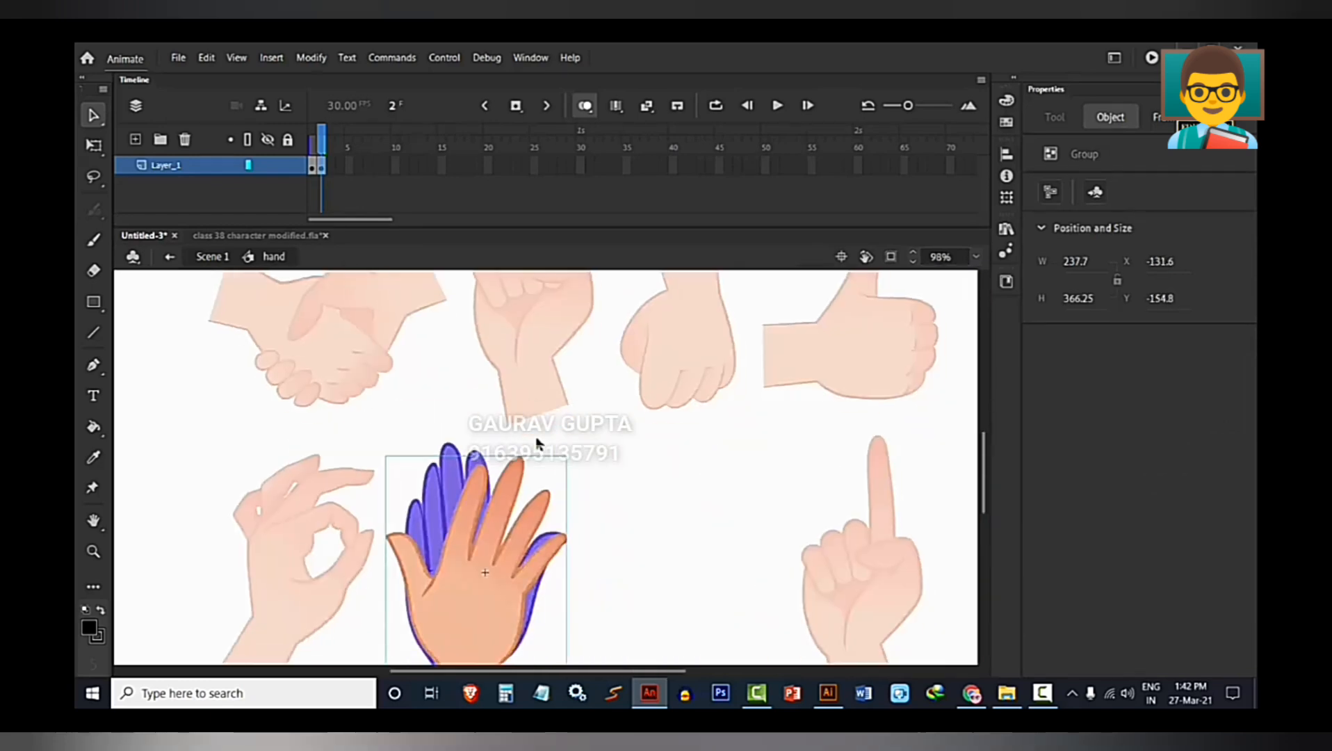
{"action": "scroll", "coordinate": [540, 438], "scroll_direction": "up", "scroll_amount": 3}
{"action": "left_click_drag", "start_coordinate": [486, 646], "coordinate": [531, 396]}
{"action": "scroll", "coordinate": [516, 490], "scroll_direction": "down", "scroll_amount": 1}
{"action": "scroll", "coordinate": [518, 492], "scroll_direction": "down", "scroll_amount": 4}
{"action": "key", "text": "space"}
{"action": "left_click_drag", "start_coordinate": [618, 509], "coordinate": [666, 416]}
{"action": "left_click_drag", "start_coordinate": [545, 361], "coordinate": [531, 469]}
{"action": "left_click", "coordinate": [564, 581]}
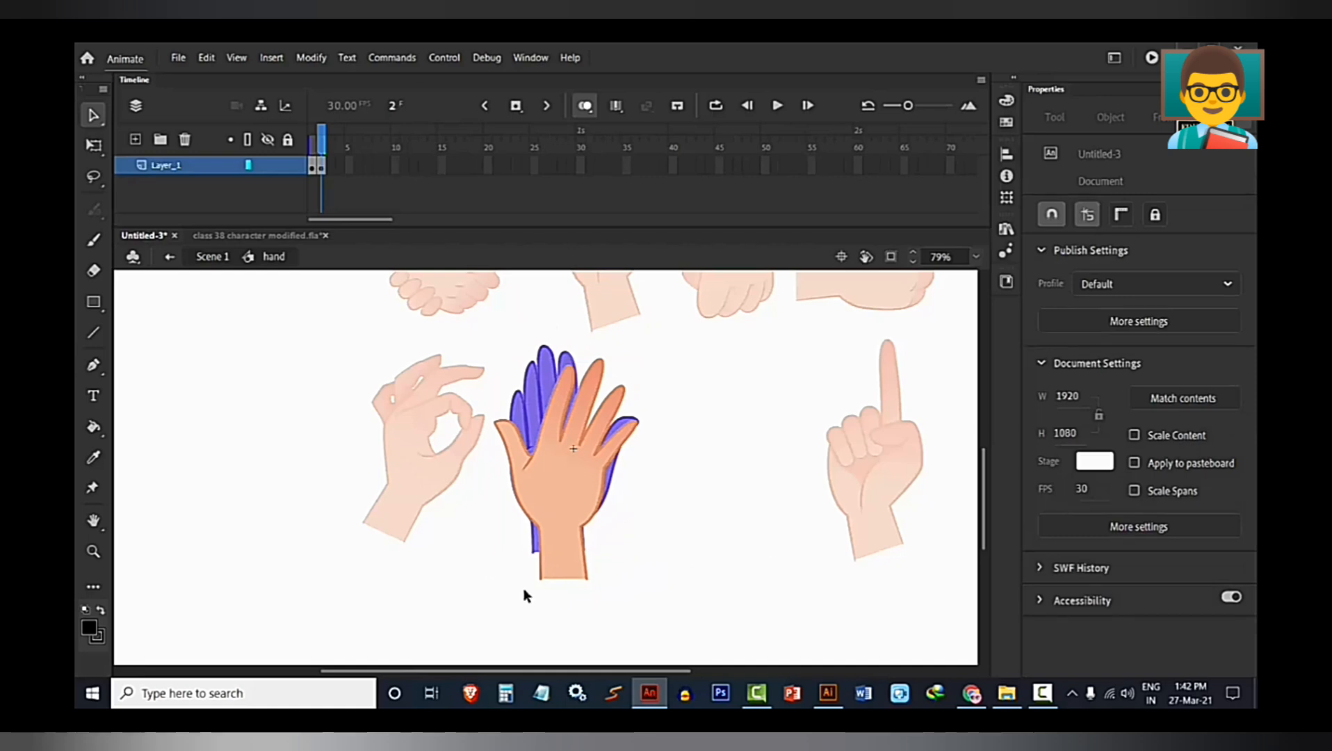
Inside the spread-finger hand's group, delete the wrist end of the skin fill to shorten it to the onion-skinned palm.
{"action": "scroll", "coordinate": [579, 560], "scroll_direction": "up", "scroll_amount": 2}
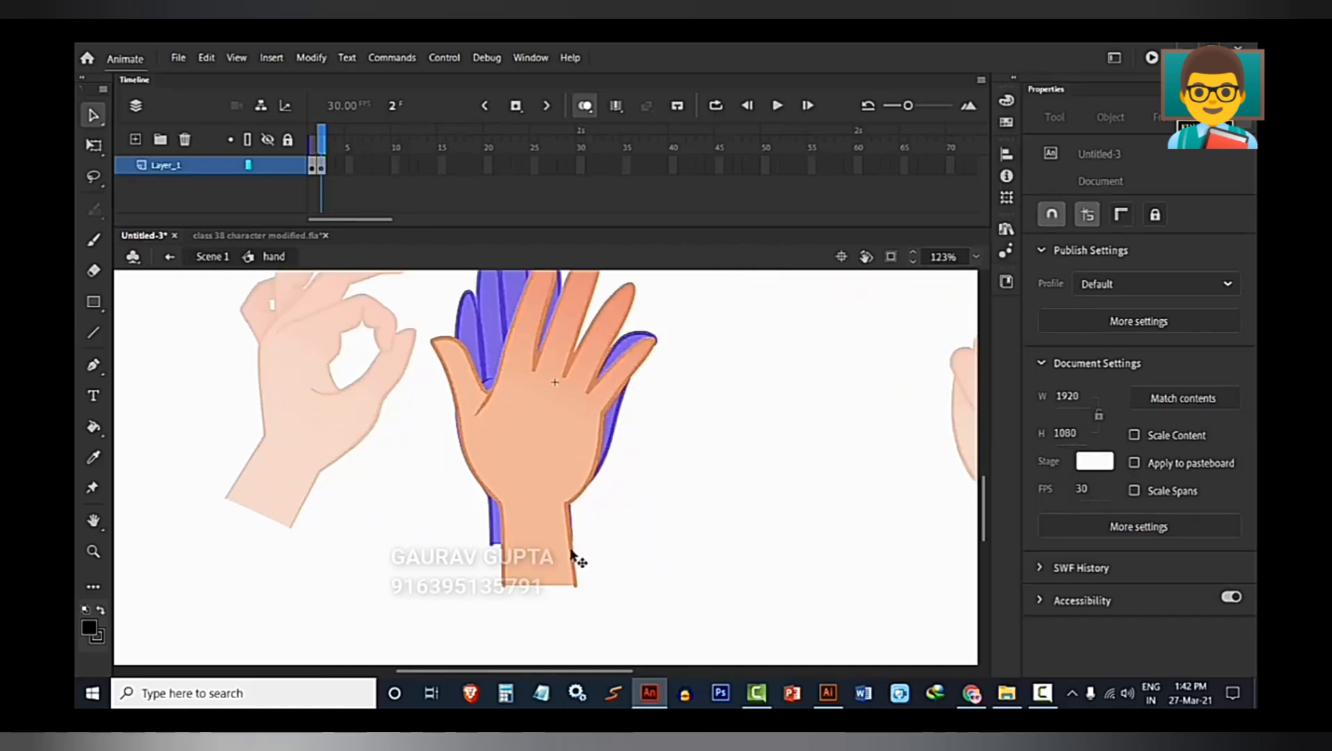
{"action": "double_click", "coordinate": [562, 549]}
{"action": "left_click", "coordinate": [757, 631]}
{"action": "left_click_drag", "start_coordinate": [731, 629], "coordinate": [381, 518]}
{"action": "double_click", "coordinate": [503, 549]}
{"action": "left_click_drag", "start_coordinate": [454, 541], "coordinate": [654, 600]}
{"action": "key", "text": "Delete"}
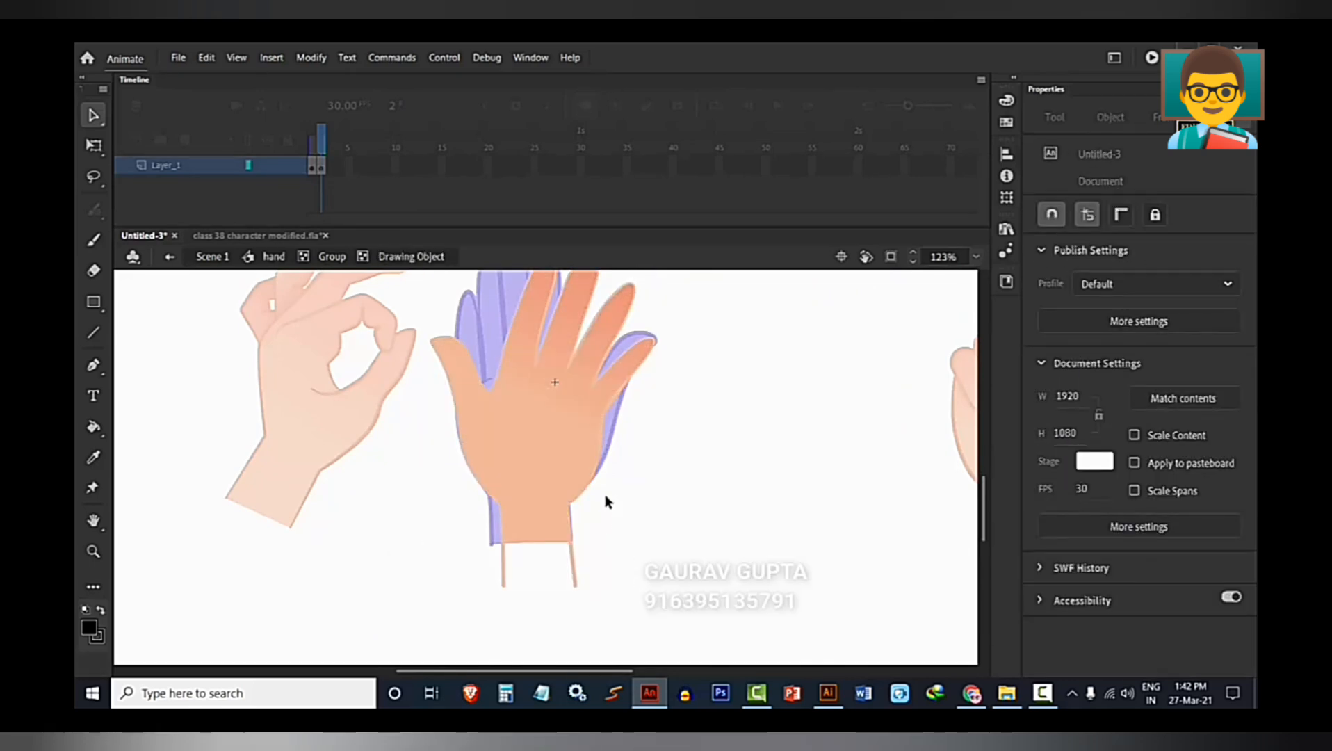
Delete the leftover outline strokes below the spread-finger hand's trimmed wrist and return to the hand symbol's level.
{"action": "double_click", "coordinate": [657, 599]}
{"action": "mouse_move", "coordinate": [649, 632]}
{"action": "left_mouse_down"}
{"action": "mouse_move", "coordinate": [451, 585]}
{"action": "mouse_move", "coordinate": [453, 542]}
{"action": "left_mouse_up"}
{"action": "double_click", "coordinate": [567, 564]}
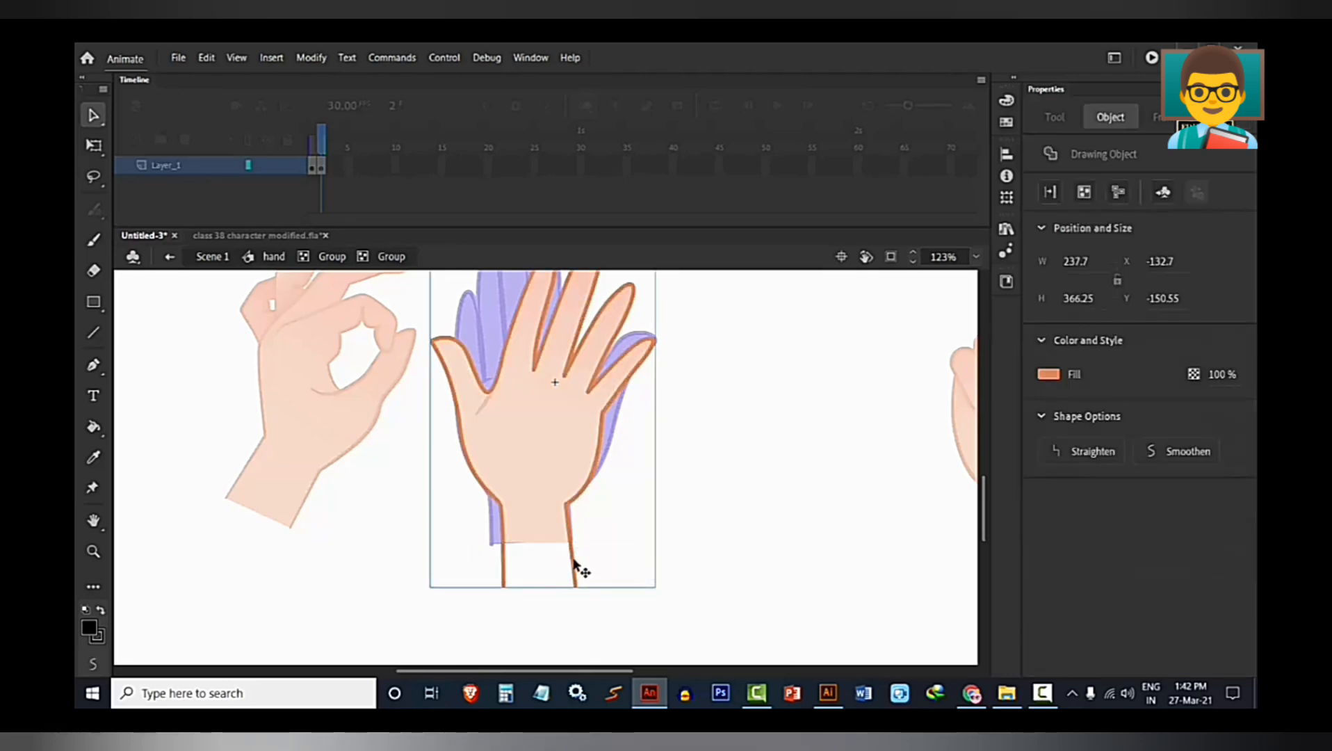
{"action": "double_click", "coordinate": [572, 568]}
{"action": "left_click", "coordinate": [538, 587]}
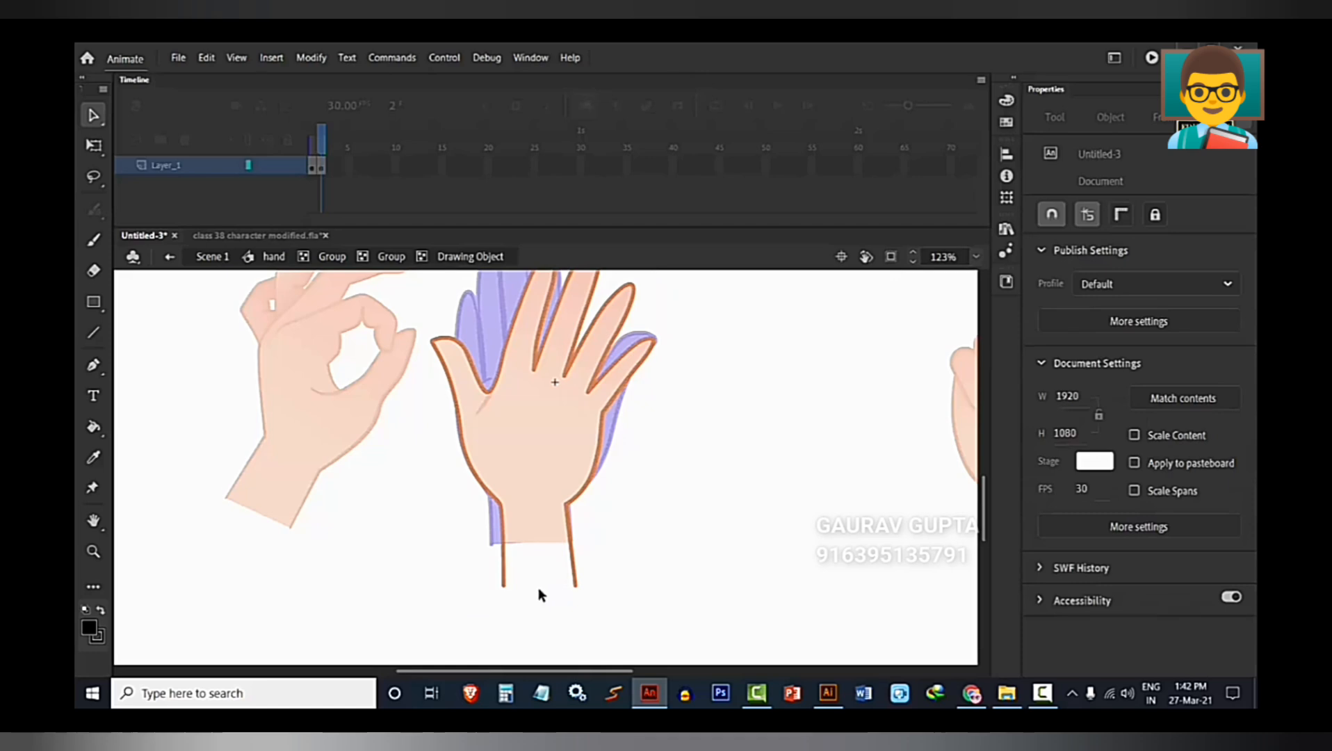
{"action": "left_click_drag", "start_coordinate": [675, 618], "coordinate": [401, 547]}
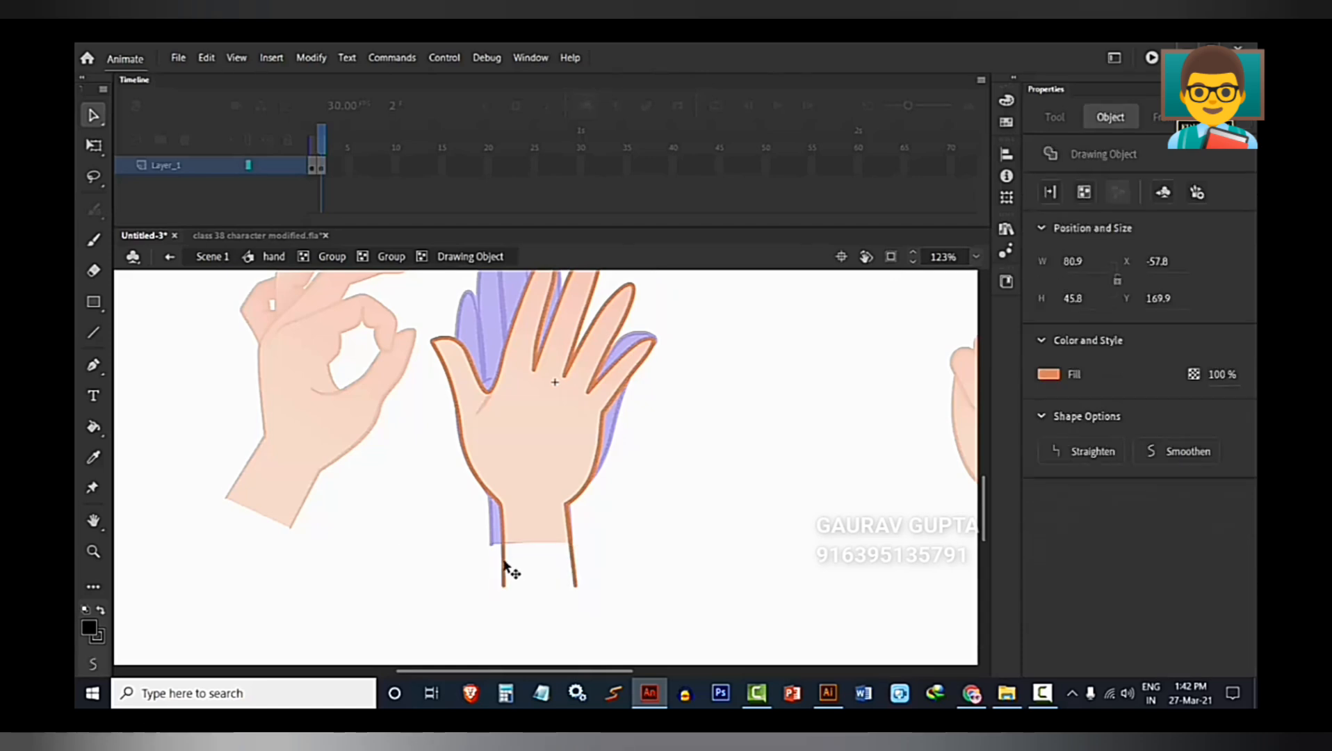
{"action": "key", "text": "Delete"}
{"action": "double_click", "coordinate": [433, 538]}
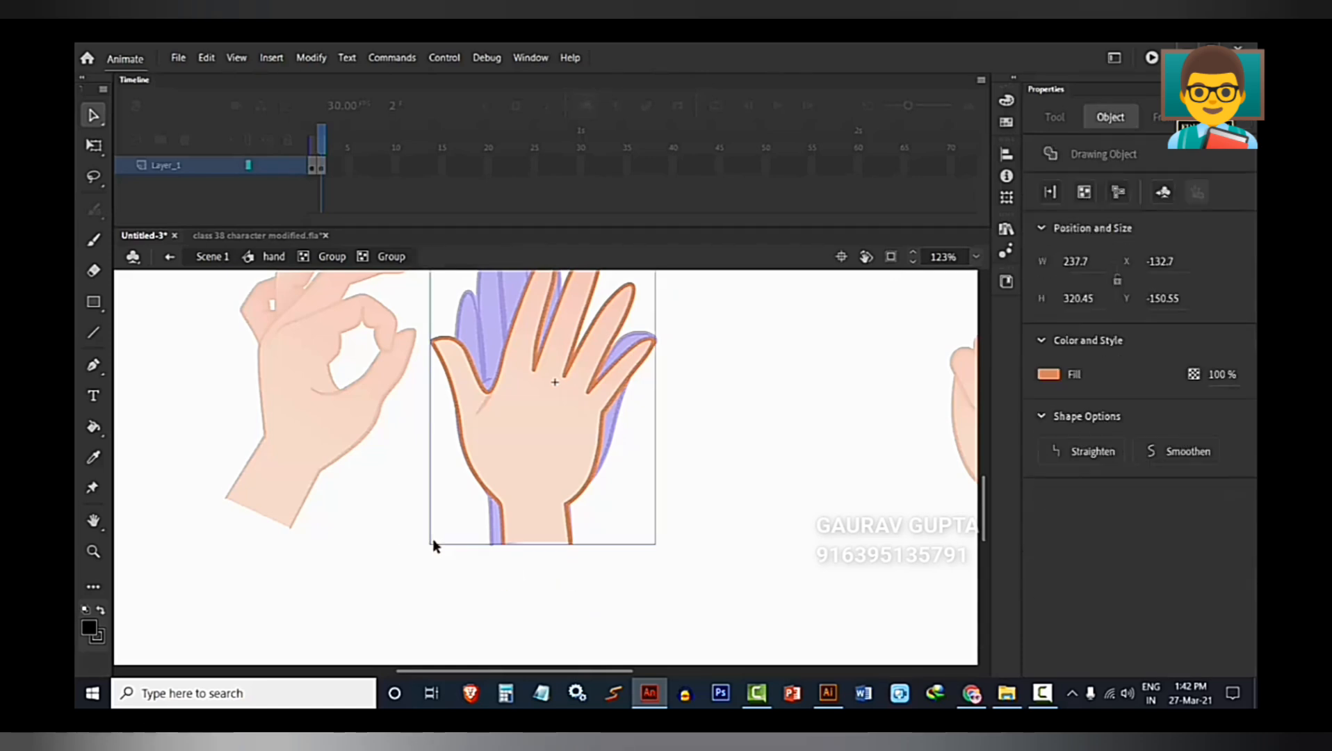
{"action": "scroll", "coordinate": [433, 538], "scroll_direction": "down", "scroll_amount": 5}
{"action": "double_click", "coordinate": [432, 539]}
{"action": "double_click", "coordinate": [432, 539]}
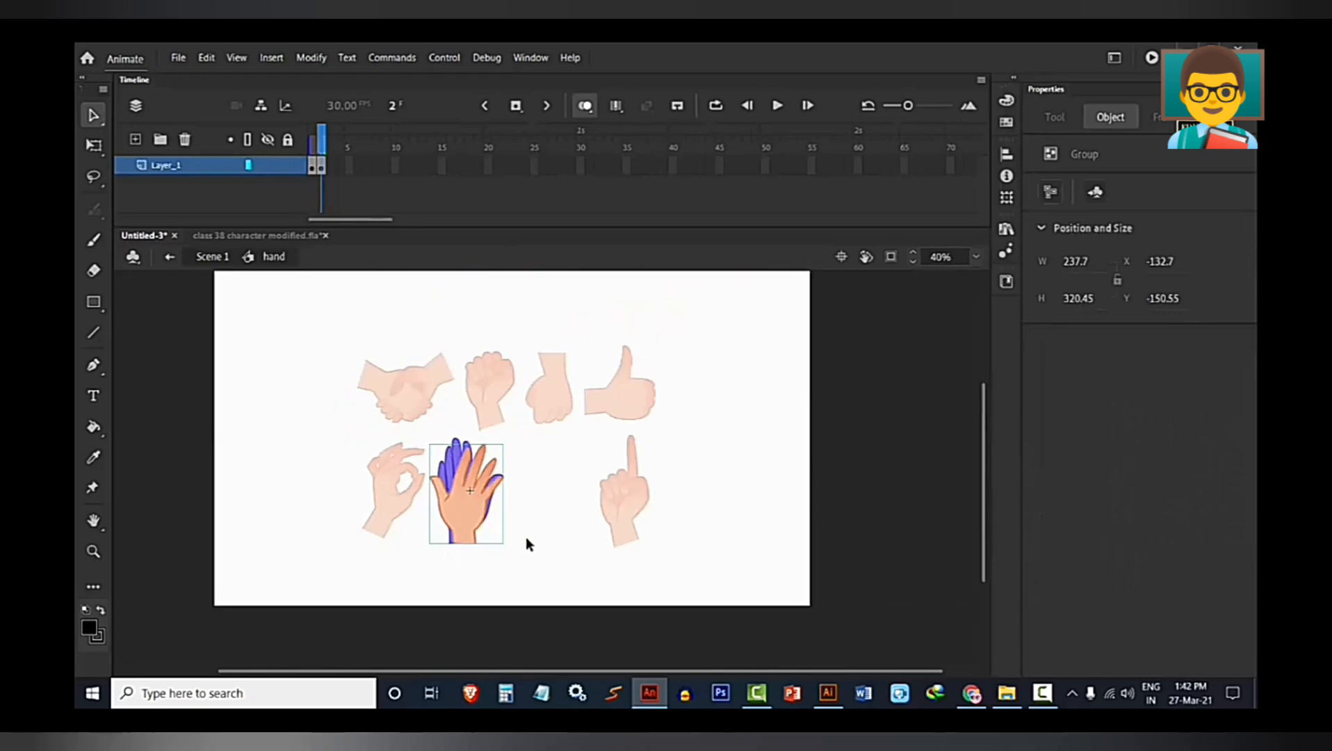
Return to Scene 1 and cut the hand with the raised index finger from the stage.
{"action": "double_click", "coordinate": [526, 538]}
{"action": "left_click", "coordinate": [634, 545]}
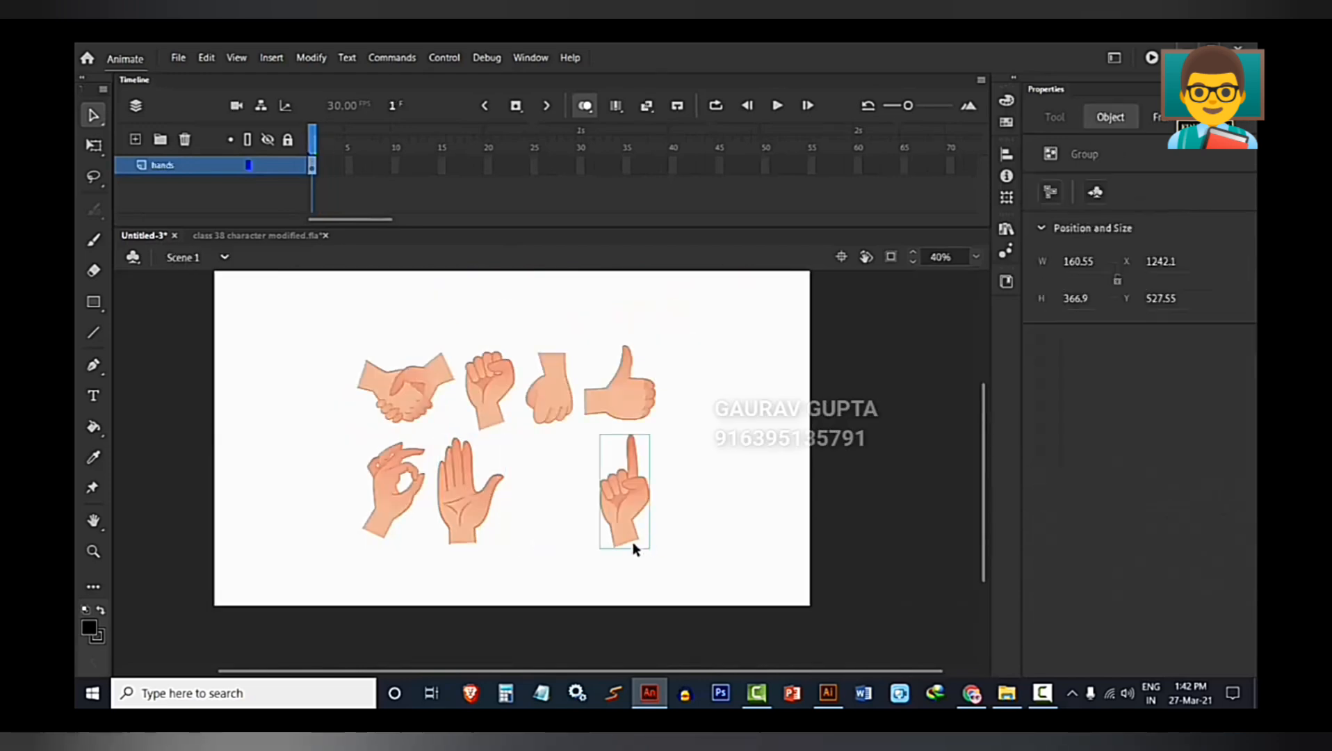
{"action": "key", "text": "Delete"}
Insert a blank keyframe at frame 3 of the hand symbol and paste the index-finger hand there, at about X -99, Y -154.
{"action": "scroll", "coordinate": [448, 513], "scroll_direction": "up", "scroll_amount": 4}
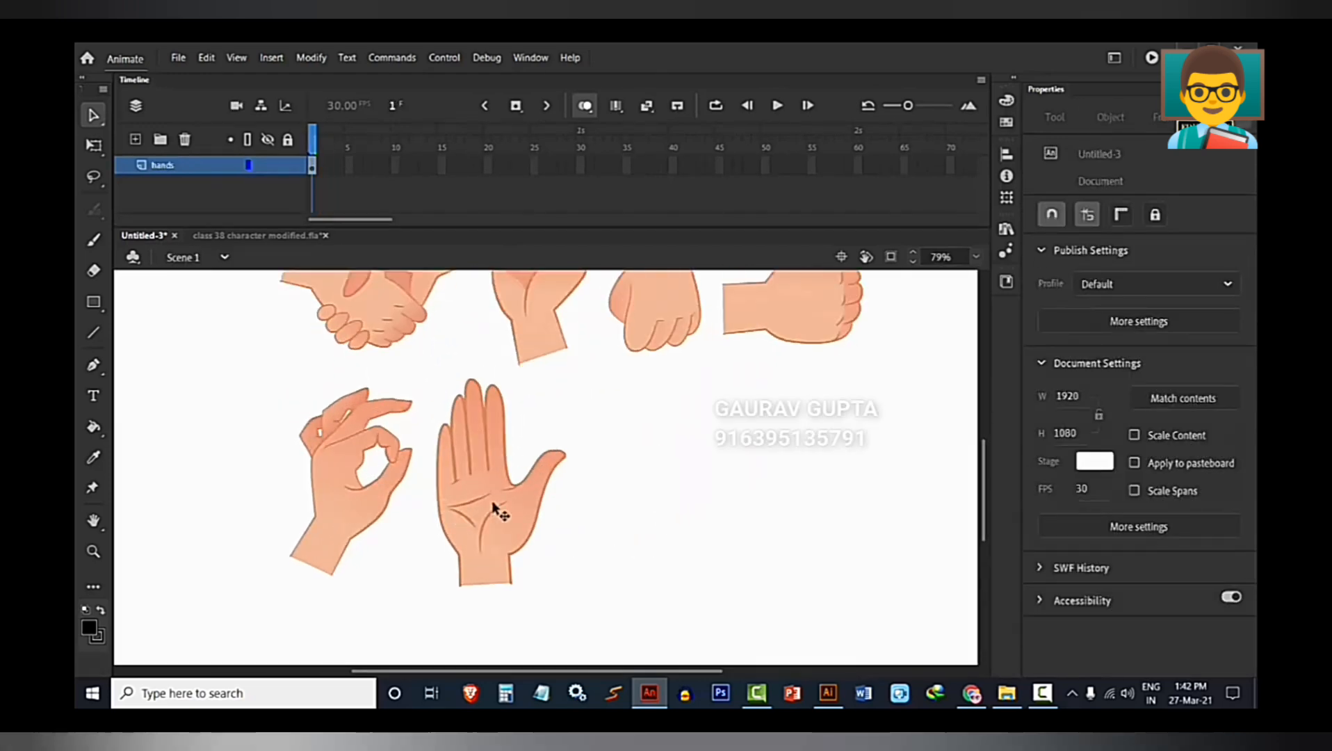
{"action": "double_click", "coordinate": [497, 511]}
{"action": "left_click", "coordinate": [324, 165]}
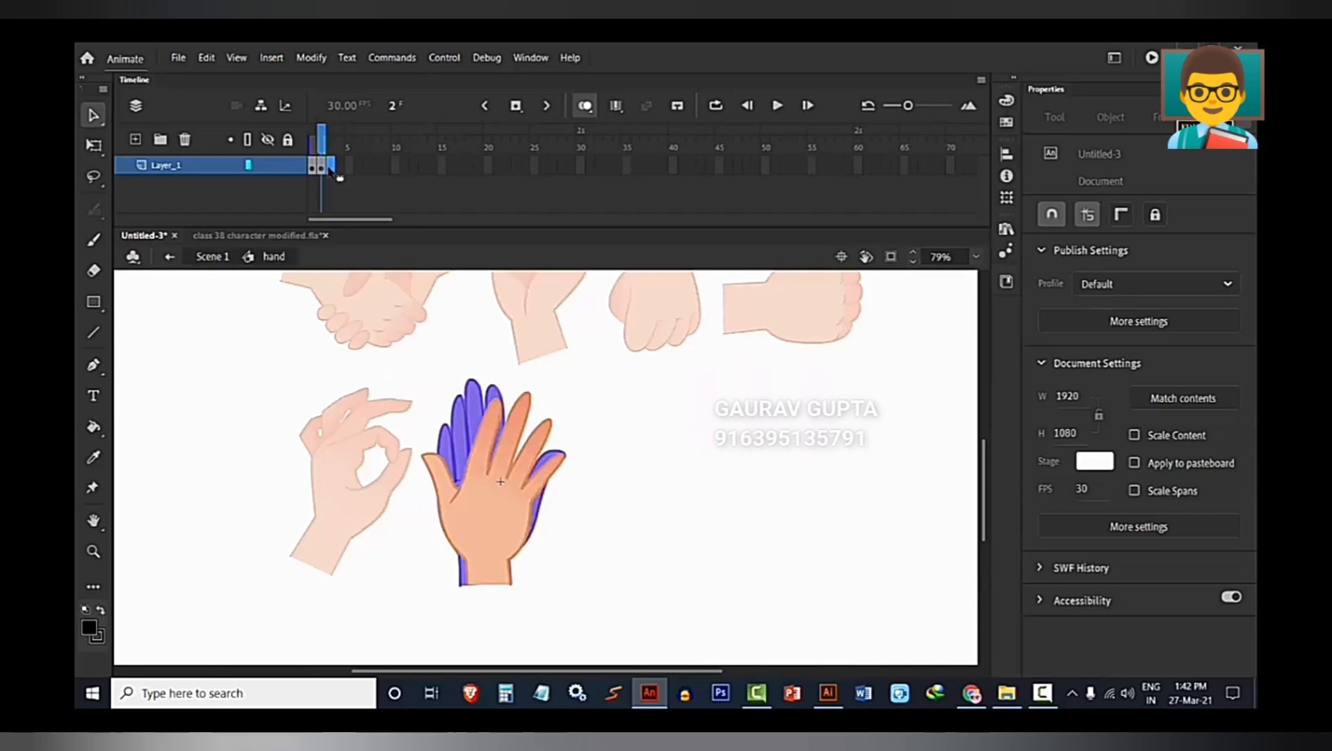
{"action": "left_click", "coordinate": [331, 167]}
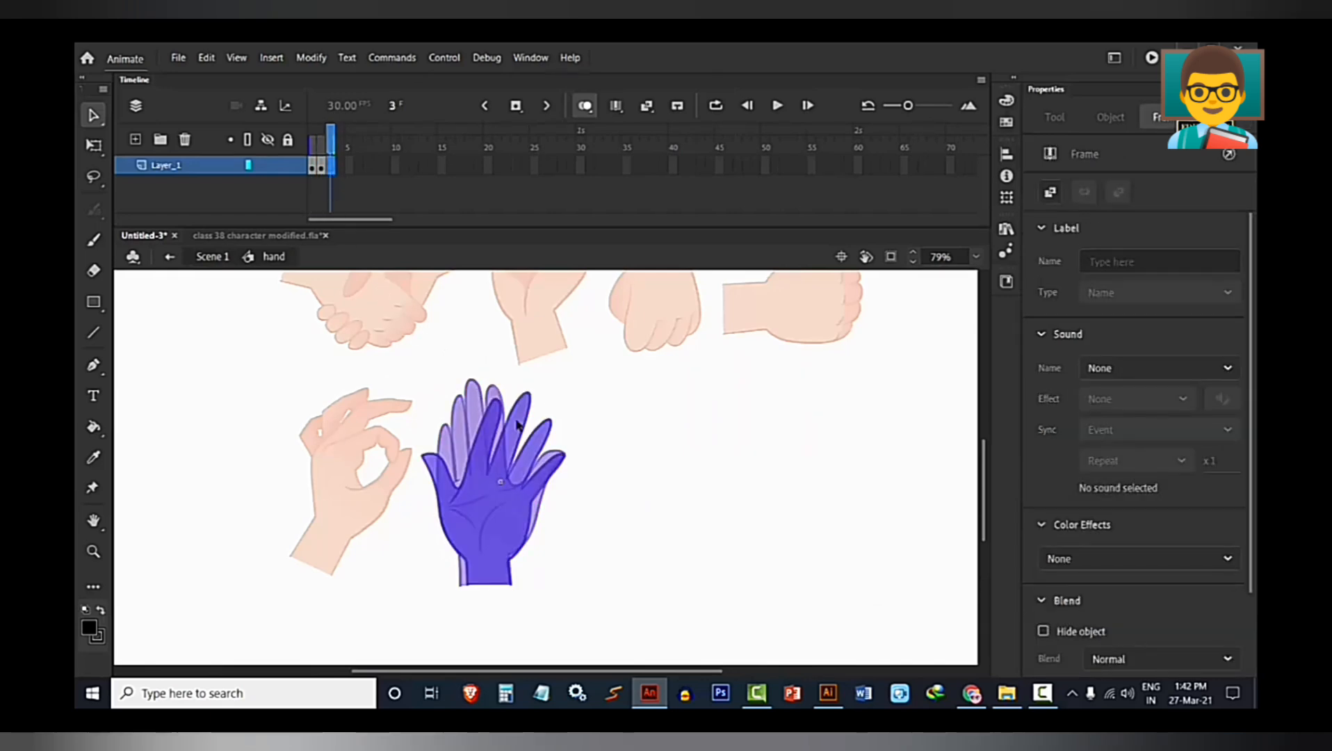
{"action": "key", "text": "ctrl+v"}
{"action": "left_click_drag", "start_coordinate": [566, 497], "coordinate": [503, 523]}
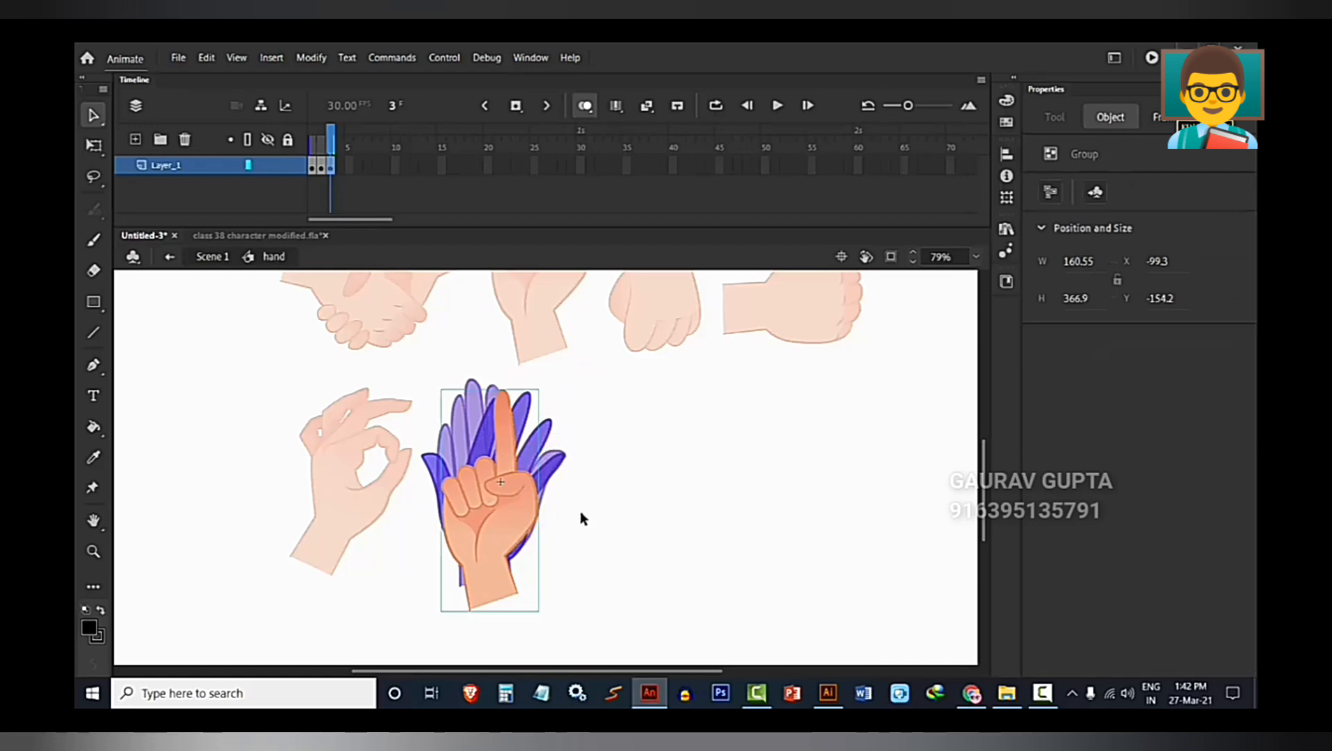
Return to Scene 1 and cut the thumbs-up hand from the stage.
{"action": "double_click", "coordinate": [646, 510]}
{"action": "left_click", "coordinate": [645, 509]}
{"action": "key", "text": "ctrl+minus"}
{"action": "left_click", "coordinate": [720, 405]}
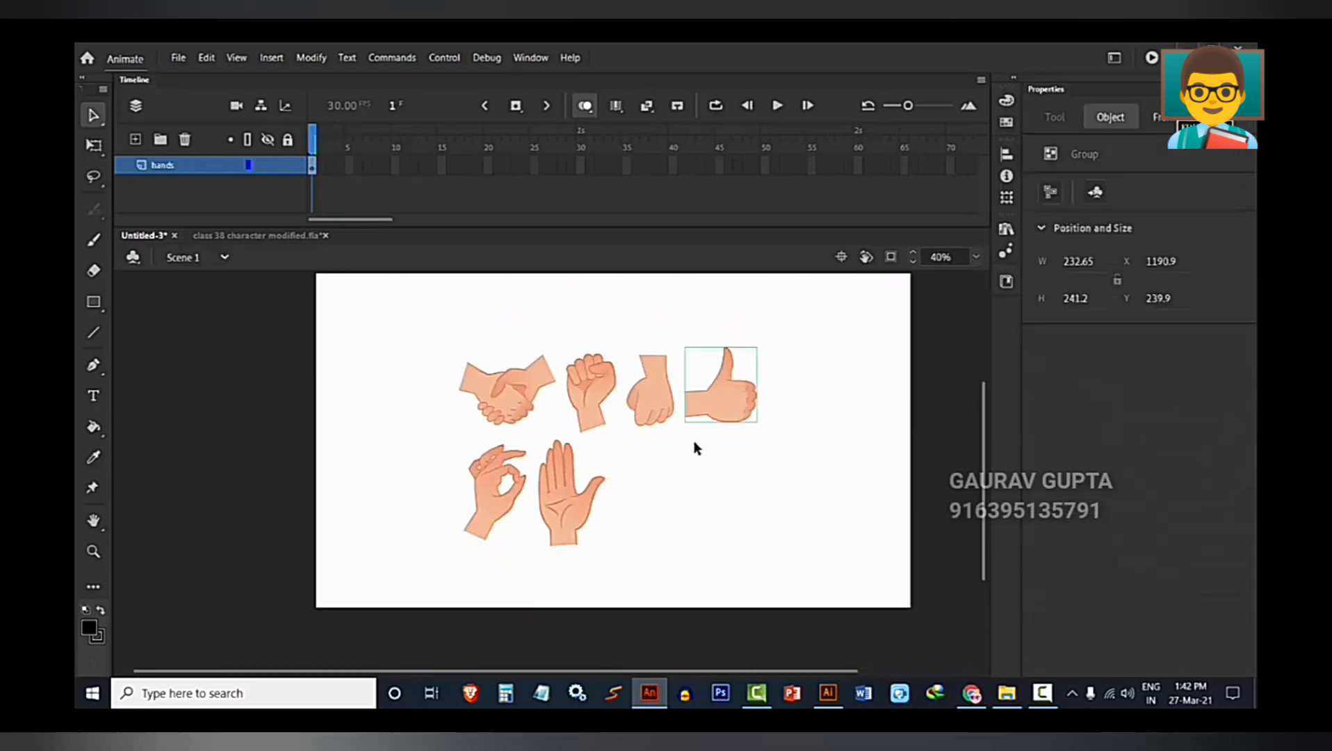
{"action": "left_click", "coordinate": [690, 466]}
Insert a blank keyframe at frame 4 of the hand symbol and paste the thumbs-up hand into it.
{"action": "double_click", "coordinate": [550, 512]}
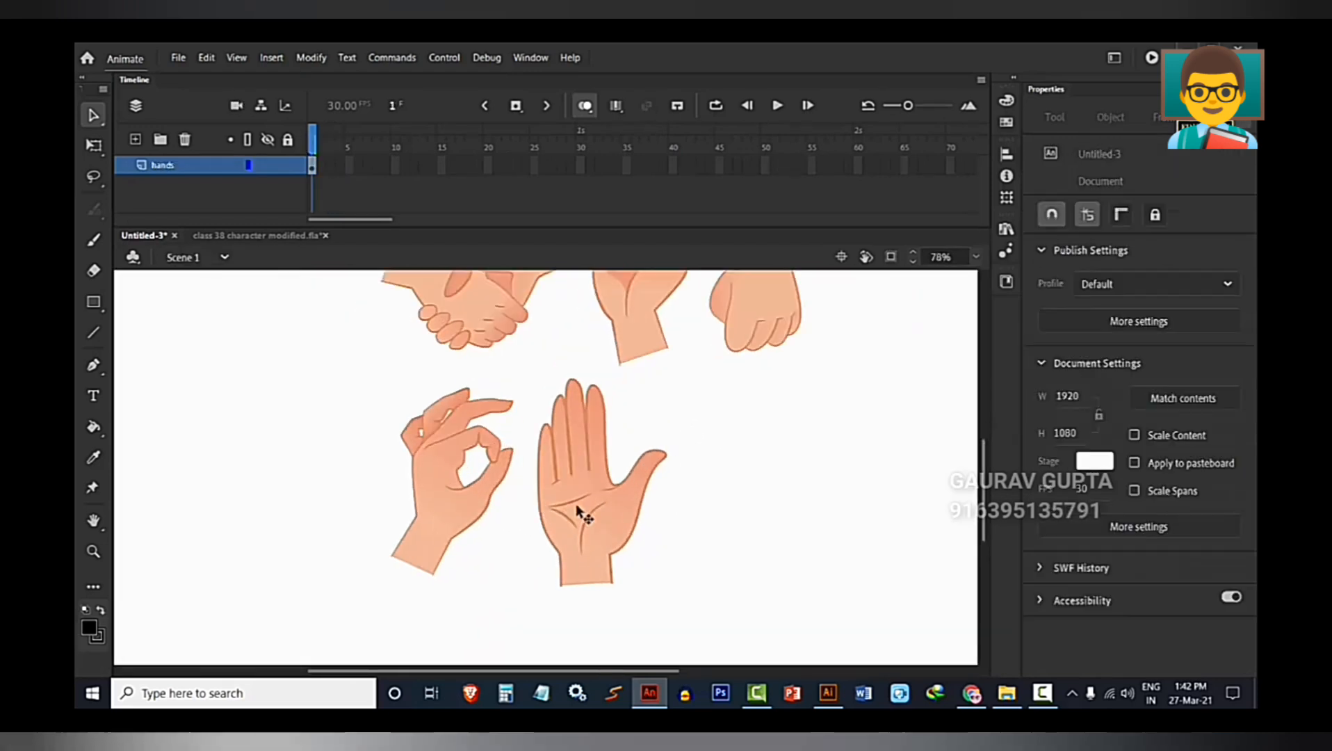
{"action": "left_click", "coordinate": [340, 170]}
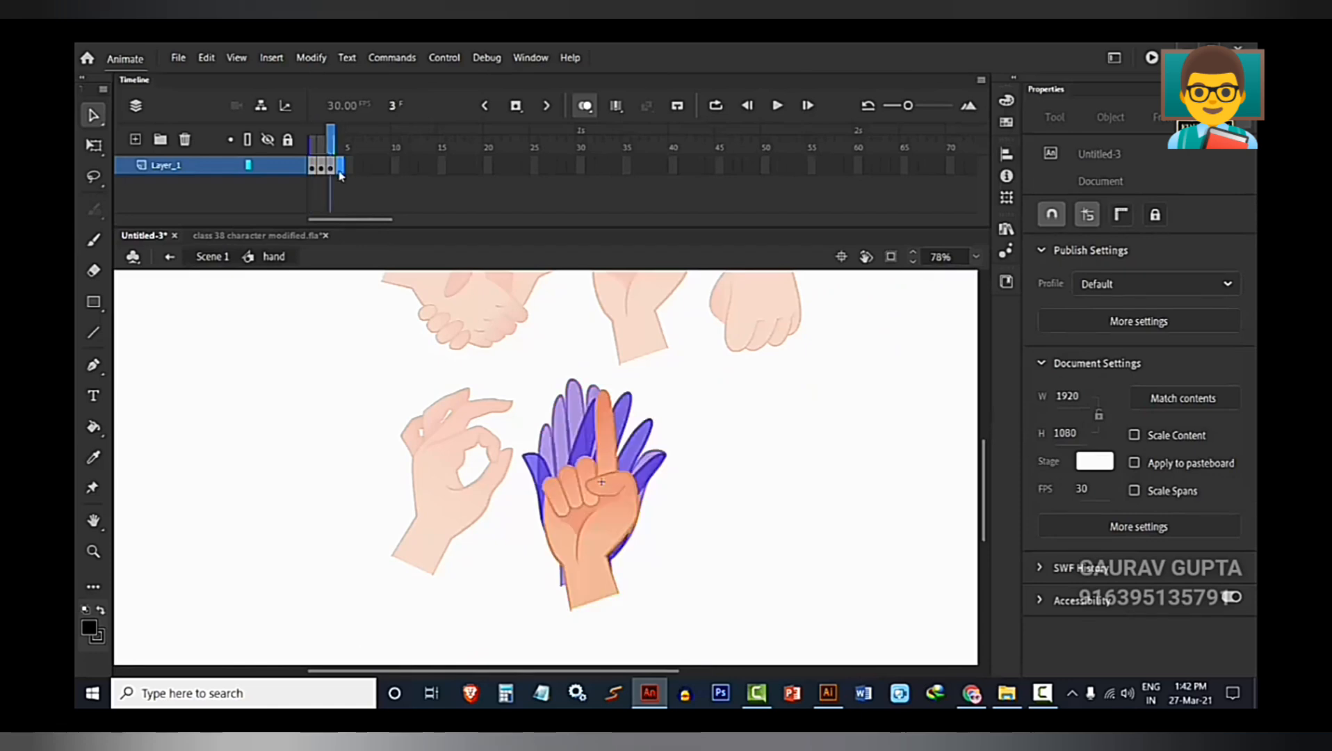
{"action": "key", "text": "ctrl+v"}
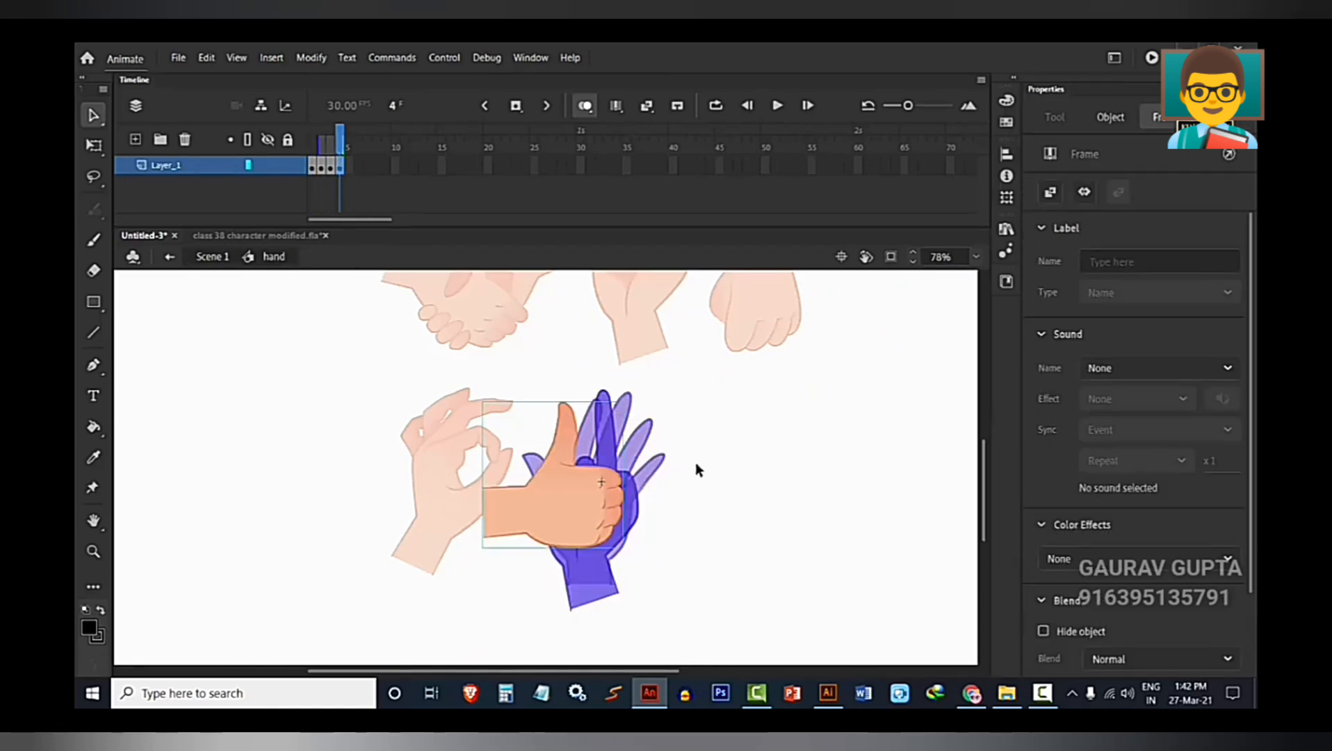
Rotate the thumbs-up hand 90° counterclockwise and align its wrist with the onion-skinned wrists, at about X -194, Y -51.
{"action": "scroll", "coordinate": [560, 490], "scroll_direction": "up", "scroll_amount": 3}
{"action": "key", "text": "q"}
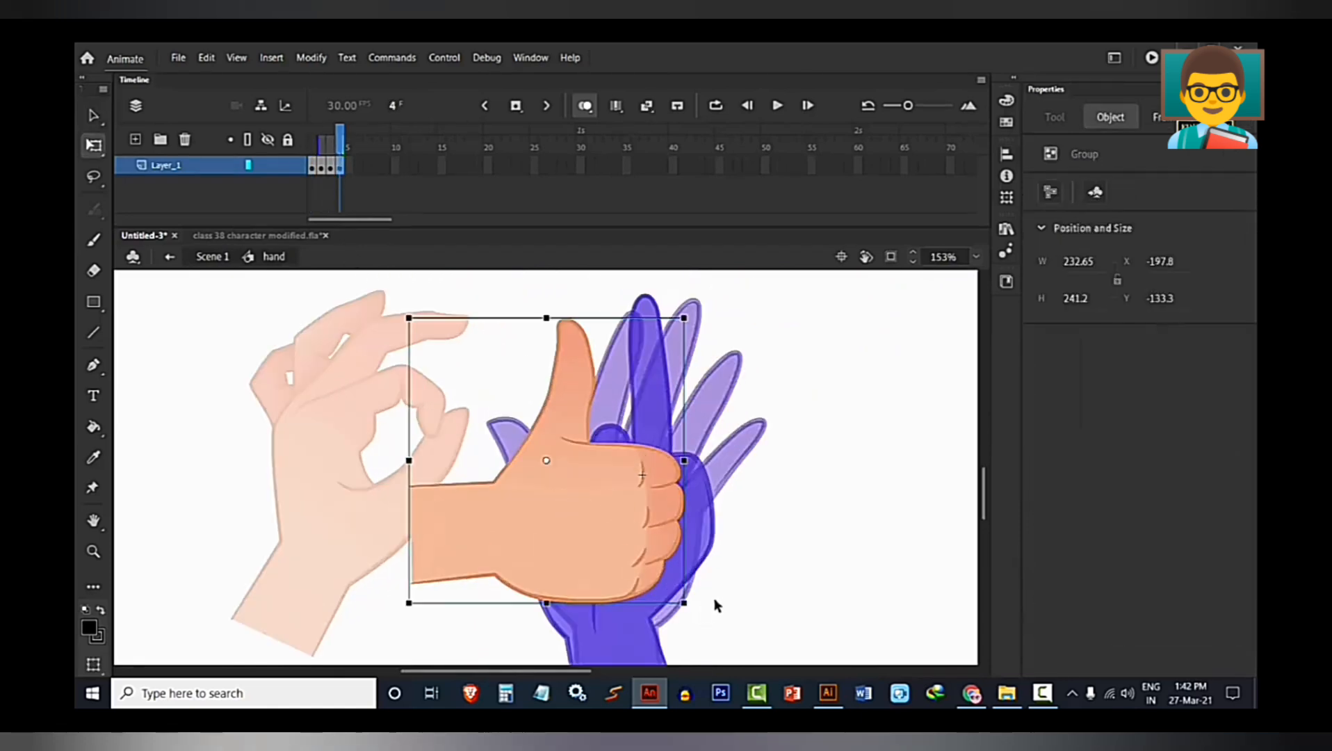
{"action": "scroll", "coordinate": [716, 605], "scroll_direction": "down", "scroll_amount": 3}
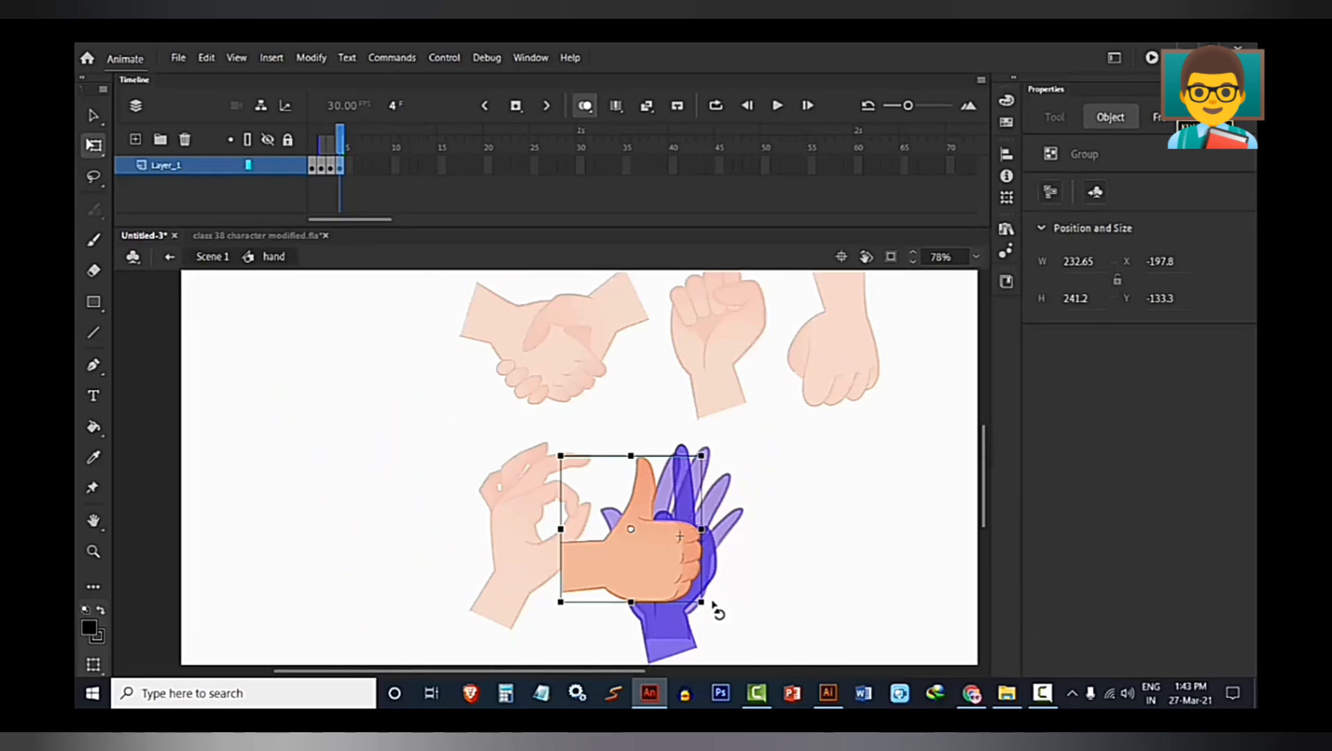
{"action": "left_click_drag", "start_coordinate": [716, 609], "coordinate": [706, 452]}
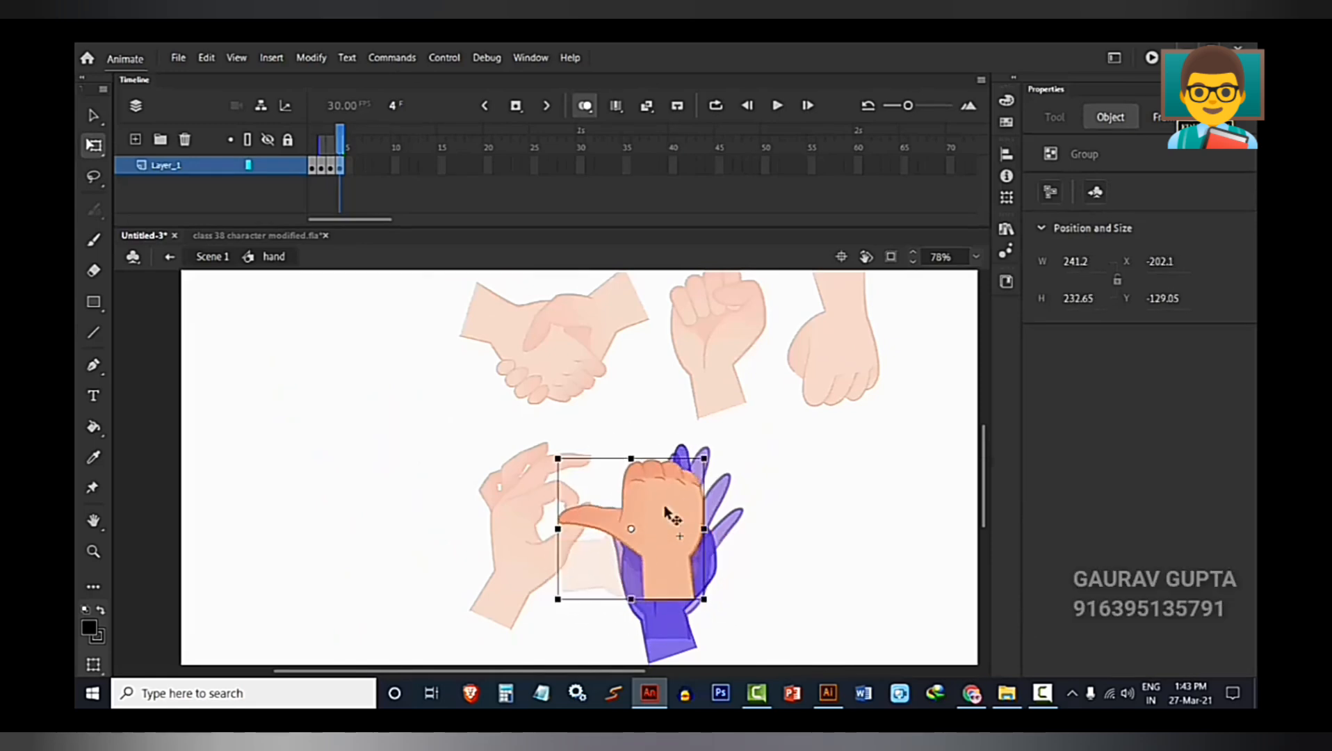
{"action": "scroll", "coordinate": [655, 525], "scroll_direction": "up", "scroll_amount": 3}
{"action": "key", "text": "space"}
{"action": "left_click_drag", "start_coordinate": [652, 516], "coordinate": [620, 408]}
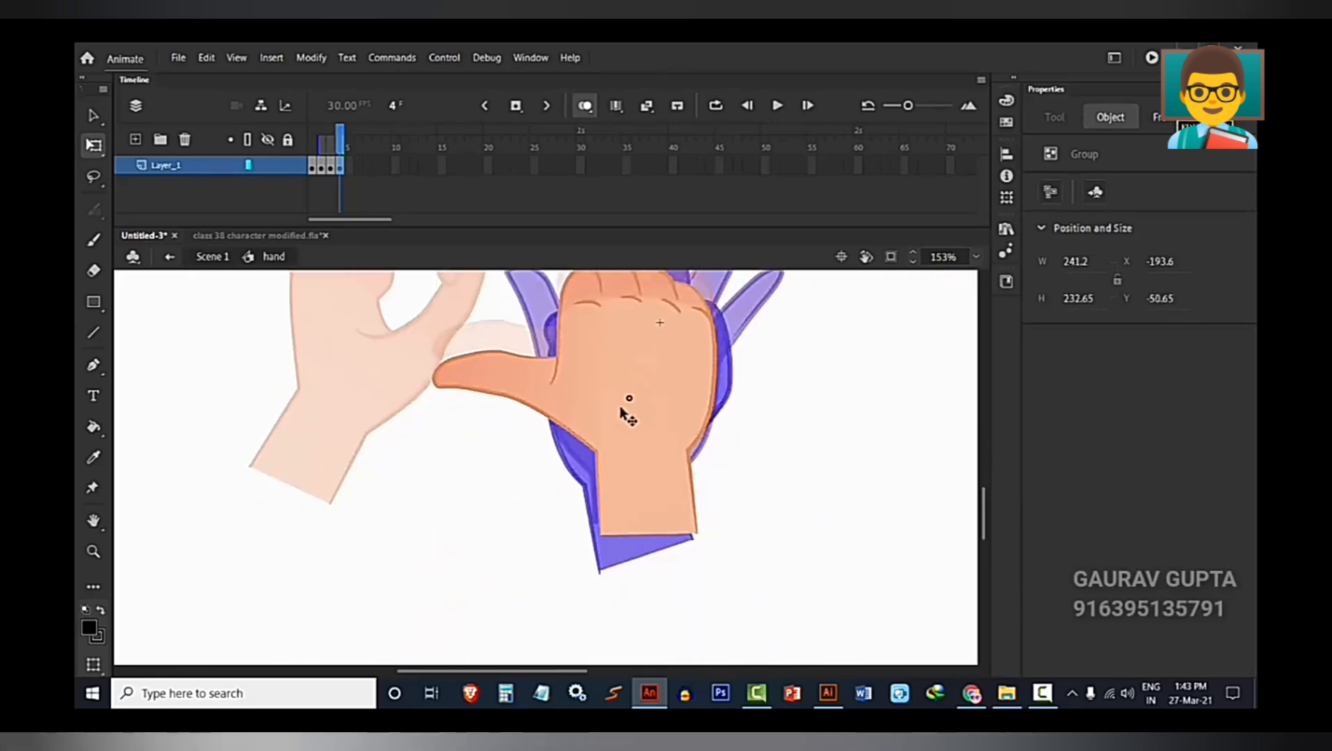
{"action": "scroll", "coordinate": [622, 422], "scroll_direction": "down", "scroll_amount": 3}
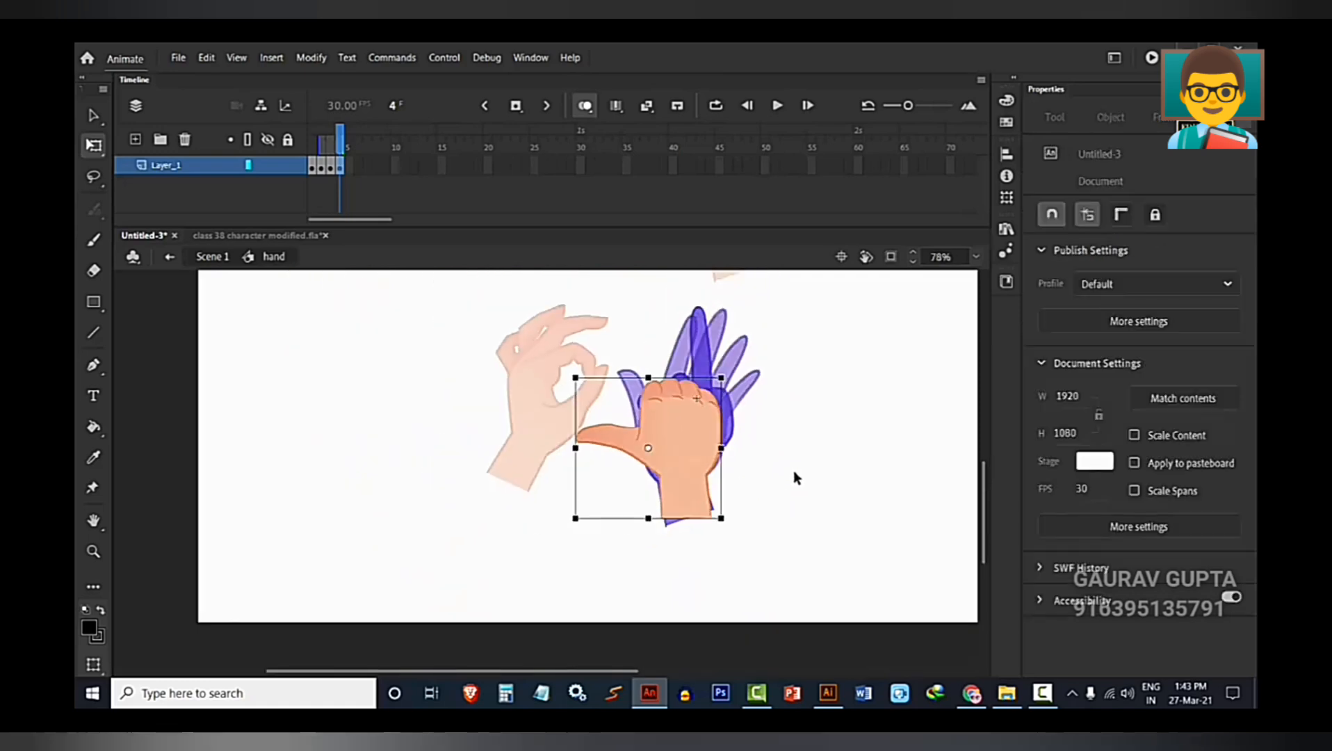
Return to Scene 1 and cut the OK-gesture hand from the stage.
{"action": "double_click", "coordinate": [797, 478]}
{"action": "left_click", "coordinate": [402, 420]}
{"action": "scroll", "coordinate": [445, 459], "scroll_direction": "up", "scroll_amount": 2}
{"action": "left_click", "coordinate": [494, 492]}
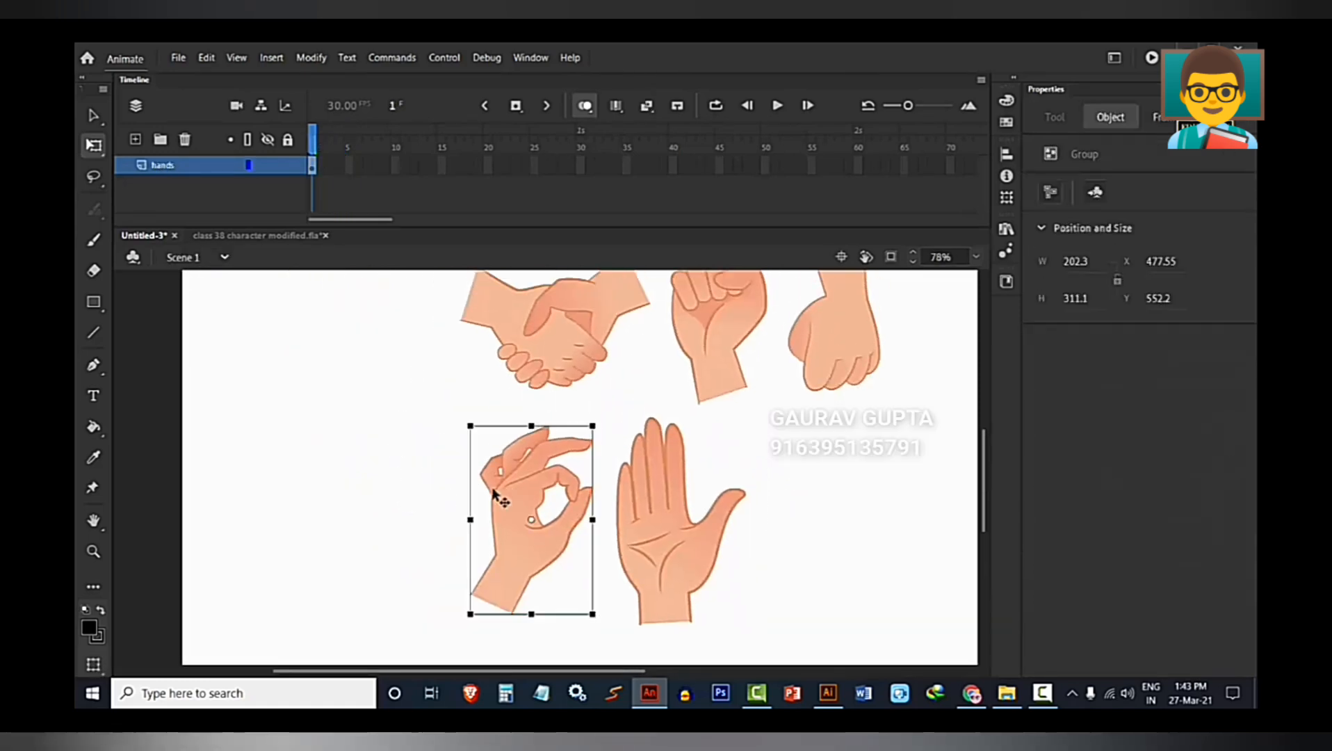
{"action": "key", "text": "Delete"}
Insert a blank keyframe at frame 5 of the hand symbol, paste the OK-gesture hand and place it over the onion-skinned hands.
{"action": "double_click", "coordinate": [667, 562]}
{"action": "left_click", "coordinate": [320, 179]}
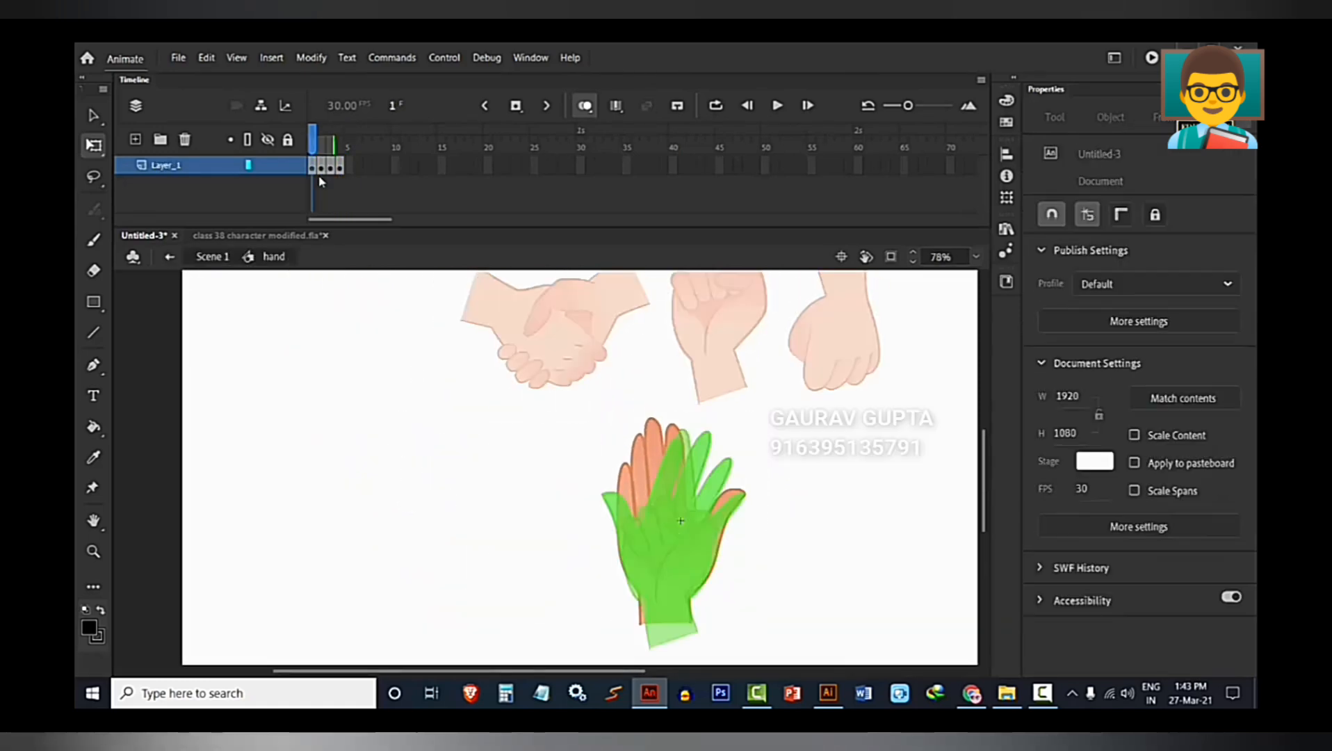
{"action": "left_click", "coordinate": [349, 165]}
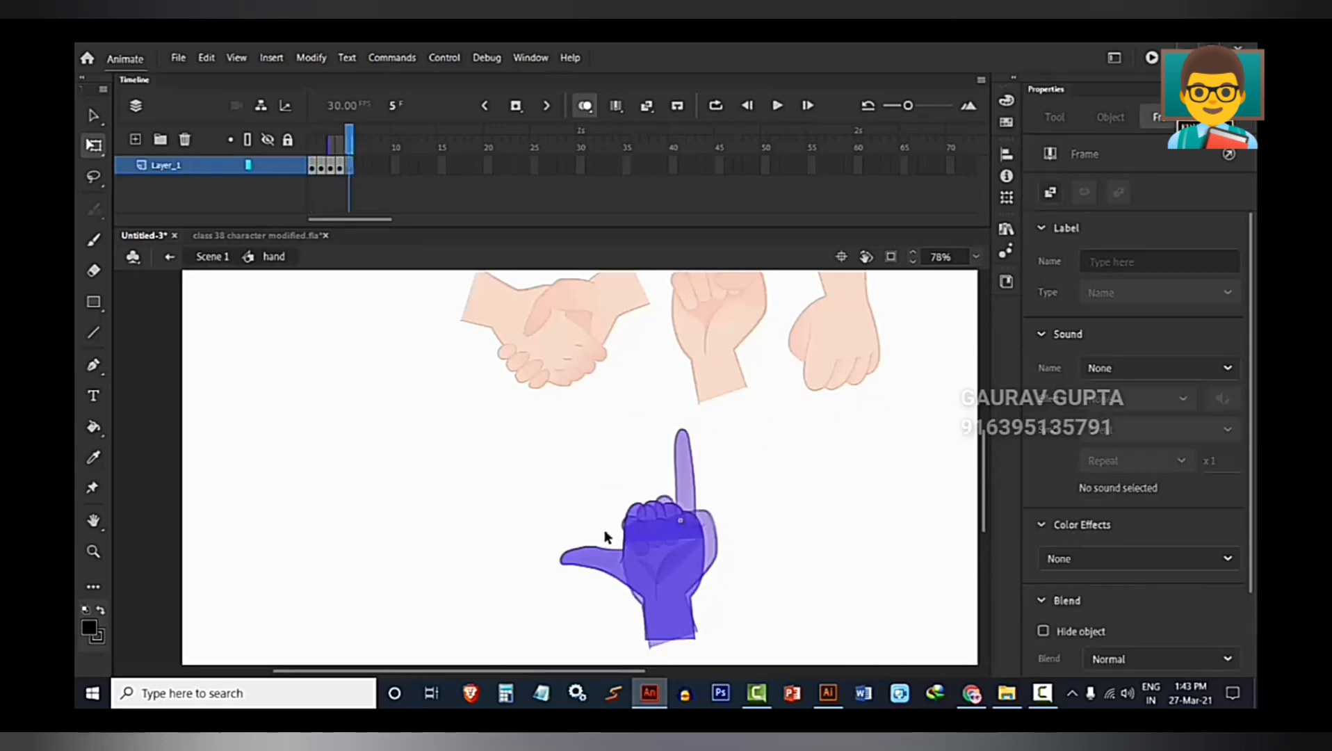
{"action": "key", "text": "ctrl+v"}
{"action": "left_click_drag", "start_coordinate": [542, 490], "coordinate": [677, 535]}
{"action": "scroll", "coordinate": [653, 521], "scroll_direction": "down", "scroll_amount": 1}
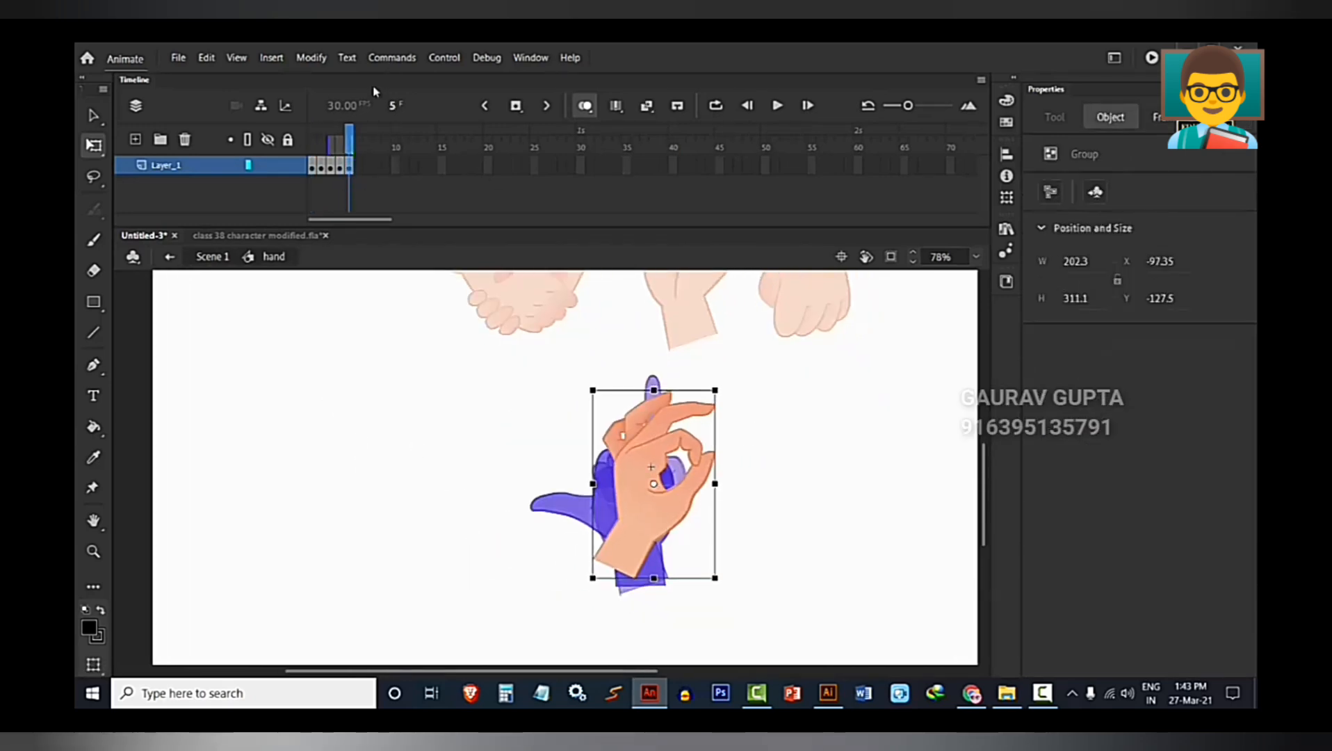
Flip the OK-gesture hand horizontally, rotate it upright and align its wrist with the onion-skinned ones, at about X -101, Y -111.
{"action": "left_click", "coordinate": [311, 57]}
{"action": "mouse_move", "coordinate": [351, 224]}
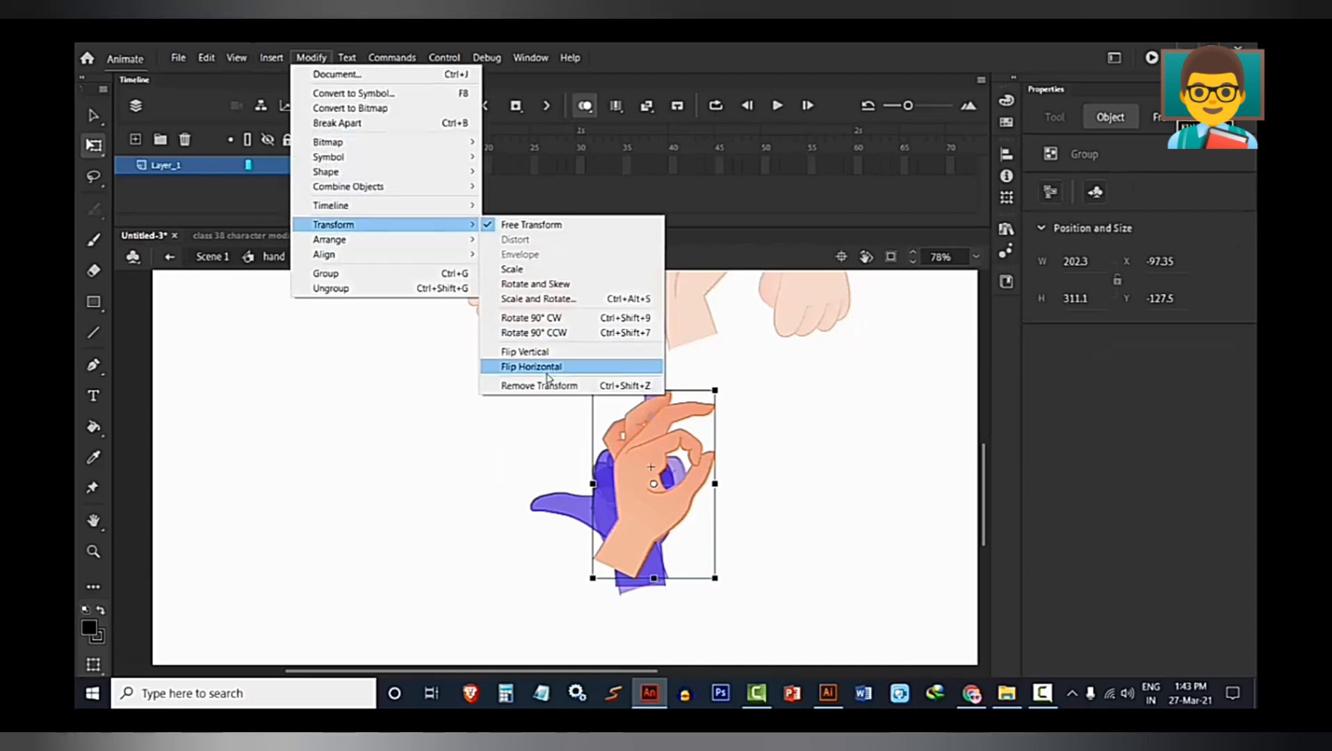
{"action": "left_click", "coordinate": [547, 366]}
{"action": "left_click_drag", "start_coordinate": [685, 508], "coordinate": [646, 517]}
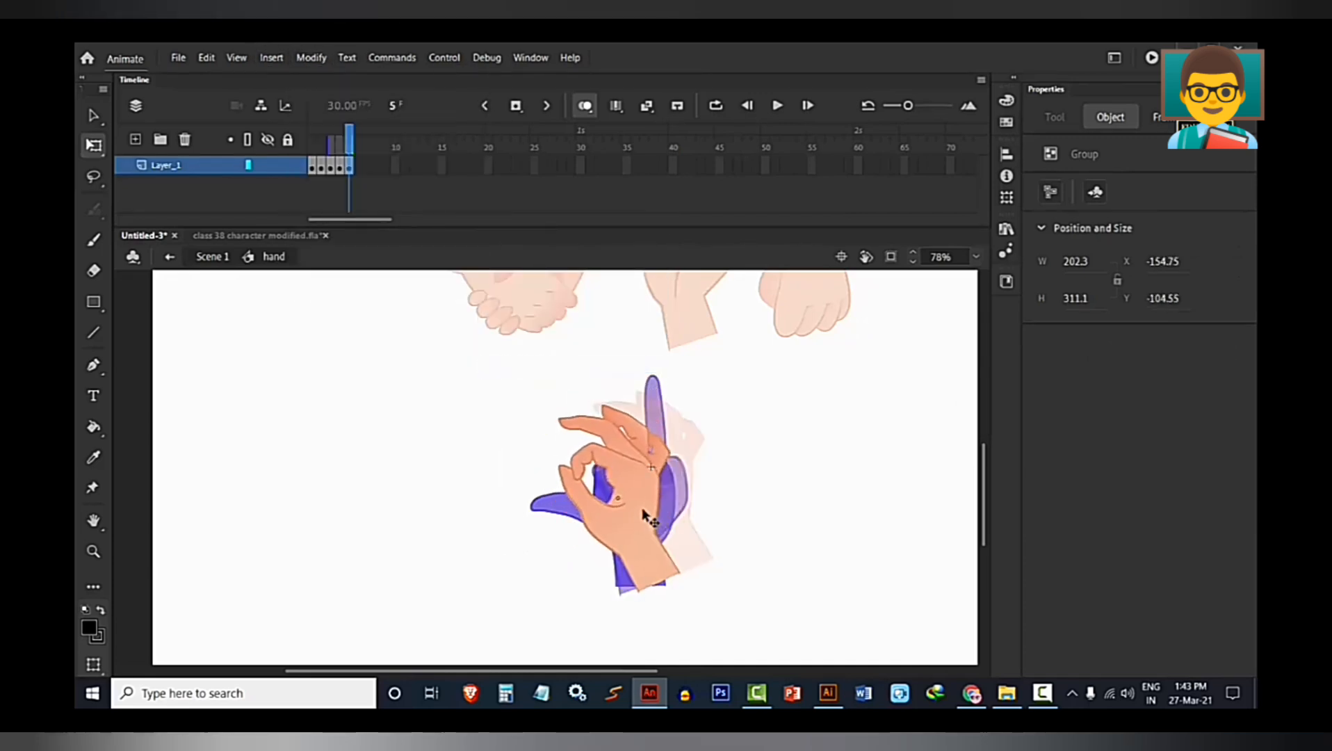
{"action": "scroll", "coordinate": [647, 518], "scroll_direction": "up", "scroll_amount": 2}
{"action": "left_click_drag", "start_coordinate": [701, 630], "coordinate": [646, 643]}
{"action": "left_click_drag", "start_coordinate": [610, 576], "coordinate": [639, 579]}
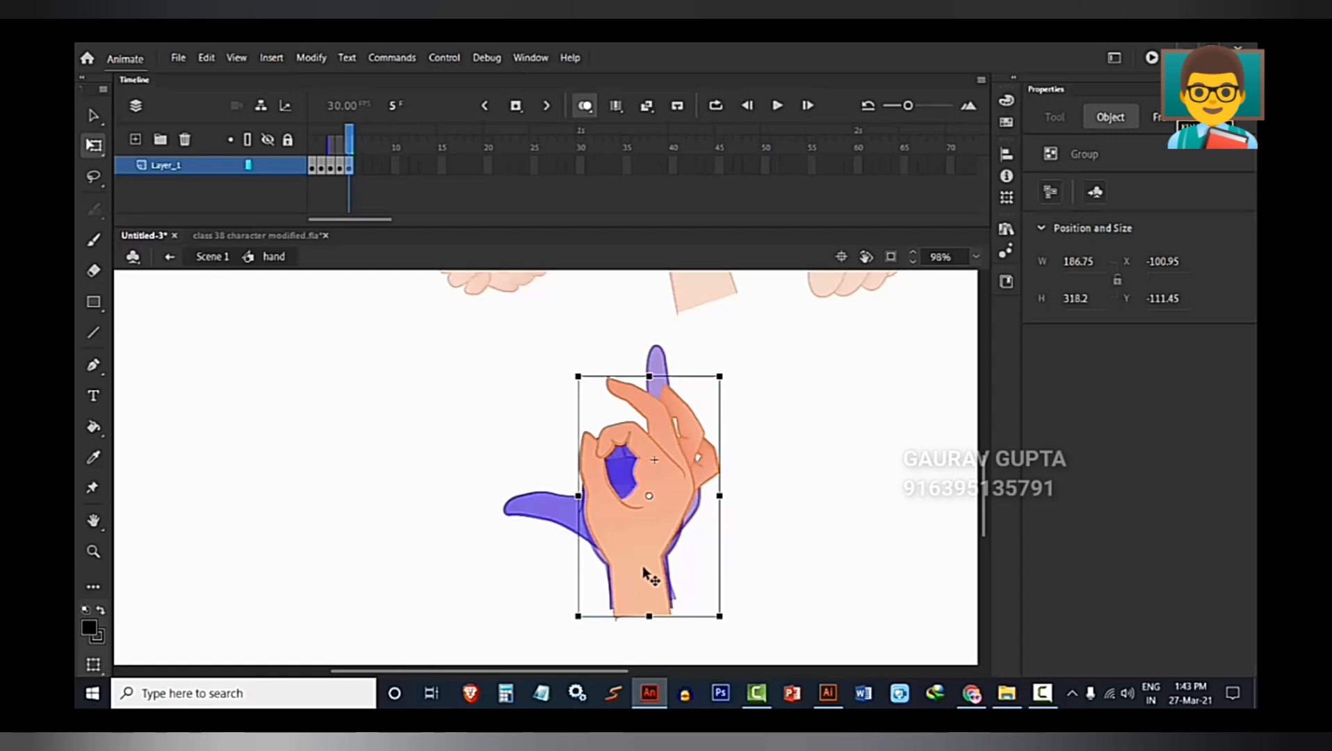
Return to Scene 1 and cut the downward-facing fist from the stage.
{"action": "double_click", "coordinate": [323, 492]}
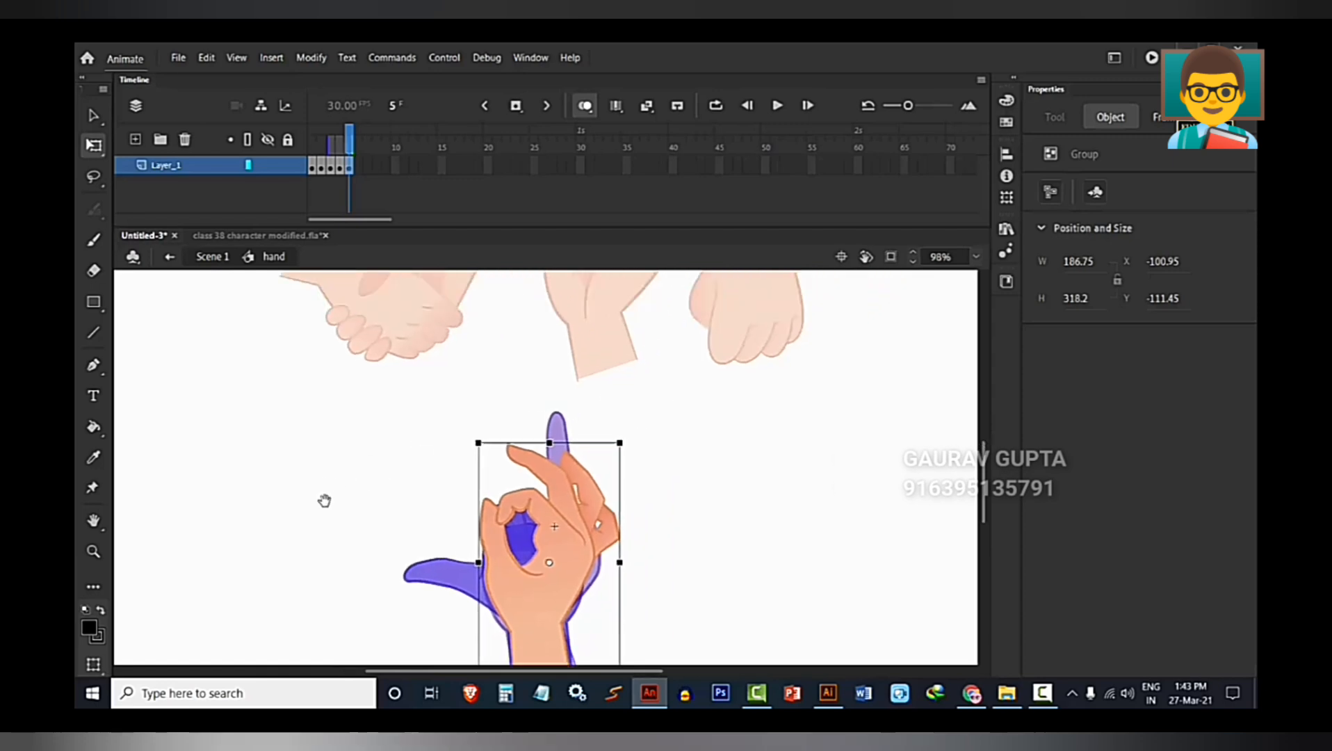
{"action": "left_click", "coordinate": [348, 421]}
{"action": "left_click_drag", "start_coordinate": [347, 504], "coordinate": [313, 586]}
{"action": "left_click", "coordinate": [709, 354]}
{"action": "scroll", "coordinate": [784, 402], "scroll_direction": "down", "scroll_amount": 3}
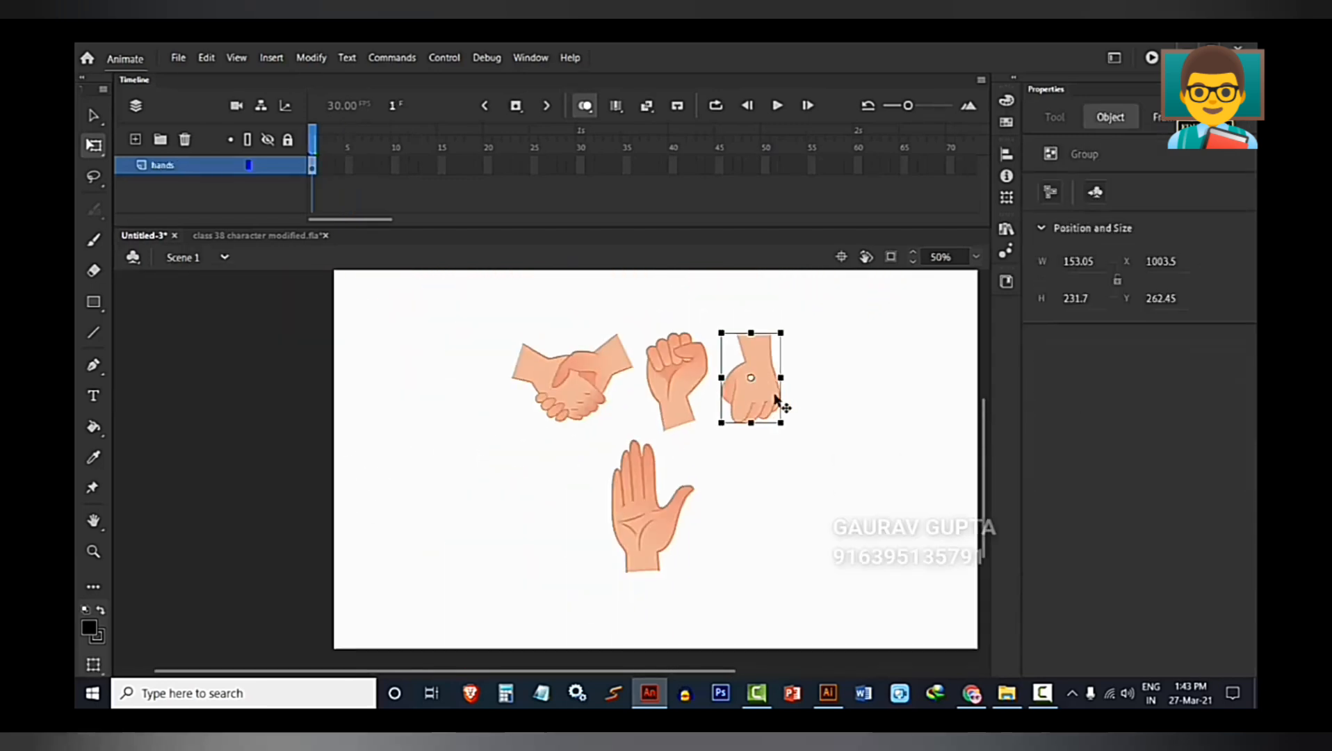
{"action": "left_click", "coordinate": [817, 469]}
Reopen the hand symbol and insert a blank keyframe at frame 6 on Layer_1.
{"action": "scroll", "coordinate": [738, 519], "scroll_direction": "up", "scroll_amount": 3}
{"action": "double_click", "coordinate": [592, 474]}
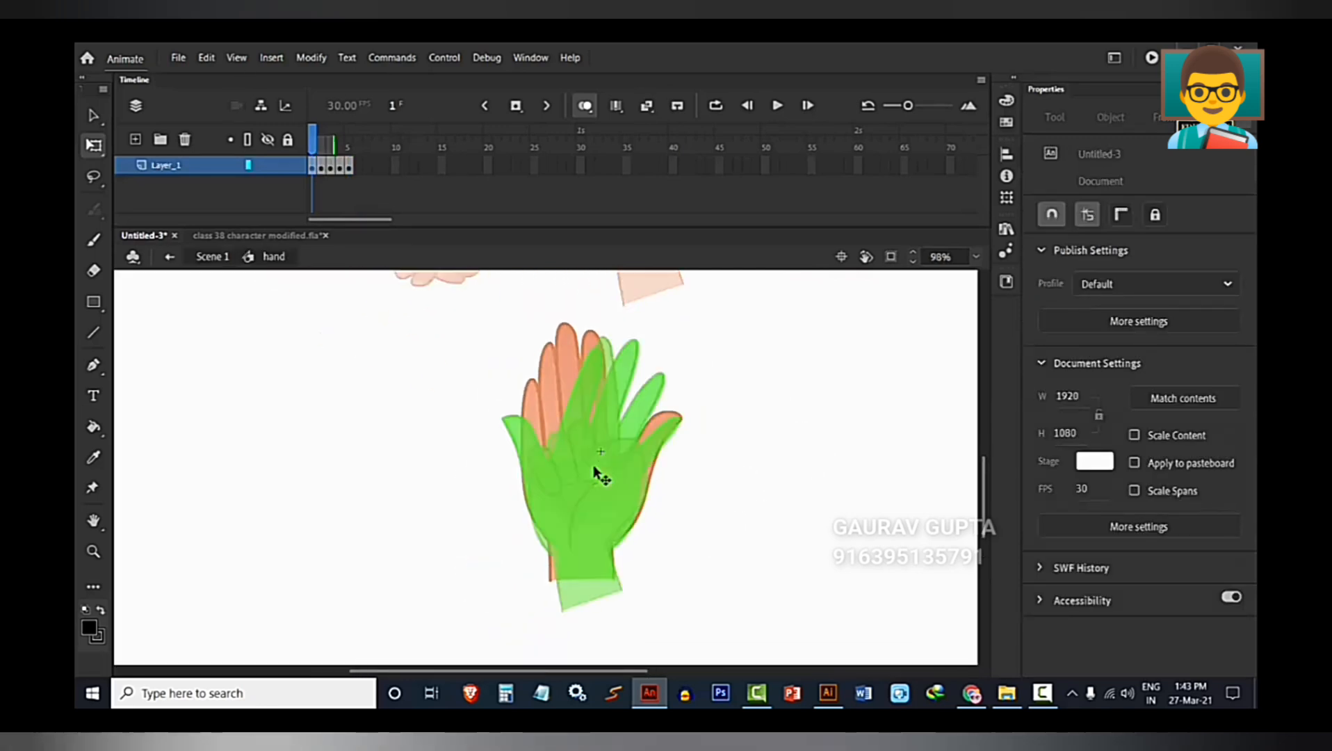
{"action": "left_click", "coordinate": [349, 165]}
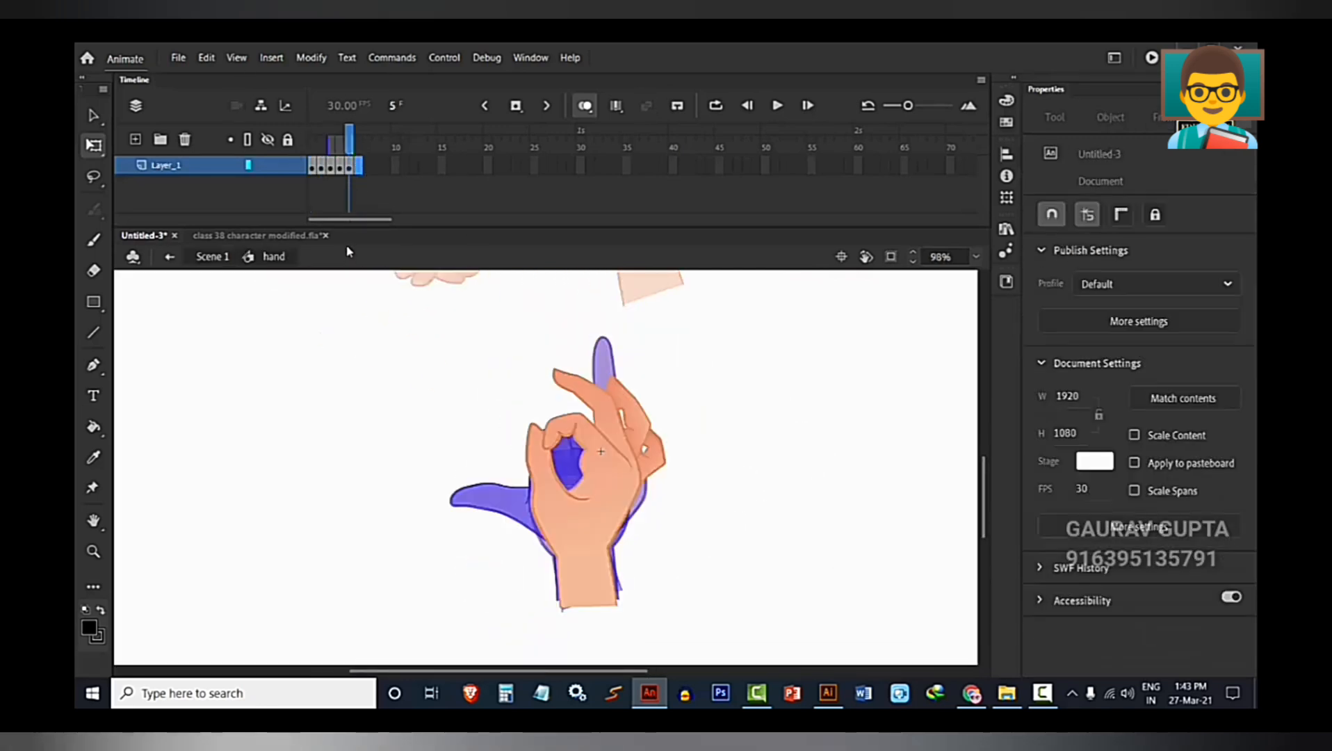
{"action": "key", "text": "period"}
Try pasting the downward-facing fist into frame 6 and moving it toward the onion-skinned hands, and undo both the move and the paste.
{"action": "key", "text": "ctrl+v"}
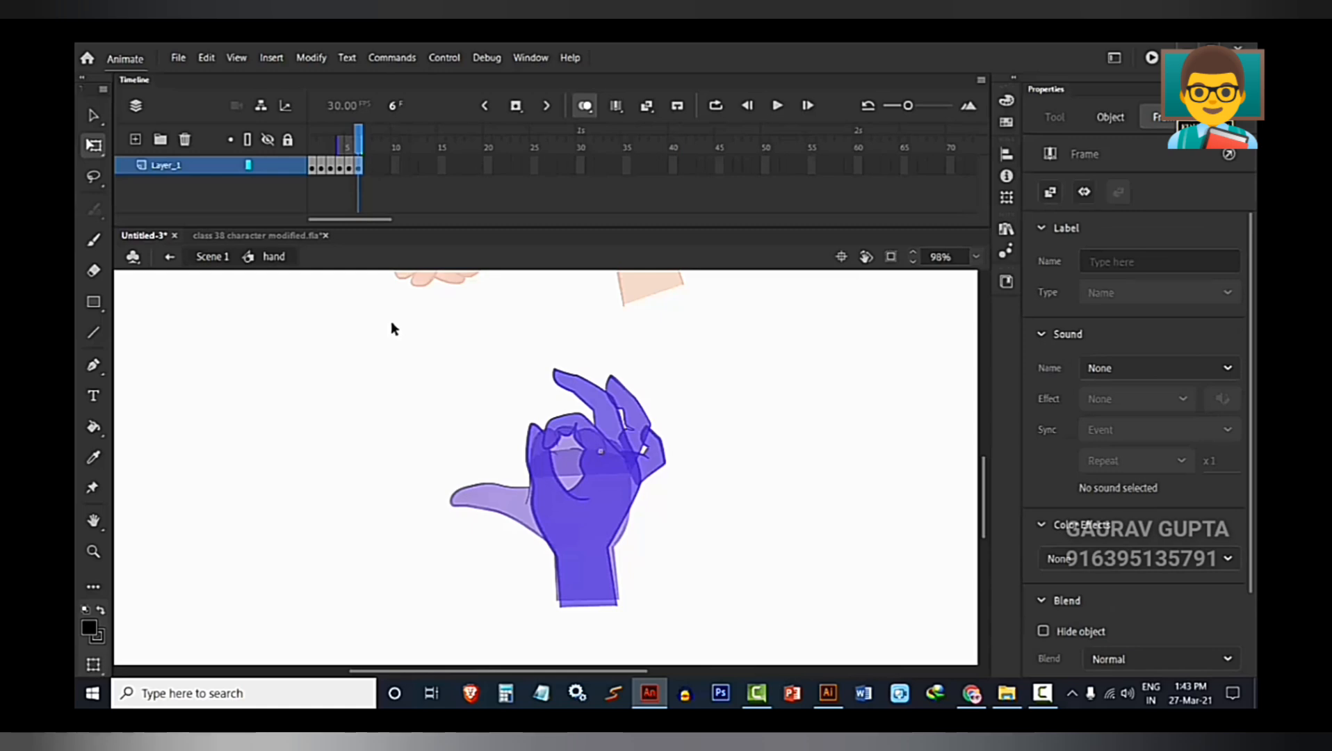
{"action": "scroll", "coordinate": [672, 460], "scroll_direction": "down", "scroll_amount": 4}
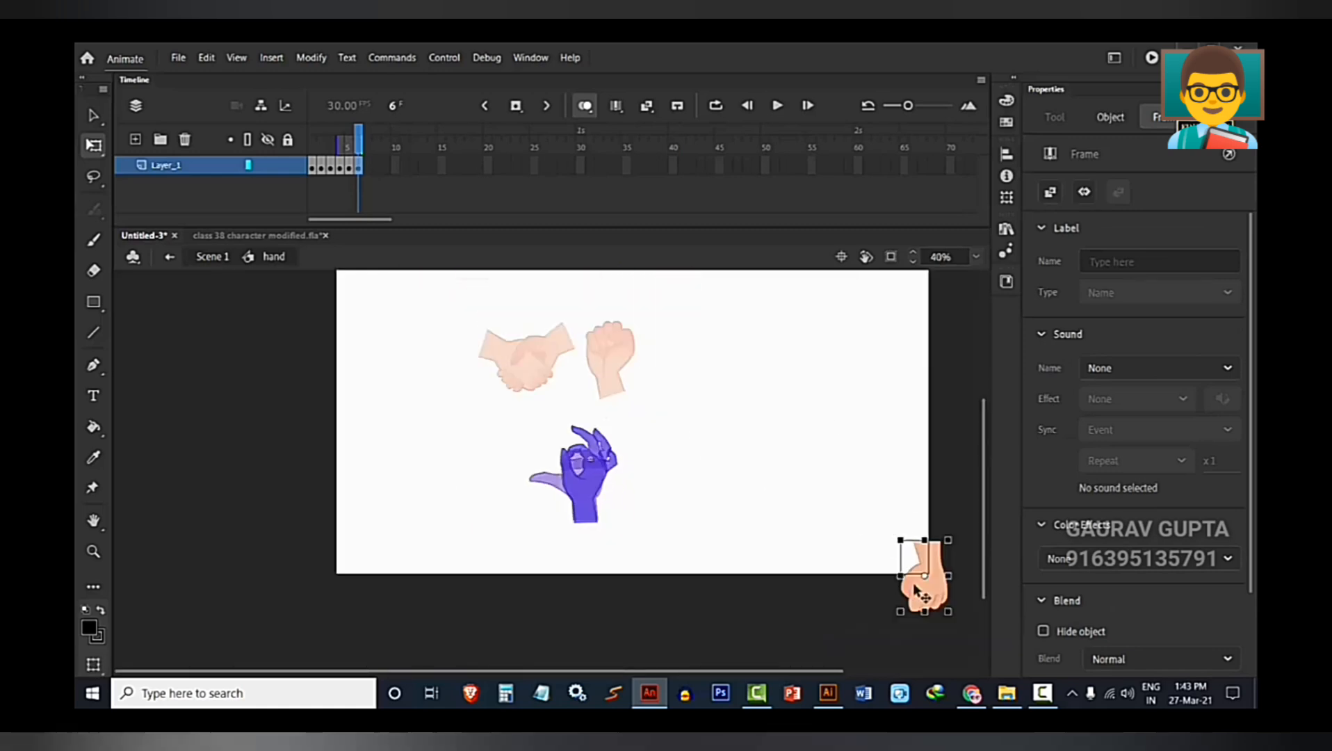
{"action": "left_click_drag", "start_coordinate": [917, 591], "coordinate": [647, 523]}
{"action": "key", "text": "ctrl+z"}
{"action": "key", "text": "ctrl+z"}
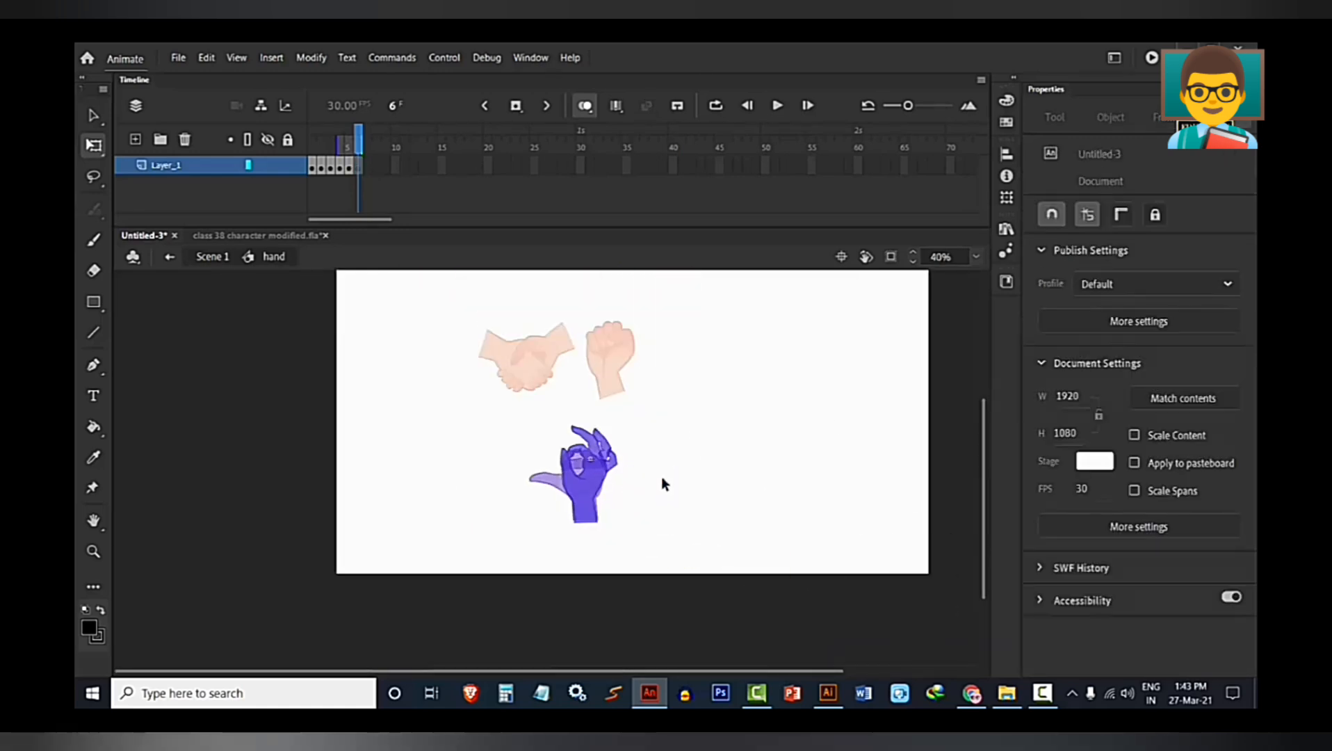
Paste the downward-facing fist into frame 6, rotate it to point upward and place its wrist over the onion-skinned ones, at about X -96, Y -27.
{"action": "key", "text": "ctrl+v"}
{"action": "scroll", "coordinate": [600, 485], "scroll_direction": "up", "scroll_amount": 4}
{"action": "left_click_drag", "start_coordinate": [501, 499], "coordinate": [587, 526]}
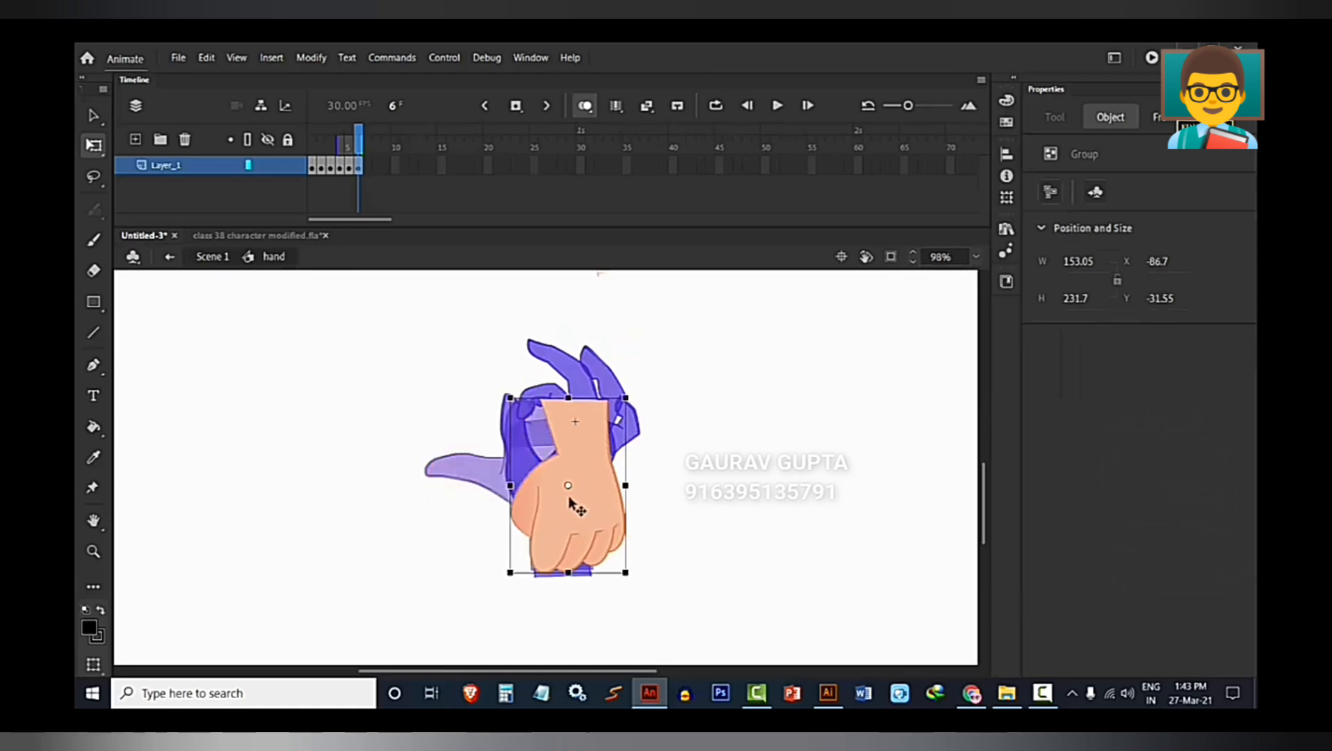
{"action": "left_click_drag", "start_coordinate": [634, 580], "coordinate": [491, 381]}
{"action": "key", "text": "ctrl+z"}
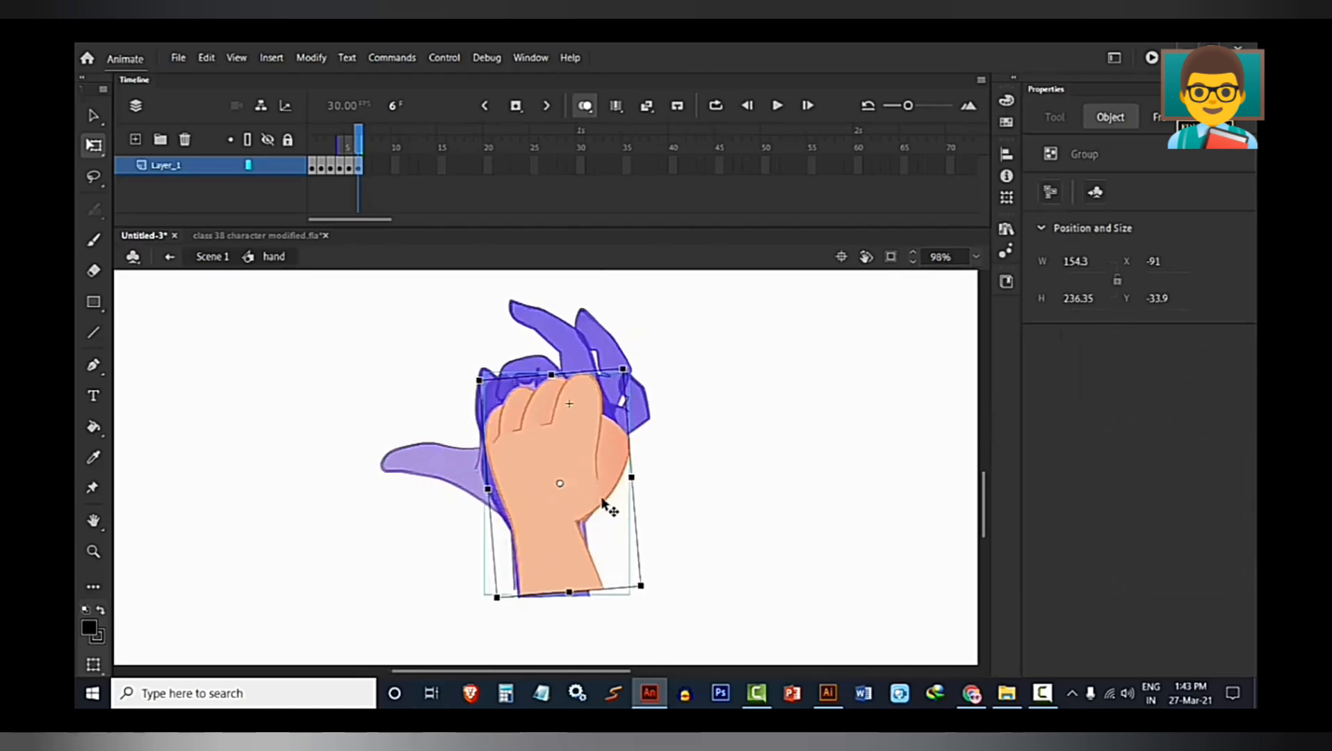
{"action": "scroll", "coordinate": [535, 586], "scroll_direction": "up", "scroll_amount": 4}
{"action": "scroll", "coordinate": [535, 585], "scroll_direction": "down", "scroll_amount": 3}
{"action": "left_click_drag", "start_coordinate": [531, 579], "coordinate": [527, 578]}
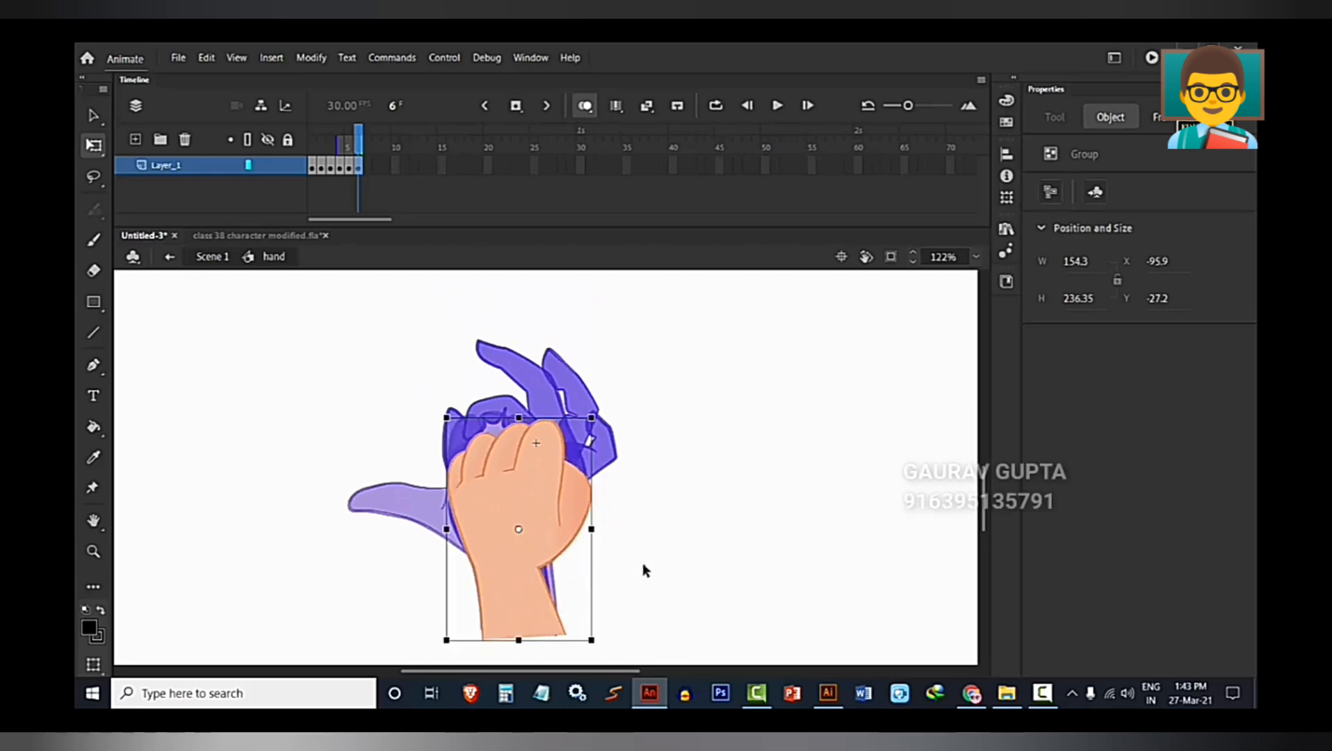
Flip the fist in frame 6 horizontally, tilt it slightly and align its wrist with the onion-skinned ones, at about X -129, Y -20.
{"action": "left_click_drag", "start_coordinate": [643, 565], "coordinate": [741, 497]}
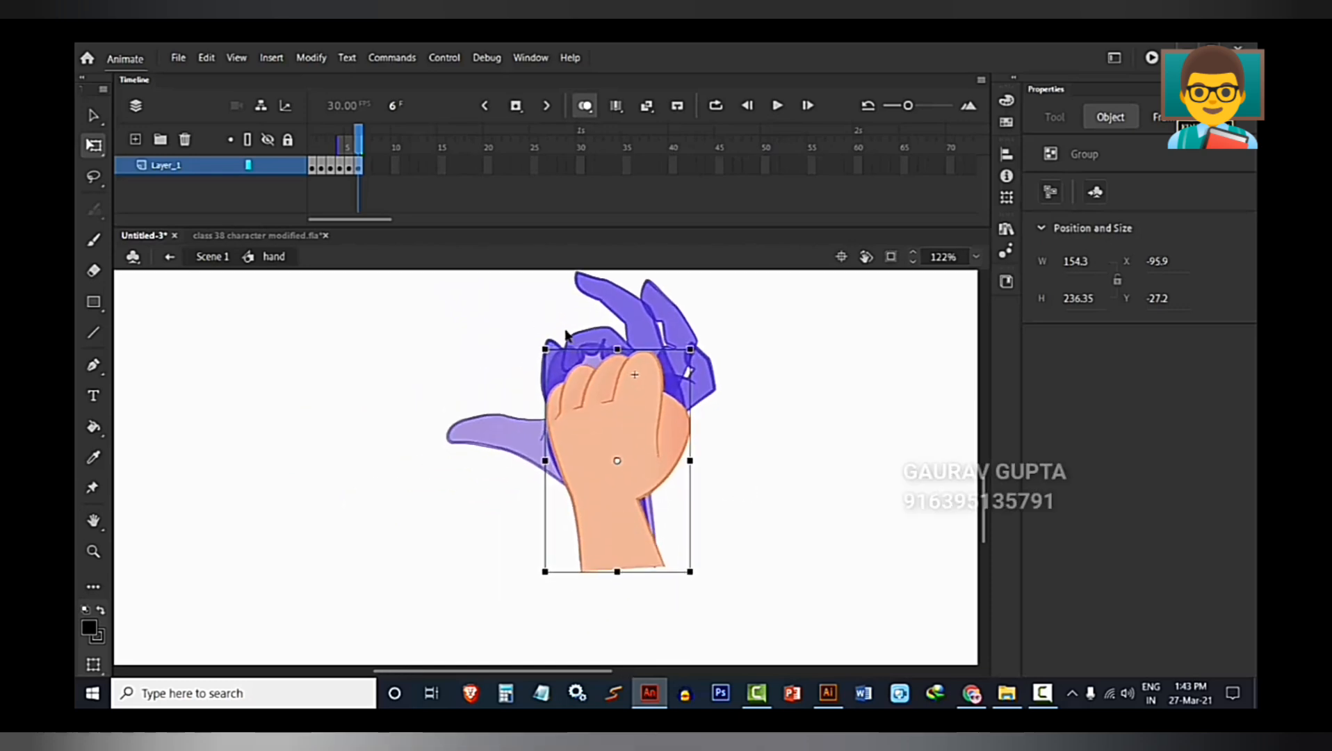
{"action": "left_click", "coordinate": [316, 57]}
{"action": "mouse_move", "coordinate": [388, 226]}
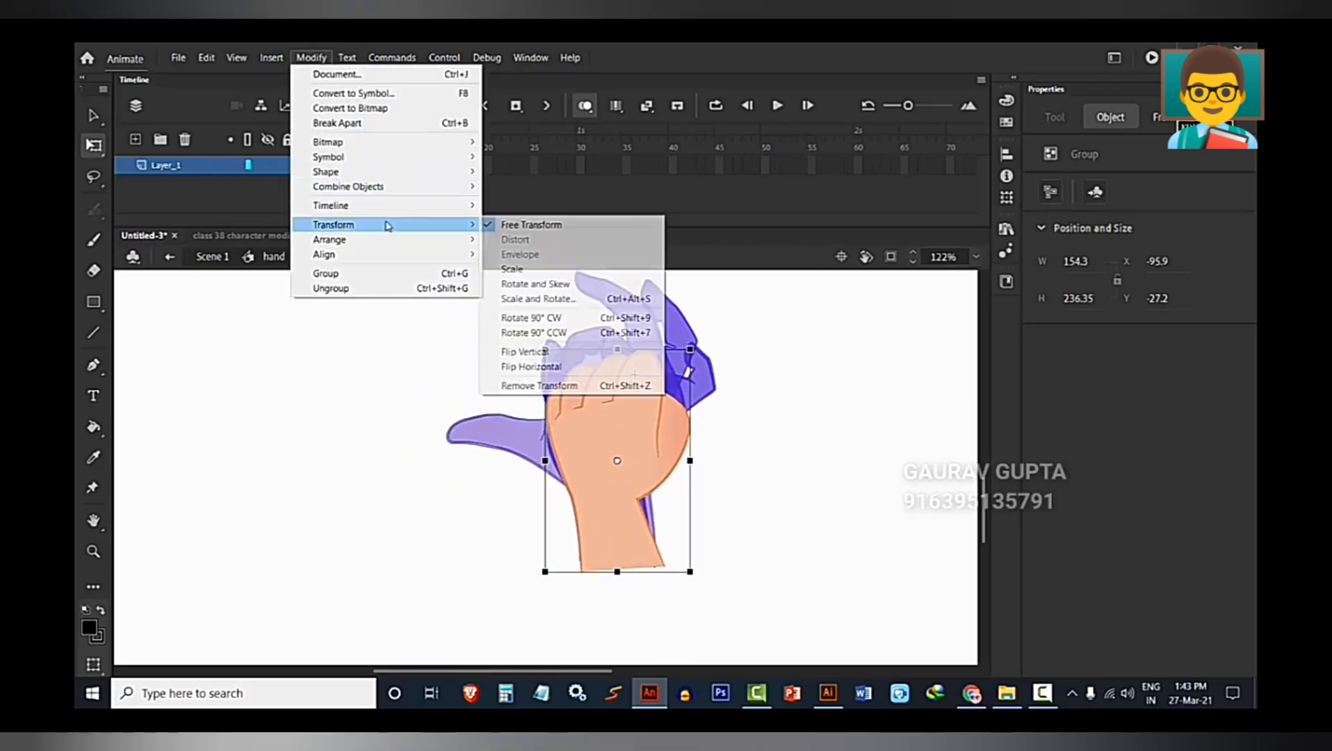
{"action": "left_click", "coordinate": [561, 367]}
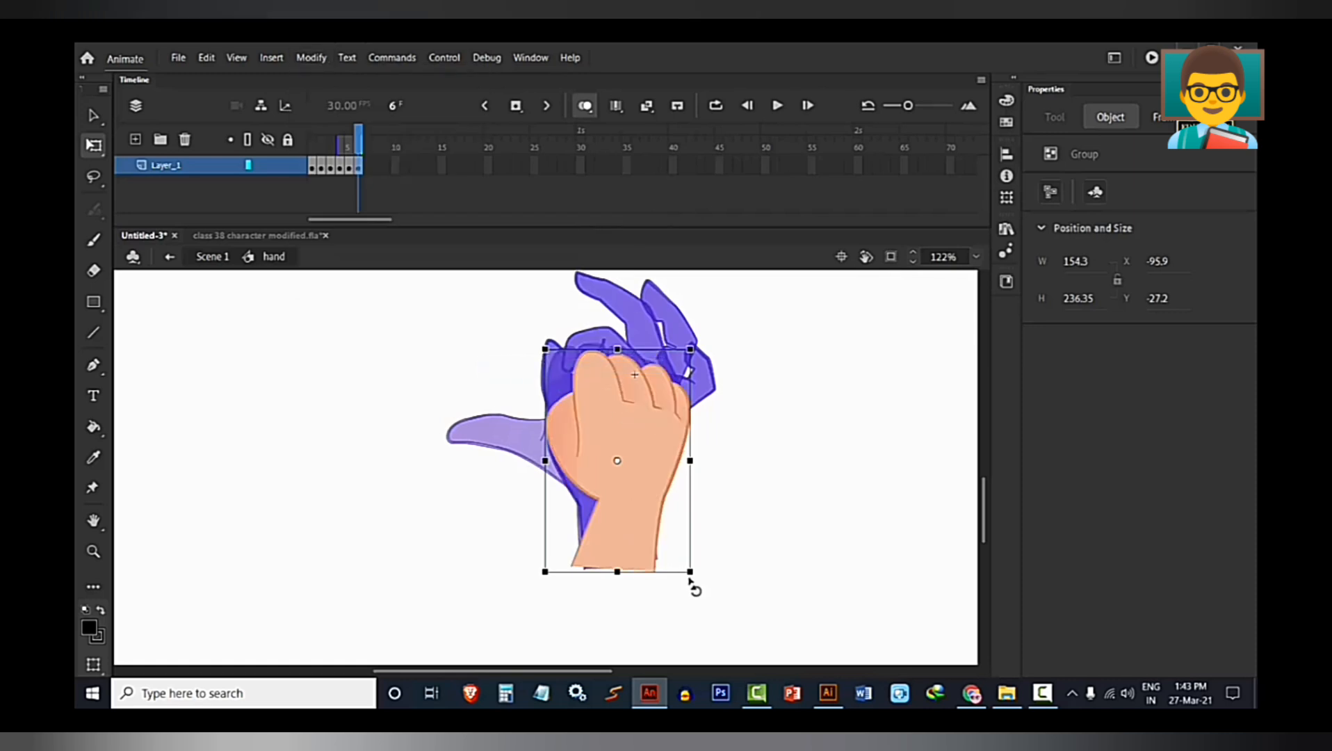
{"action": "left_click_drag", "start_coordinate": [707, 576], "coordinate": [729, 549]}
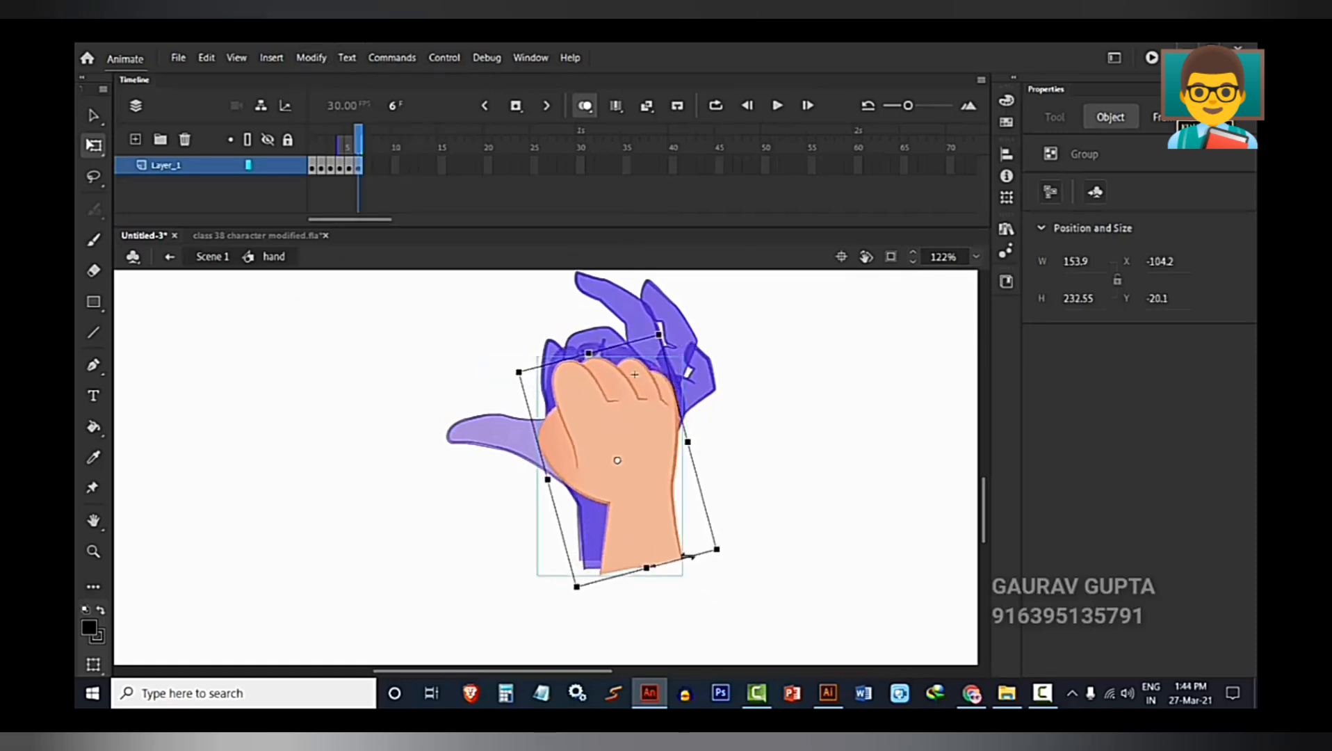
{"action": "mouse_move", "coordinate": [628, 538]}
{"action": "left_mouse_down"}
{"action": "mouse_move", "coordinate": [603, 523]}
{"action": "mouse_move", "coordinate": [610, 543]}
{"action": "left_mouse_up"}
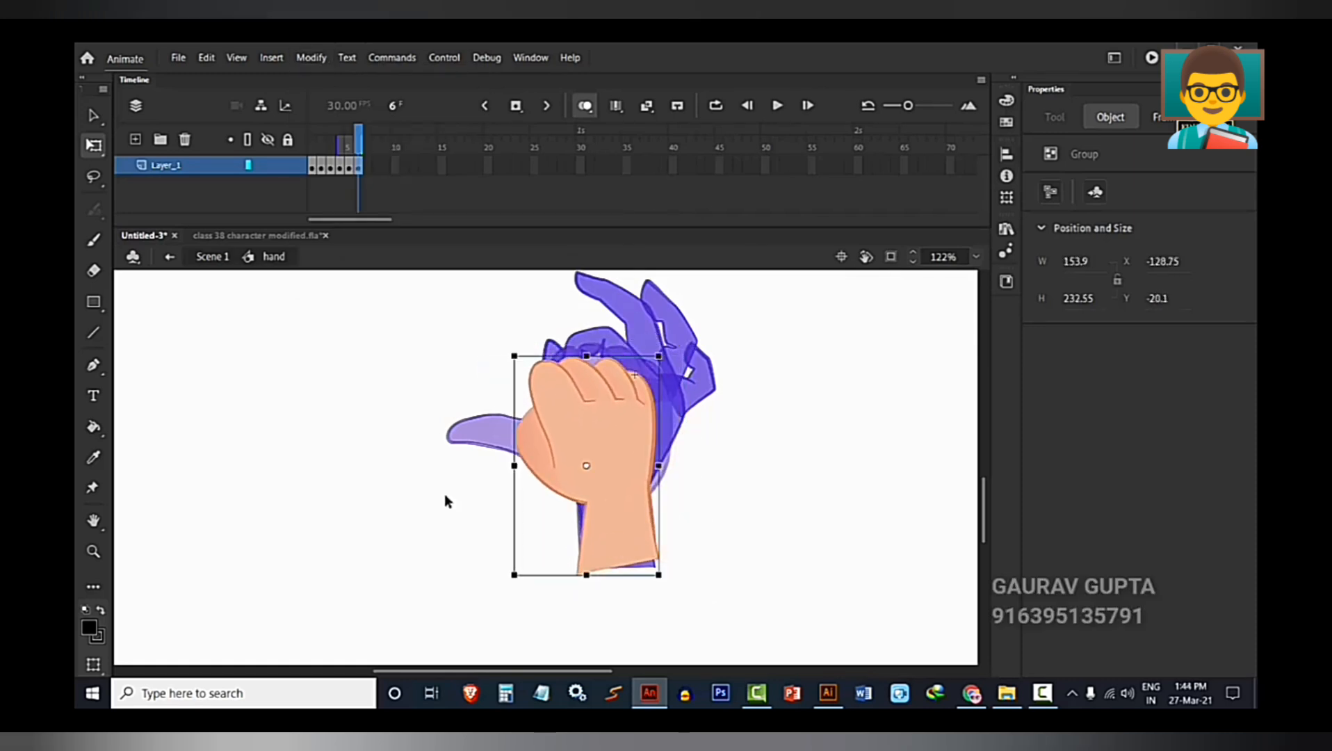
Return to Scene 1 and cut the remaining upright fist from the stage.
{"action": "double_click", "coordinate": [343, 431]}
{"action": "scroll", "coordinate": [351, 437], "scroll_direction": "down", "scroll_amount": 3}
{"action": "left_click_drag", "start_coordinate": [328, 453], "coordinate": [343, 571]}
{"action": "left_click", "coordinate": [535, 400]}
{"action": "key", "text": "Delete"}
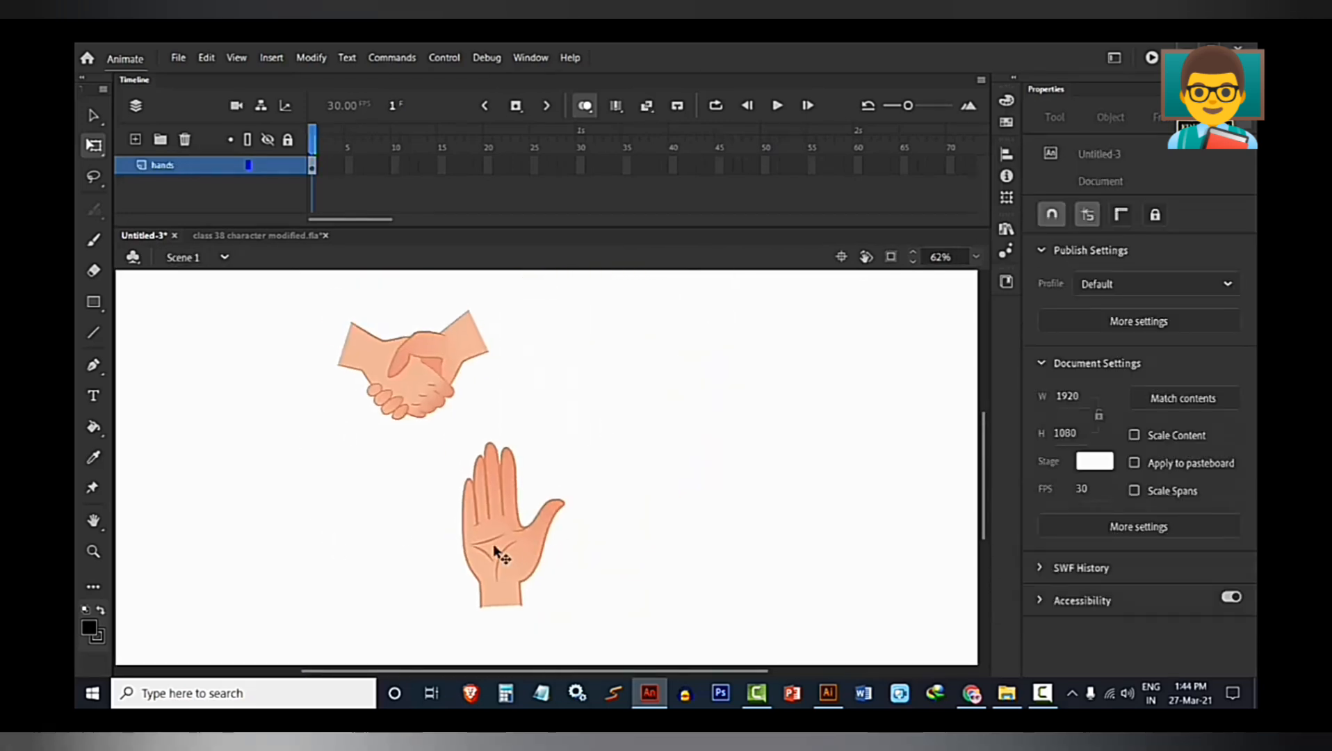
Reopen the hand symbol, insert a blank keyframe at frame 7 on Layer_1 and paste the upright fist into it.
{"action": "double_click", "coordinate": [505, 548]}
{"action": "left_click", "coordinate": [362, 167]}
{"action": "left_click", "coordinate": [367, 168]}
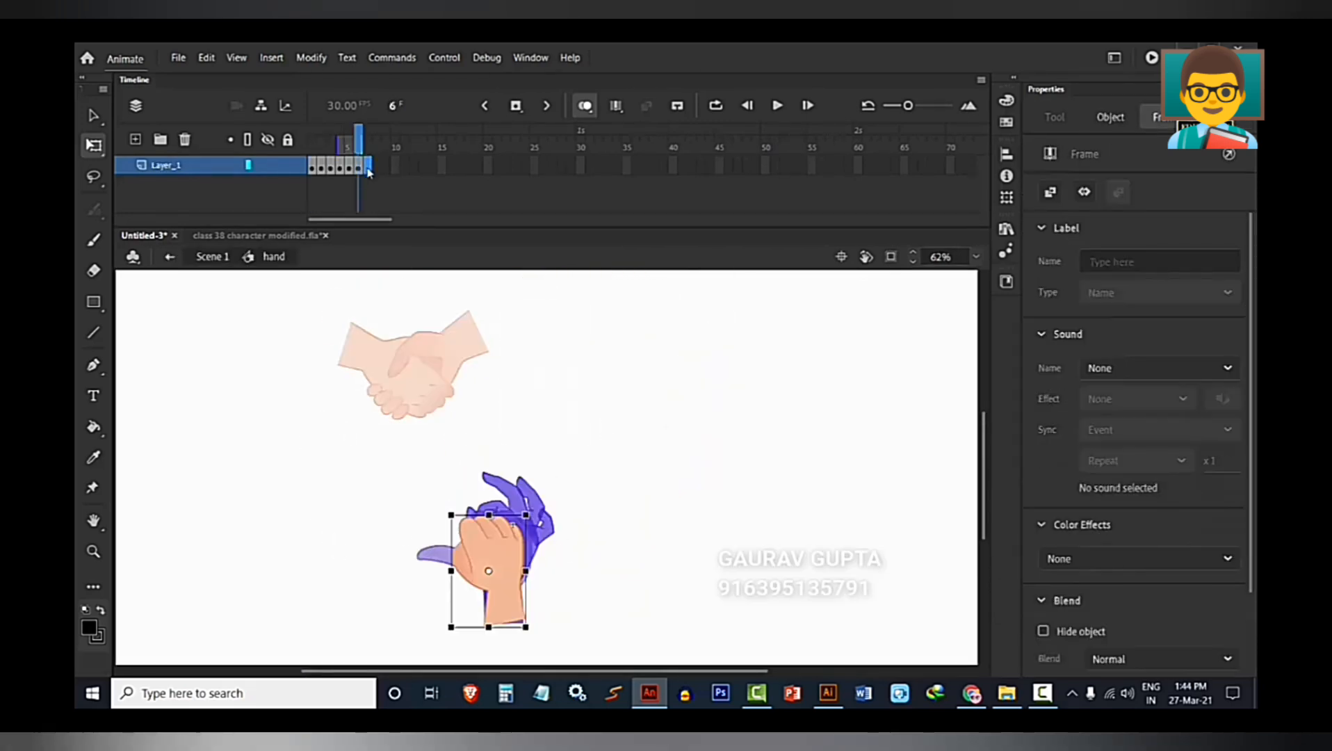
{"action": "key", "text": "F7"}
{"action": "key", "text": "ctrl+shift+v"}
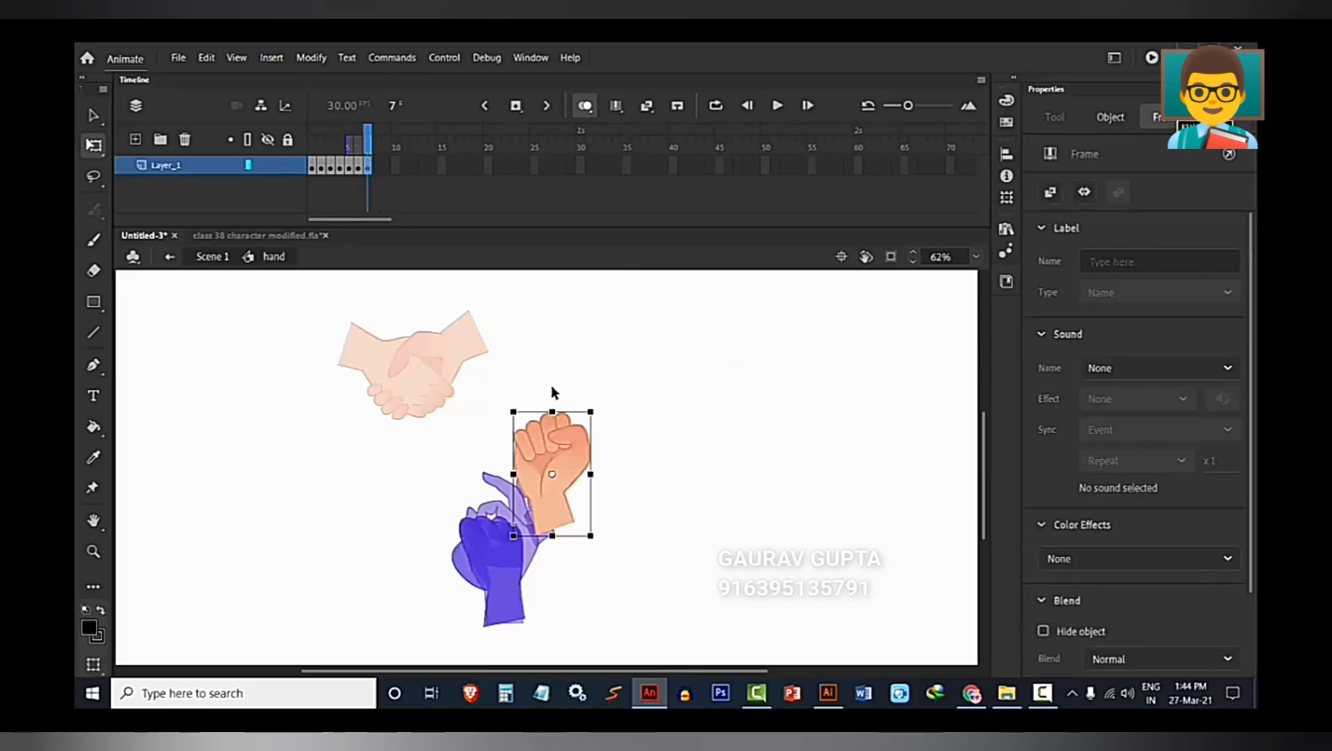
Move the upright fist in frame 7 so its wrist overlaps the onion-skinned ones, at about X -98, Y -46.
{"action": "left_click_drag", "start_coordinate": [558, 485], "coordinate": [511, 570]}
{"action": "scroll", "coordinate": [510, 570], "scroll_direction": "up", "scroll_amount": 4}
{"action": "left_click_drag", "start_coordinate": [338, 544], "coordinate": [372, 449]}
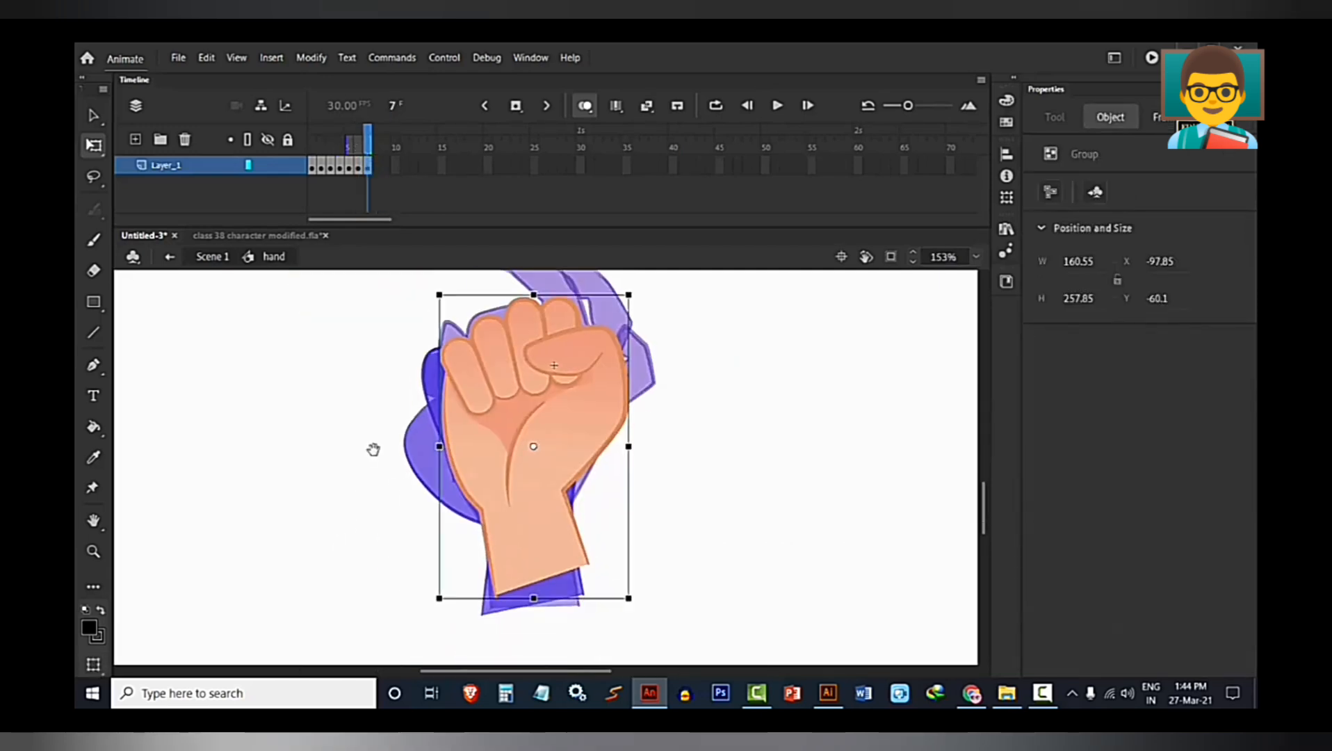
{"action": "left_click_drag", "start_coordinate": [522, 526], "coordinate": [524, 529]}
{"action": "scroll", "coordinate": [467, 467], "scroll_direction": "down", "scroll_amount": 4}
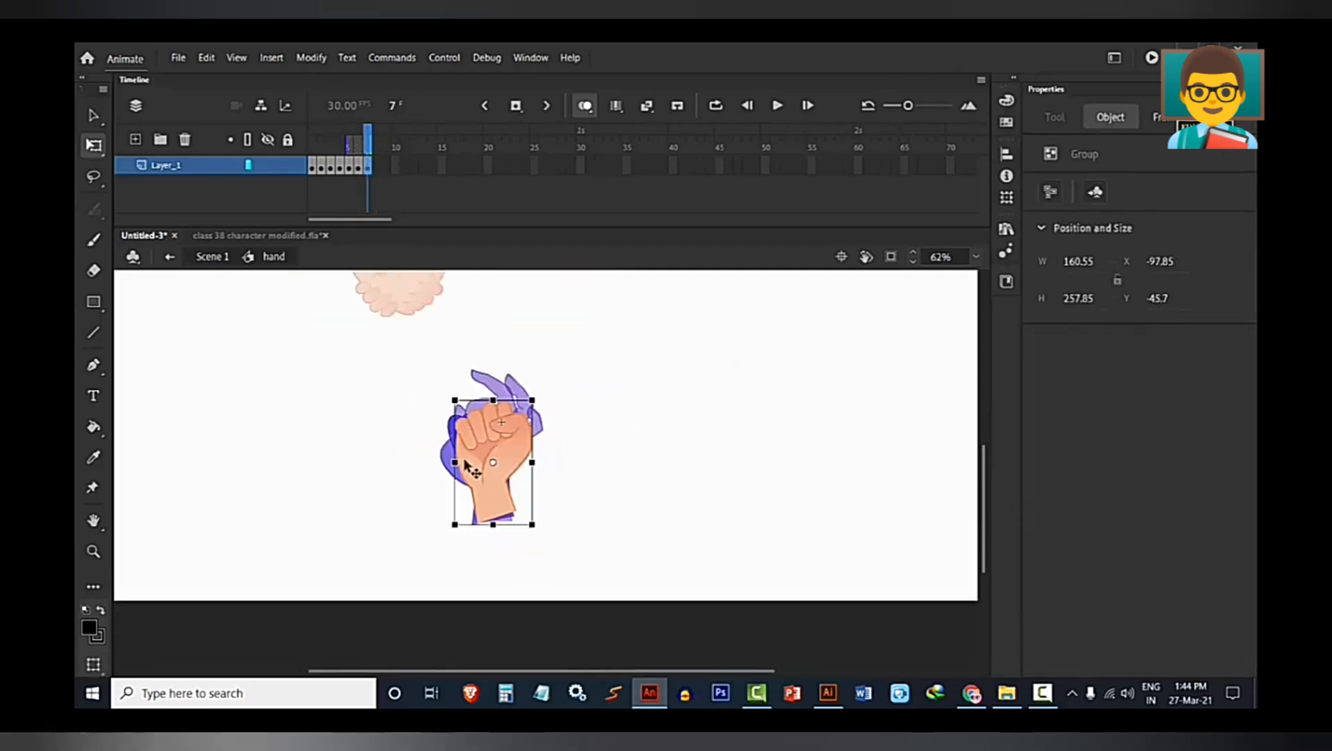
Return to Scene 1, delete all of the handshake's shapes from inside its group and leave the group.
{"action": "double_click", "coordinate": [347, 394]}
{"action": "scroll", "coordinate": [344, 396], "scroll_direction": "down", "scroll_amount": 3}
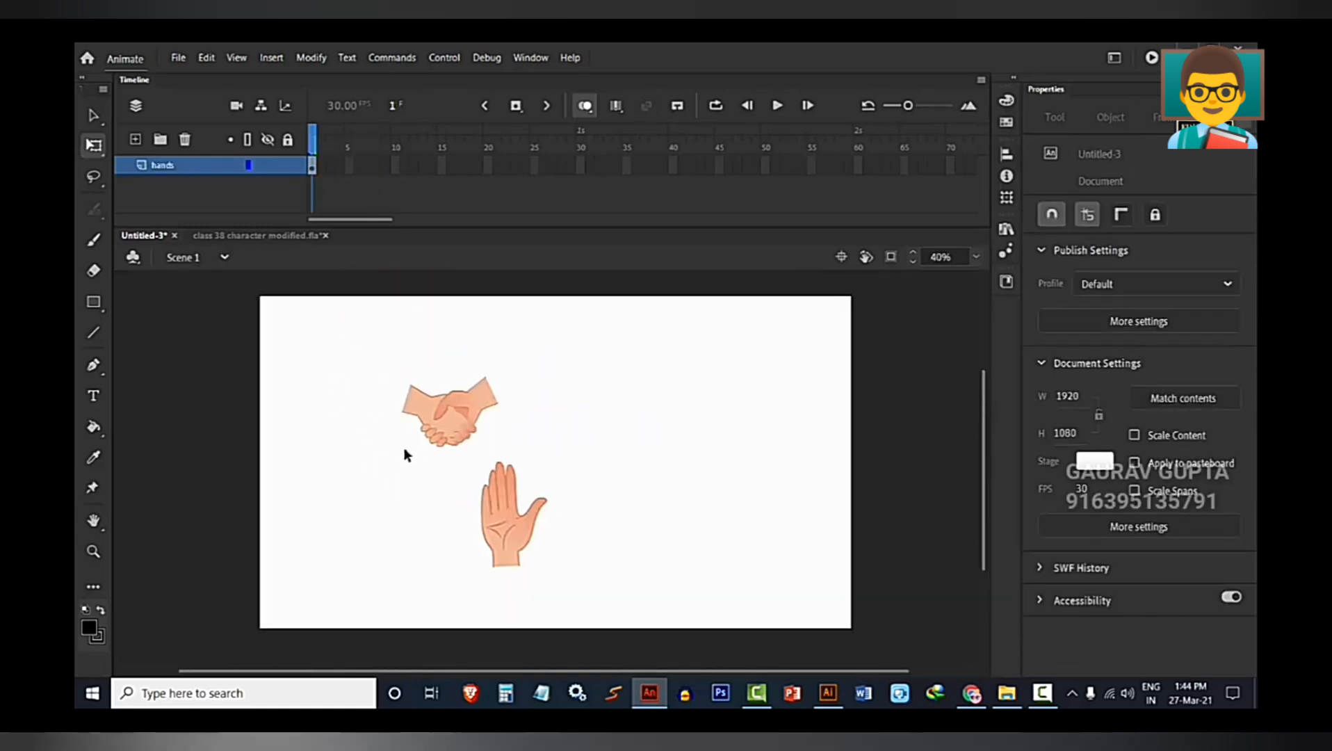
{"action": "scroll", "coordinate": [425, 410], "scroll_direction": "up", "scroll_amount": 4}
{"action": "left_click", "coordinate": [429, 410]}
{"action": "scroll", "coordinate": [414, 464], "scroll_direction": "up", "scroll_amount": 2}
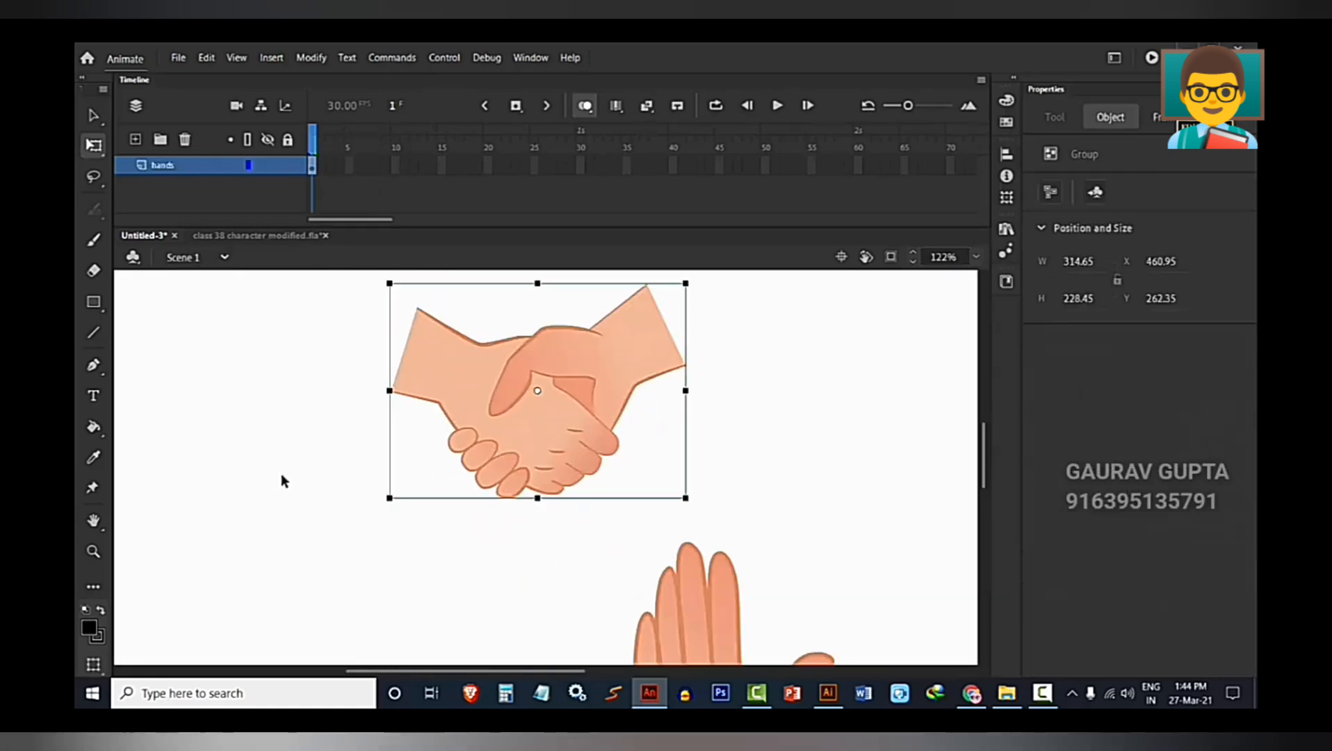
{"action": "double_click", "coordinate": [524, 443]}
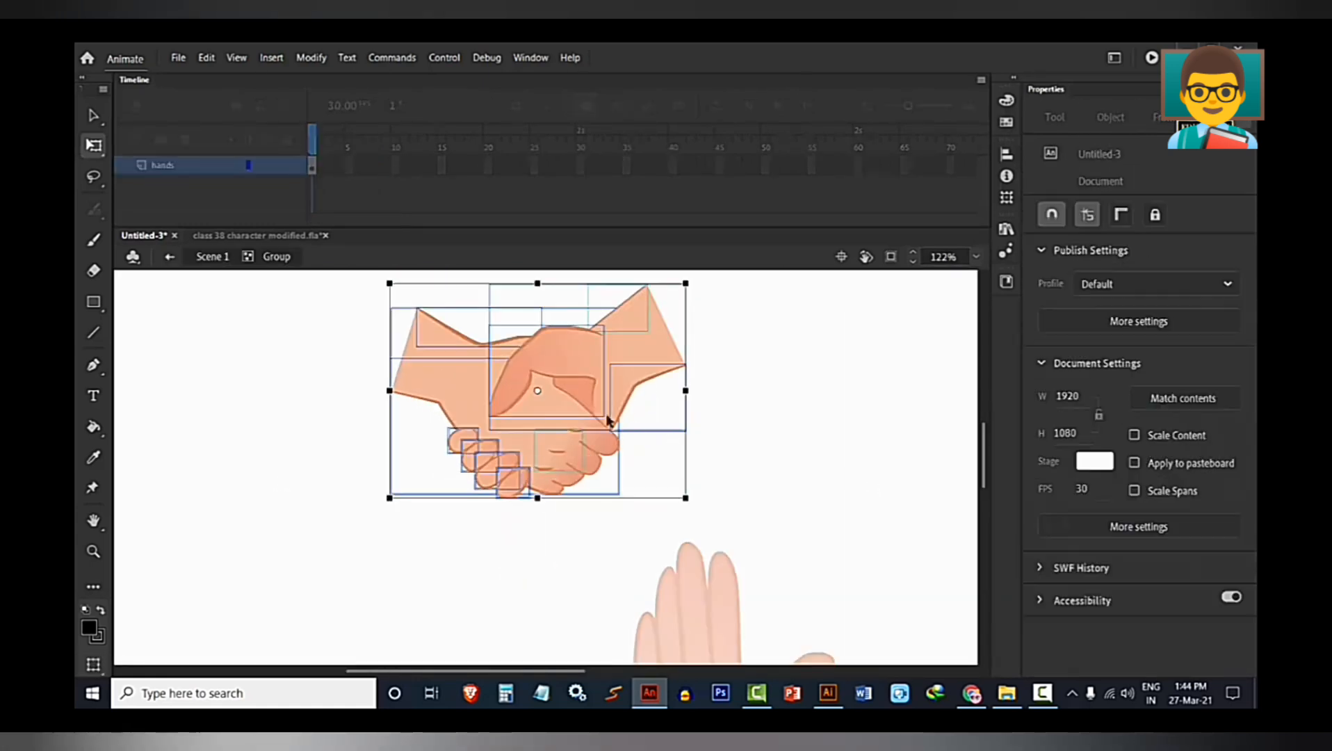
{"action": "left_click", "coordinate": [678, 446]}
{"action": "scroll", "coordinate": [681, 446], "scroll_direction": "down", "scroll_amount": 3}
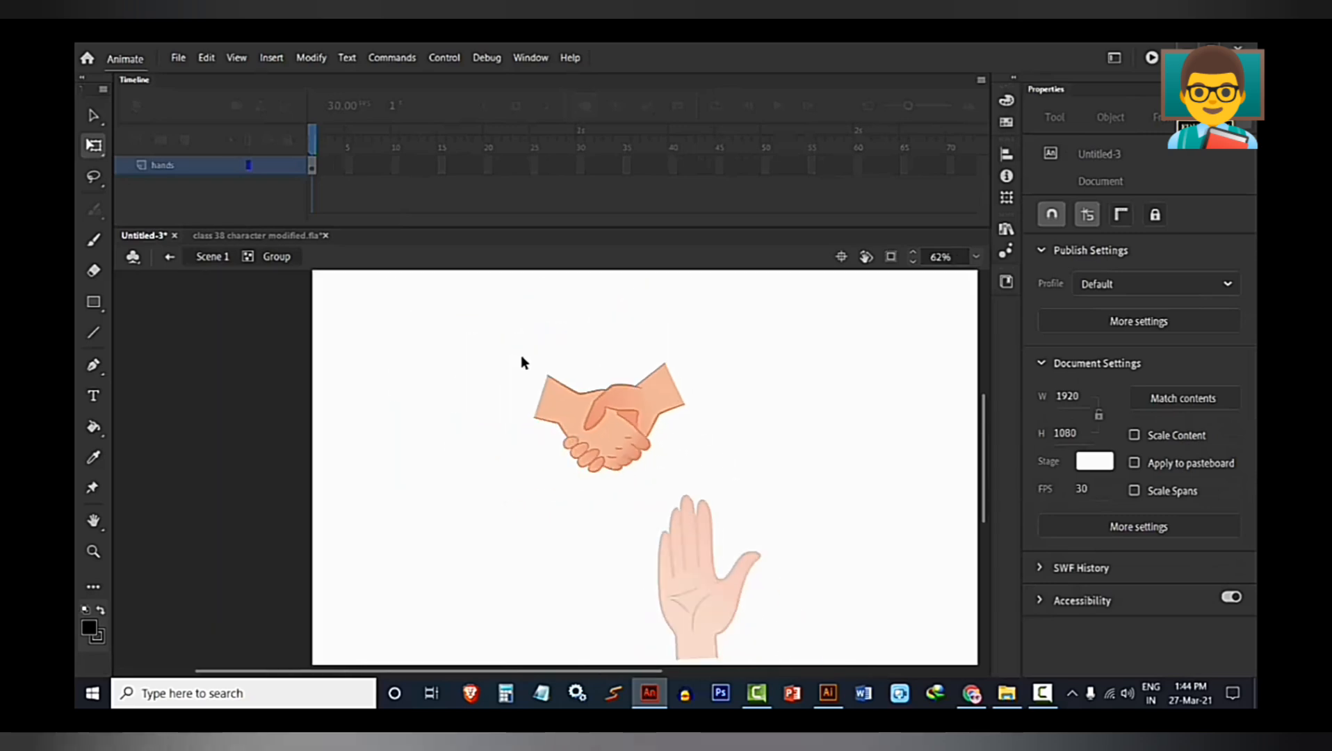
{"action": "left_click_drag", "start_coordinate": [510, 347], "coordinate": [687, 467]}
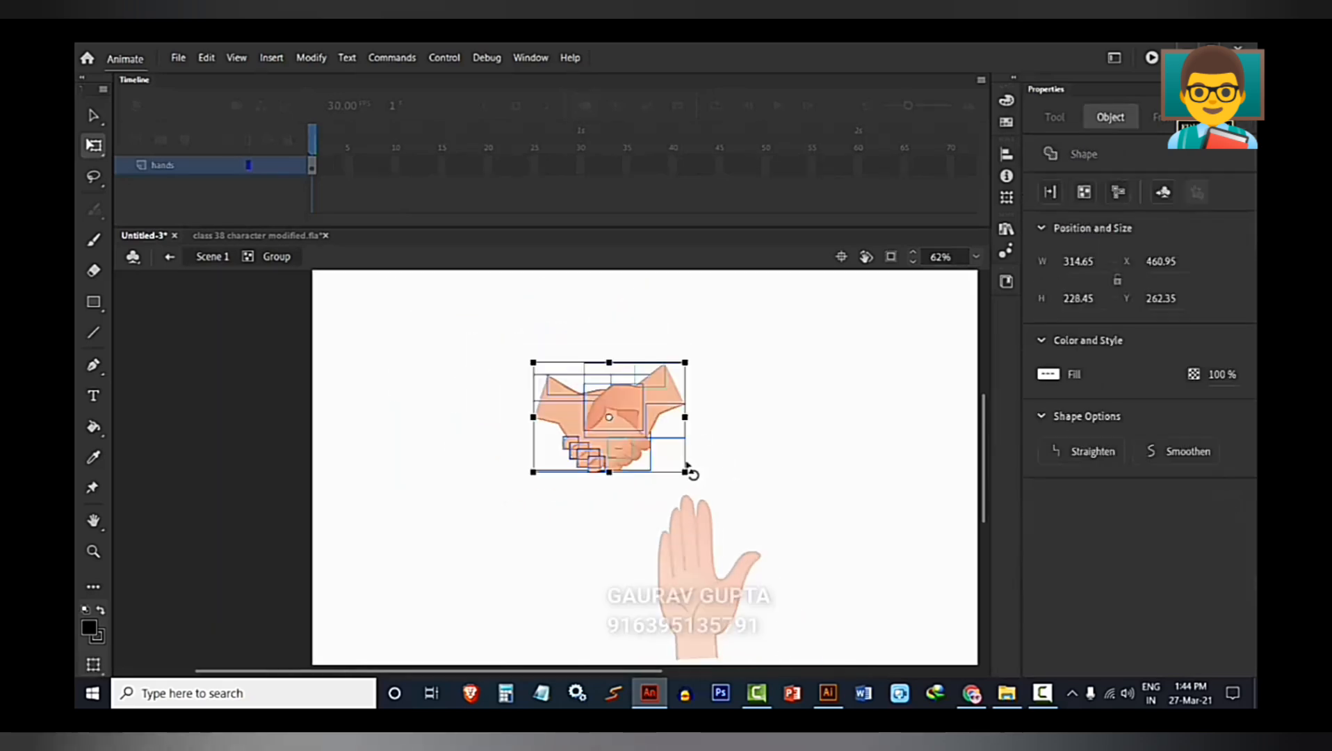
{"action": "key", "text": "Delete"}
{"action": "double_click", "coordinate": [619, 437]}
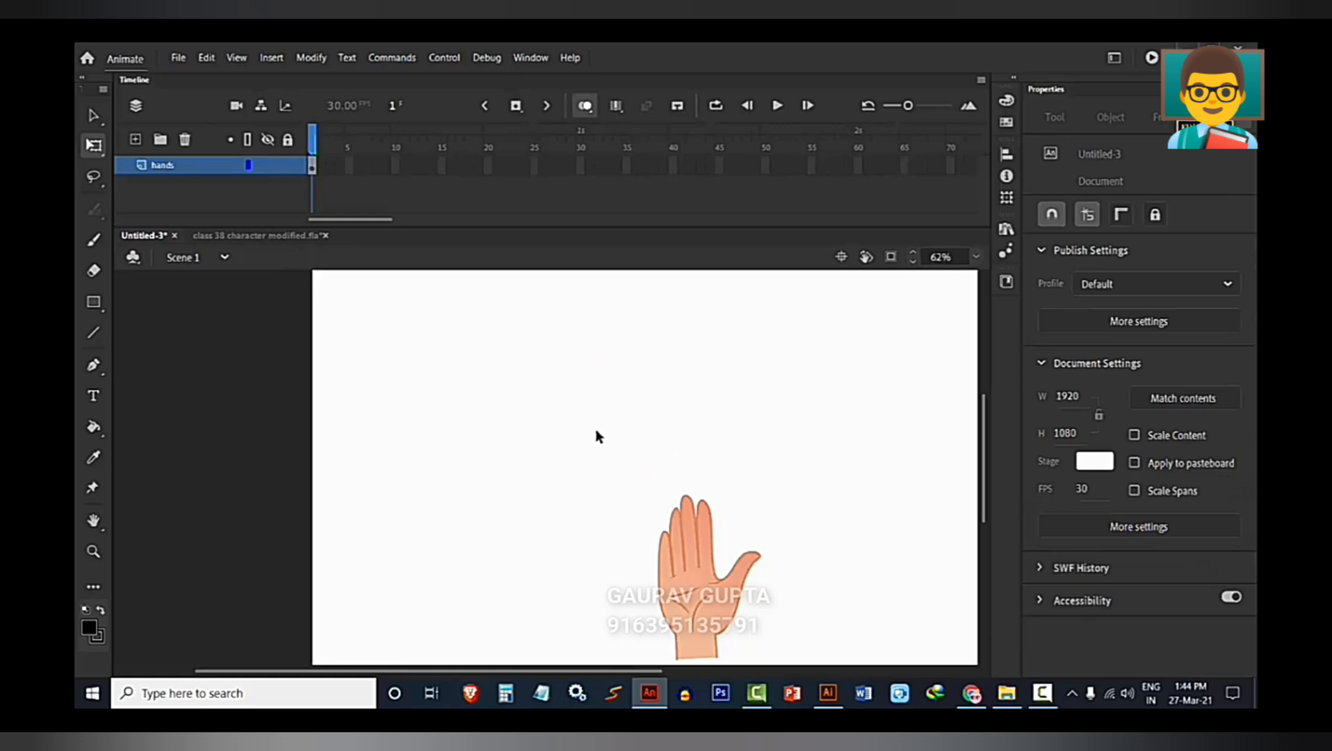
Extend the hands layer in Scene 1 to frame 26.
{"action": "scroll", "coordinate": [595, 433], "scroll_direction": "down", "scroll_amount": 3}
{"action": "left_click", "coordinate": [543, 165]}
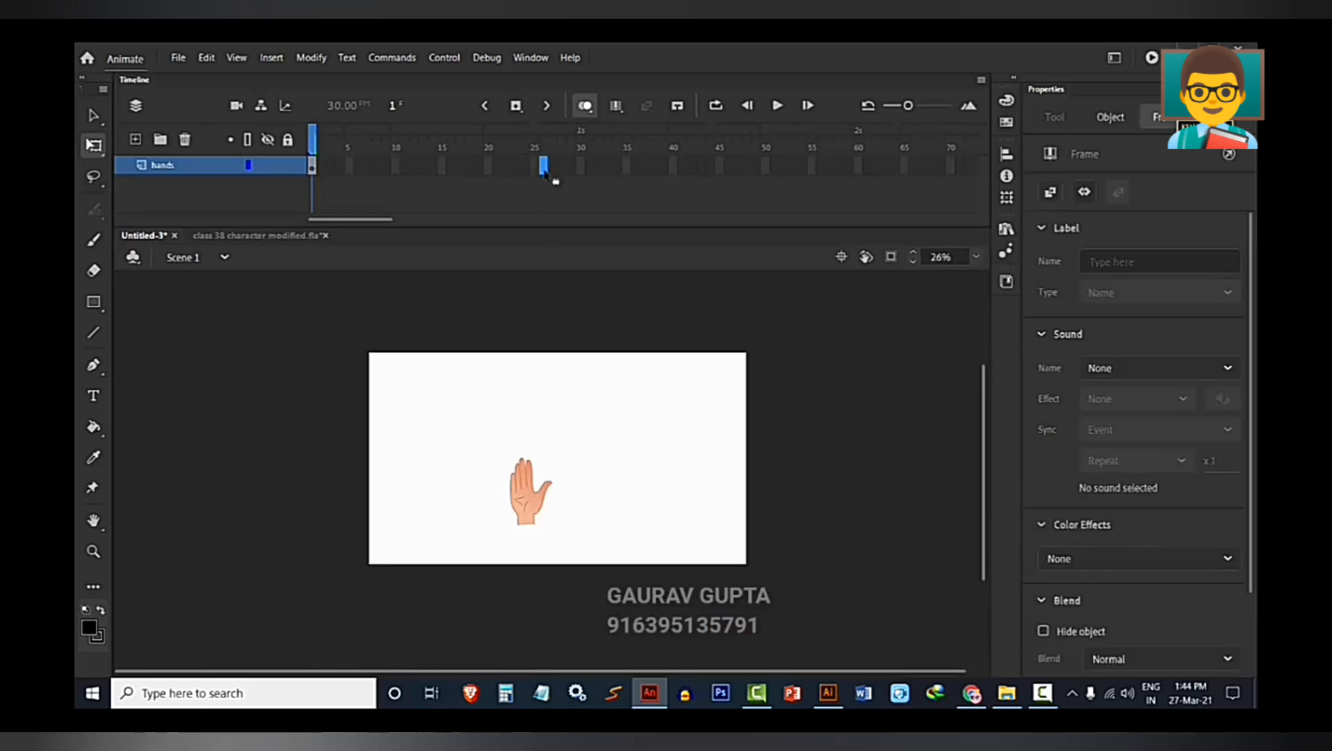
{"action": "key", "text": "F5"}
Play and scrub through the Scene 1 timeline to preview the hand symbol's poses.
{"action": "scroll", "coordinate": [445, 459], "scroll_direction": "up", "scroll_amount": 2}
{"action": "left_click", "coordinate": [487, 470]}
{"action": "key", "text": "Return"}
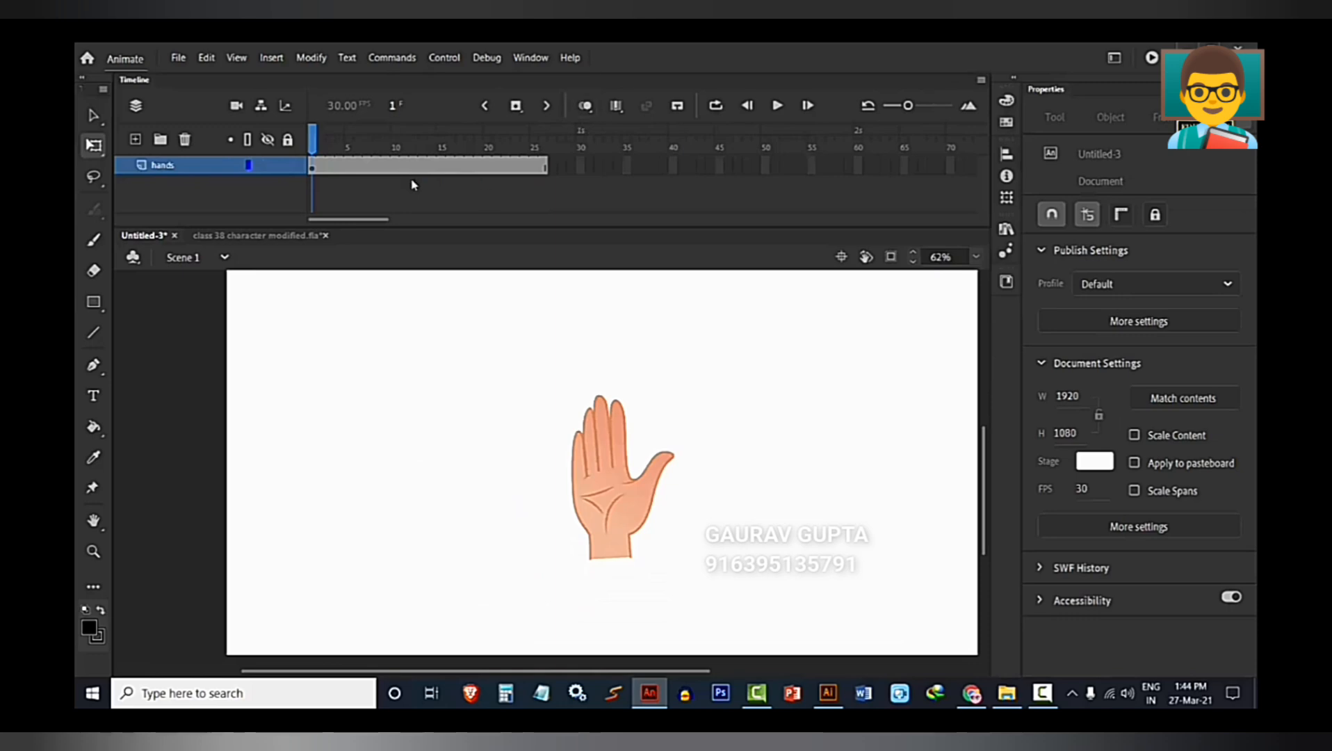
{"action": "left_click_drag", "start_coordinate": [318, 149], "coordinate": [432, 150]}
{"action": "key", "text": "Return"}
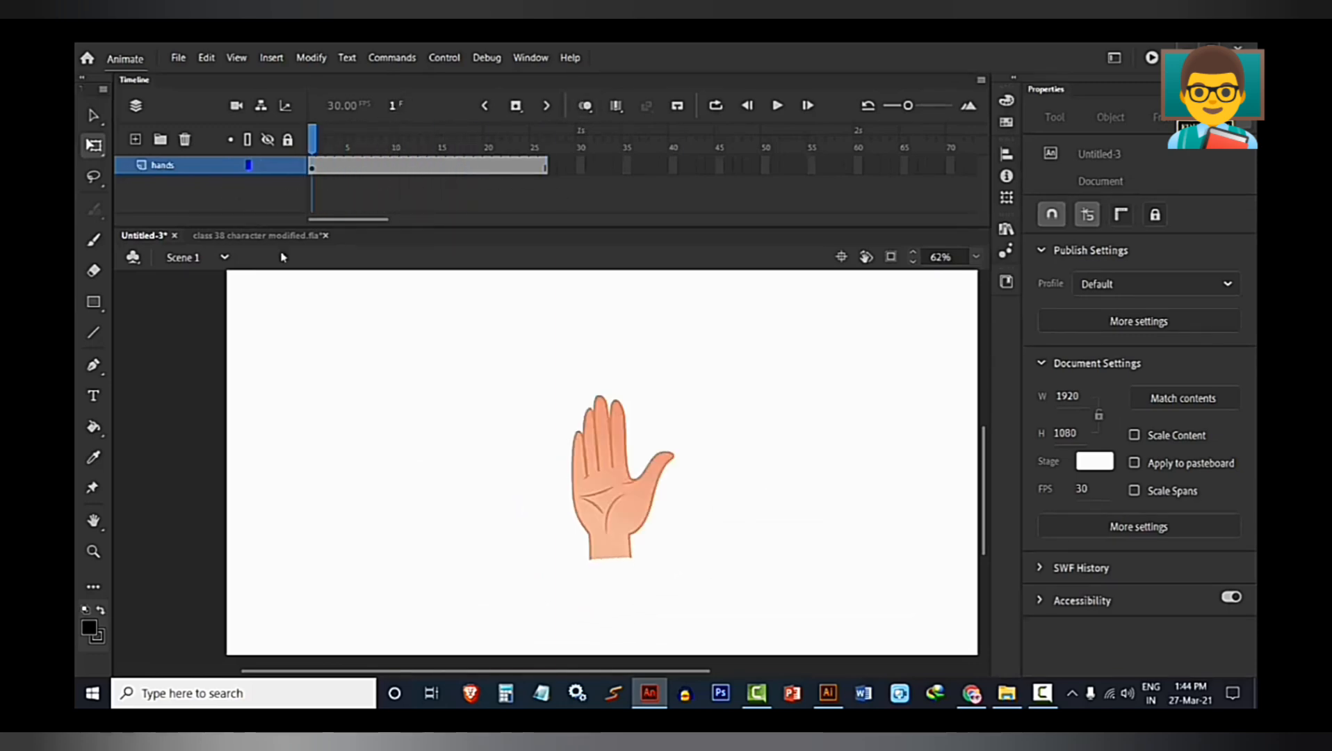
Rotate the hand instance so its fingers point down toward the lower left and move it to about X 692, Y 709.
{"action": "left_click", "coordinate": [579, 464]}
{"action": "scroll", "coordinate": [584, 459], "scroll_direction": "down", "scroll_amount": 3}
{"action": "key", "text": "v"}
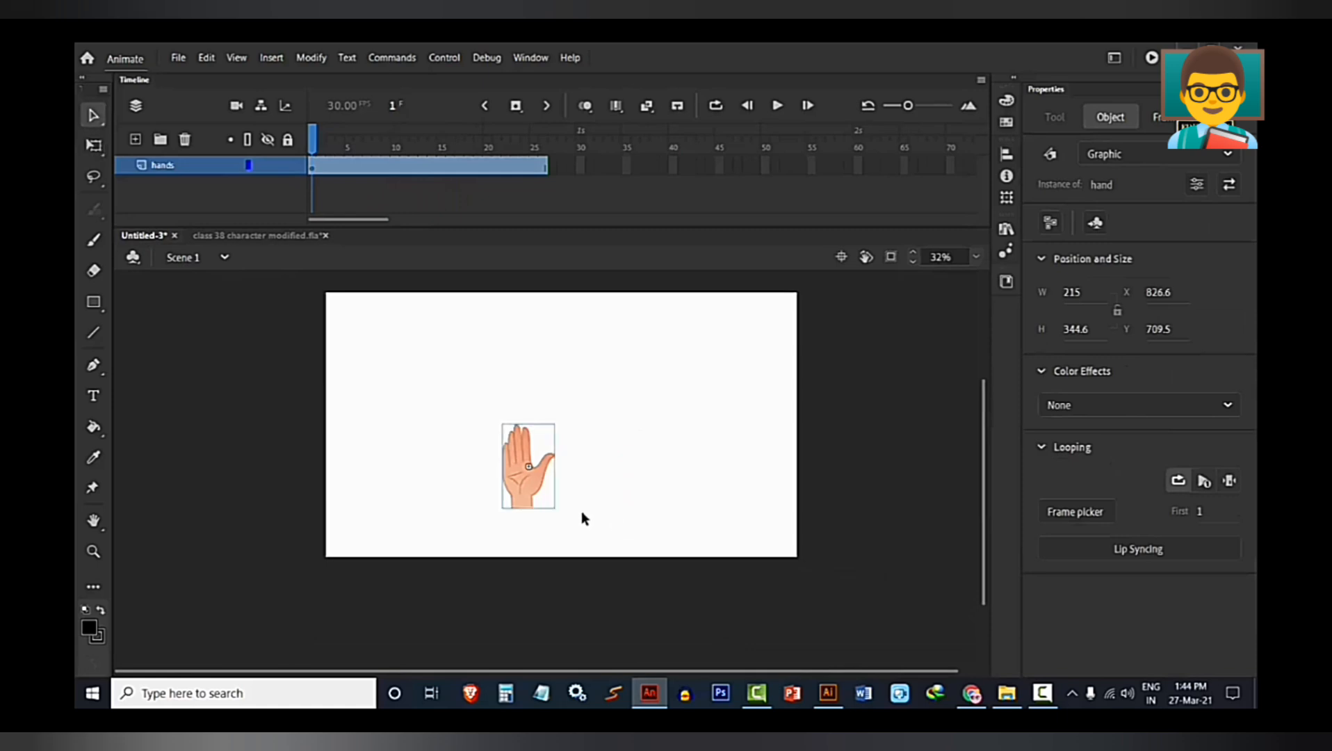
{"action": "scroll", "coordinate": [580, 511], "scroll_direction": "up", "scroll_amount": 3}
{"action": "key", "text": "q"}
{"action": "left_click_drag", "start_coordinate": [538, 520], "coordinate": [482, 338]}
{"action": "left_click_drag", "start_coordinate": [326, 389], "coordinate": [418, 532]}
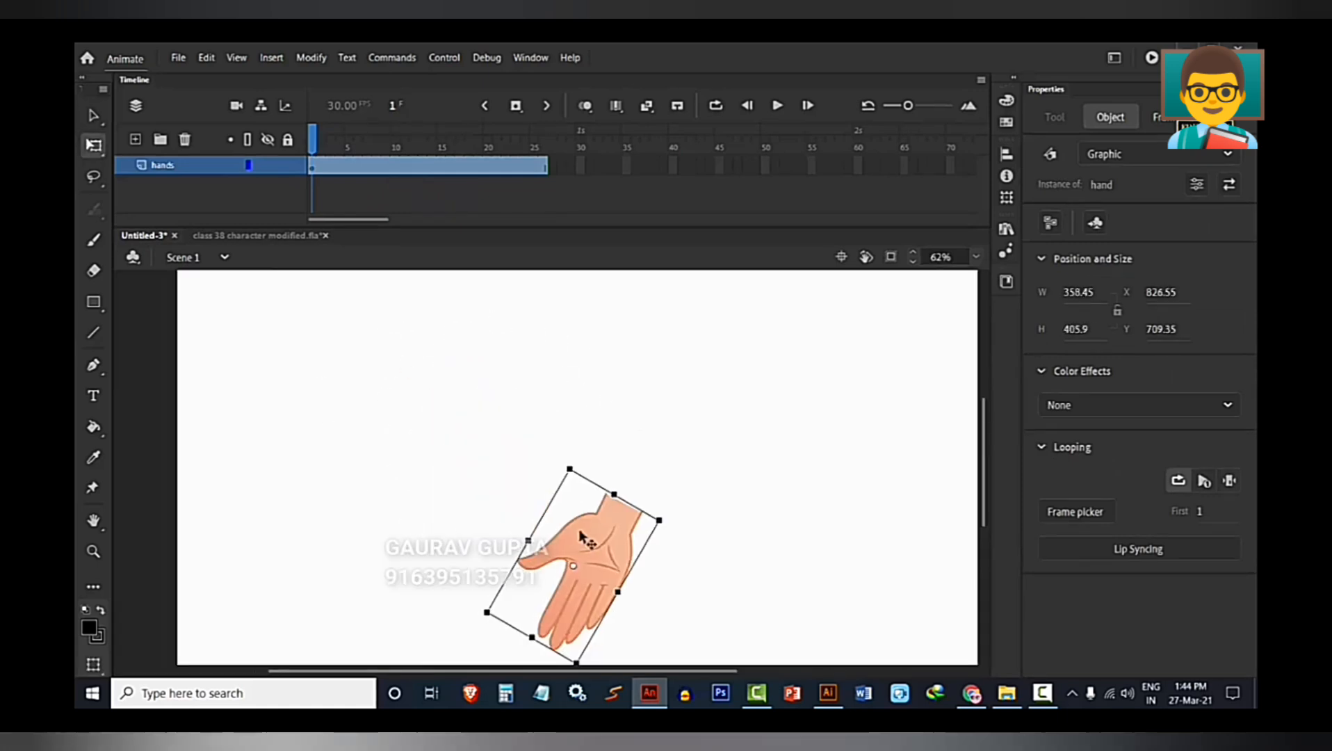
{"action": "left_click_drag", "start_coordinate": [579, 533], "coordinate": [516, 533]}
{"action": "left_click", "coordinate": [607, 440]}
{"action": "scroll", "coordinate": [608, 440], "scroll_direction": "down", "scroll_amount": 2}
{"action": "left_click", "coordinate": [575, 496]}
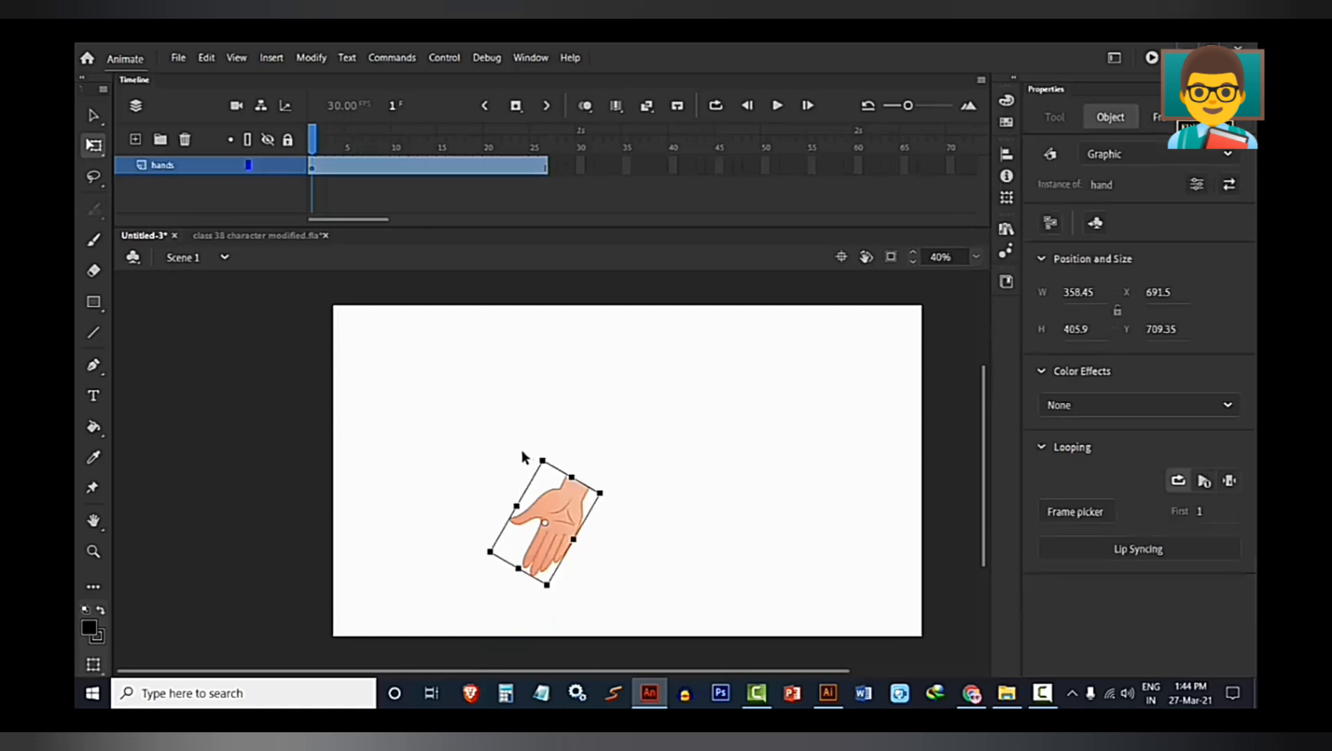
{"action": "left_click", "coordinate": [520, 433]}
{"action": "left_click_drag", "start_coordinate": [593, 388], "coordinate": [581, 429]}
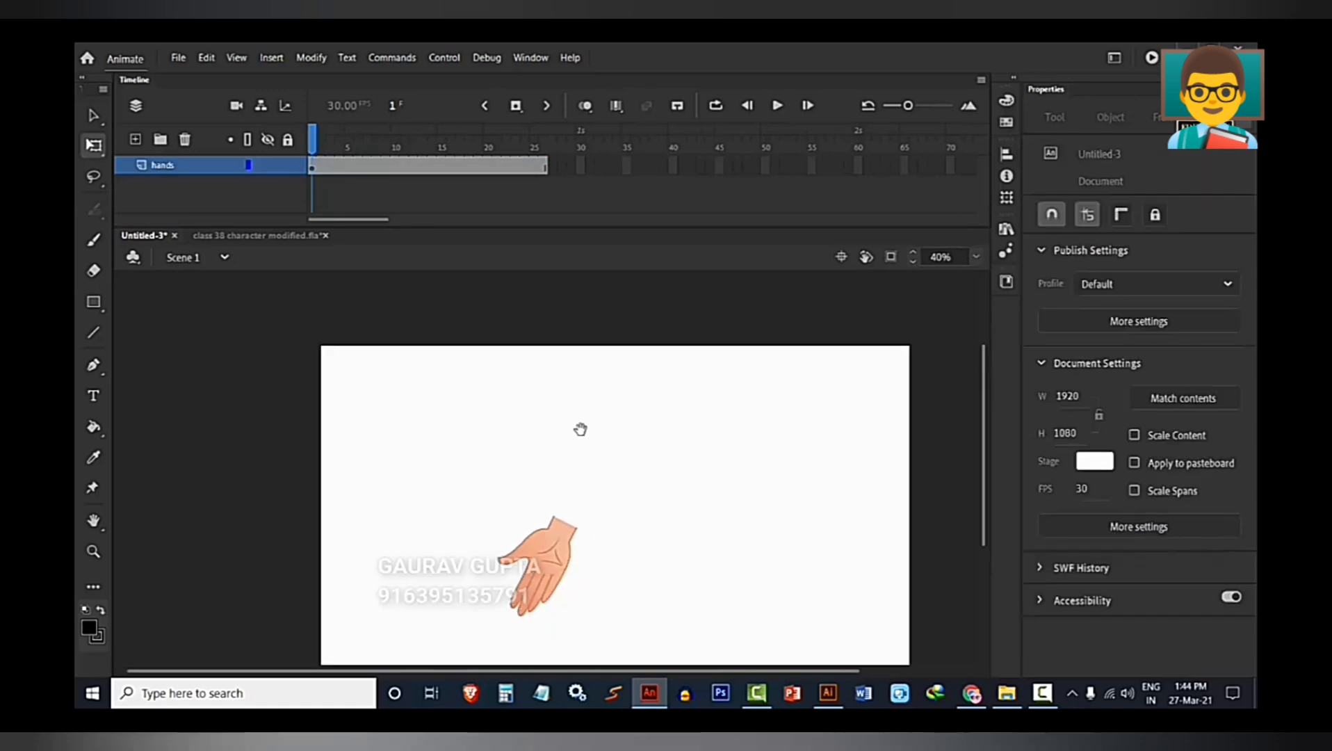
{"action": "left_click", "coordinate": [556, 536]}
{"action": "mouse_move", "coordinate": [505, 512]}
{"action": "left_mouse_down"}
{"action": "mouse_move", "coordinate": [526, 506]}
{"action": "mouse_move", "coordinate": [518, 525]}
{"action": "mouse_move", "coordinate": [528, 505]}
{"action": "left_mouse_up"}
{"action": "left_click", "coordinate": [301, 375]}
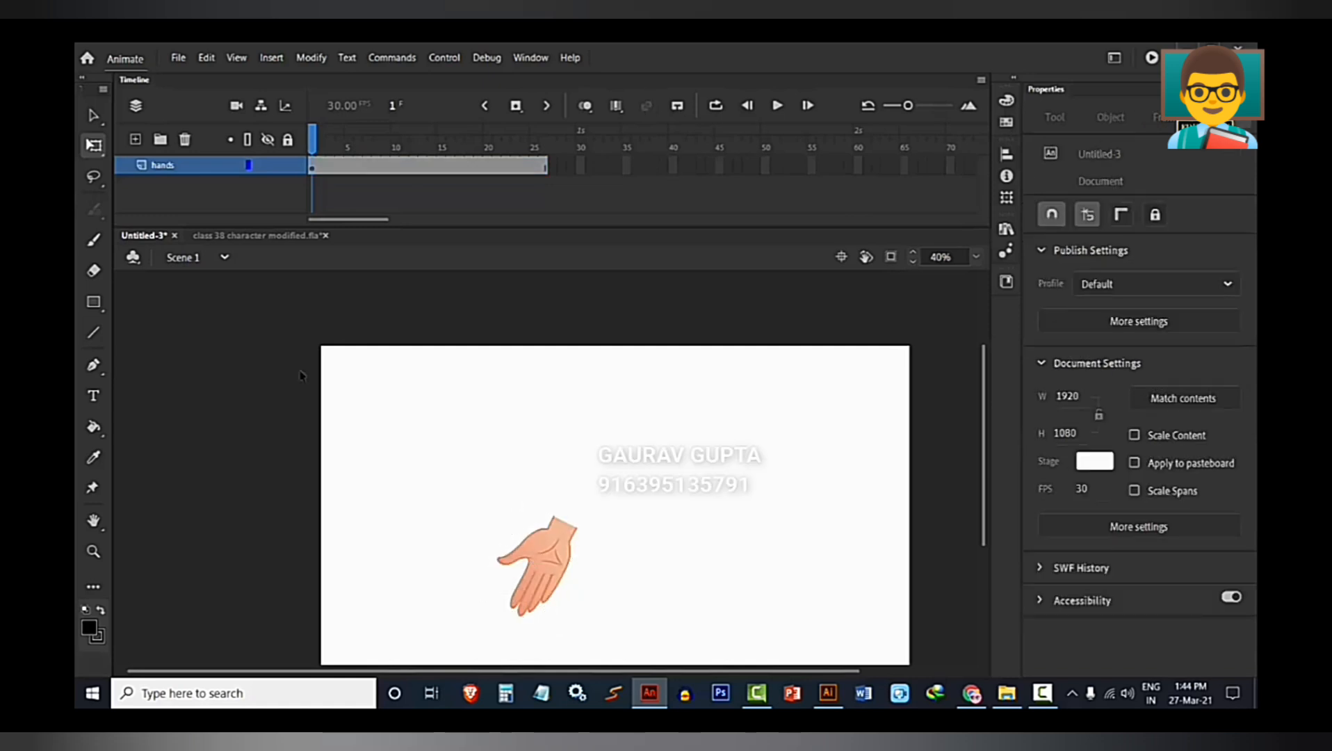
Add a new layer above hands and draw a tall black forearm rectangle, about 201 by 536 px, ending at the wrist.
{"action": "left_click", "coordinate": [93, 301]}
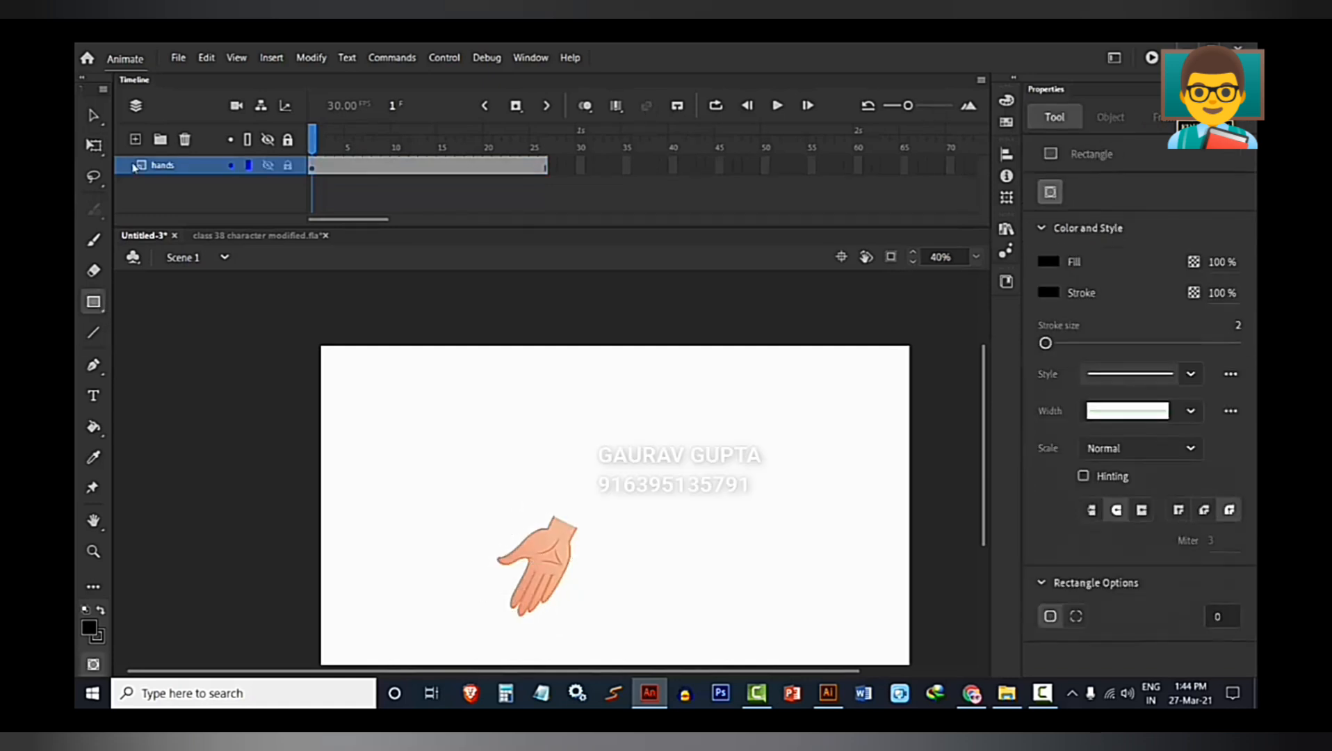
{"action": "left_click", "coordinate": [135, 139]}
{"action": "scroll", "coordinate": [554, 456], "scroll_direction": "up", "scroll_amount": 2}
{"action": "scroll", "coordinate": [590, 397], "scroll_direction": "down", "scroll_amount": 2}
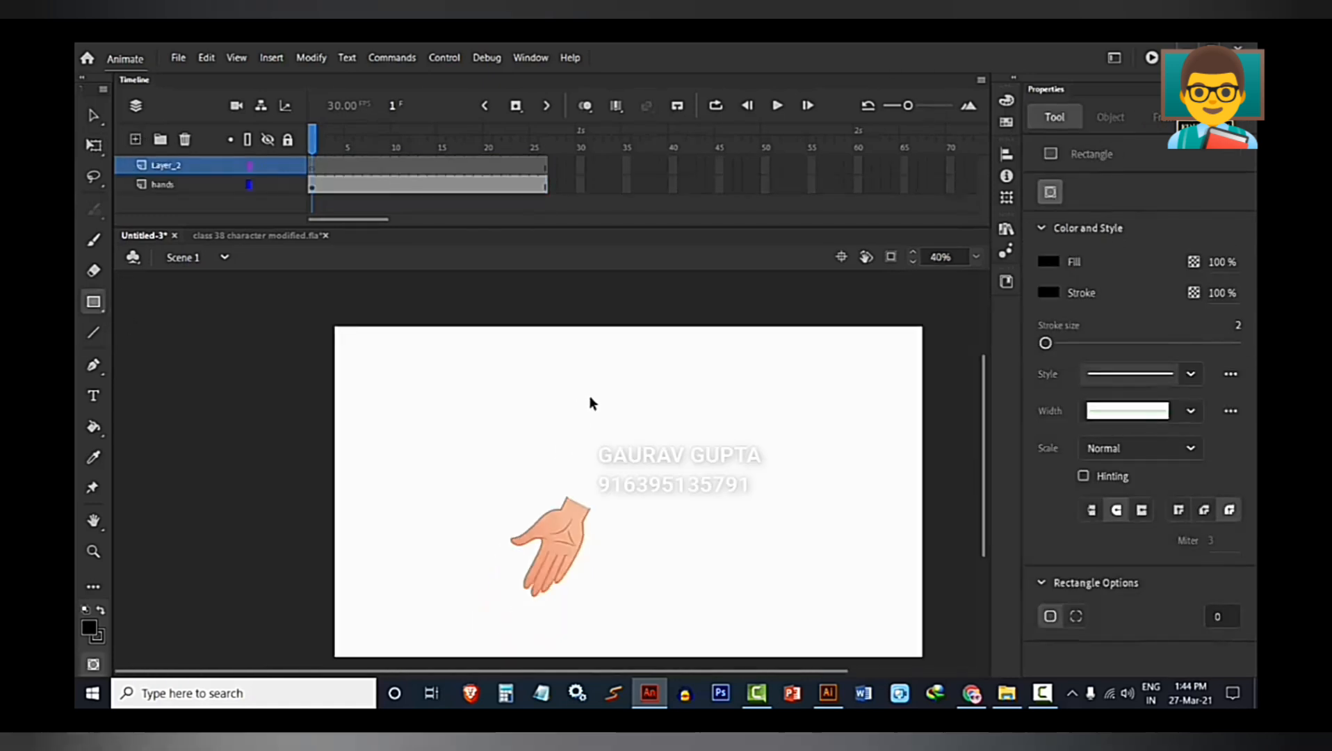
{"action": "left_click_drag", "start_coordinate": [570, 345], "coordinate": [632, 507]}
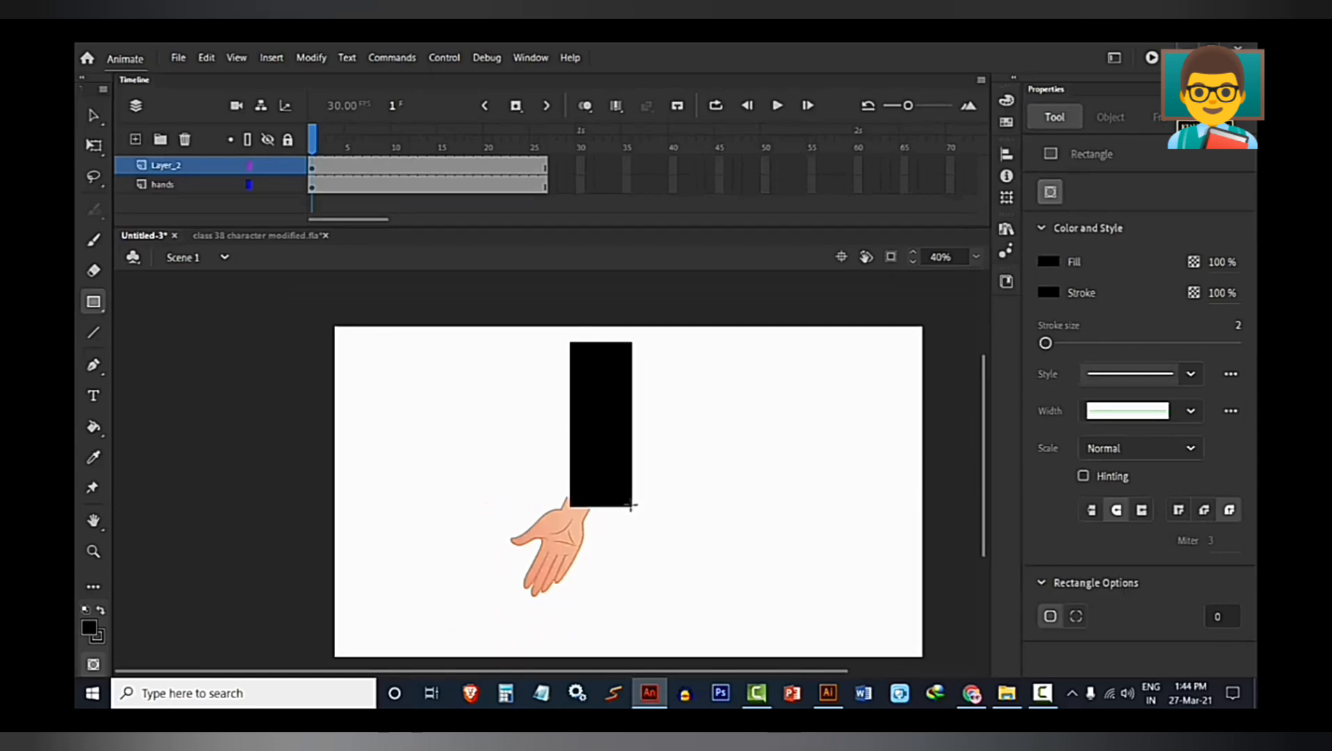
Sample the hand's skin colour with the Eyedropper and fill the forearm rectangle with it.
{"action": "key", "text": "v"}
{"action": "key", "text": "i"}
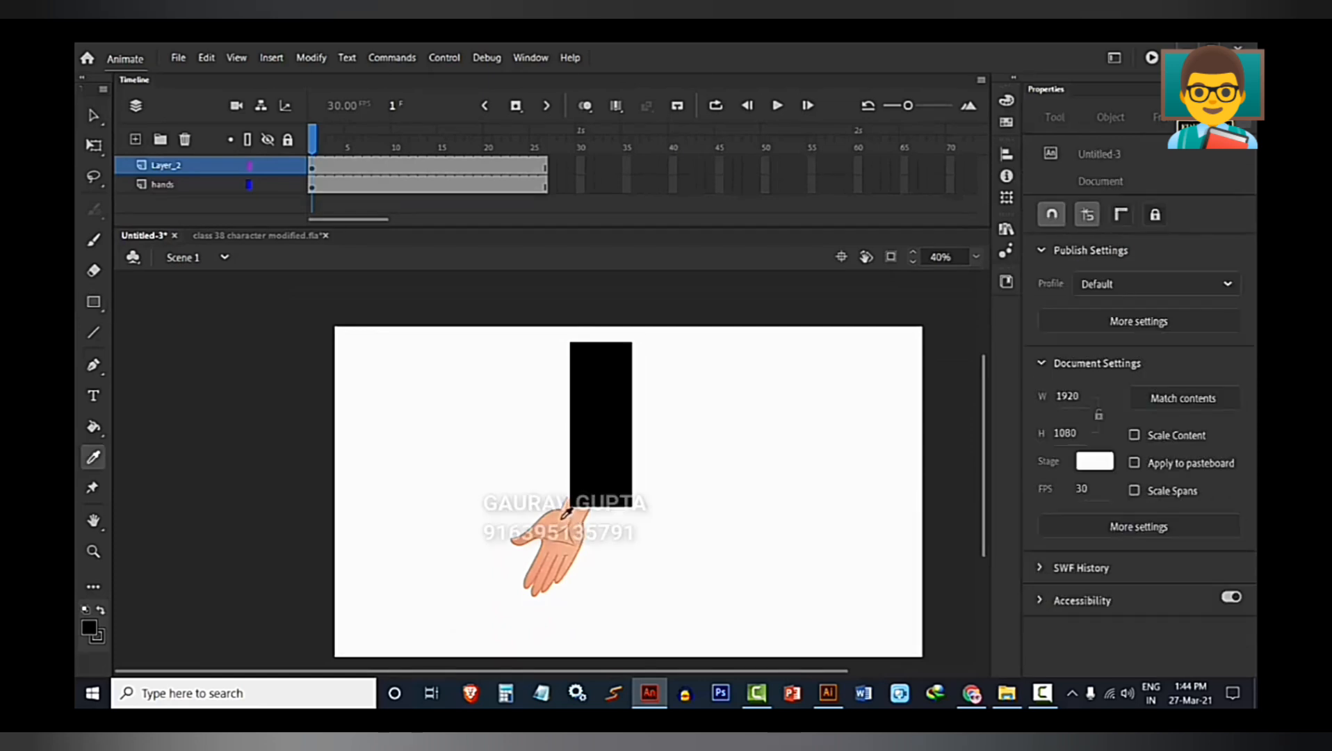
{"action": "left_click", "coordinate": [568, 530]}
{"action": "left_click", "coordinate": [604, 421]}
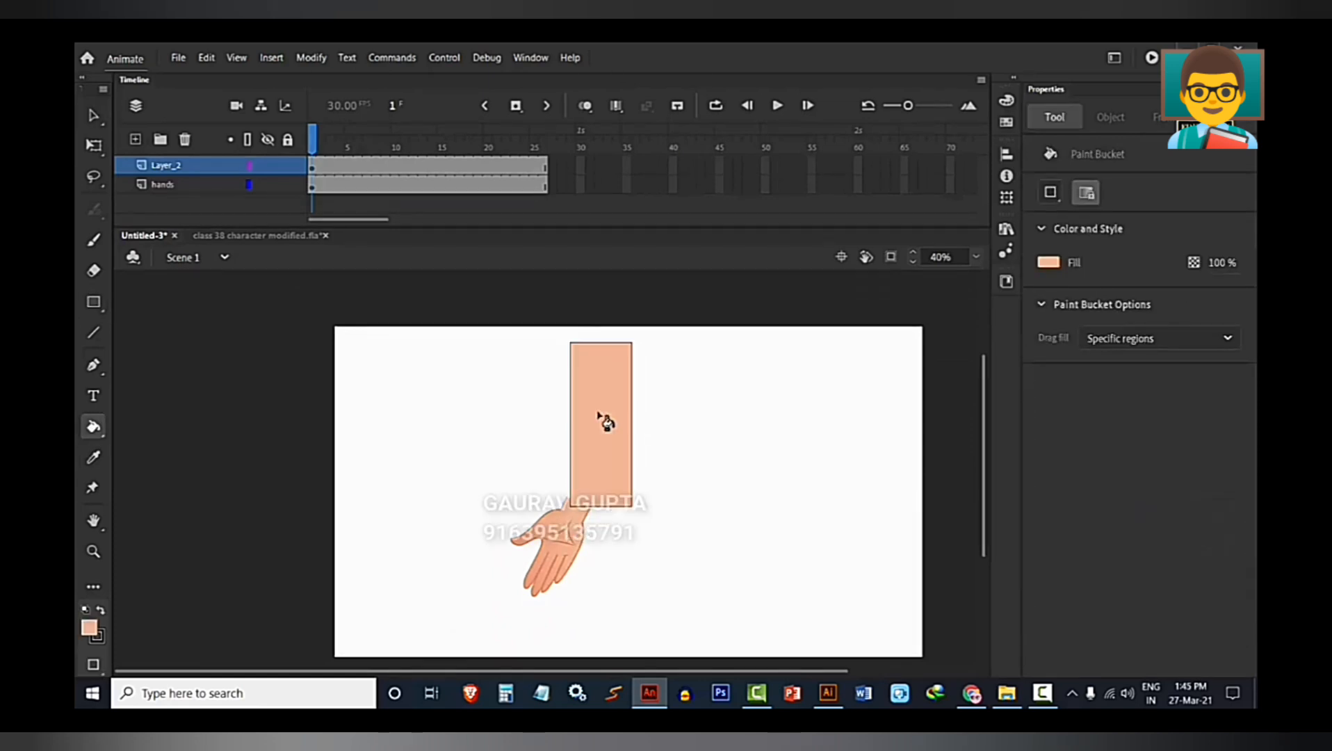
Try recolouring the forearm rectangle's black outline with a colour sampled from the edge of the hand.
{"action": "key", "text": "v"}
{"action": "scroll", "coordinate": [599, 509], "scroll_direction": "up", "scroll_amount": 5, "text": "ctrl"}
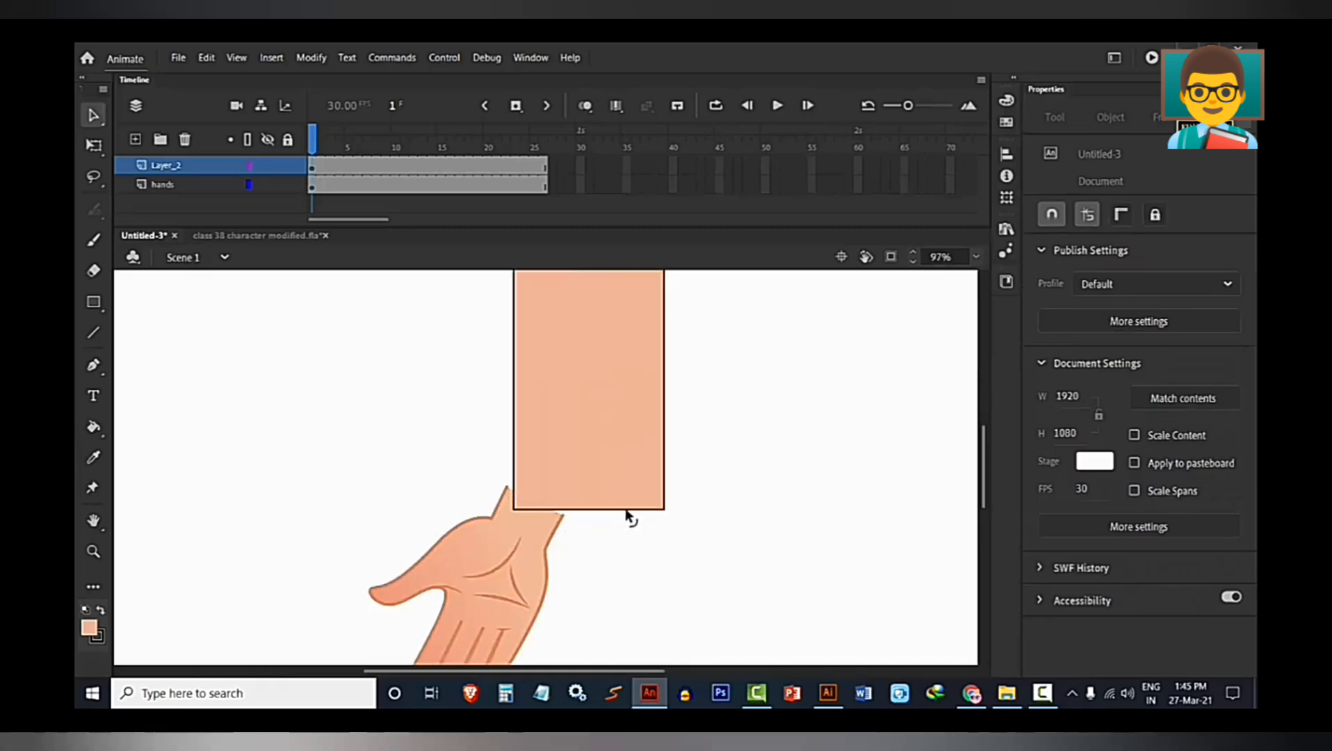
{"action": "left_click", "coordinate": [593, 502]}
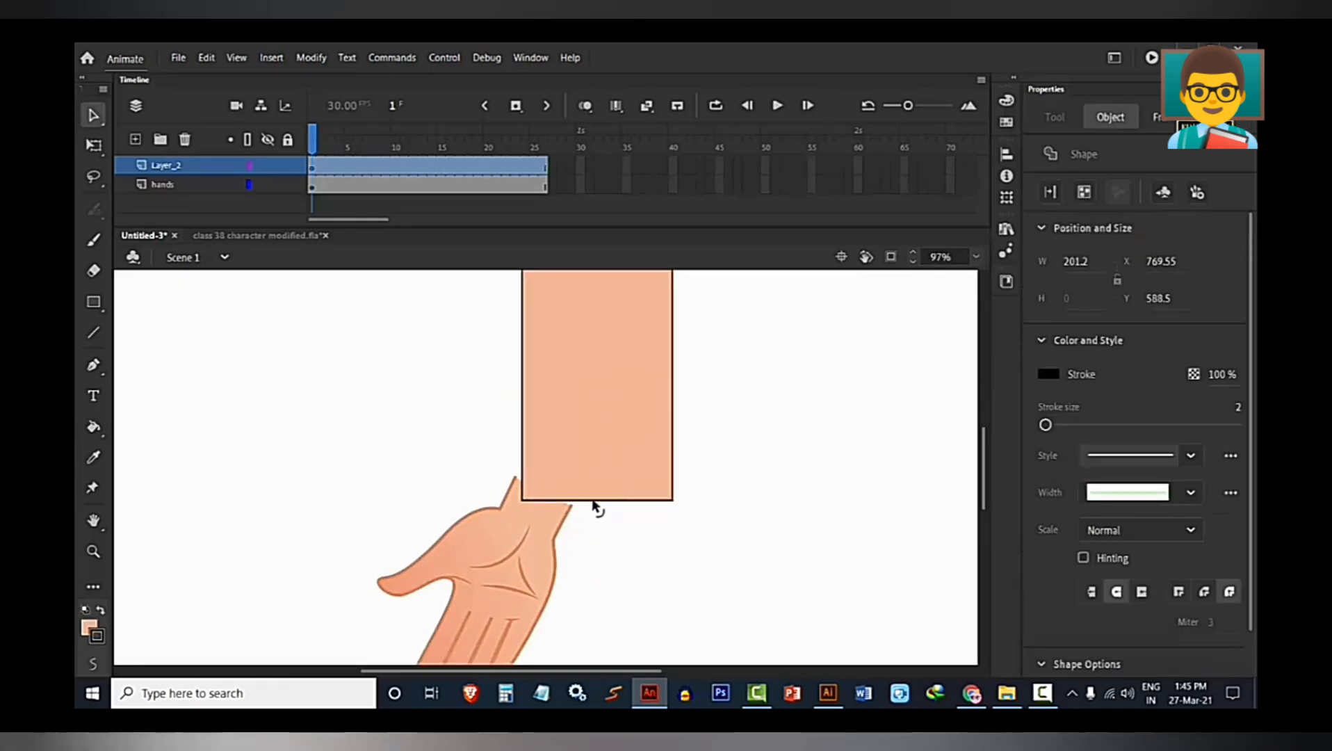
{"action": "double_click", "coordinate": [594, 501]}
{"action": "left_click", "coordinate": [105, 637]}
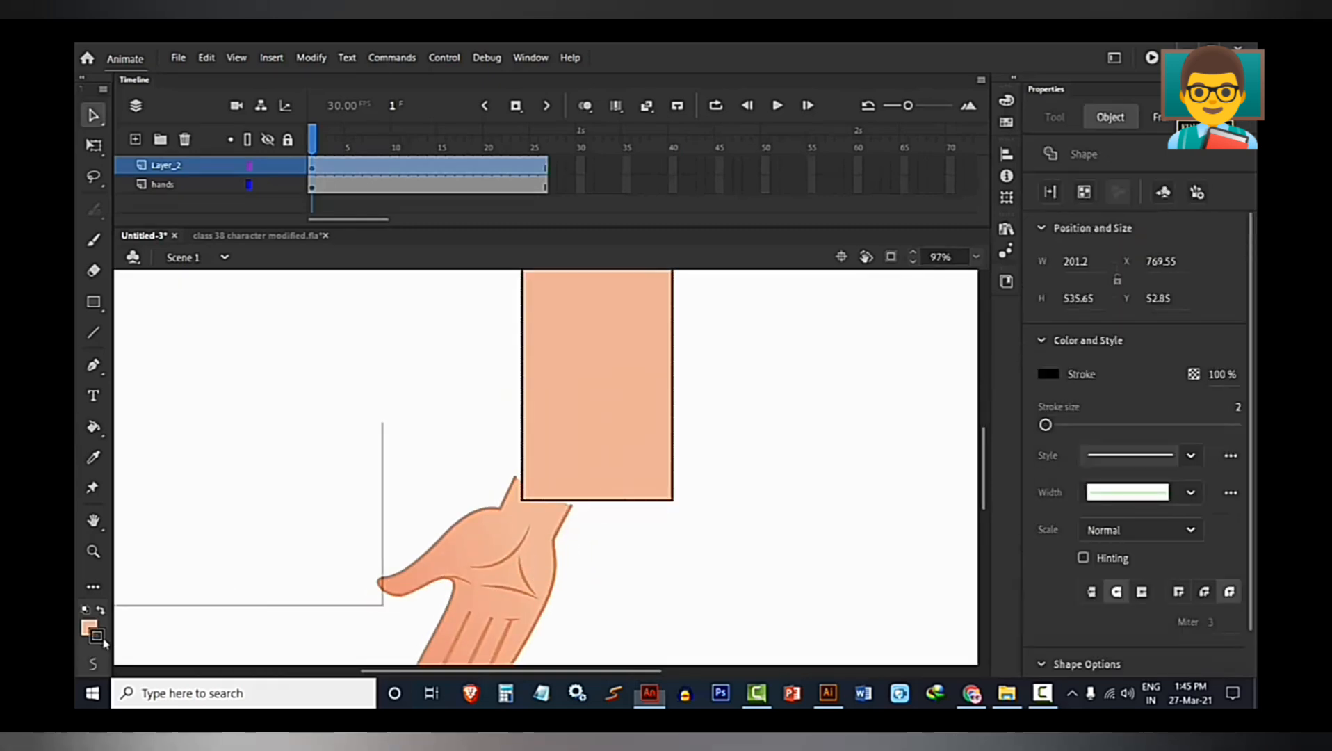
{"action": "left_click", "coordinate": [558, 573]}
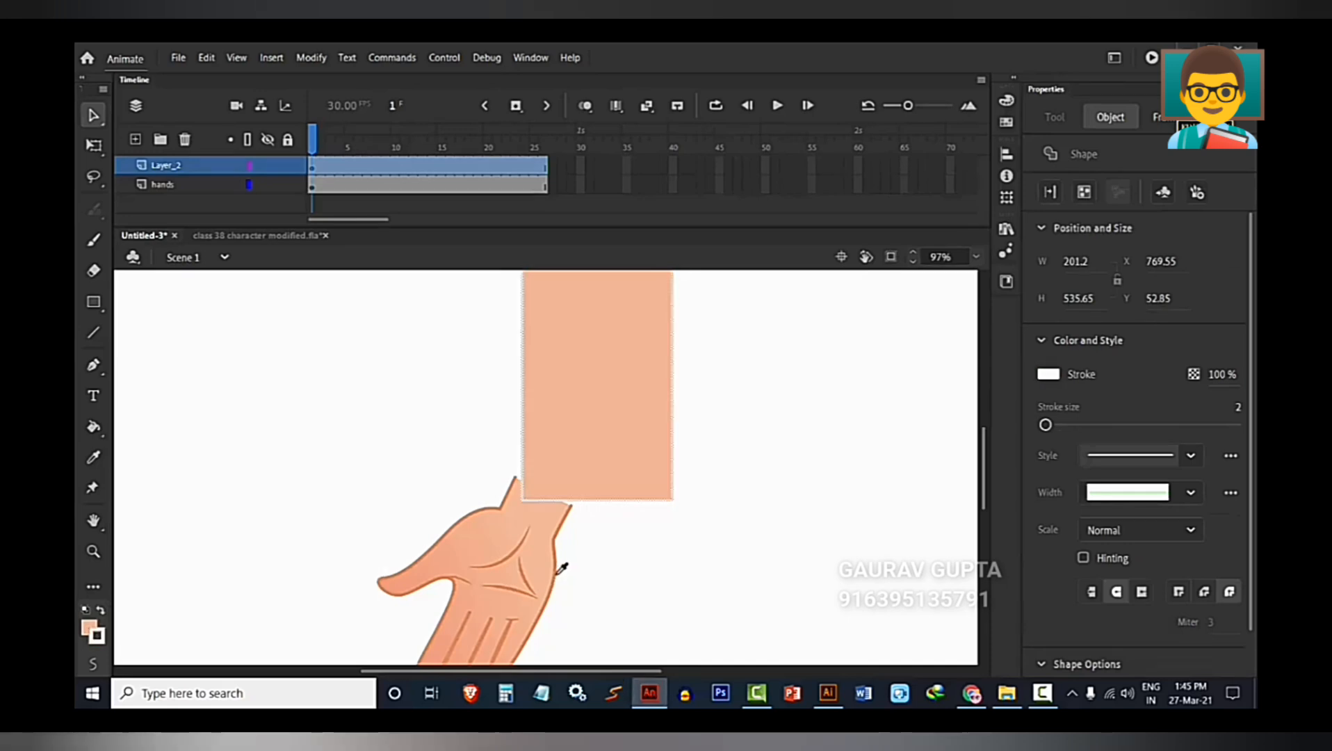
{"action": "left_click", "coordinate": [97, 635]}
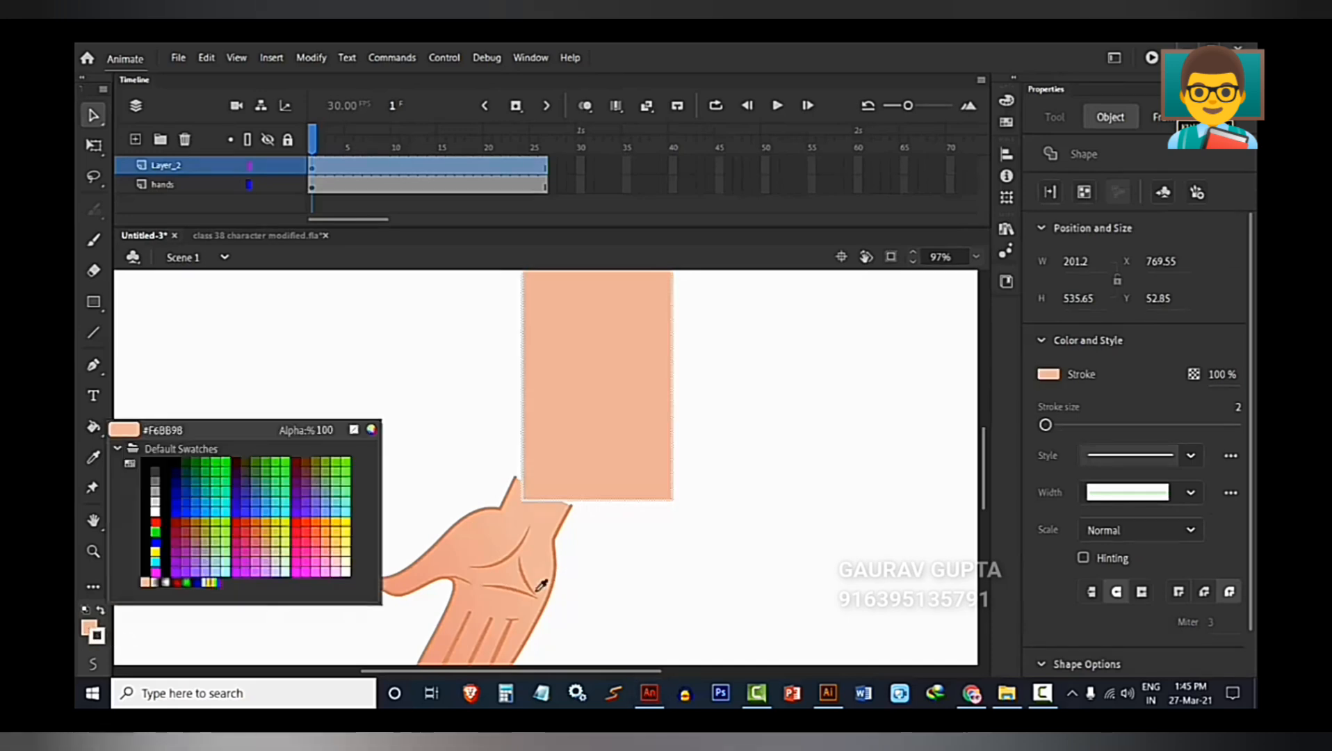
{"action": "left_click", "coordinate": [557, 563]}
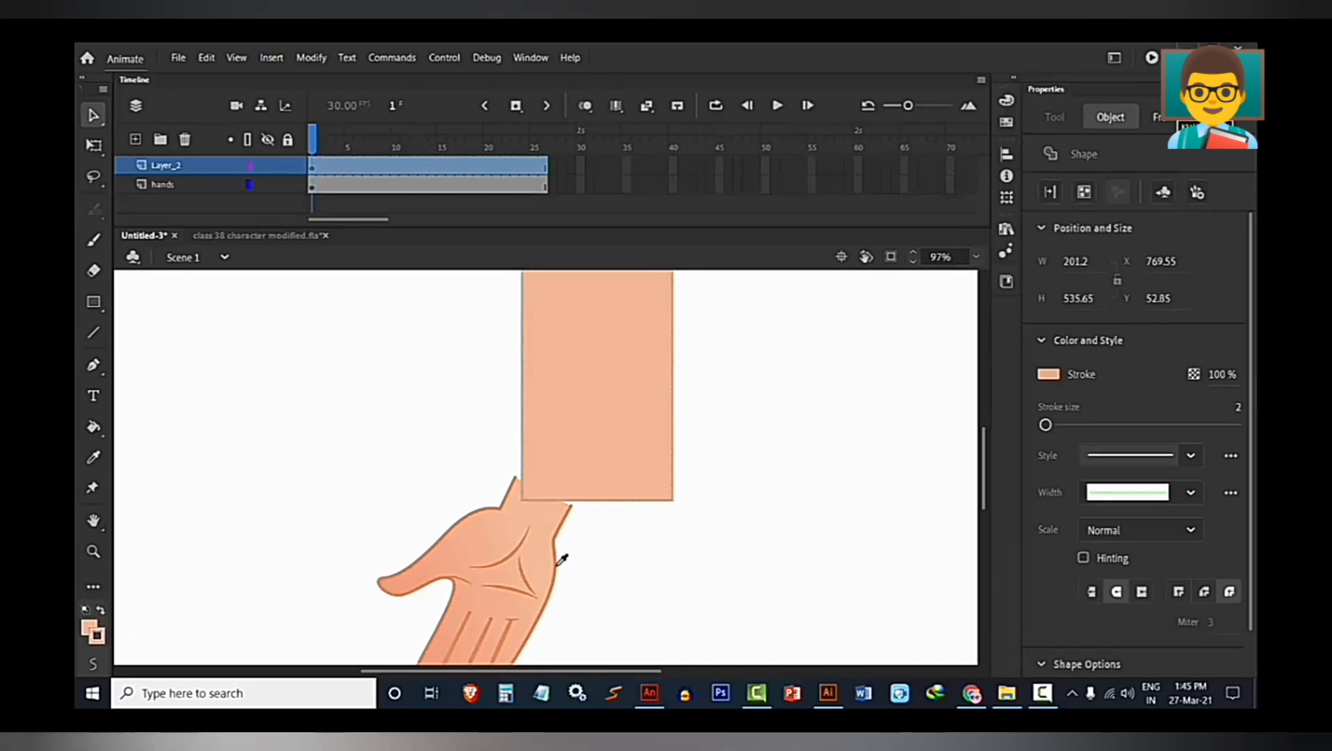
Recolour the forearm's whole outline with the darker orange #E18B5A sampled from the hand's outline.
{"action": "left_click", "coordinate": [437, 479]}
{"action": "scroll", "coordinate": [425, 475], "scroll_direction": "down", "scroll_amount": 3}
{"action": "scroll", "coordinate": [518, 451], "scroll_direction": "up", "scroll_amount": 2}
{"action": "scroll", "coordinate": [518, 451], "scroll_direction": "up", "scroll_amount": 1}
{"action": "double_click", "coordinate": [549, 532]}
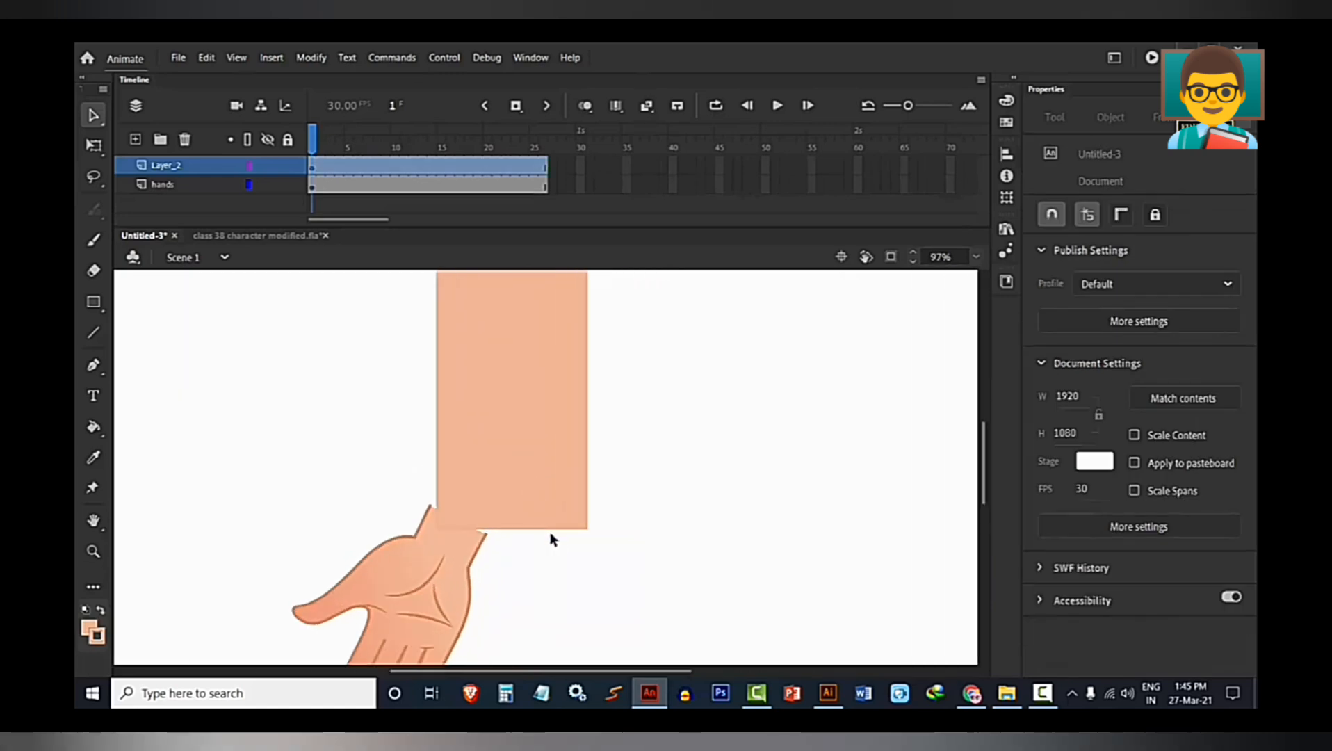
{"action": "left_click_drag", "start_coordinate": [251, 524], "coordinate": [330, 449]}
{"action": "scroll", "coordinate": [554, 514], "scroll_direction": "up", "scroll_amount": 3}
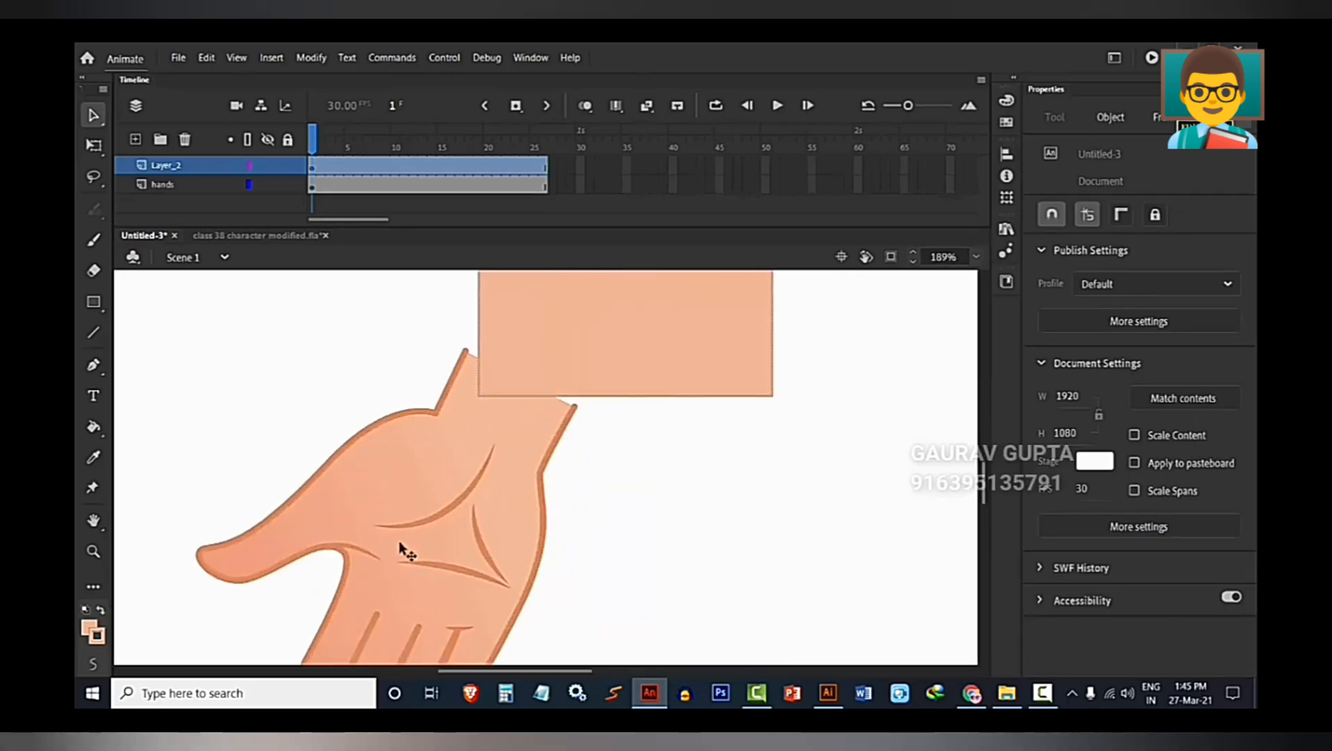
{"action": "left_click", "coordinate": [98, 635]}
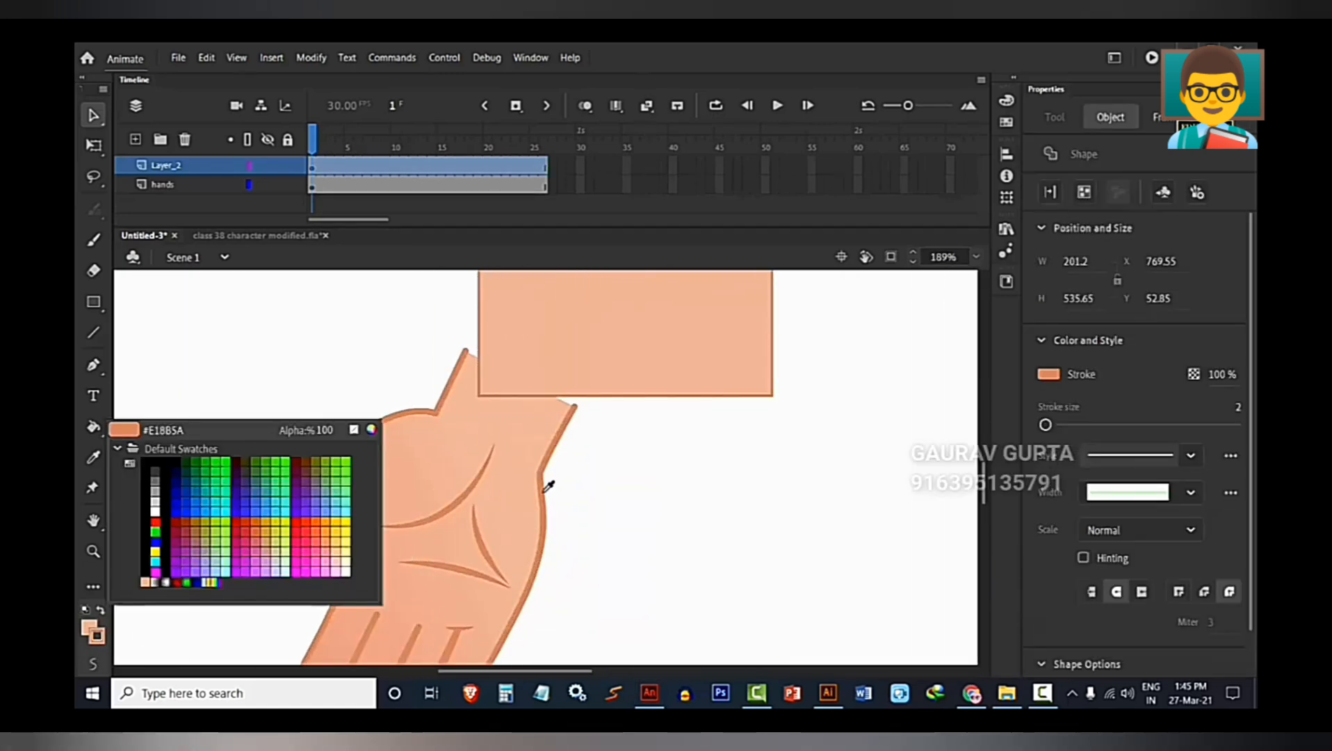
{"action": "left_click", "coordinate": [548, 487]}
{"action": "left_click", "coordinate": [597, 498]}
{"action": "scroll", "coordinate": [657, 484], "scroll_direction": "down", "scroll_amount": 5}
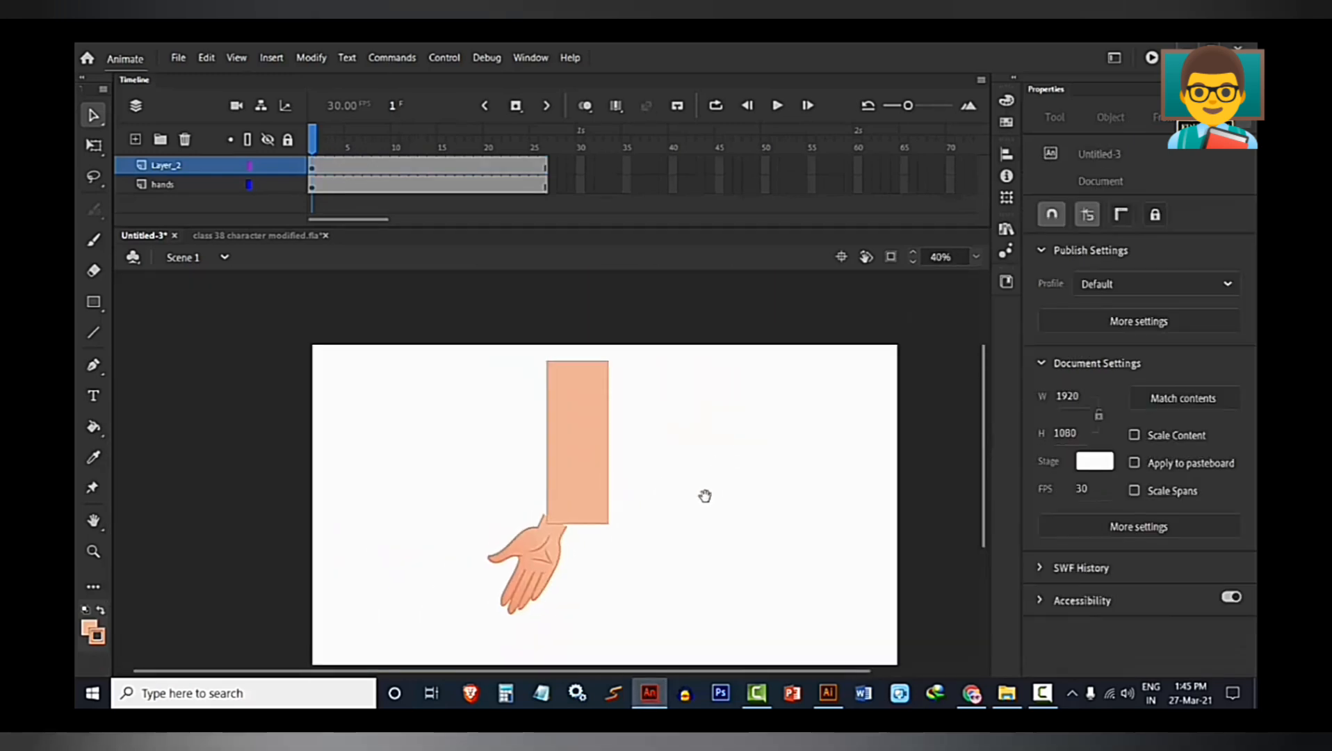
Pull the forearm rectangle's lower corners onto the two edges of the wrist so it tapers toward the hand.
{"action": "left_click", "coordinate": [604, 463]}
{"action": "scroll", "coordinate": [642, 465], "scroll_direction": "up", "scroll_amount": 2}
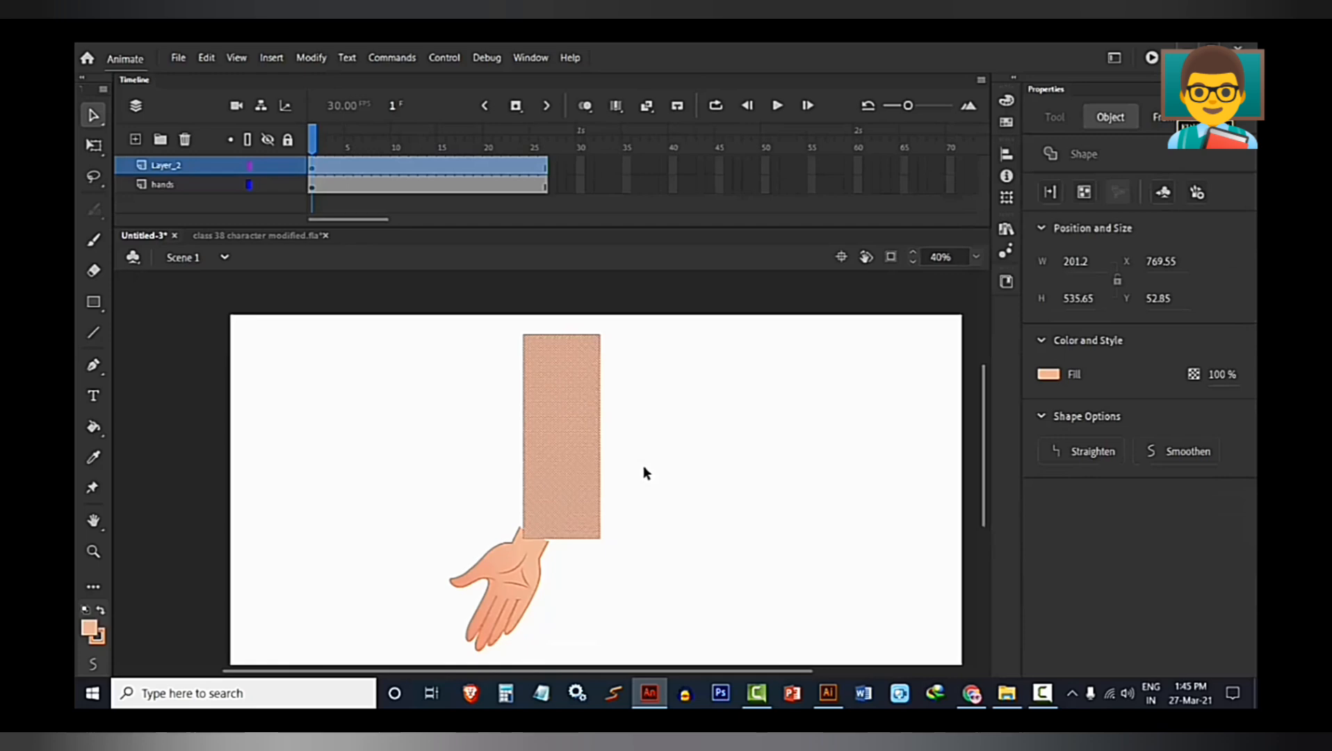
{"action": "left_click", "coordinate": [636, 466]}
{"action": "double_click", "coordinate": [571, 477]}
{"action": "key", "text": "q"}
{"action": "left_click", "coordinate": [618, 552]}
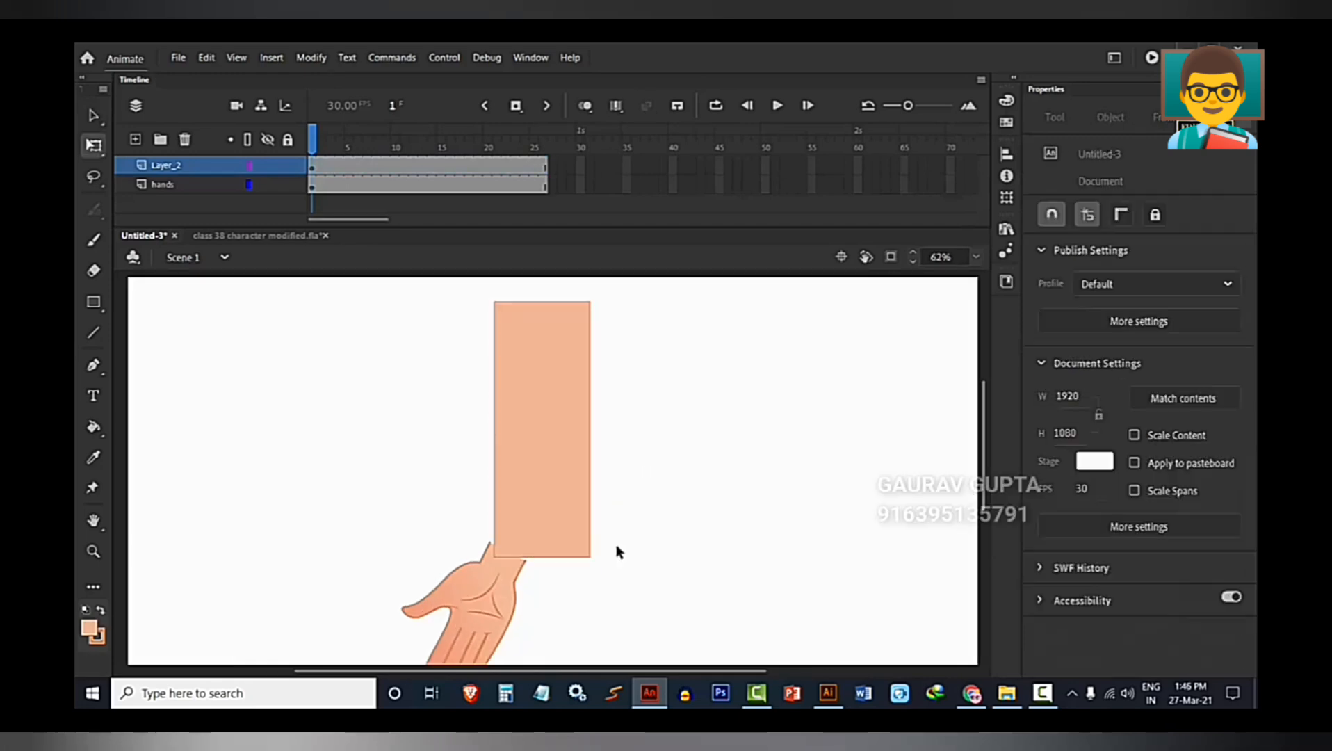
{"action": "scroll", "coordinate": [567, 581], "scroll_direction": "up", "scroll_amount": 2}
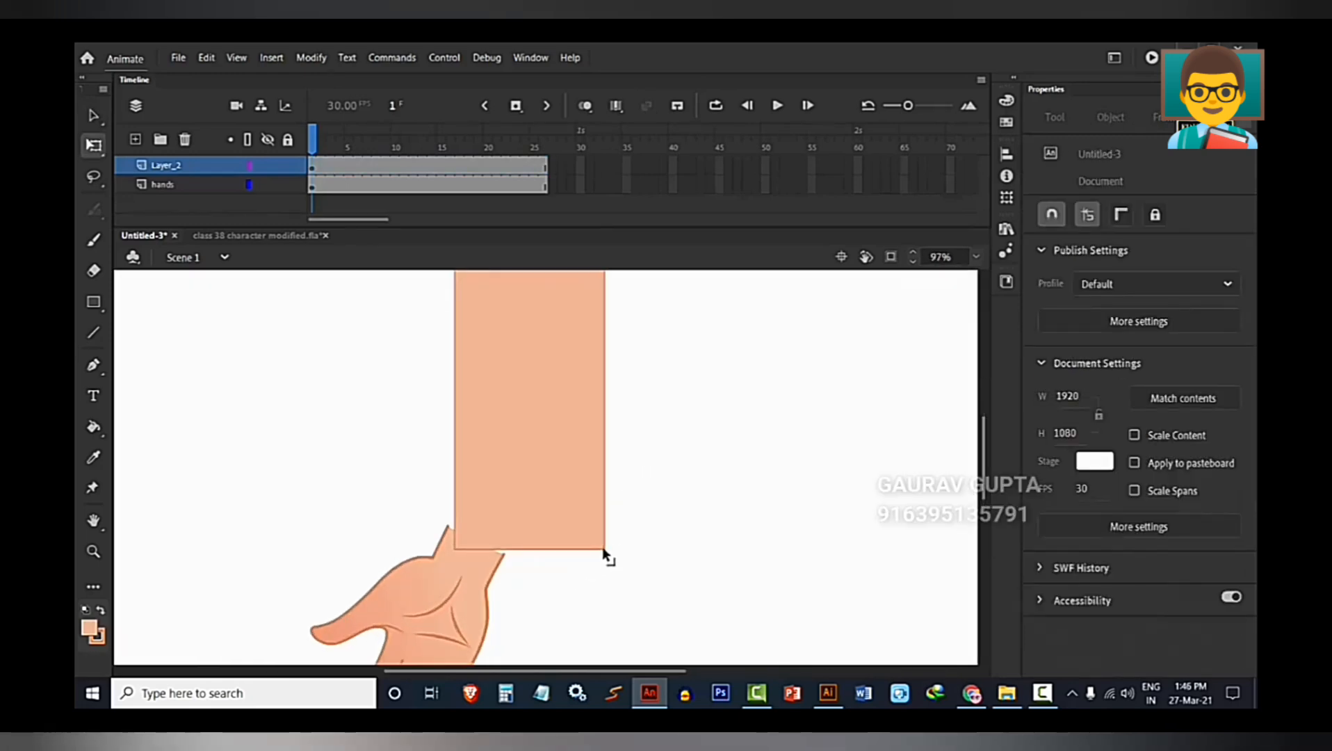
{"action": "left_click_drag", "start_coordinate": [604, 549], "coordinate": [456, 551]}
Move Layer_2 with the forearm below the hands layer.
{"action": "left_click_drag", "start_coordinate": [202, 166], "coordinate": [200, 195]}
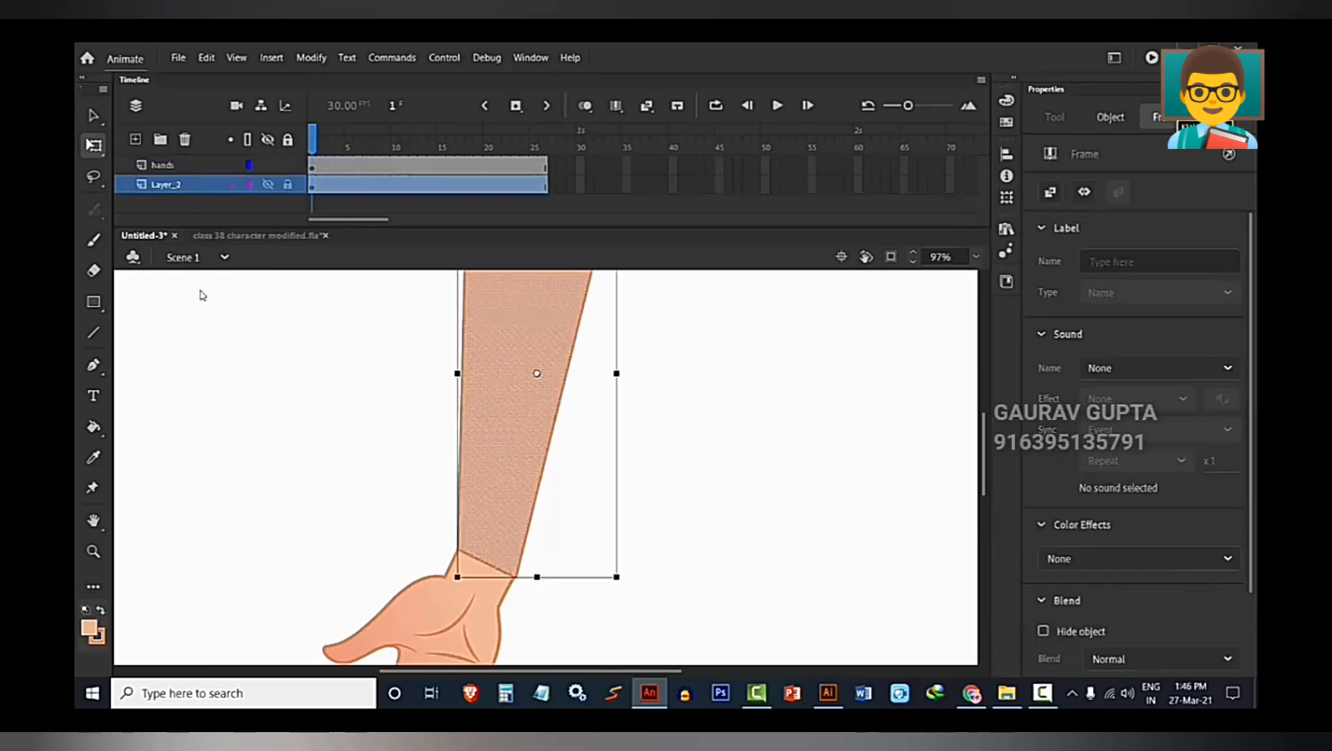
{"action": "left_click_drag", "start_coordinate": [342, 493], "coordinate": [340, 582]}
{"action": "left_click", "coordinate": [349, 384]}
{"action": "left_click_drag", "start_coordinate": [349, 383], "coordinate": [349, 422]}
{"action": "scroll", "coordinate": [504, 425], "scroll_direction": "down", "scroll_amount": 4}
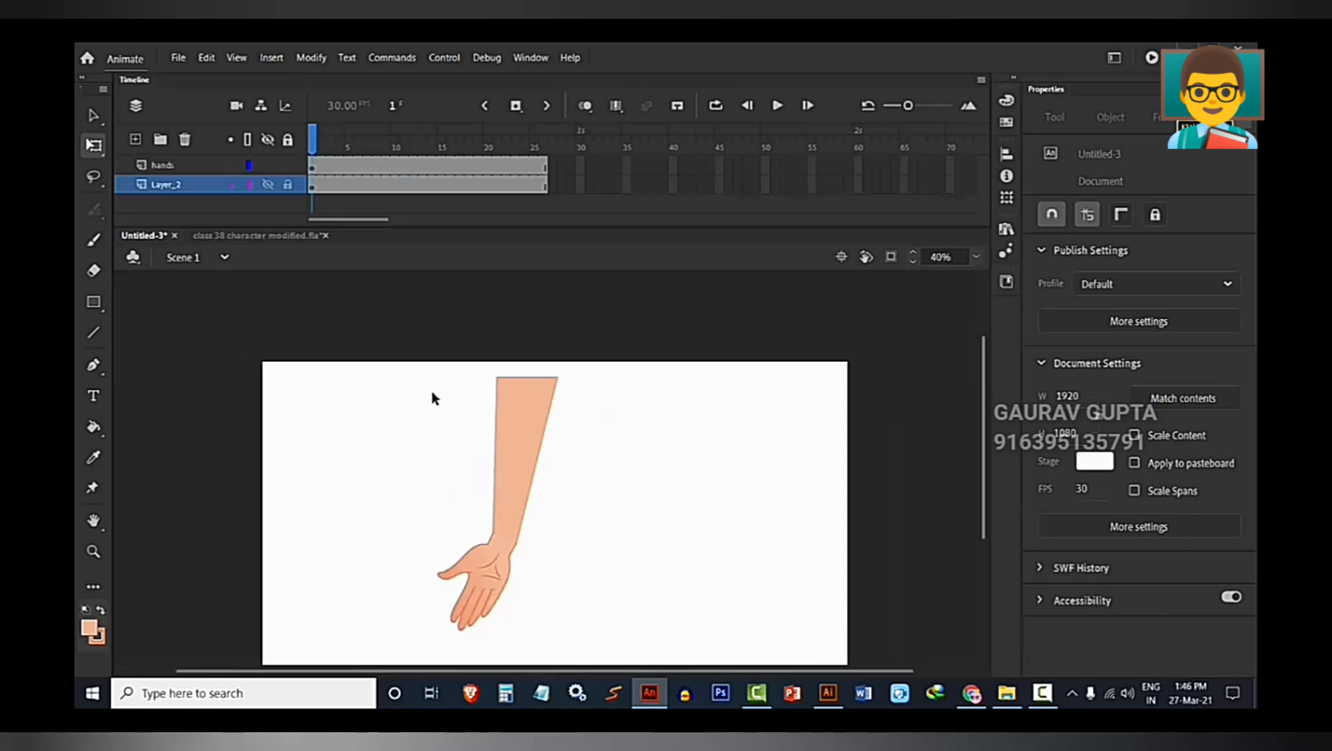
Shift the forearm's upper corners so it slants up to the right, and bow its long sides slightly.
{"action": "scroll", "coordinate": [492, 393], "scroll_direction": "up", "scroll_amount": 2}
{"action": "left_click_drag", "start_coordinate": [496, 376], "coordinate": [528, 433]}
{"action": "left_click_drag", "start_coordinate": [589, 369], "coordinate": [619, 416]}
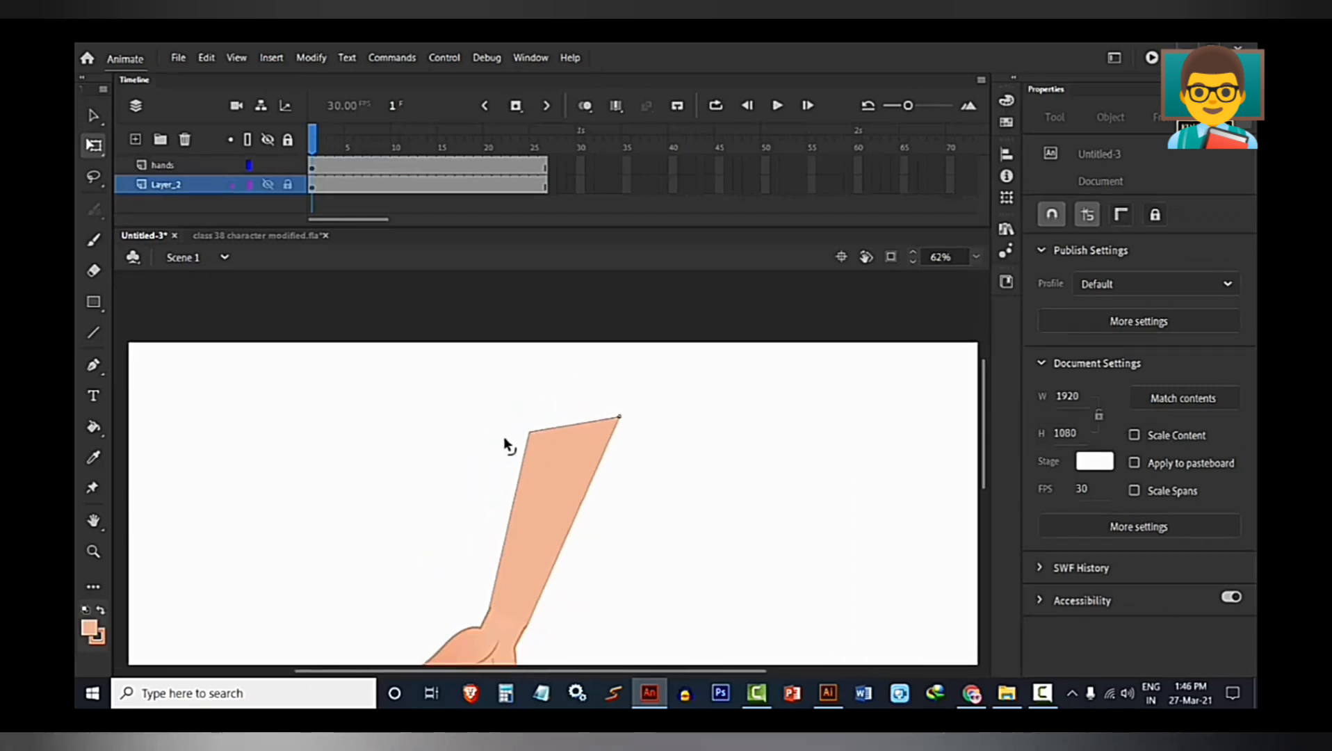
{"action": "left_click_drag", "start_coordinate": [528, 431], "coordinate": [536, 394]}
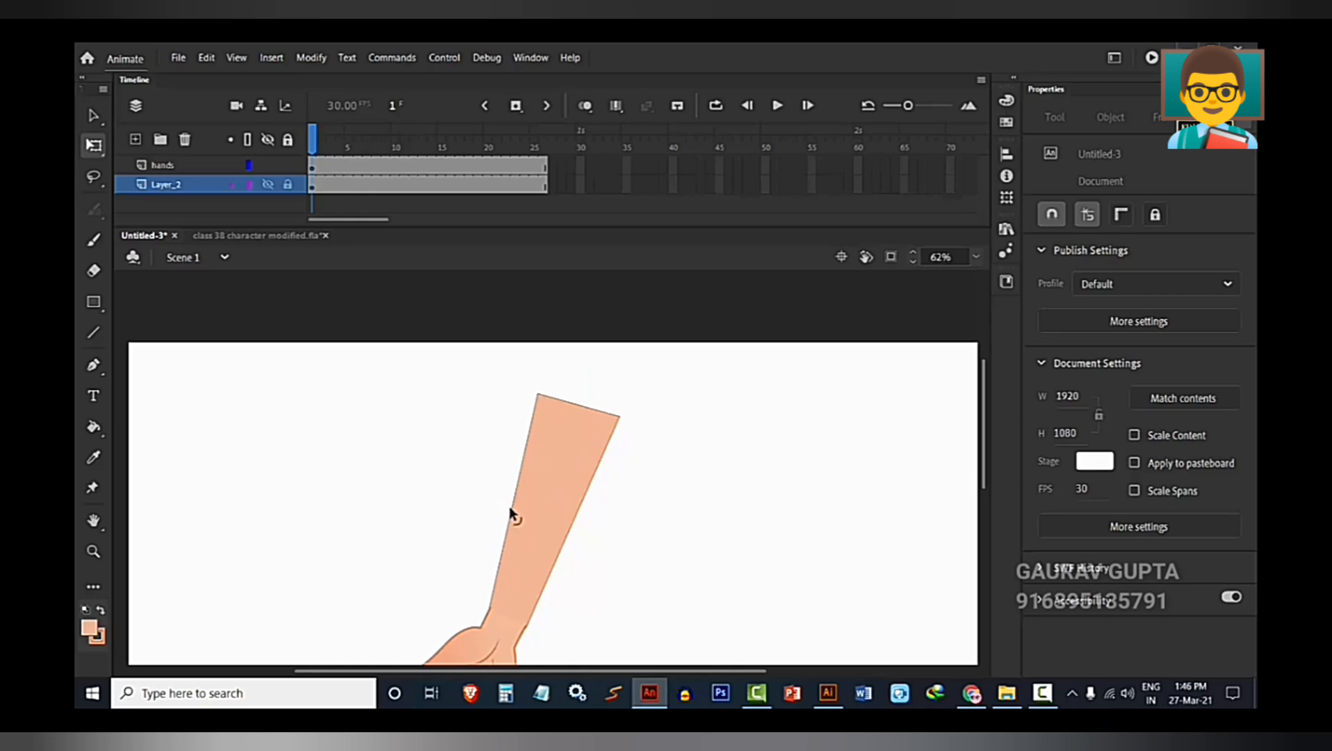
{"action": "left_click_drag", "start_coordinate": [509, 508], "coordinate": [508, 512]}
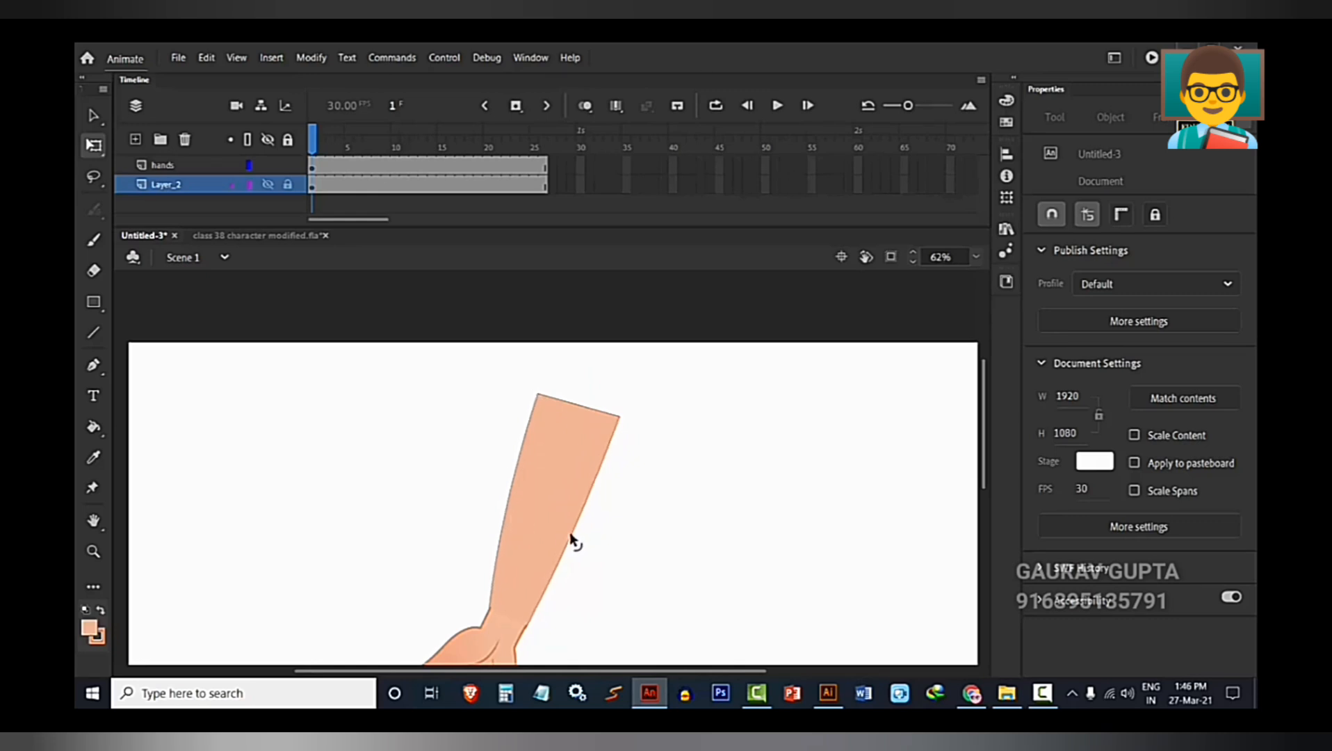
Undo the accidental shift of the forearm fill and curve the forearm's upper edge into a rounded end.
{"action": "scroll", "coordinate": [494, 594], "scroll_direction": "up", "scroll_amount": 4}
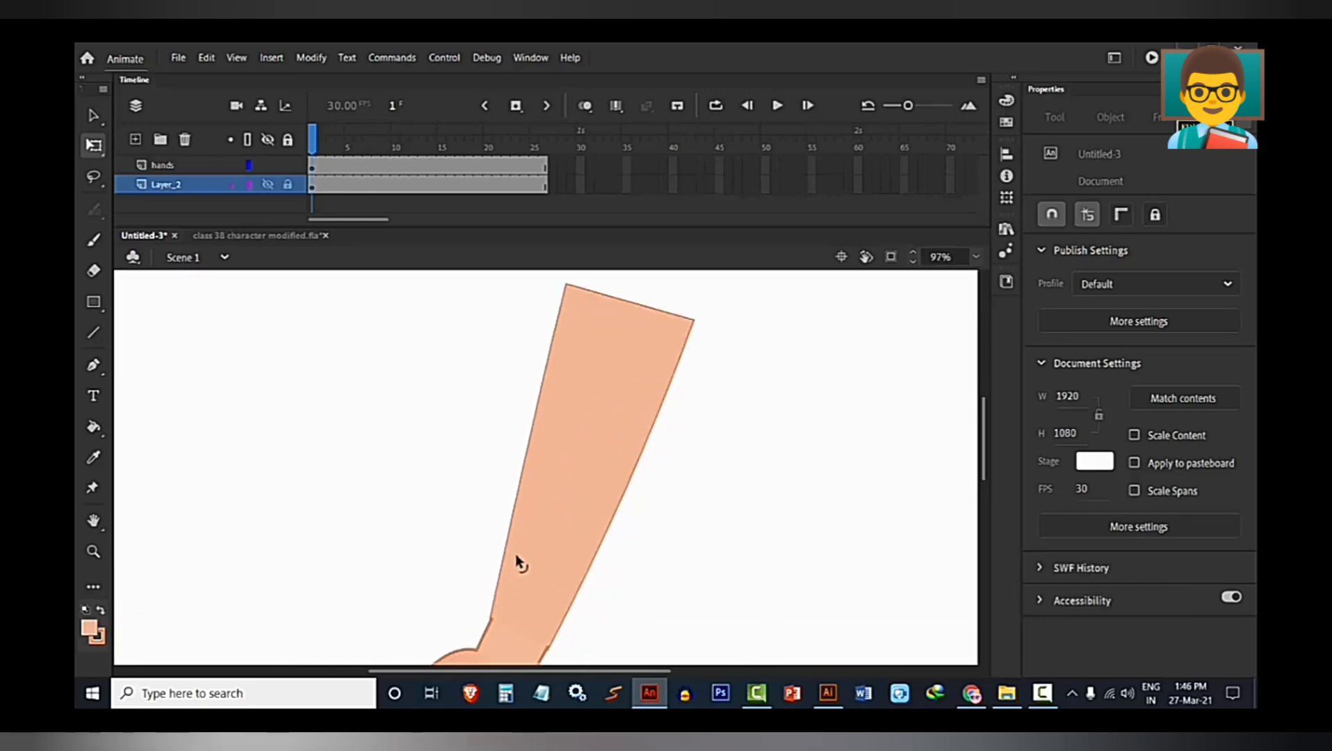
{"action": "scroll", "coordinate": [497, 626], "scroll_direction": "up", "scroll_amount": 5}
{"action": "left_click", "coordinate": [497, 591]}
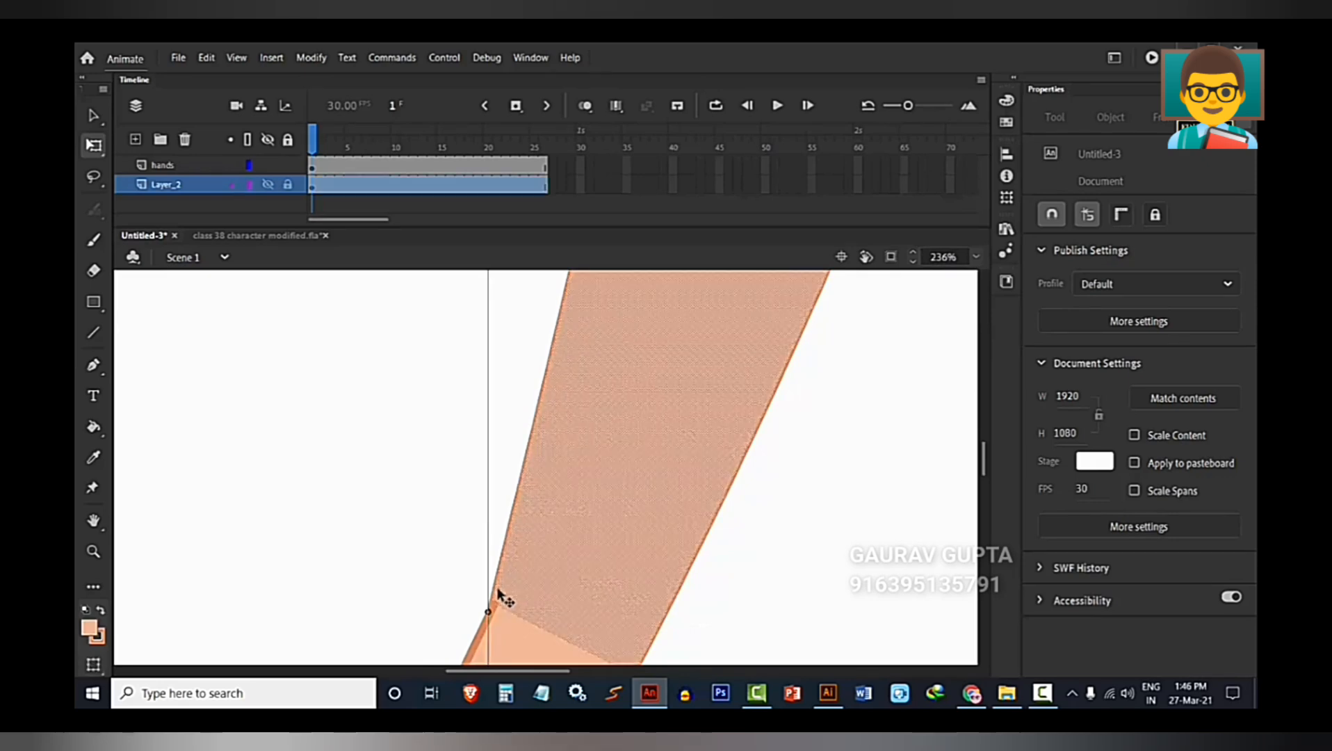
{"action": "key", "text": "ctrl+z"}
{"action": "scroll", "coordinate": [504, 579], "scroll_direction": "down", "scroll_amount": 5}
{"action": "left_click_drag", "start_coordinate": [524, 482], "coordinate": [474, 555]}
{"action": "mouse_move", "coordinate": [611, 354]}
{"action": "left_mouse_down"}
{"action": "mouse_move", "coordinate": [590, 439]}
{"action": "mouse_move", "coordinate": [617, 386]}
{"action": "left_mouse_up"}
{"action": "scroll", "coordinate": [590, 555], "scroll_direction": "down", "scroll_amount": 3}
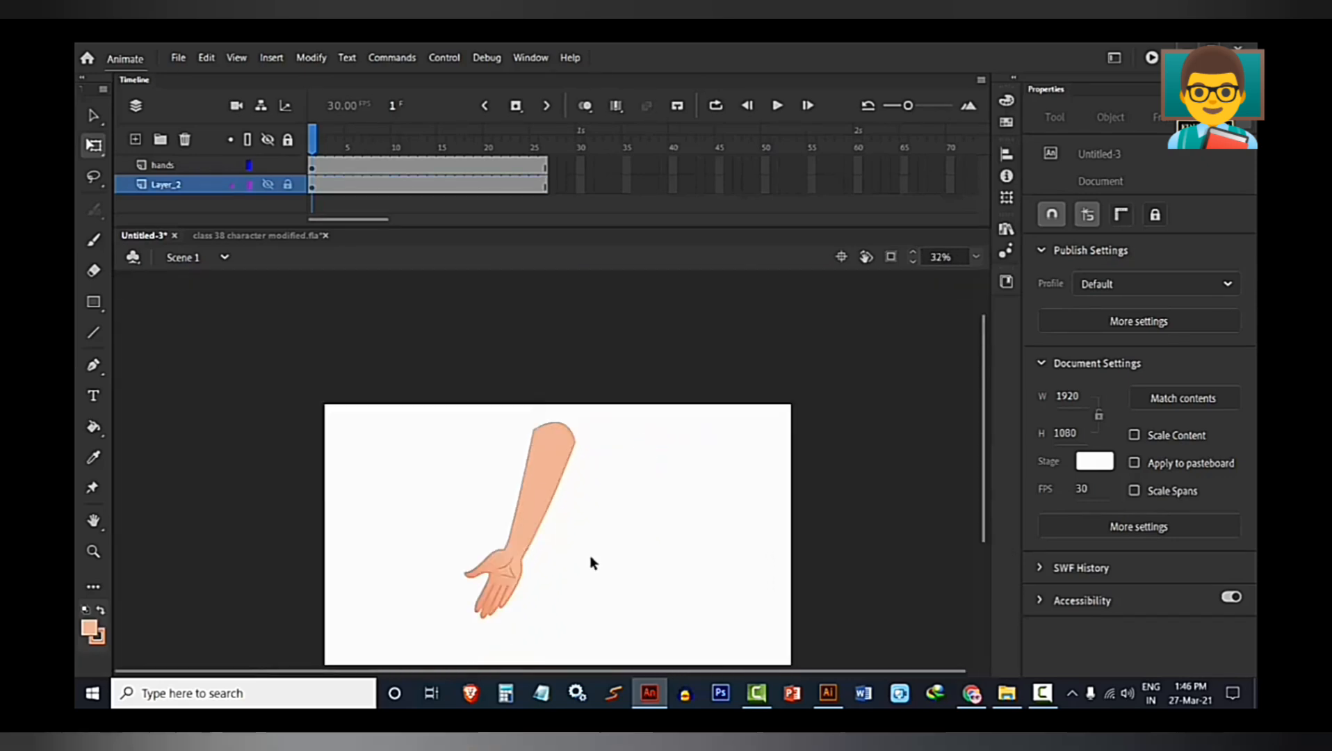
Move the hand and forearm together down and slightly left to leave room above for the upper arm.
{"action": "scroll", "coordinate": [485, 497], "scroll_direction": "up", "scroll_amount": 3}
{"action": "scroll", "coordinate": [482, 496], "scroll_direction": "down", "scroll_amount": 2}
{"action": "scroll", "coordinate": [434, 459], "scroll_direction": "up", "scroll_amount": 1}
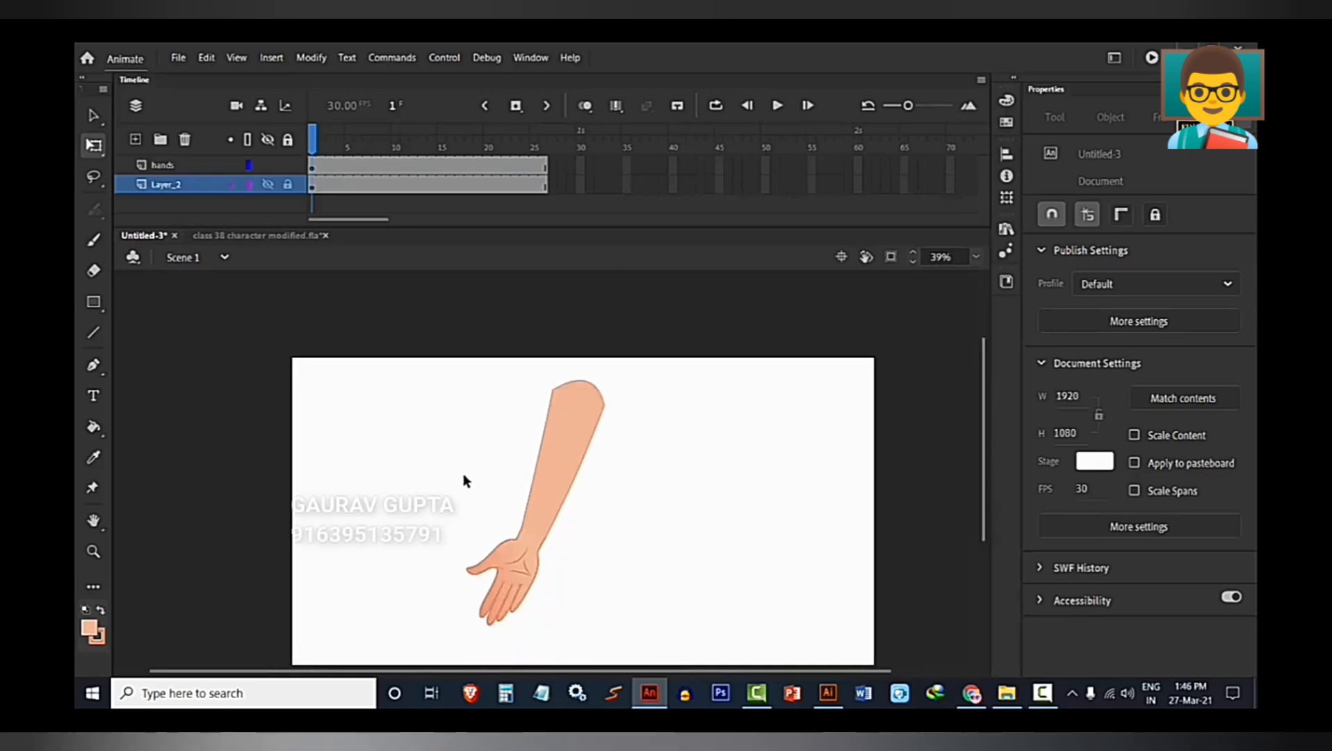
{"action": "left_click_drag", "start_coordinate": [459, 377], "coordinate": [671, 662]}
{"action": "left_click_drag", "start_coordinate": [554, 438], "coordinate": [516, 539]}
{"action": "left_click", "coordinate": [473, 408]}
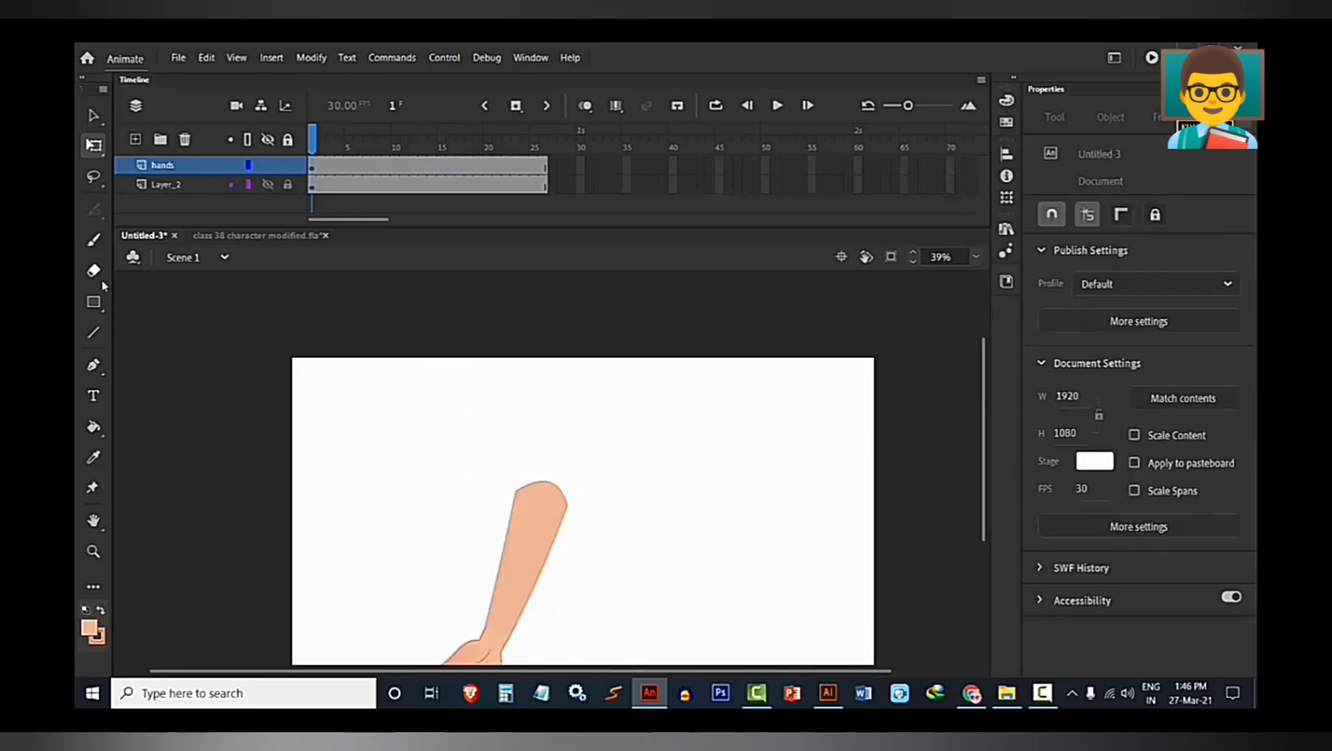
Draw a skin-coloured upper arm rectangle above the forearm and fit its lower corners to the elbow.
{"action": "left_click", "coordinate": [93, 301]}
{"action": "left_click_drag", "start_coordinate": [514, 381], "coordinate": [563, 510]}
{"action": "scroll", "coordinate": [584, 506], "scroll_direction": "up", "scroll_amount": 2, "text": "ctrl"}
{"action": "key", "text": "v"}
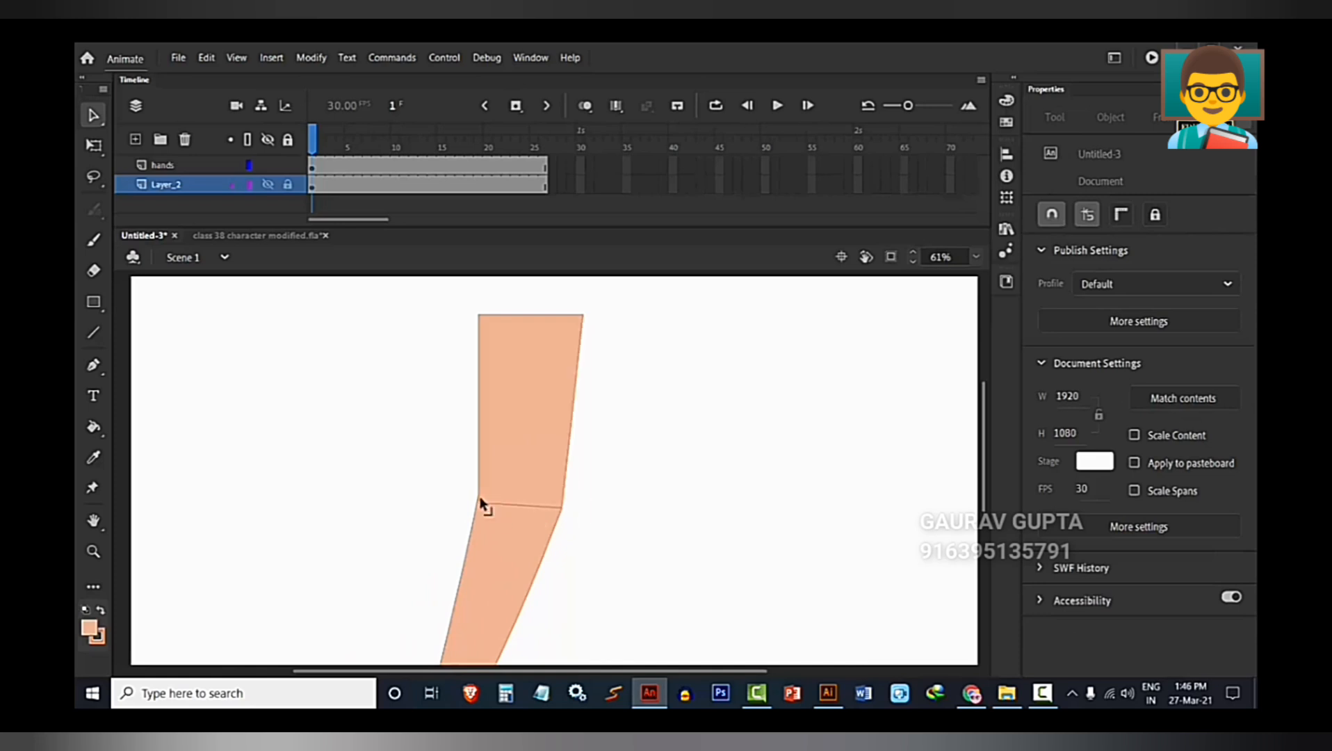
{"action": "mouse_move", "coordinate": [480, 499]}
{"action": "left_mouse_down"}
{"action": "mouse_move", "coordinate": [497, 490]}
{"action": "mouse_move", "coordinate": [479, 494]}
{"action": "left_mouse_up"}
Bow the upper arm's sides outward and round its shoulder end, about 248 by 471 px overall.
{"action": "left_click_drag", "start_coordinate": [573, 377], "coordinate": [606, 454]}
{"action": "left_click_drag", "start_coordinate": [490, 466], "coordinate": [483, 464]}
{"action": "left_click_drag", "start_coordinate": [534, 377], "coordinate": [538, 348]}
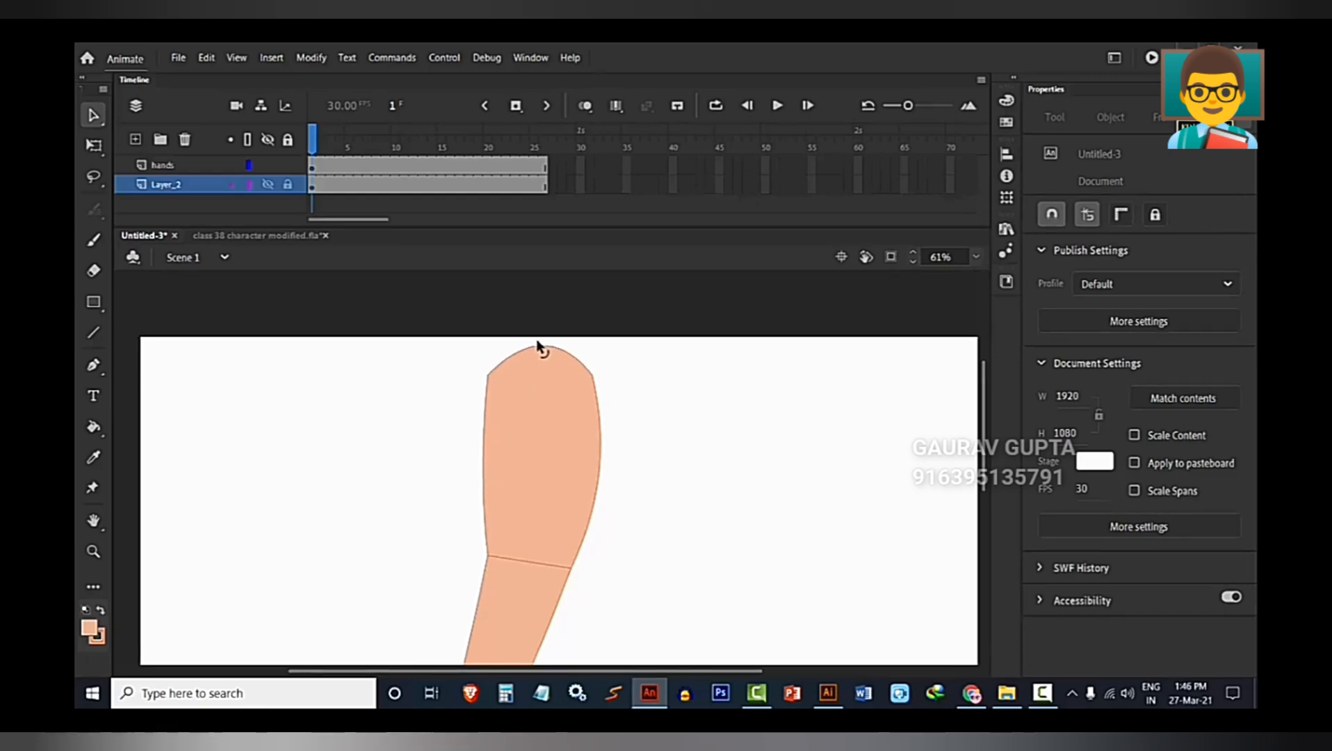
Delete the elbow line inside the upper arm's drawing object and return to Scene 1.
{"action": "scroll", "coordinate": [547, 445], "scroll_direction": "up", "scroll_amount": 4}
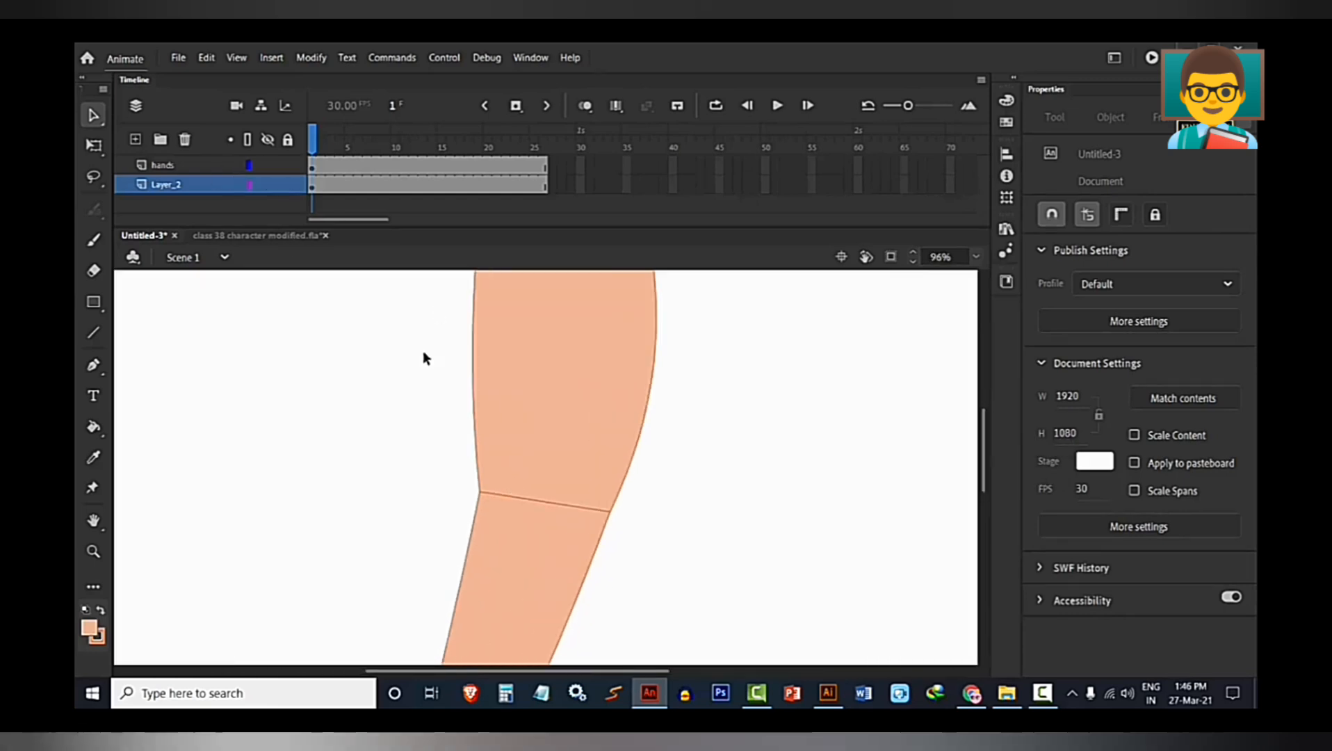
{"action": "scroll", "coordinate": [488, 451], "scroll_direction": "up", "scroll_amount": 1}
{"action": "double_click", "coordinate": [506, 464]}
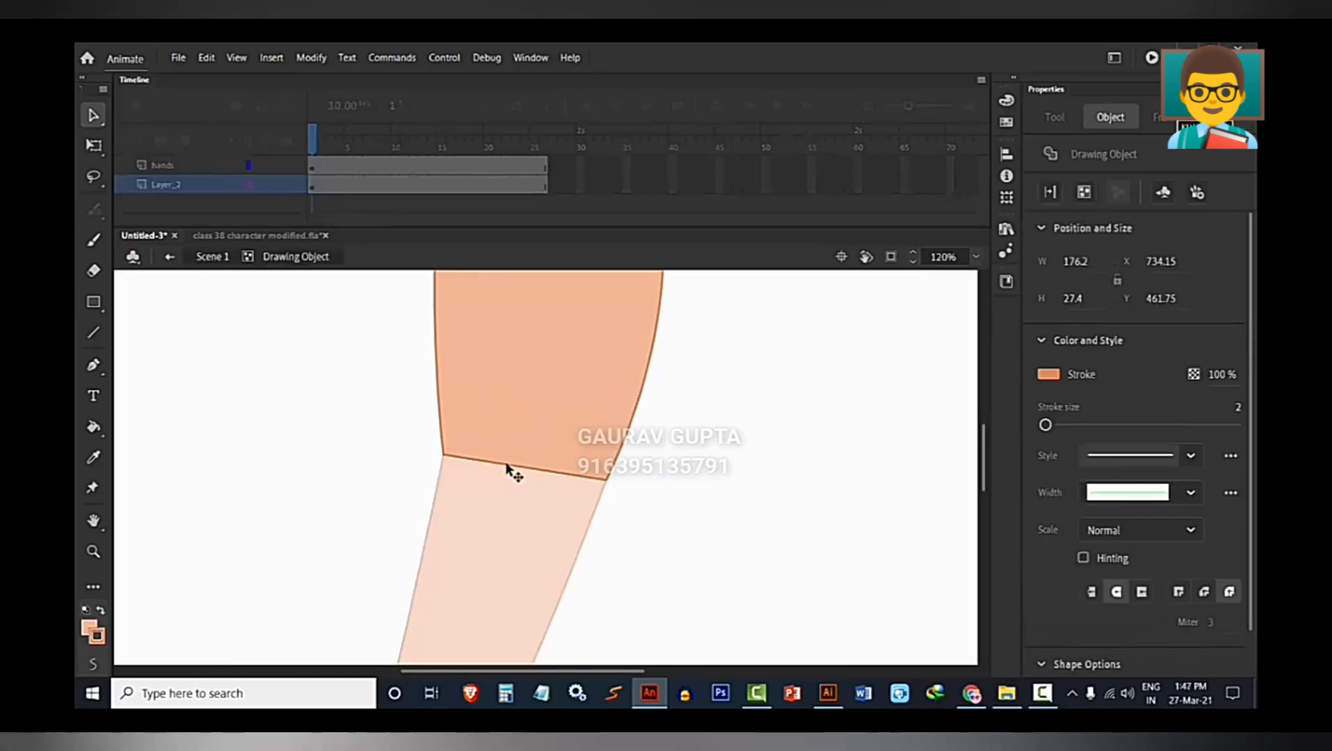
{"action": "scroll", "coordinate": [512, 464], "scroll_direction": "up", "scroll_amount": 4}
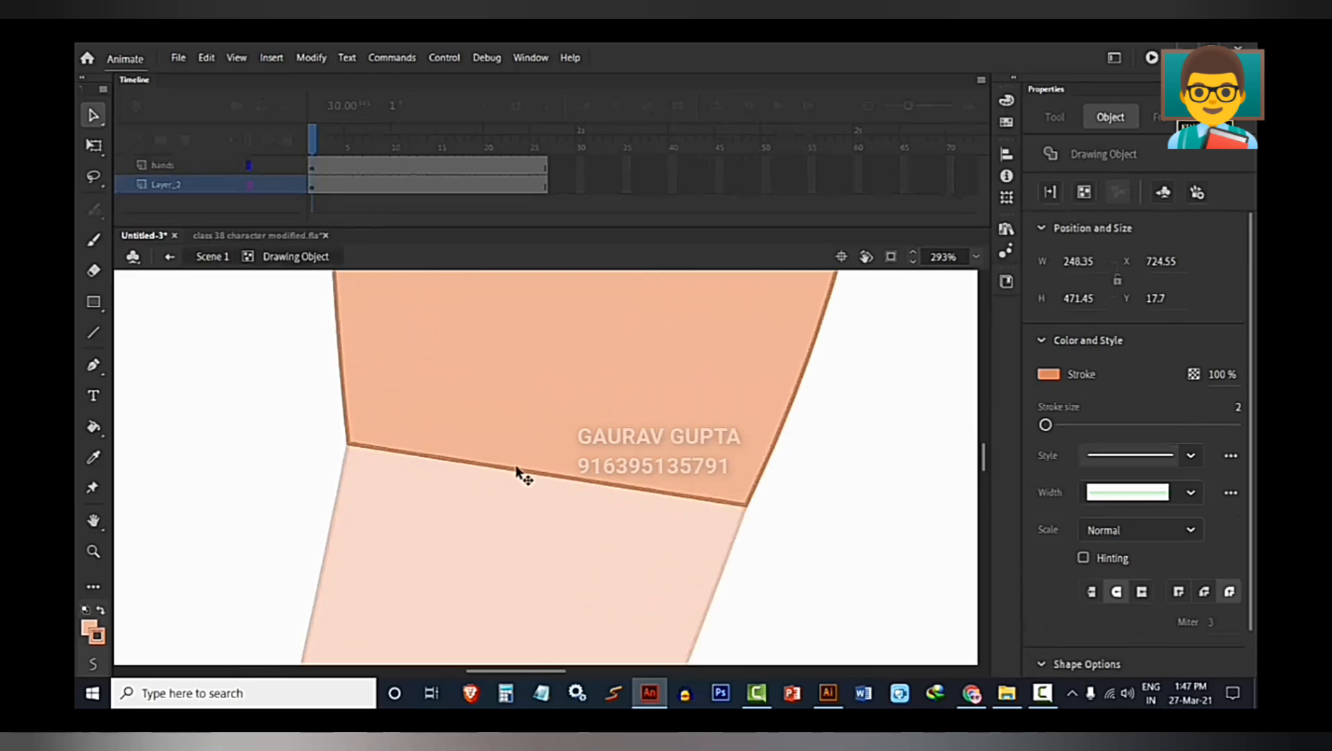
{"action": "left_click", "coordinate": [518, 472]}
{"action": "key", "text": "Delete"}
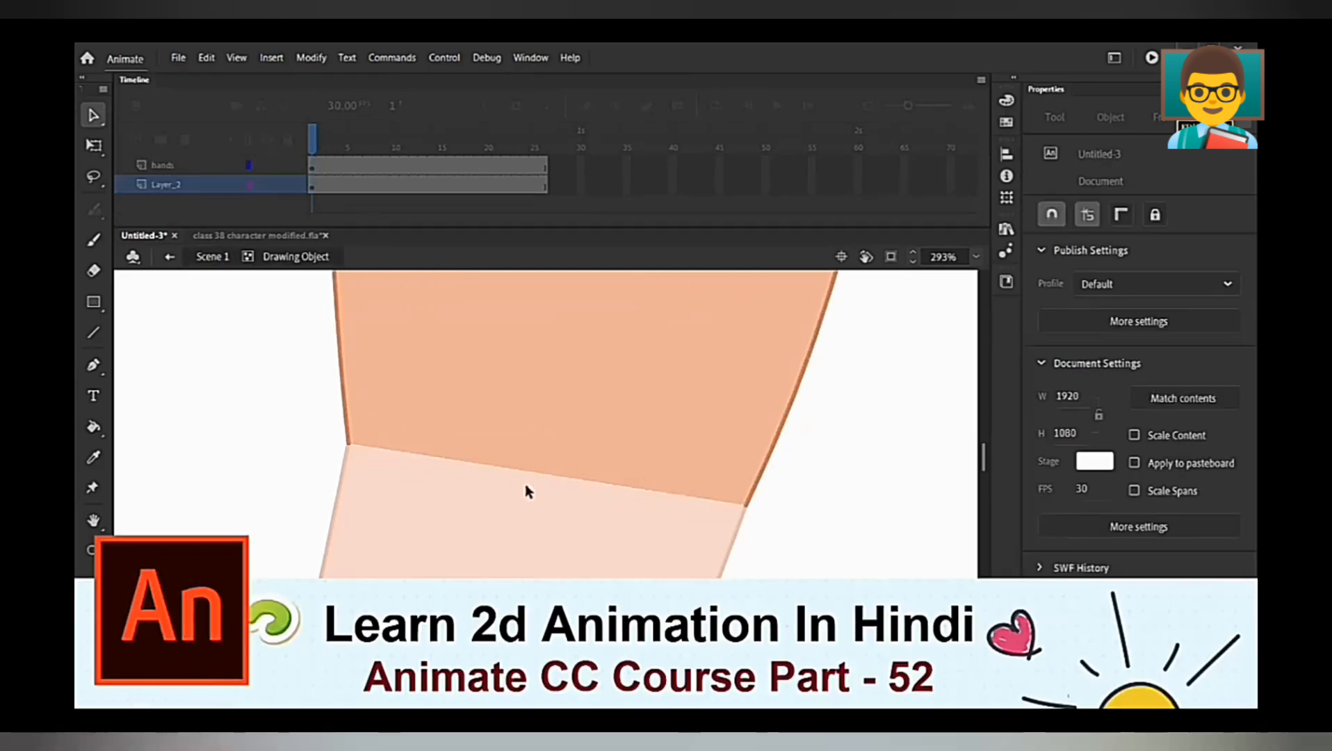
{"action": "scroll", "coordinate": [527, 494], "scroll_direction": "down", "scroll_amount": 8}
{"action": "double_click", "coordinate": [641, 501]}
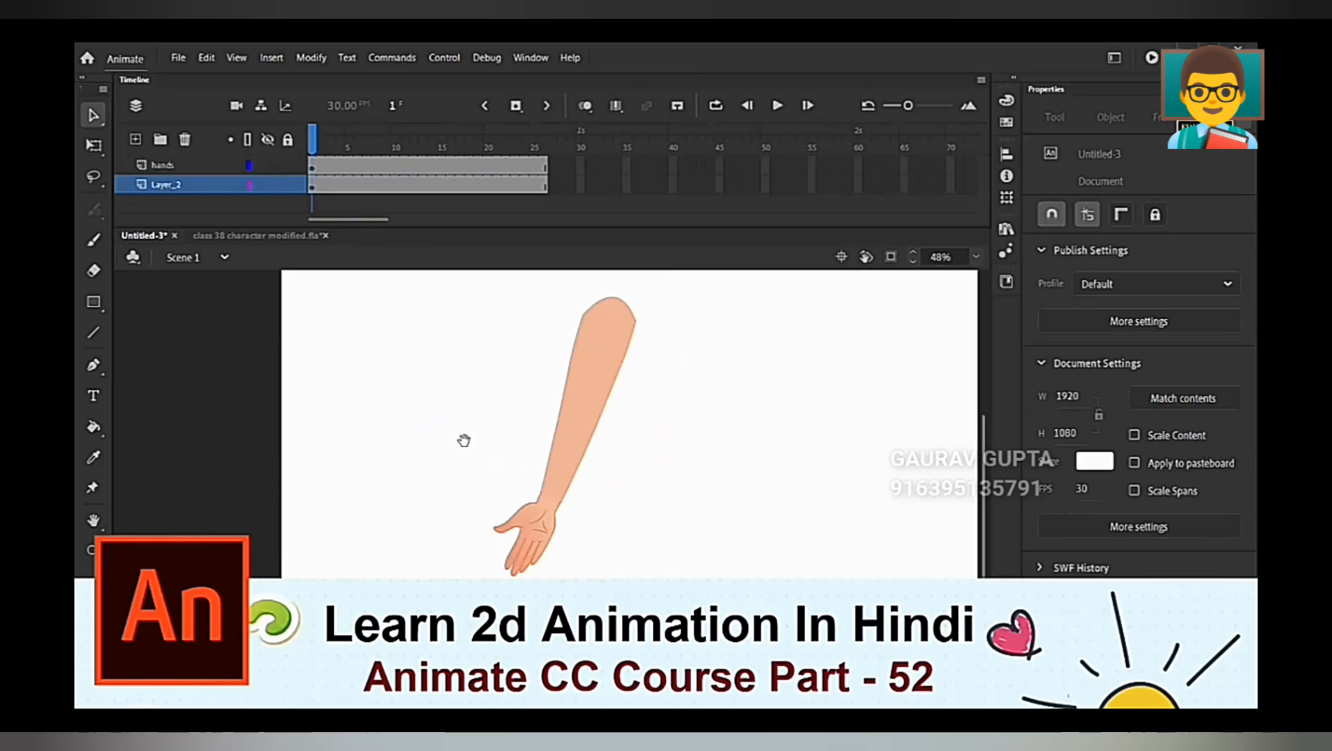
Switch the hand instance's pose by setting its first looping frame to 2.
{"action": "scroll", "coordinate": [538, 542], "scroll_direction": "up", "scroll_amount": 5}
{"action": "left_click", "coordinate": [534, 532]}
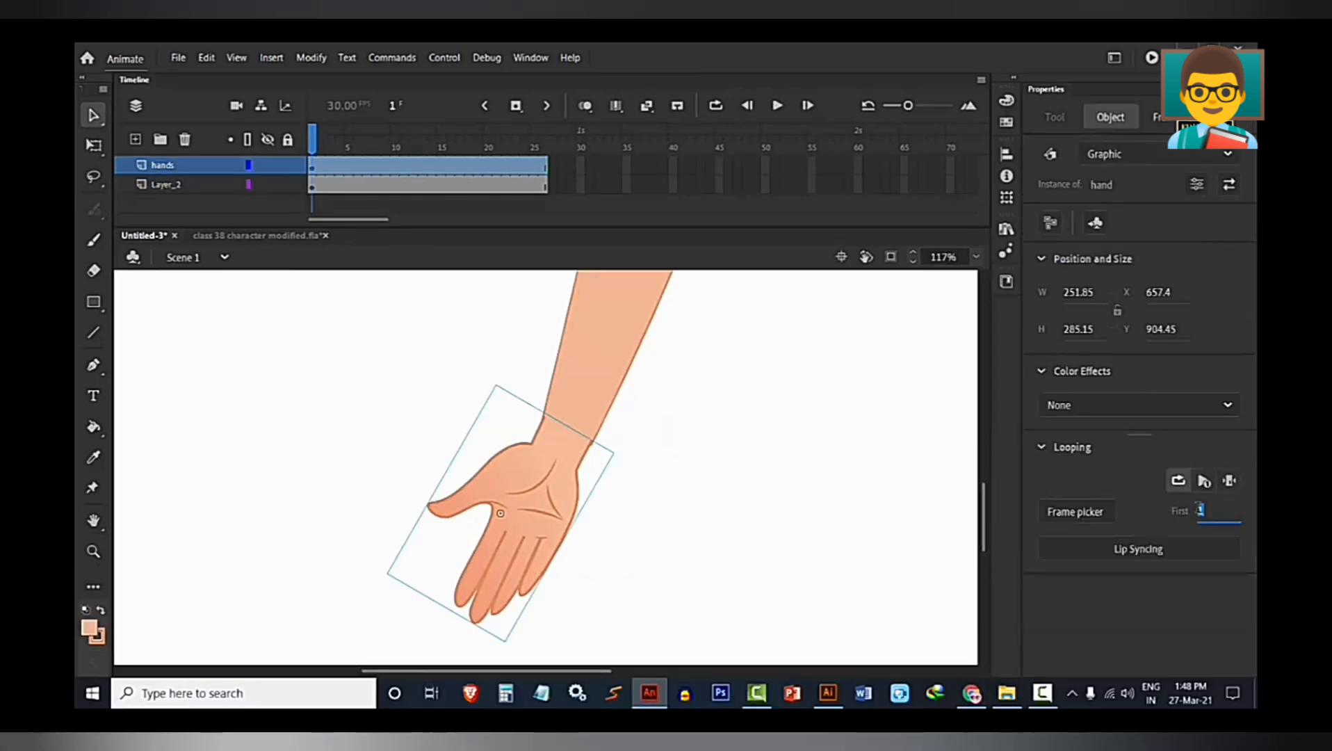
{"action": "type", "text": "2"}
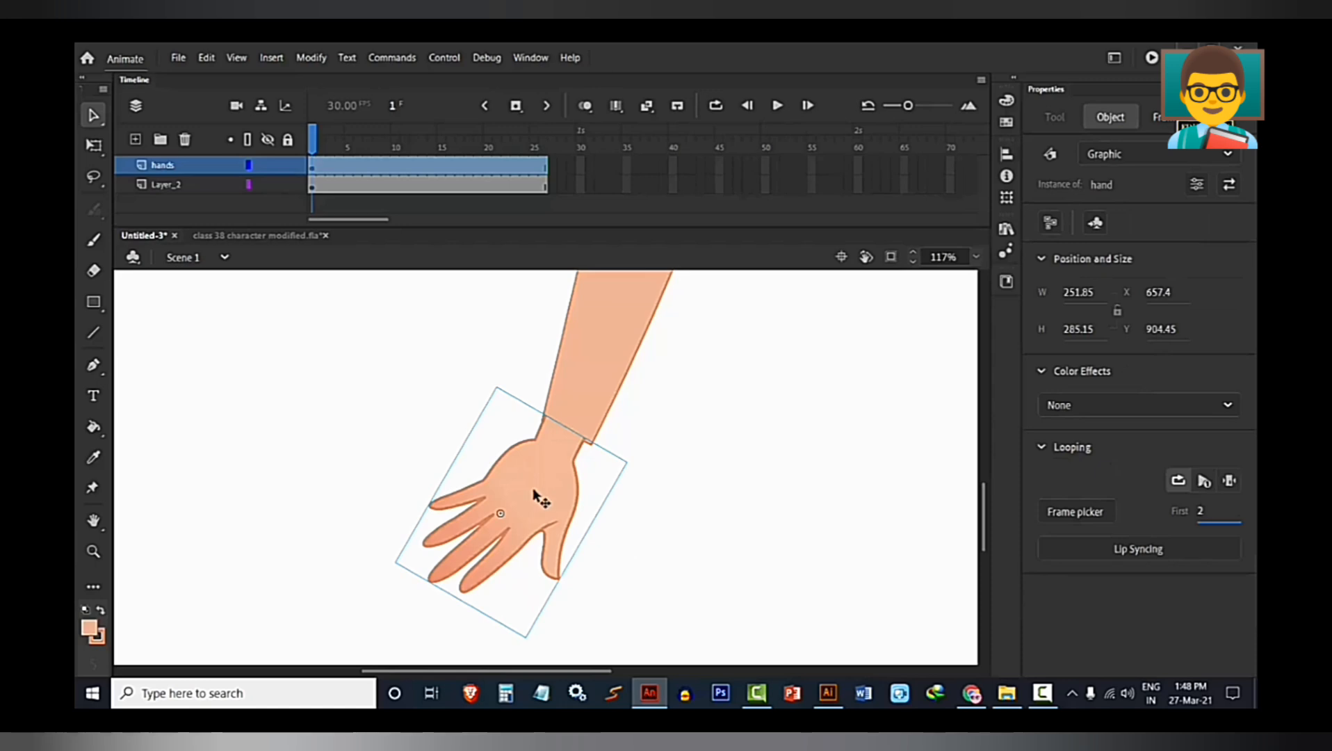
{"action": "scroll", "coordinate": [534, 489], "scroll_direction": "up", "scroll_amount": 2}
{"action": "type", "text": "q"}
{"action": "scroll", "coordinate": [639, 561], "scroll_direction": "down", "scroll_amount": 2}
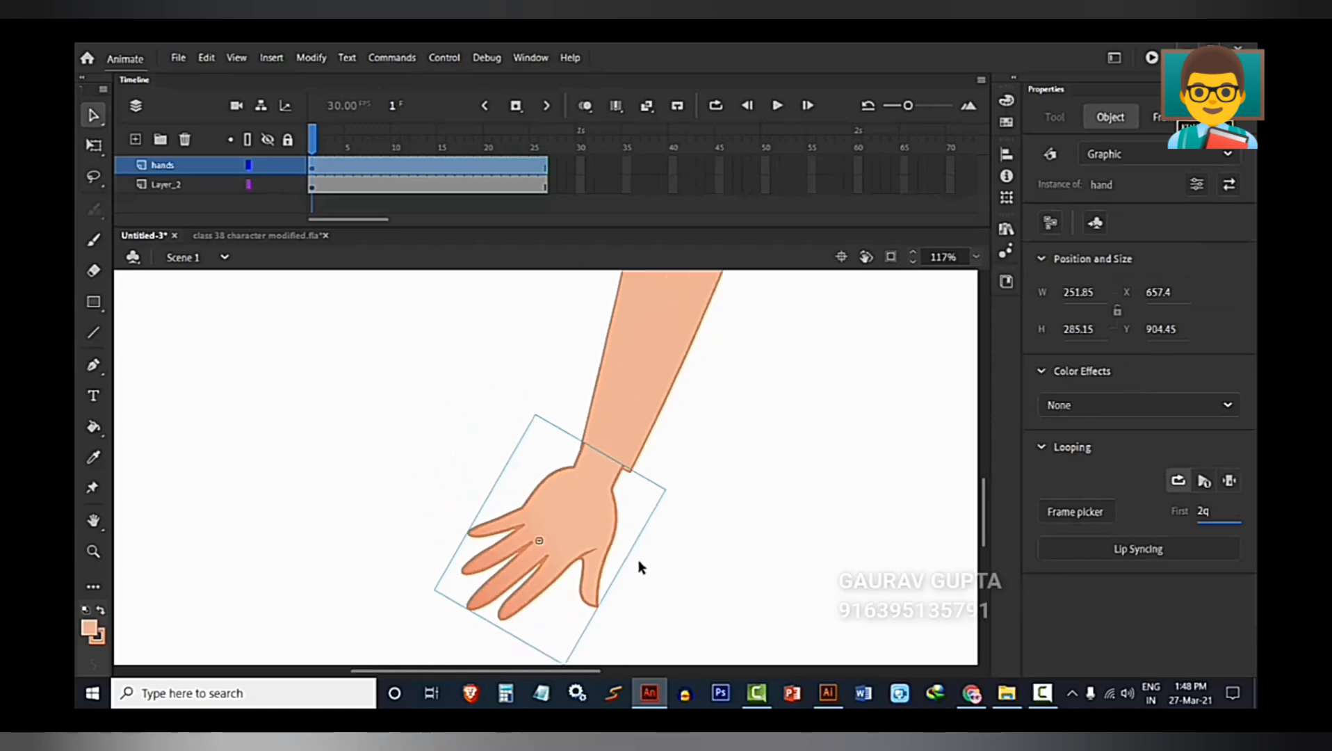
{"action": "left_click", "coordinate": [639, 566]}
Rotate the hand instance to line up with the forearm and move it to about X 686, Y 913.
{"action": "left_click", "coordinate": [586, 527]}
{"action": "key", "text": "q"}
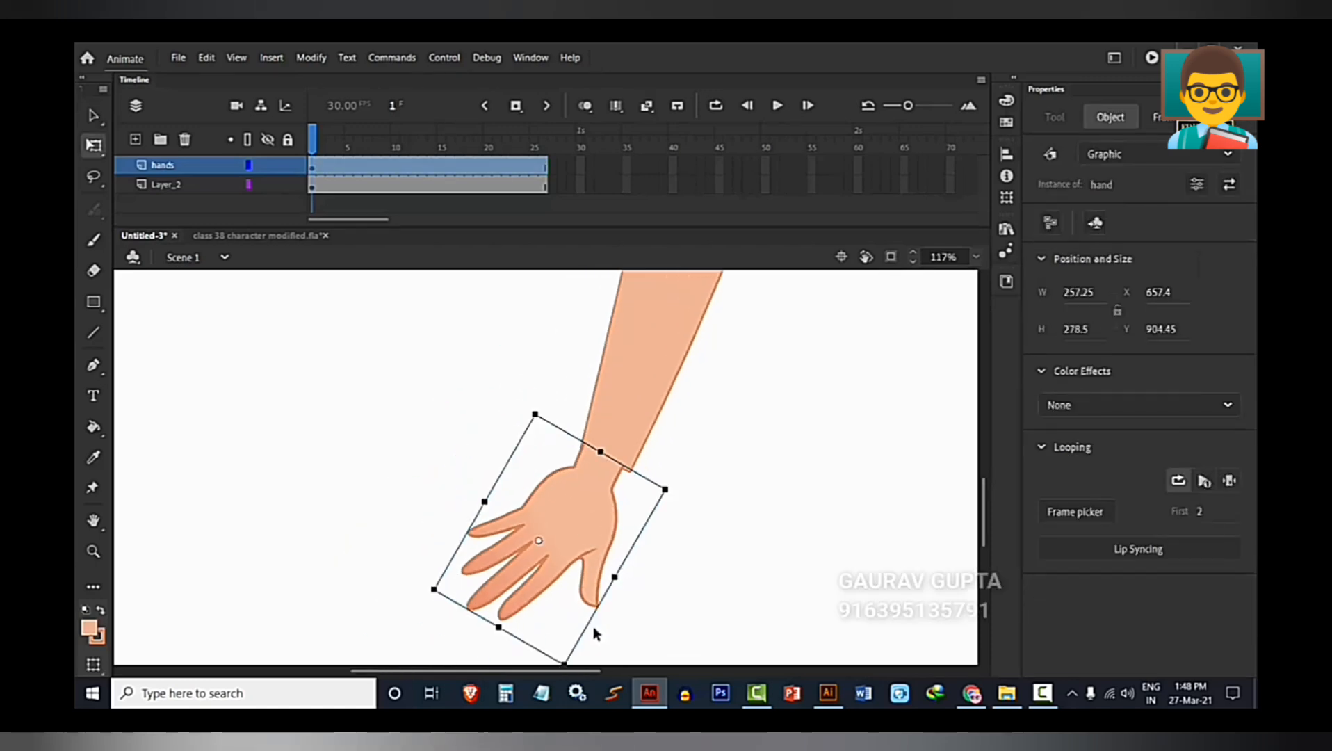
{"action": "scroll", "coordinate": [602, 620], "scroll_direction": "up", "scroll_amount": 1}
{"action": "left_click_drag", "start_coordinate": [590, 617], "coordinate": [620, 614]}
{"action": "left_click_drag", "start_coordinate": [575, 399], "coordinate": [607, 406]}
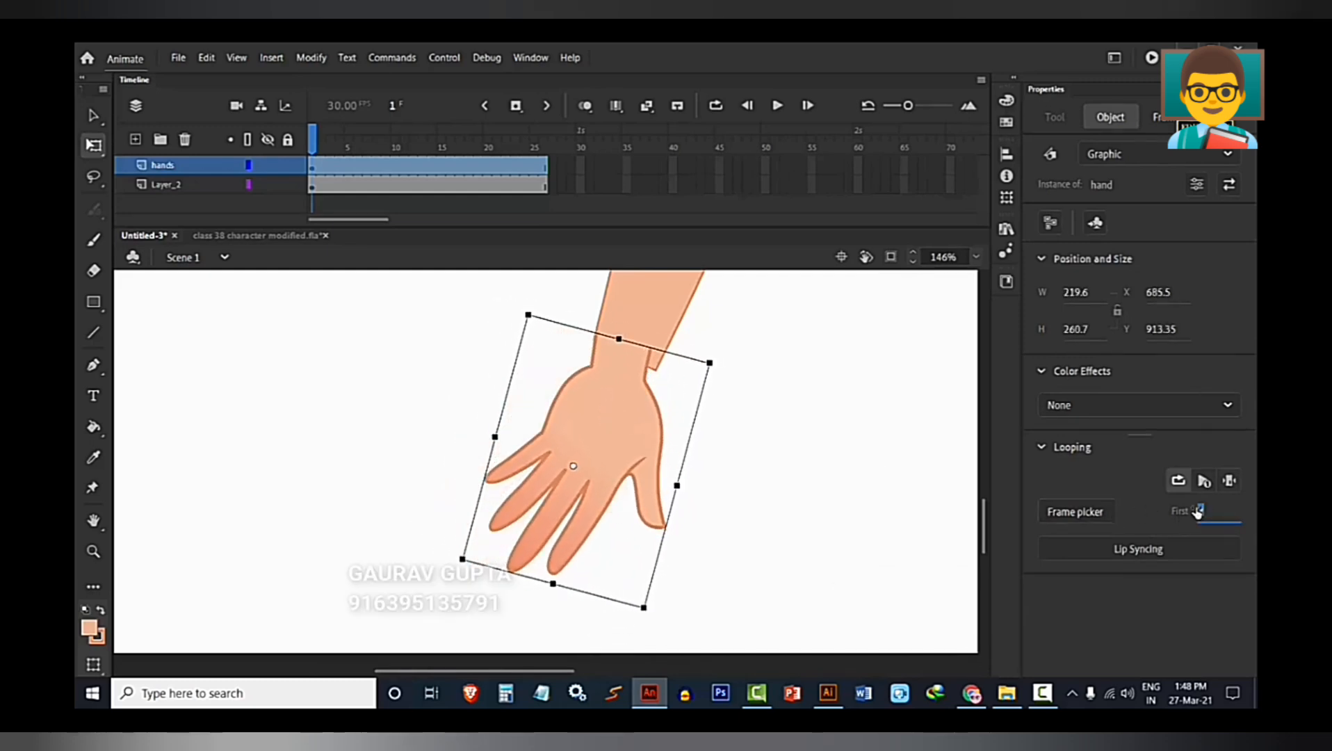
Set the hand instance's first looping frame to 3, and rotate and move it onto the wrist at about X 658, Y 913.
{"action": "type", "text": "5"}
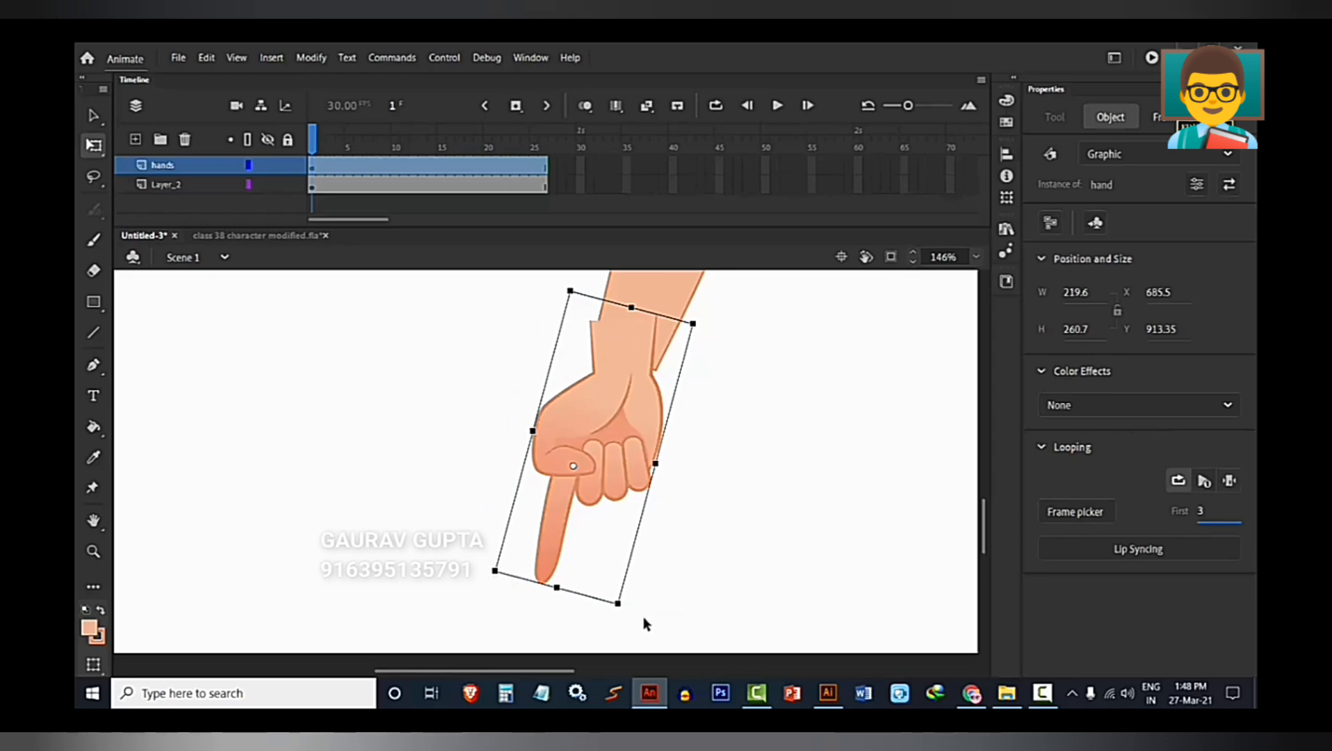
{"action": "left_click_drag", "start_coordinate": [626, 614], "coordinate": [601, 609]}
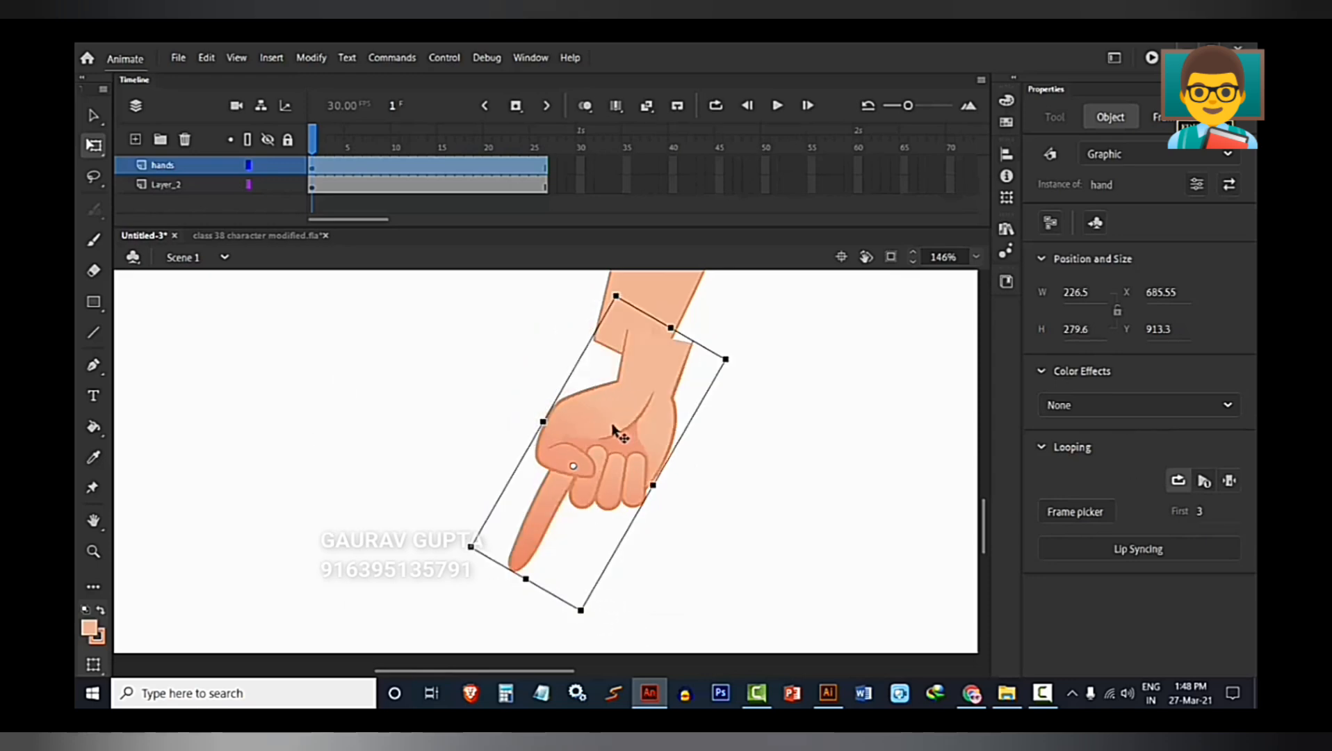
{"action": "left_click_drag", "start_coordinate": [615, 432], "coordinate": [598, 431]}
{"action": "scroll", "coordinate": [608, 428], "scroll_direction": "up", "scroll_amount": 4}
{"action": "left_click_drag", "start_coordinate": [610, 372], "coordinate": [598, 456]}
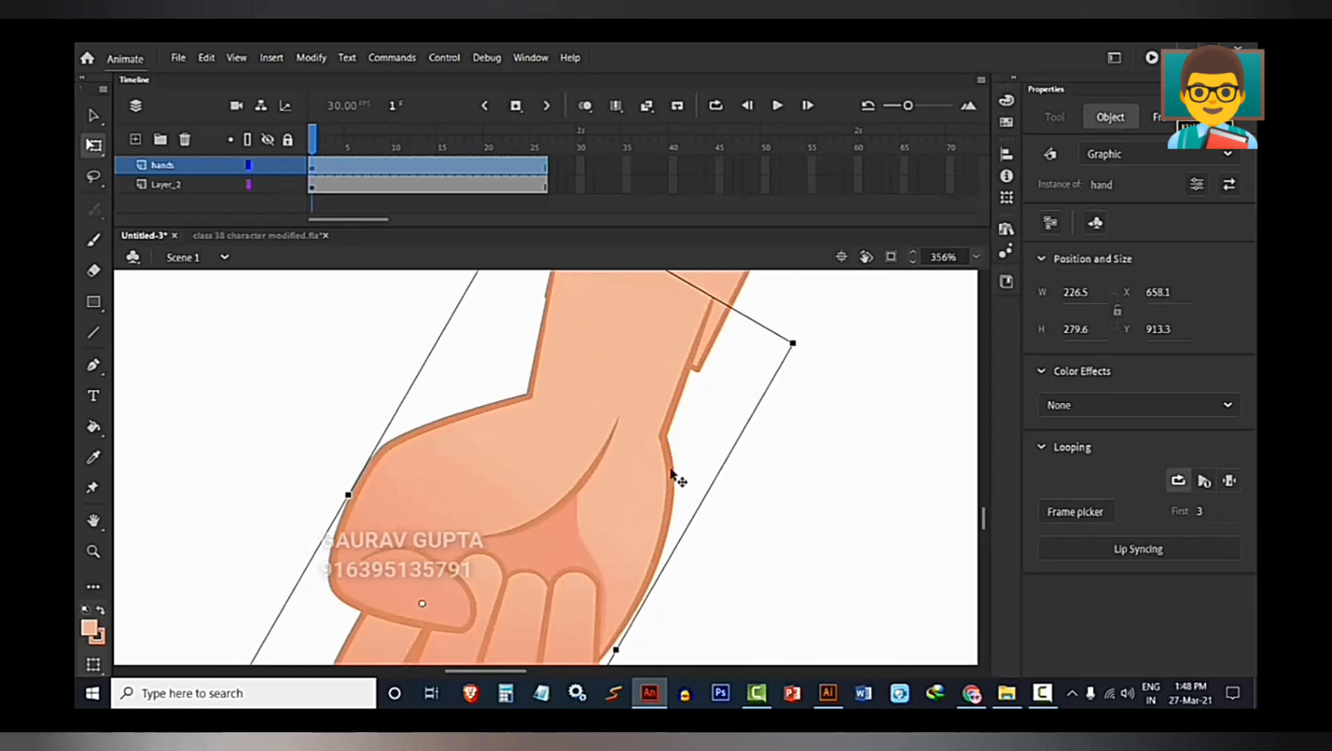
{"action": "left_click_drag", "start_coordinate": [796, 384], "coordinate": [783, 431]}
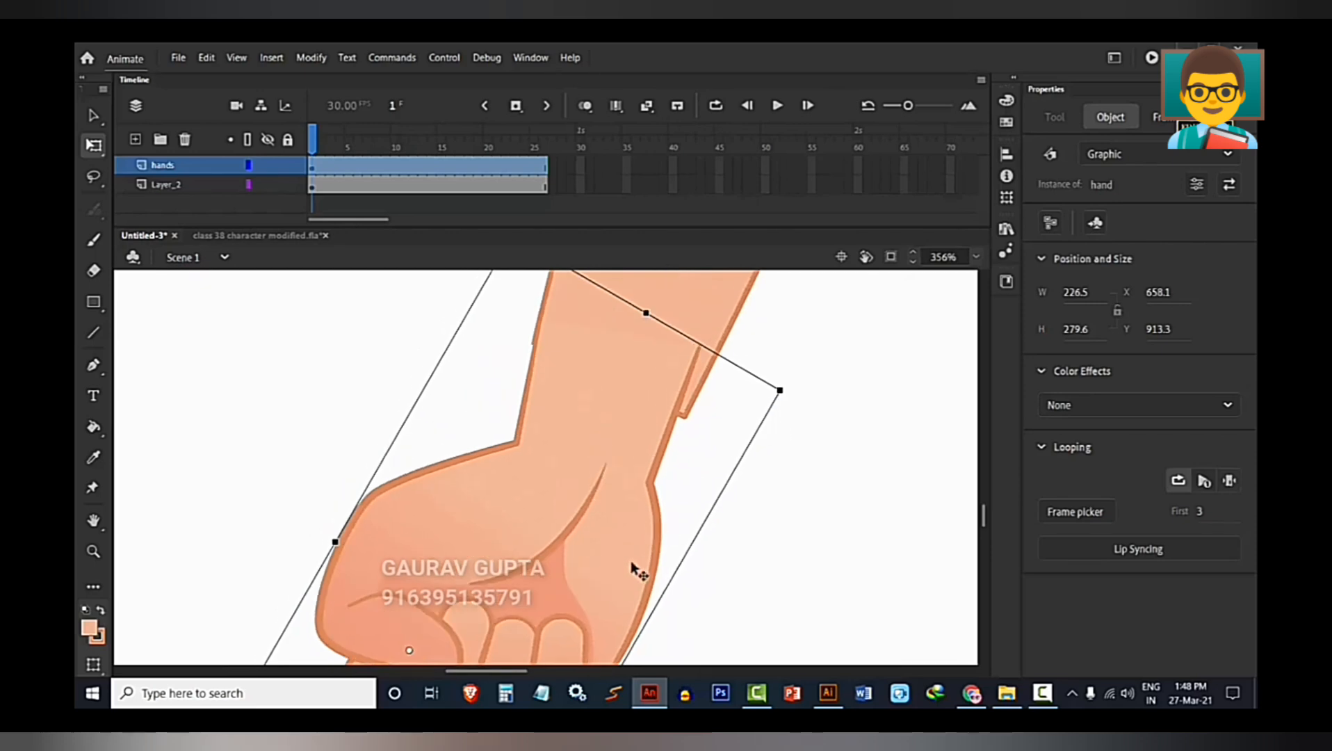
{"action": "scroll", "coordinate": [633, 568], "scroll_direction": "down", "scroll_amount": 2}
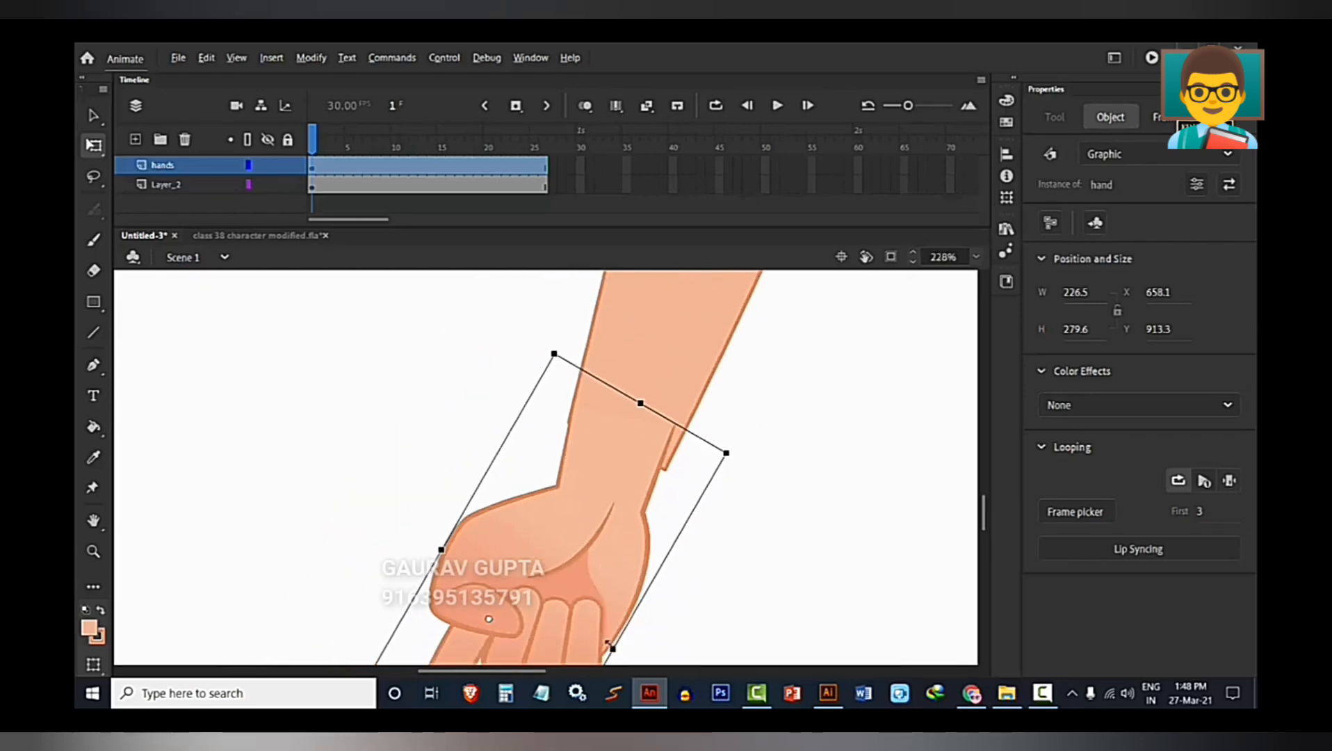
{"action": "left_click_drag", "start_coordinate": [611, 647], "coordinate": [625, 656]}
{"action": "left_click", "coordinate": [426, 514]}
{"action": "scroll", "coordinate": [562, 449], "scroll_direction": "down", "scroll_amount": 5}
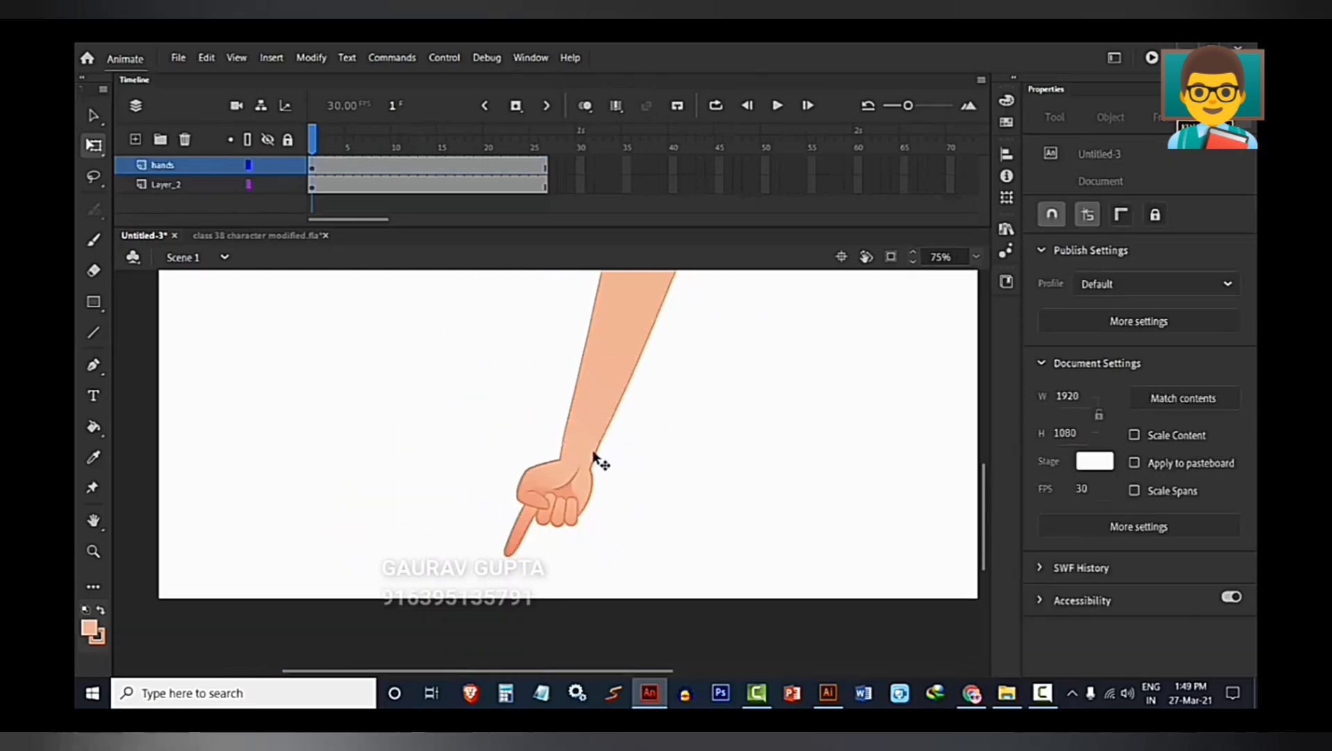
Rotate the arm and hand together clockwise into a diagonal pose and shift them toward the stage's upper middle.
{"action": "scroll", "coordinate": [594, 456], "scroll_direction": "down", "scroll_amount": 3}
{"action": "key", "text": "ctrl+a"}
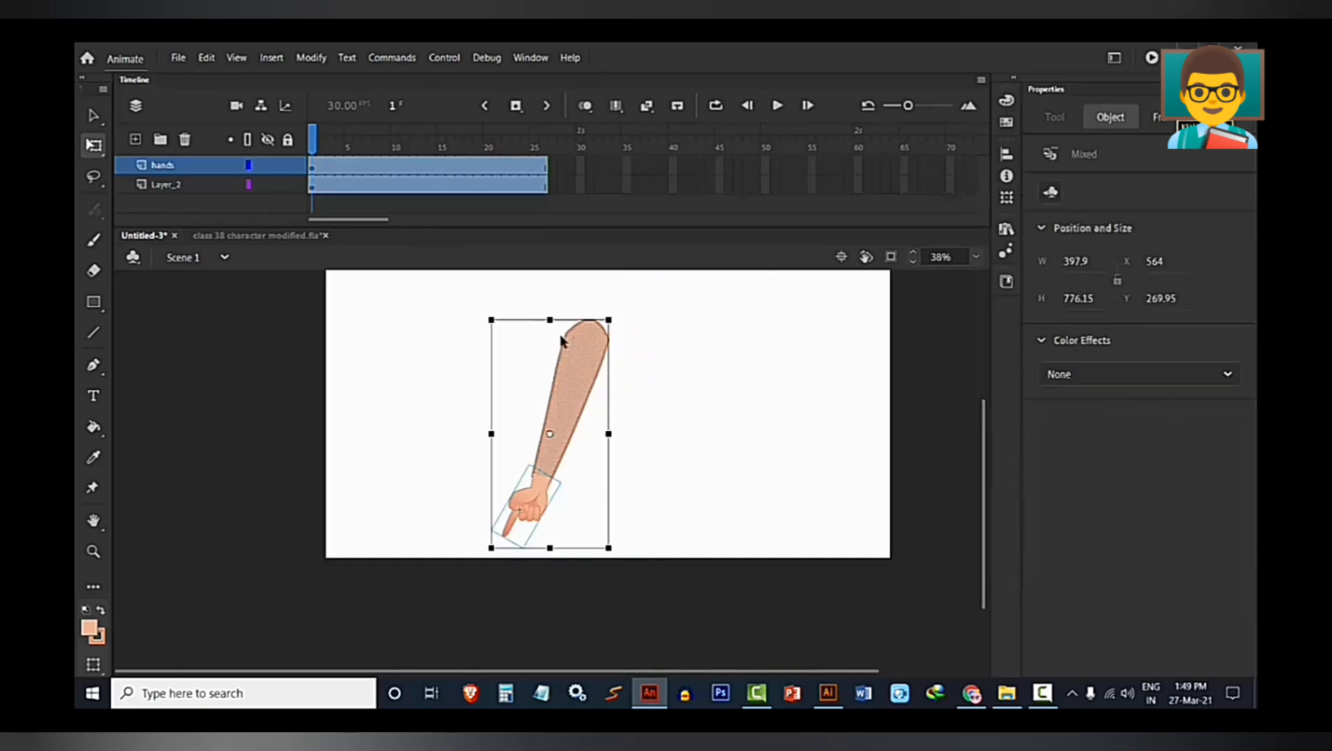
{"action": "left_click_drag", "start_coordinate": [623, 551], "coordinate": [571, 521]}
{"action": "left_click_drag", "start_coordinate": [581, 407], "coordinate": [622, 361]}
{"action": "left_click", "coordinate": [520, 440]}
Switch the hand instance's pose at frame 1 by setting its first looping frame to 1.
{"action": "left_click", "coordinate": [559, 454]}
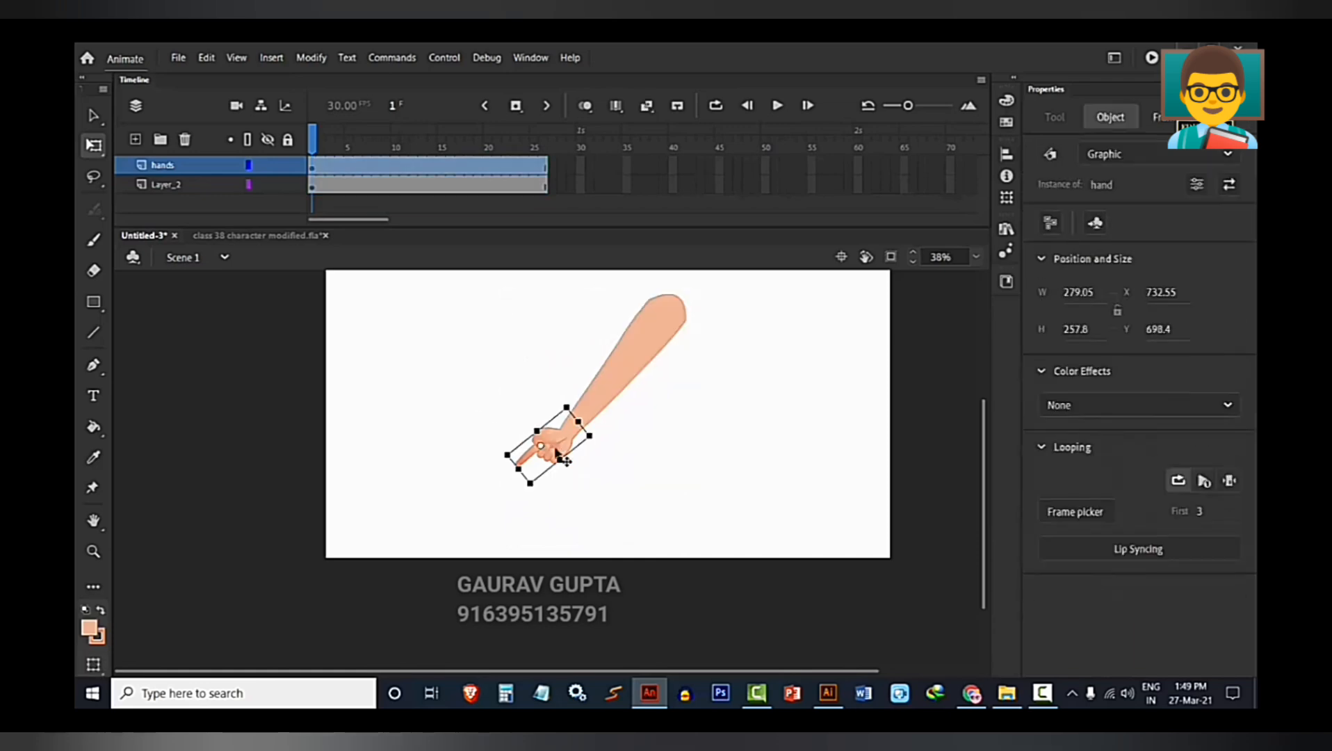
{"action": "left_click", "coordinate": [1201, 512]}
{"action": "type", "text": "1"}
{"action": "key", "text": "Return"}
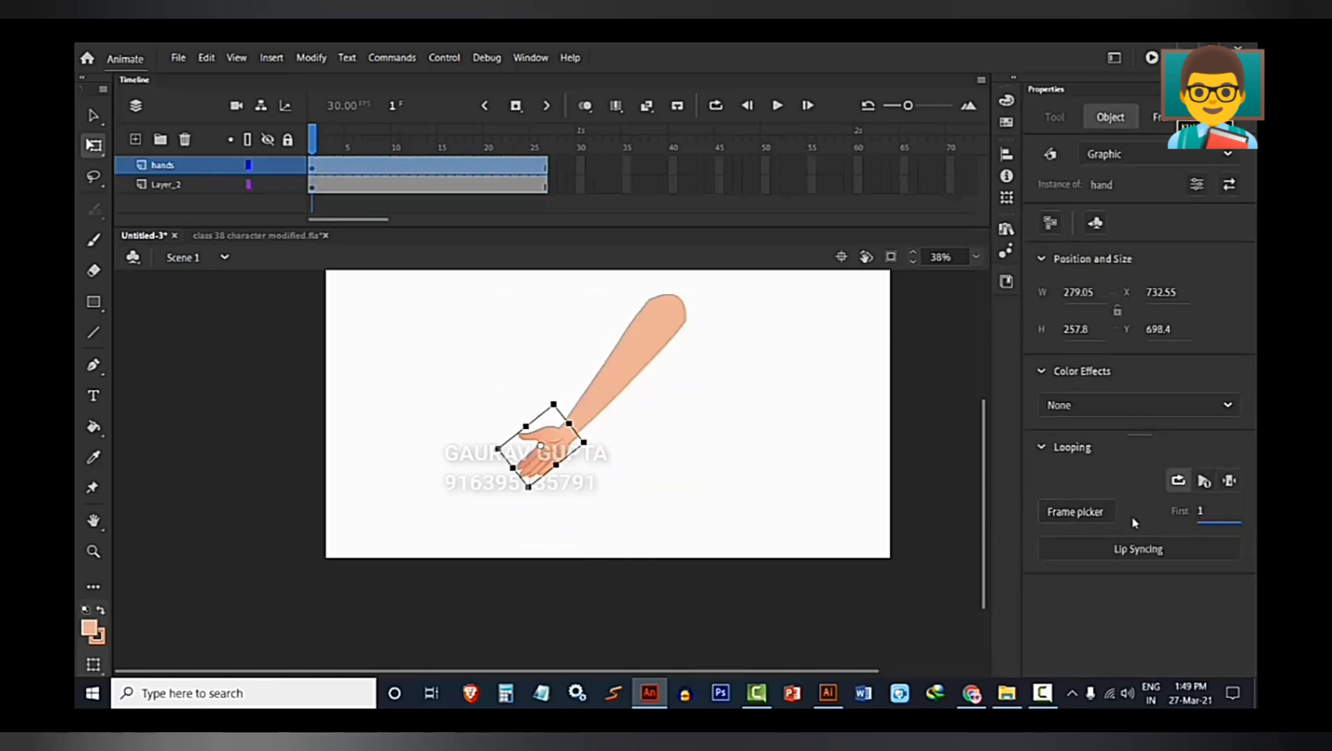
Insert a keyframe at frame 13 of the hands layer and select the fist instance there.
{"action": "left_click", "coordinate": [421, 174]}
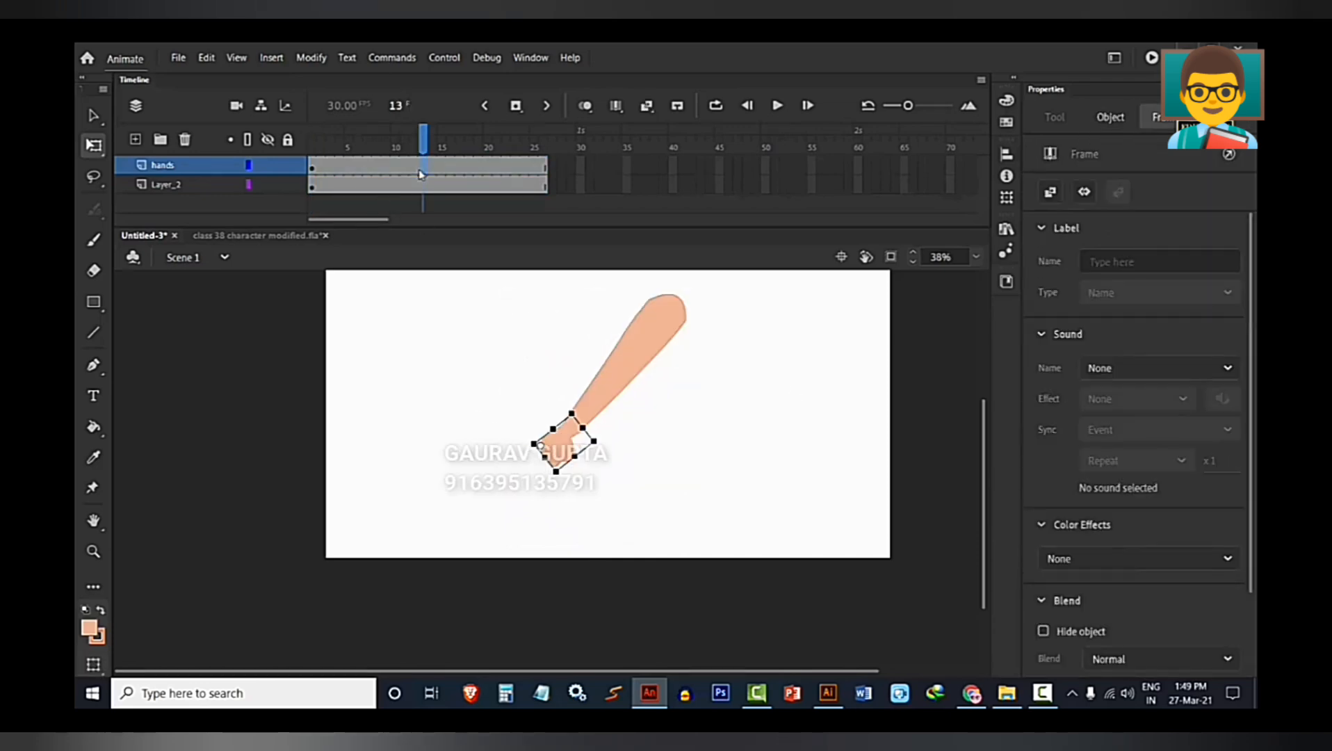
{"action": "key", "text": "F6"}
{"action": "scroll", "coordinate": [583, 472], "scroll_direction": "up", "scroll_amount": 5}
{"action": "left_click", "coordinate": [586, 506]}
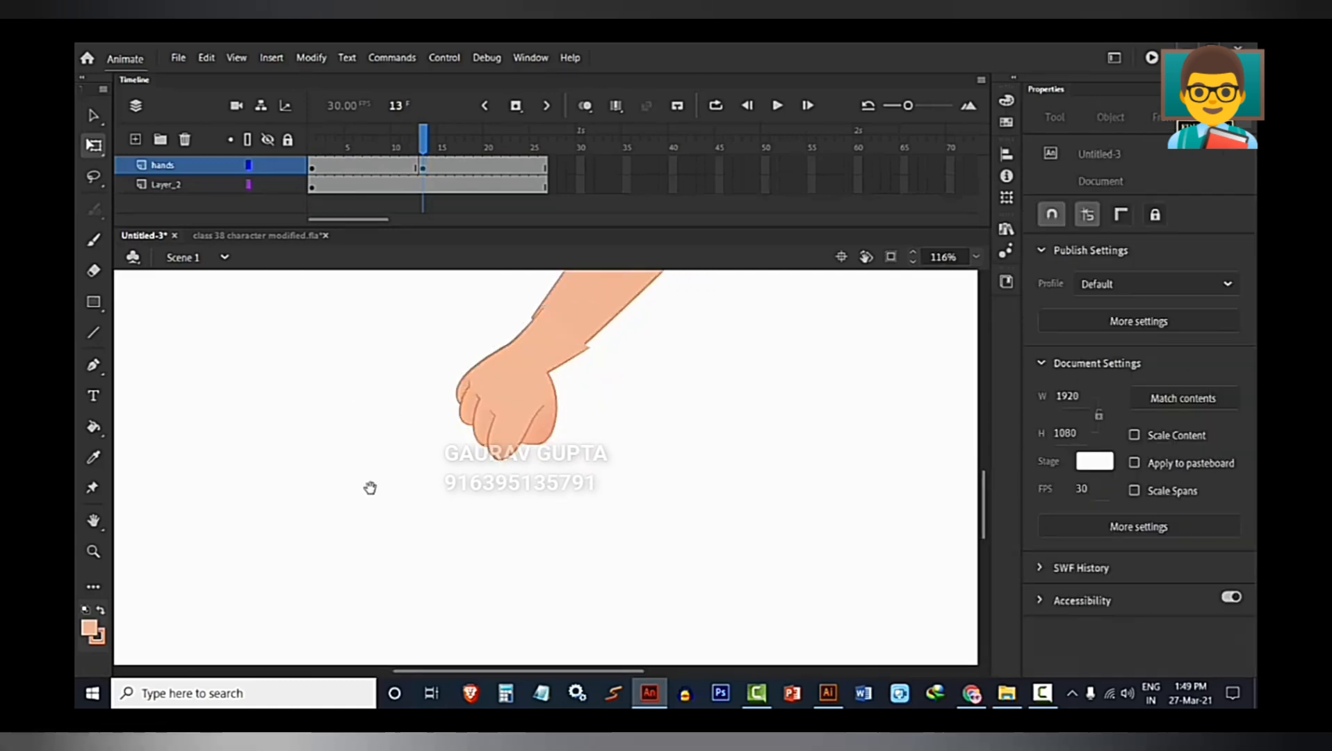
{"action": "left_click_drag", "start_coordinate": [370, 488], "coordinate": [385, 584]}
{"action": "left_click", "coordinate": [540, 502]}
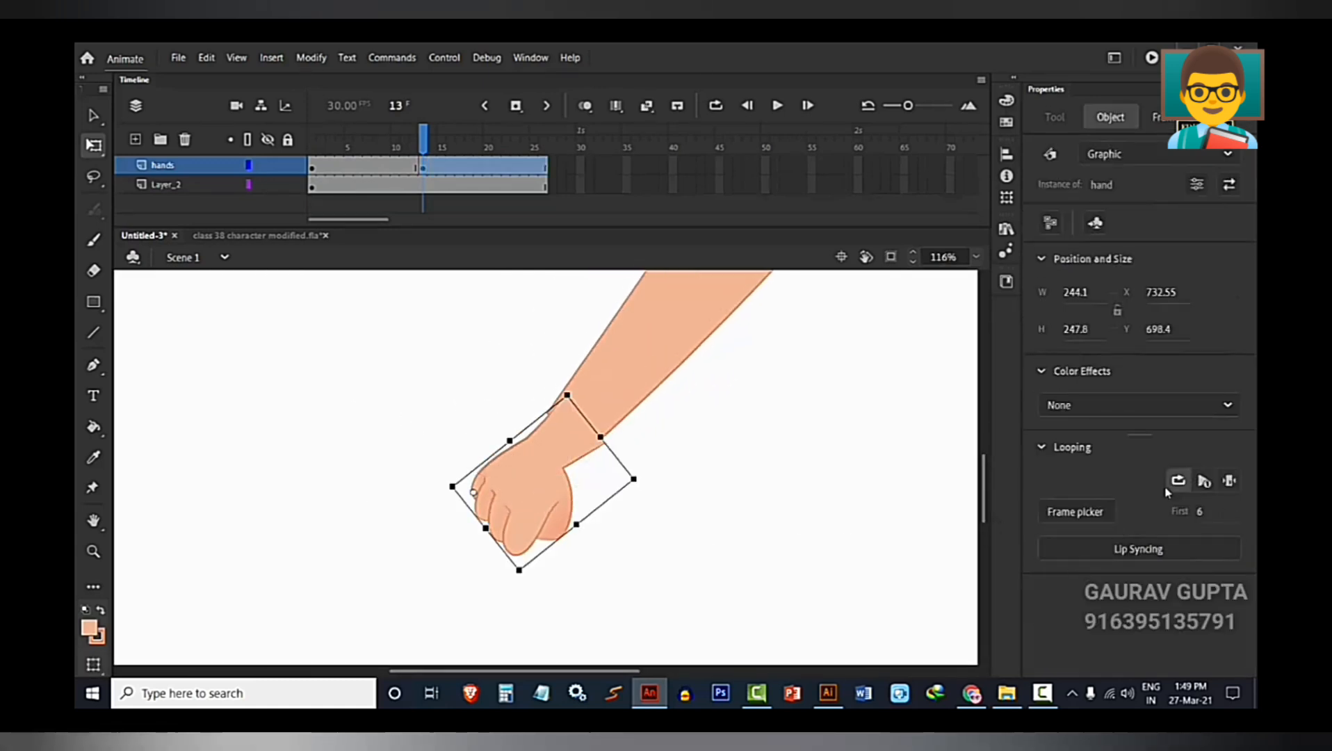
{"action": "scroll", "coordinate": [570, 463], "scroll_direction": "up", "scroll_amount": 1}
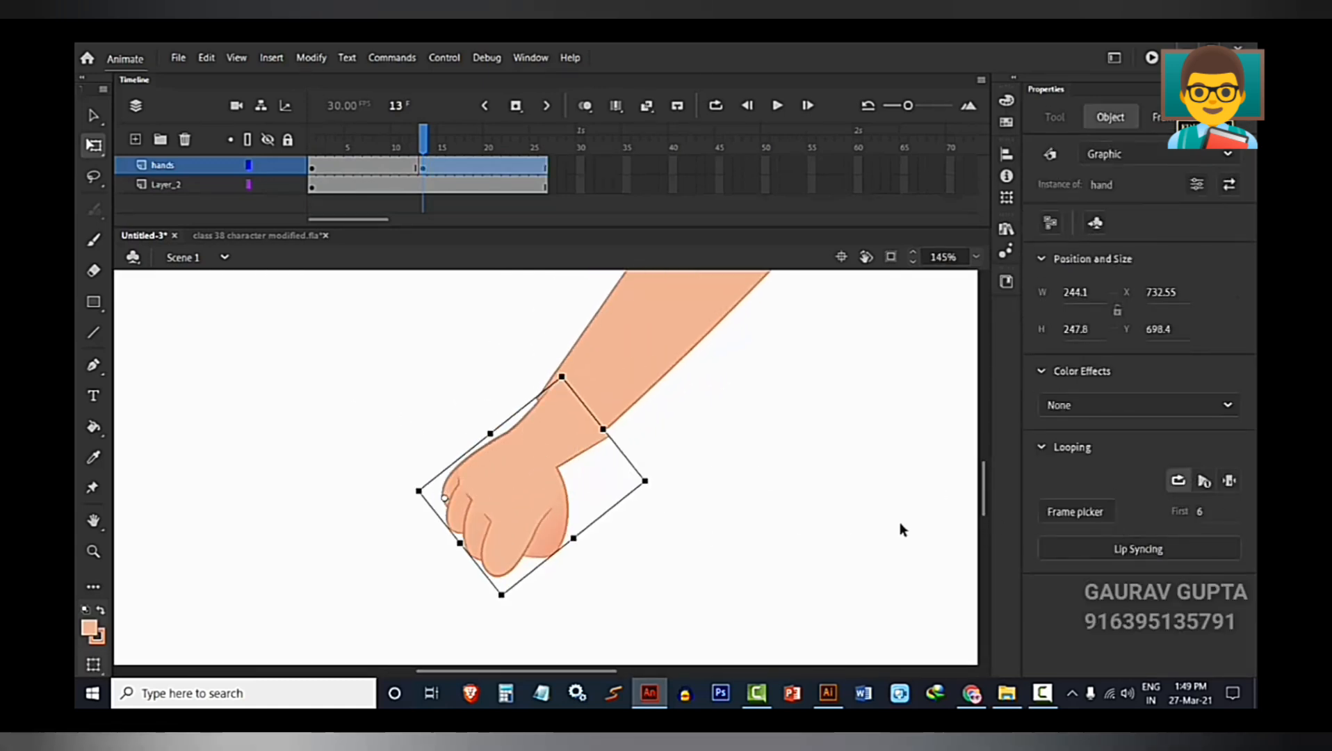
Set the looping of the open hand at frame 1 to play a single frame only.
{"action": "left_click", "coordinate": [313, 170]}
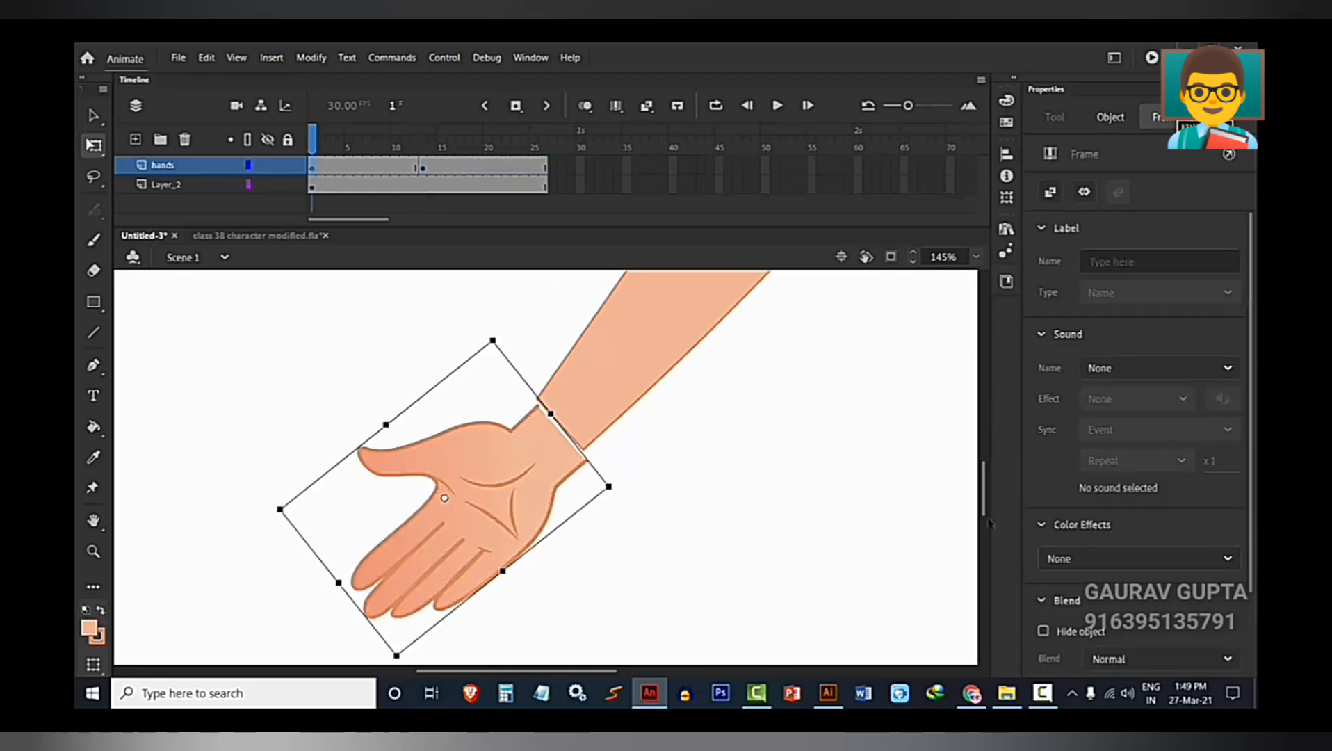
{"action": "left_click", "coordinate": [547, 504]}
{"action": "left_click", "coordinate": [1228, 481]}
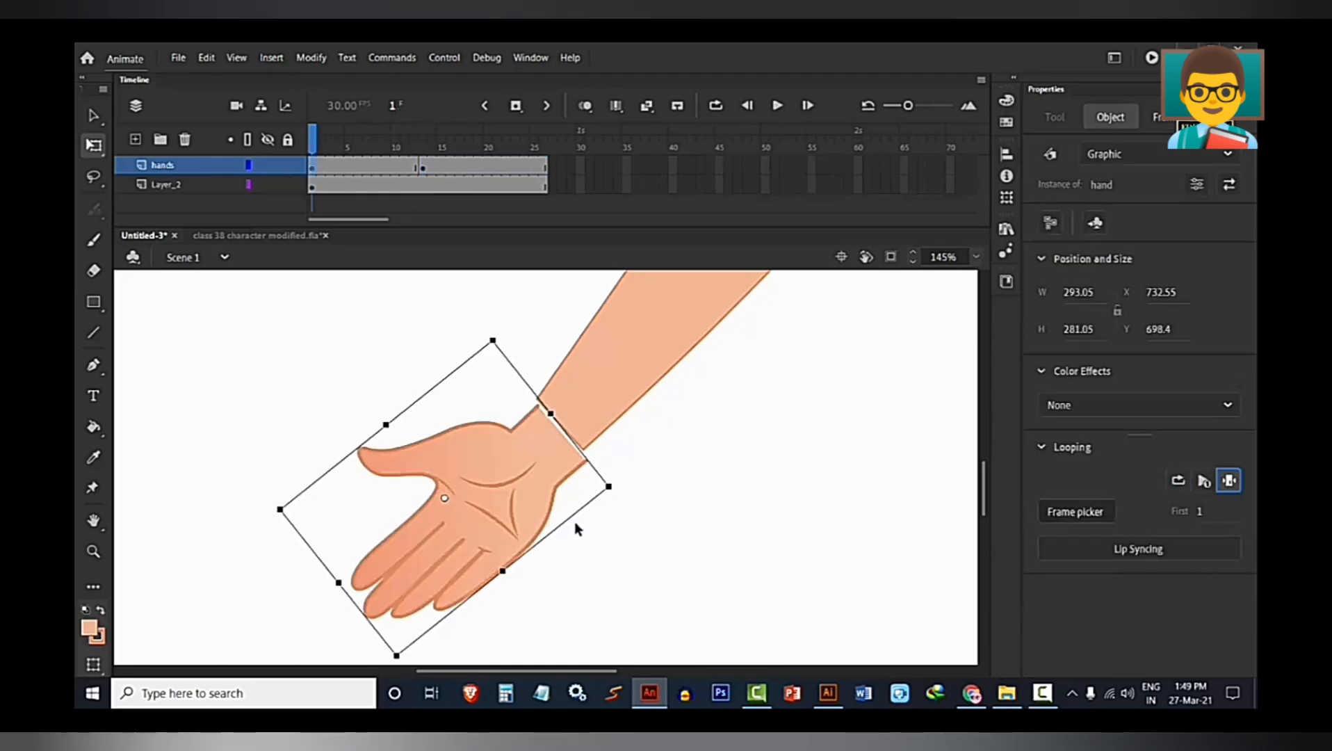
Move and slightly rotate the open hand at frame 1 to fit the wrist at about X 740, Y 687.
{"action": "scroll", "coordinate": [484, 484], "scroll_direction": "up", "scroll_amount": 2}
{"action": "left_click_drag", "start_coordinate": [485, 485], "coordinate": [489, 471]}
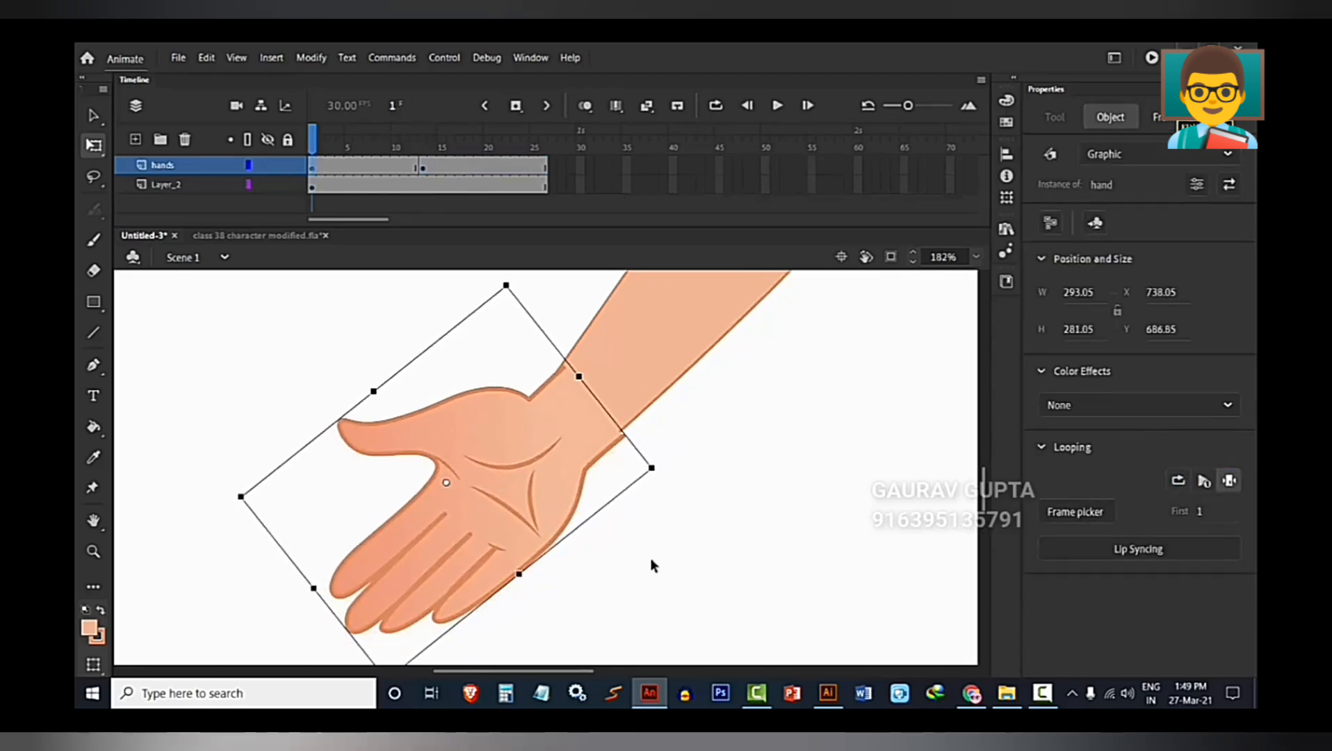
{"action": "left_click_drag", "start_coordinate": [664, 480], "coordinate": [664, 466]}
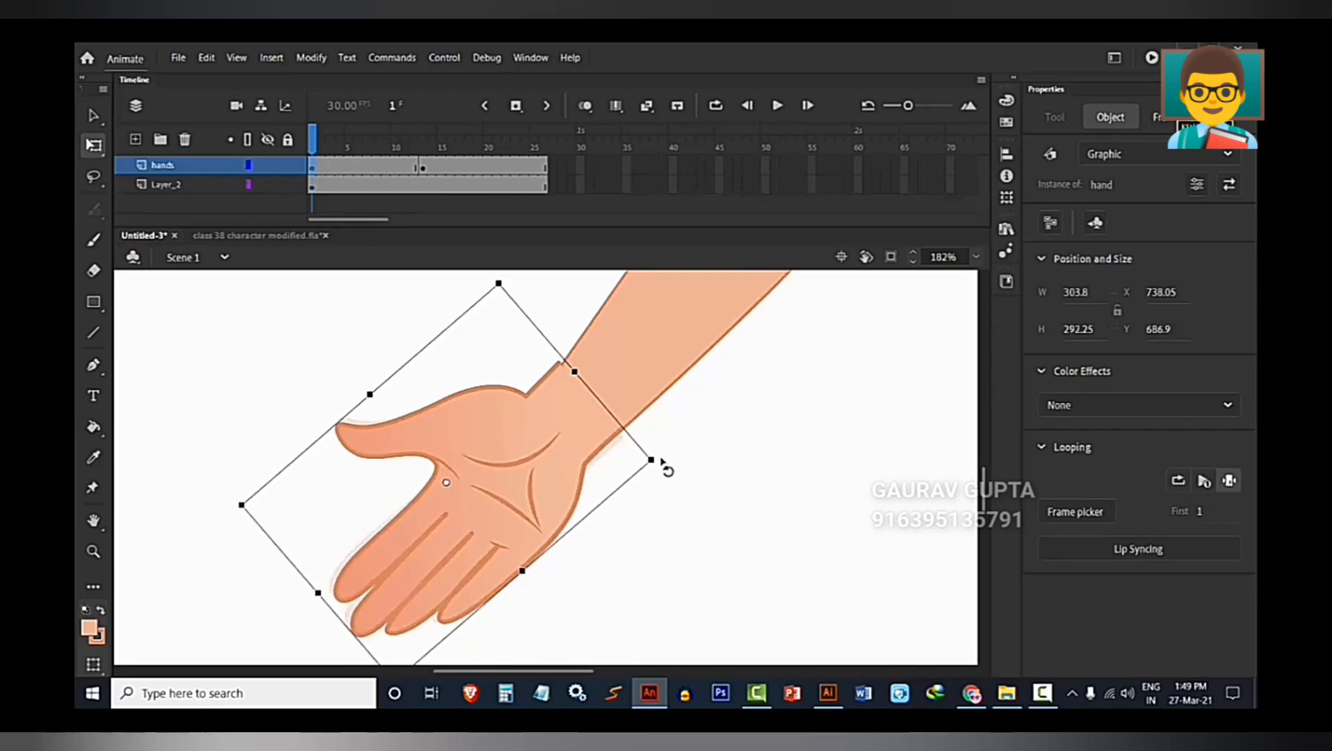
{"action": "scroll", "coordinate": [565, 408], "scroll_direction": "up", "scroll_amount": 3}
{"action": "scroll", "coordinate": [565, 408], "scroll_direction": "down", "scroll_amount": 8}
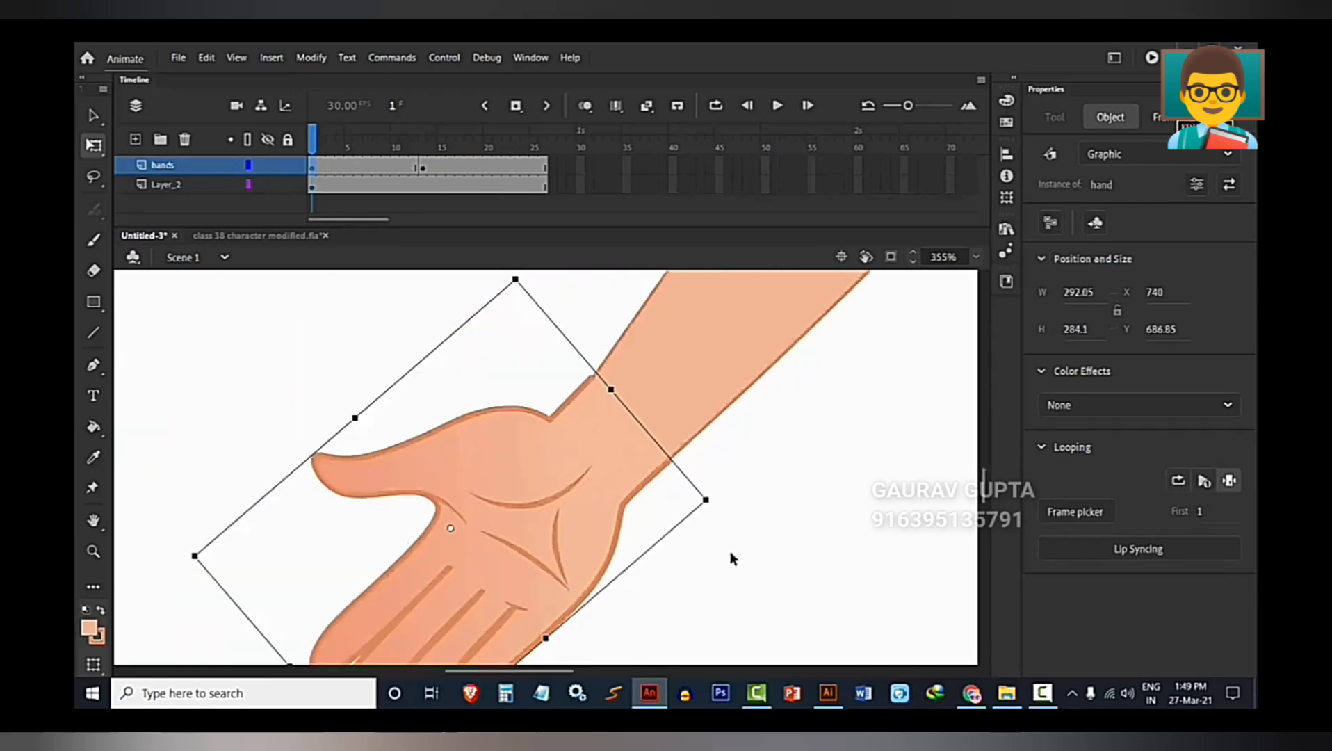
{"action": "left_click", "coordinate": [801, 485]}
{"action": "scroll", "coordinate": [802, 485], "scroll_direction": "down", "scroll_amount": 2}
{"action": "scroll", "coordinate": [825, 517], "scroll_direction": "up", "scroll_amount": 2}
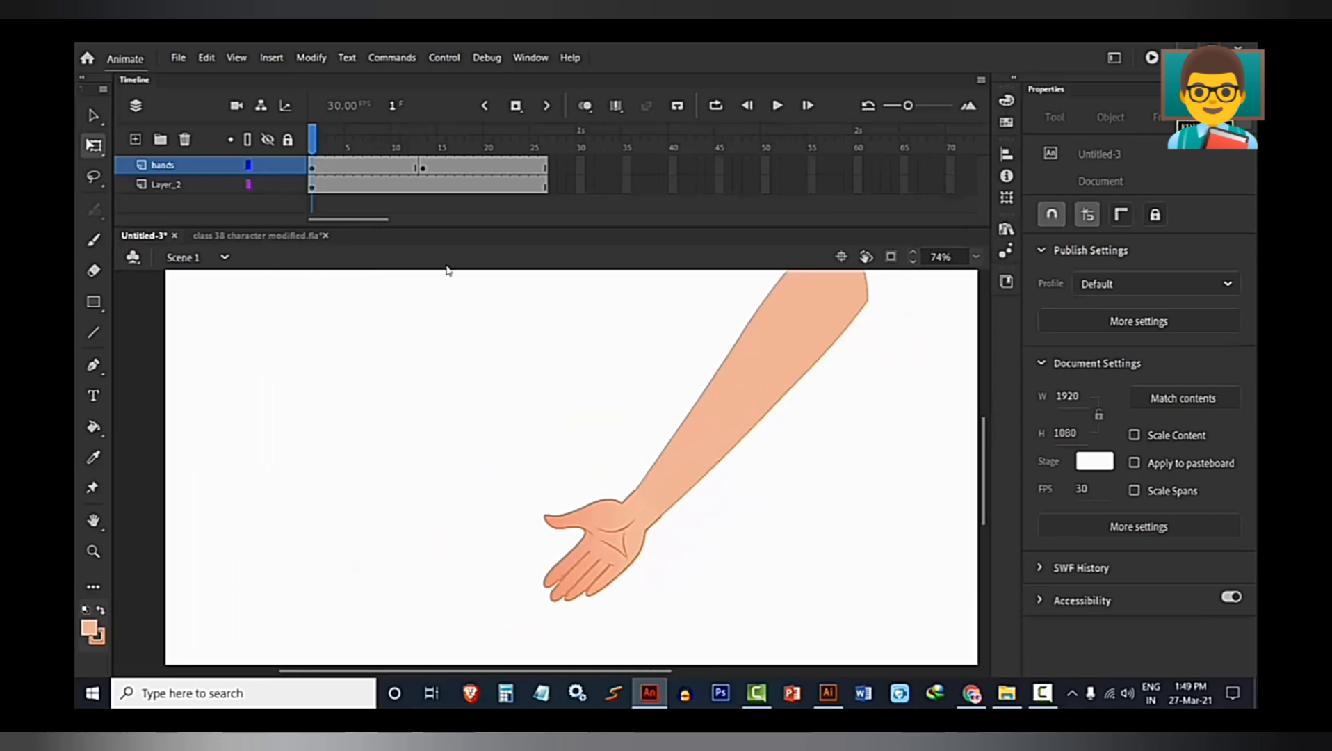
At frame 13, scale the fist down to about 238 by 241 px and align it with the wrist at about X 720, Y 707.
{"action": "left_click", "coordinate": [422, 169]}
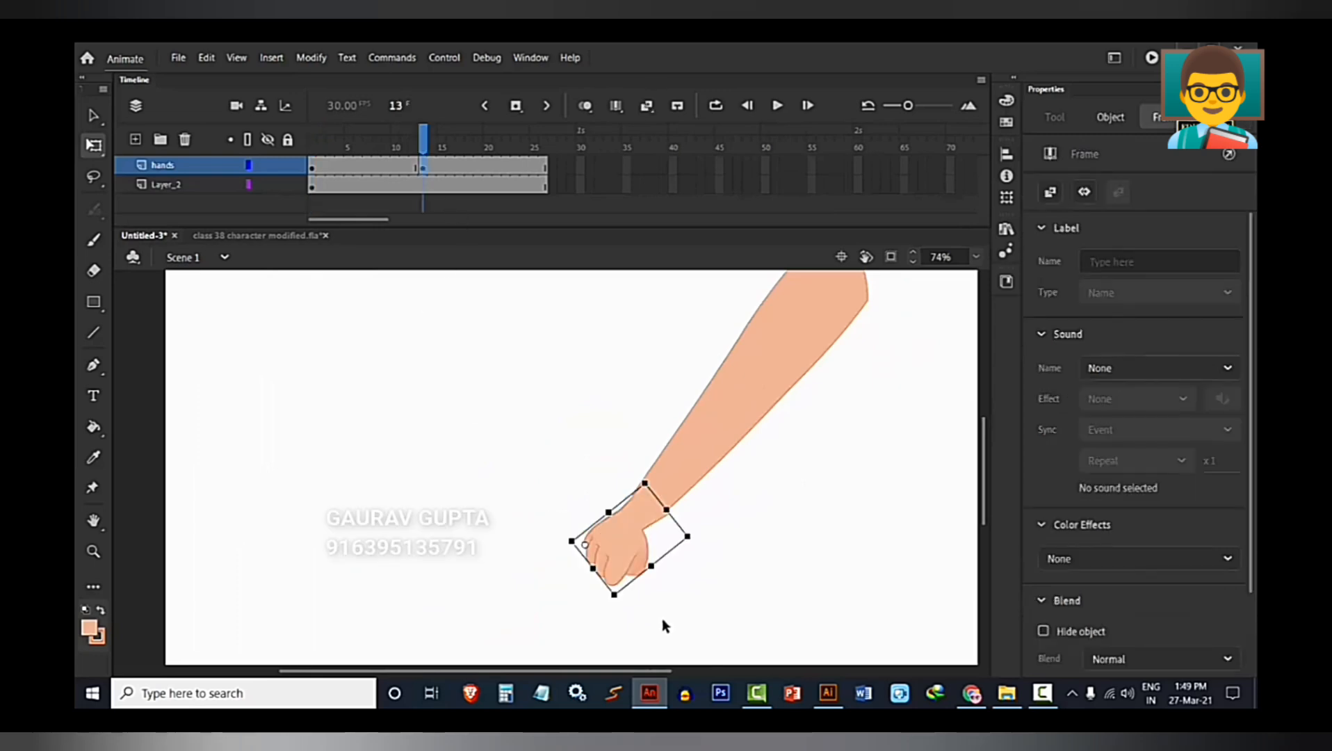
{"action": "scroll", "coordinate": [642, 588], "scroll_direction": "up", "scroll_amount": 2}
{"action": "scroll", "coordinate": [610, 466], "scroll_direction": "up", "scroll_amount": 4}
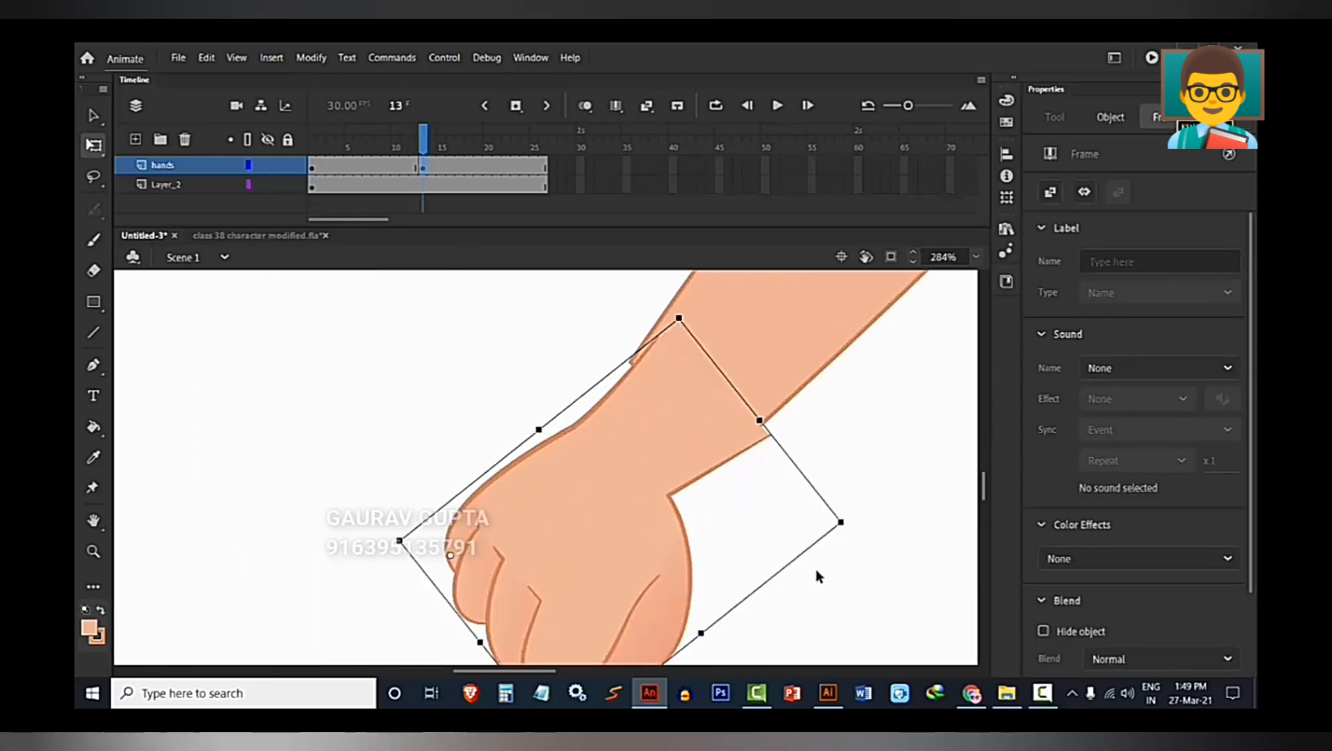
{"action": "left_click", "coordinate": [848, 528]}
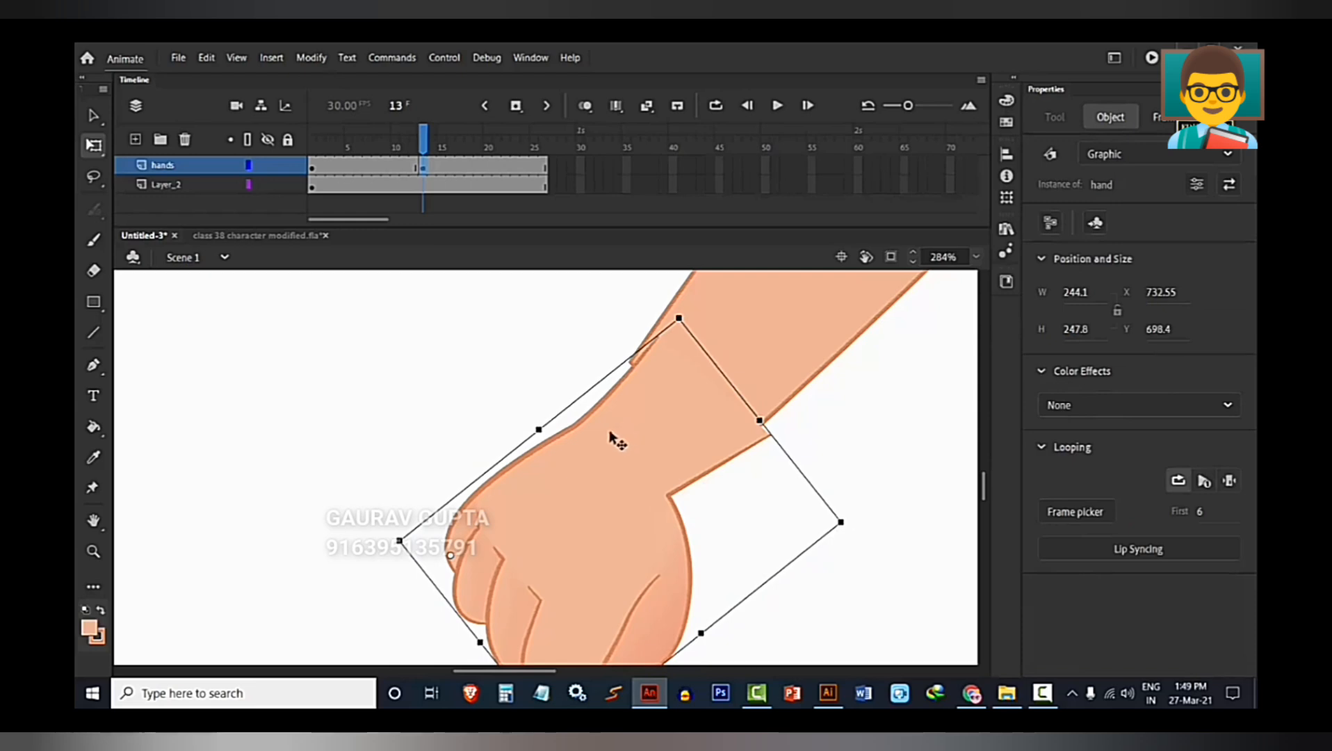
{"action": "left_click_drag", "start_coordinate": [610, 437], "coordinate": [587, 451]}
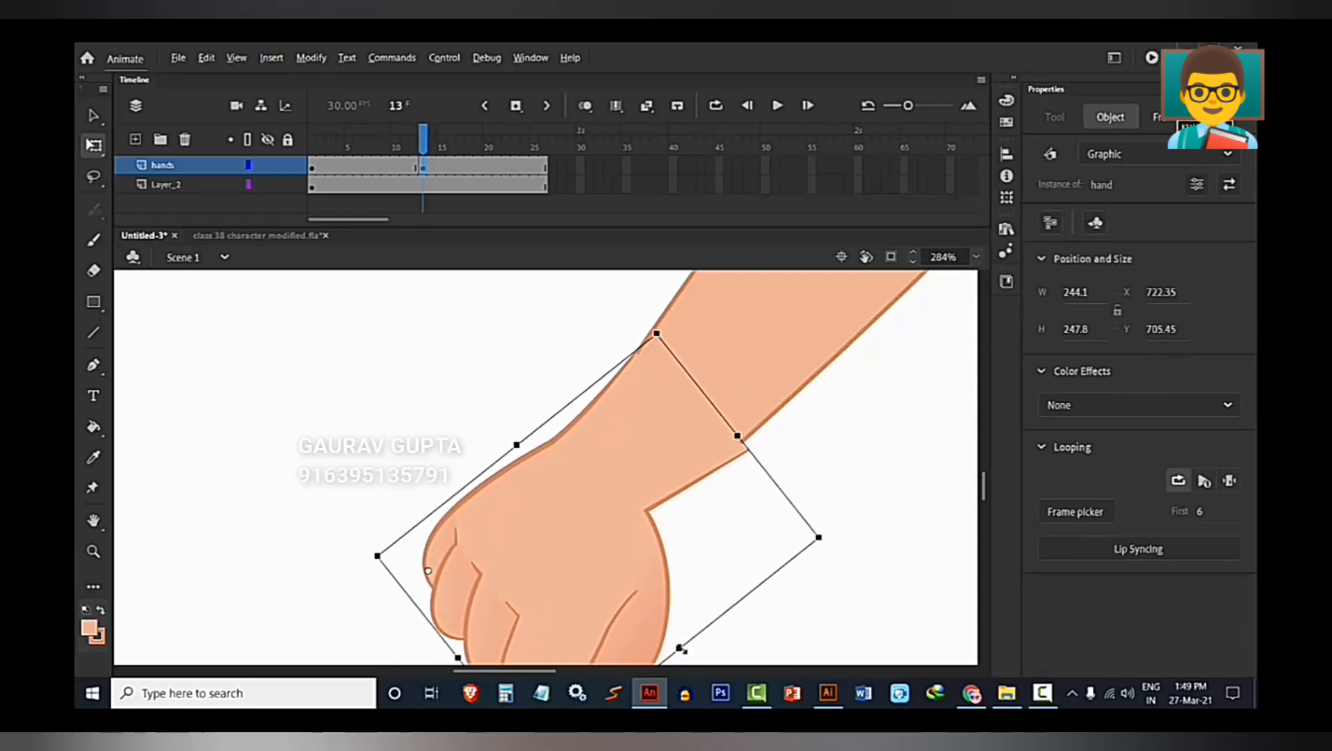
{"action": "left_click_drag", "start_coordinate": [678, 648], "coordinate": [670, 638]}
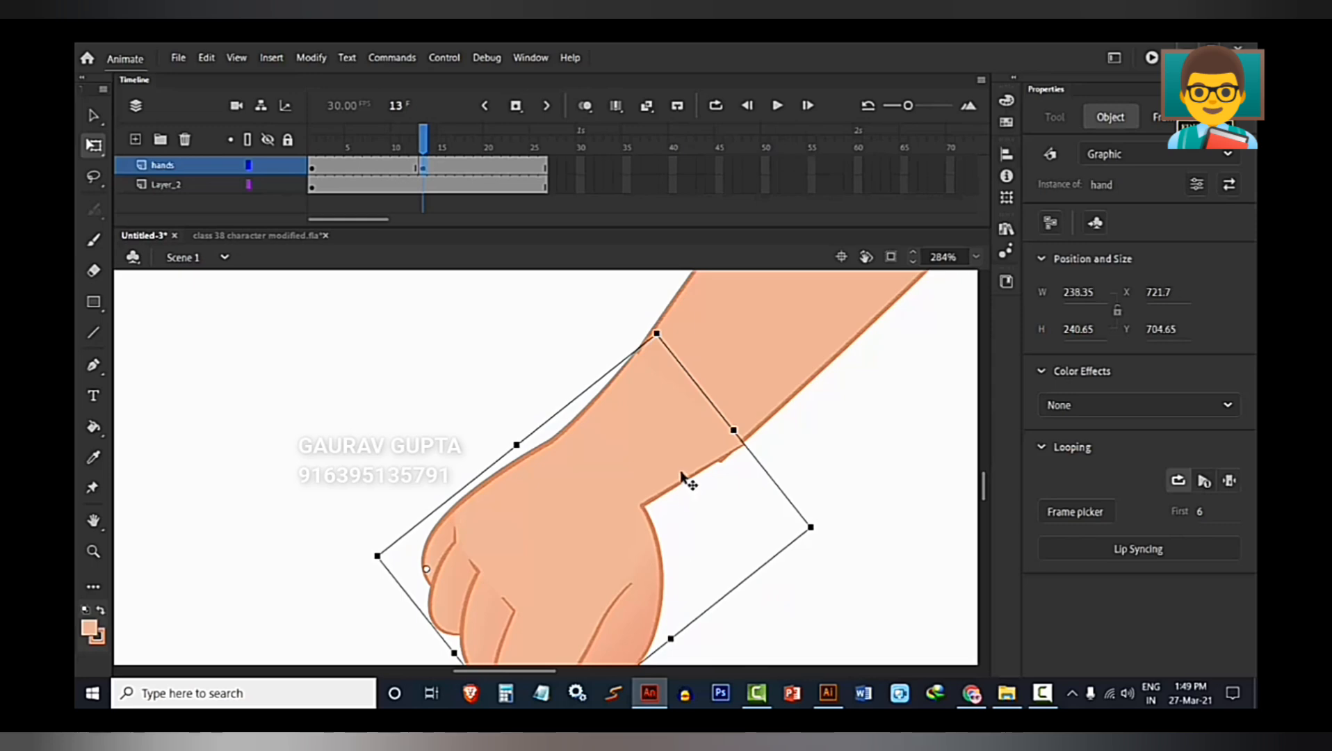
{"action": "left_click_drag", "start_coordinate": [655, 462], "coordinate": [648, 467]}
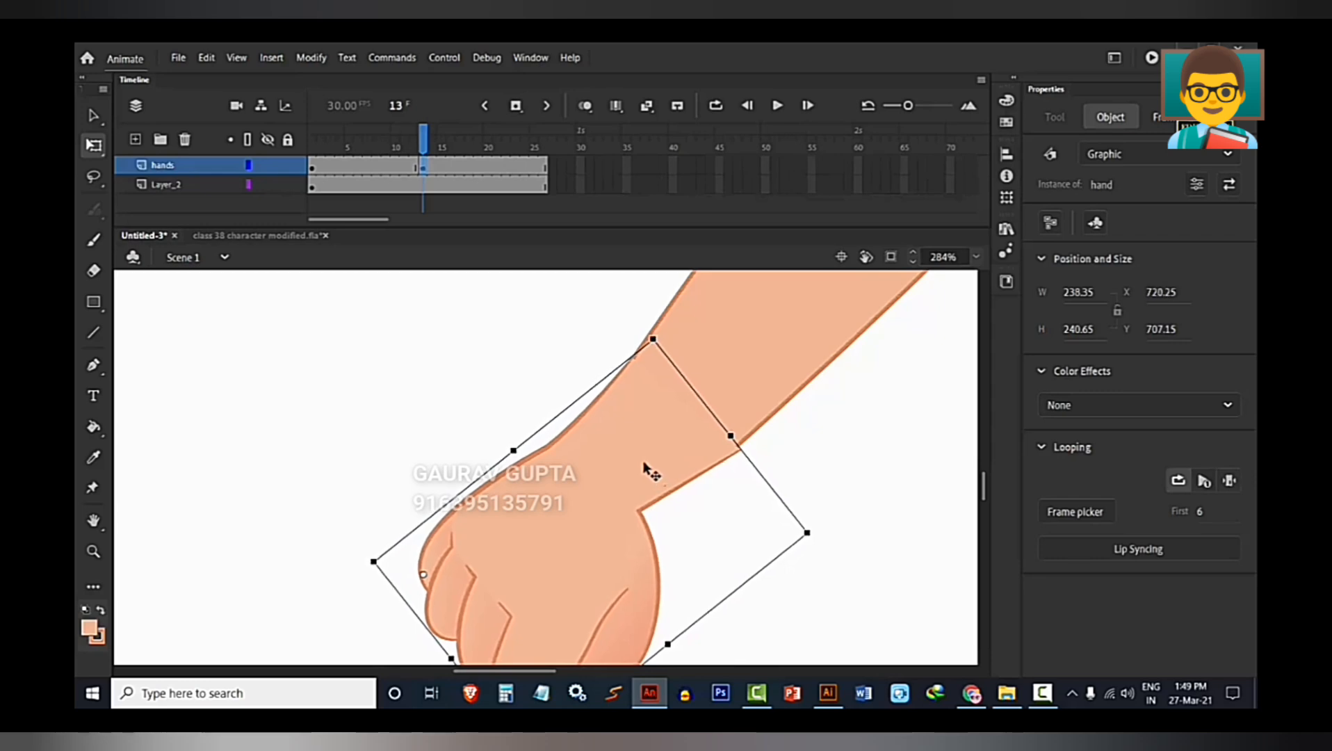
{"action": "left_click", "coordinate": [591, 361]}
{"action": "left_click", "coordinate": [758, 415]}
{"action": "left_click", "coordinate": [758, 417]}
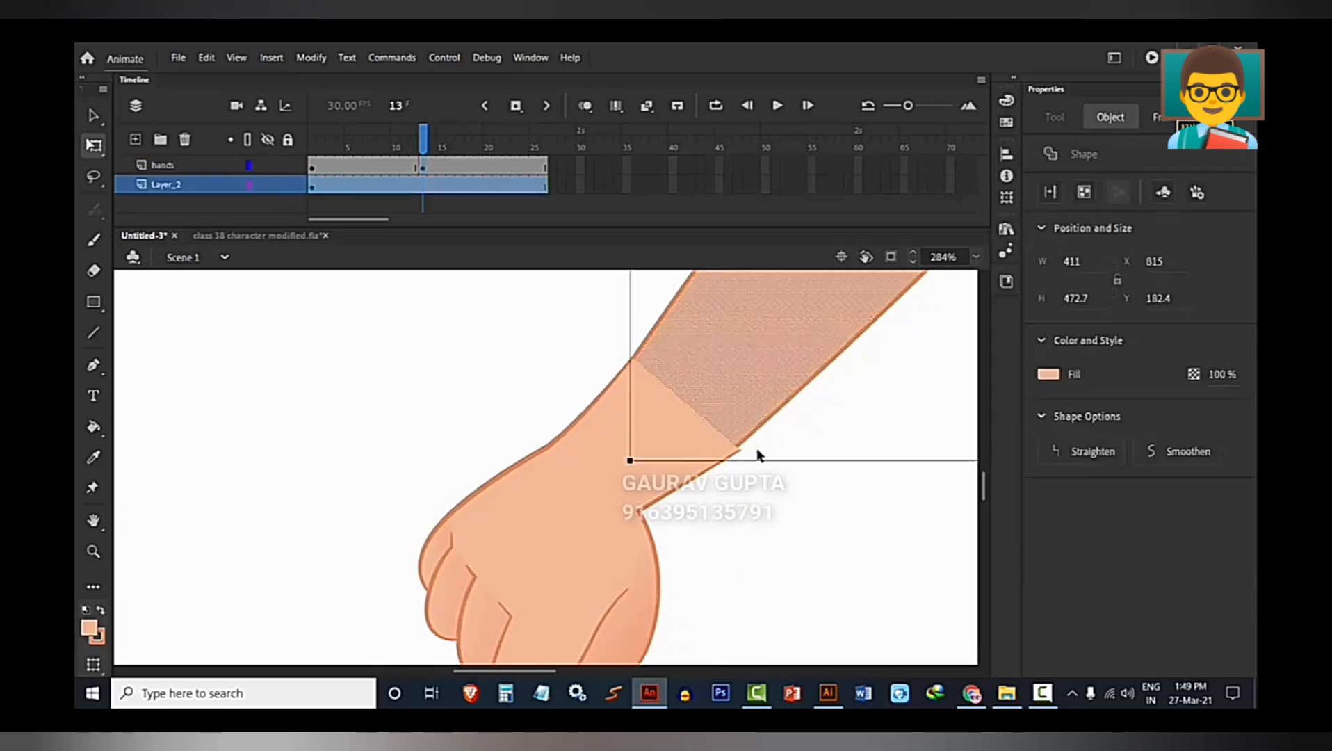
{"action": "left_click", "coordinate": [752, 481]}
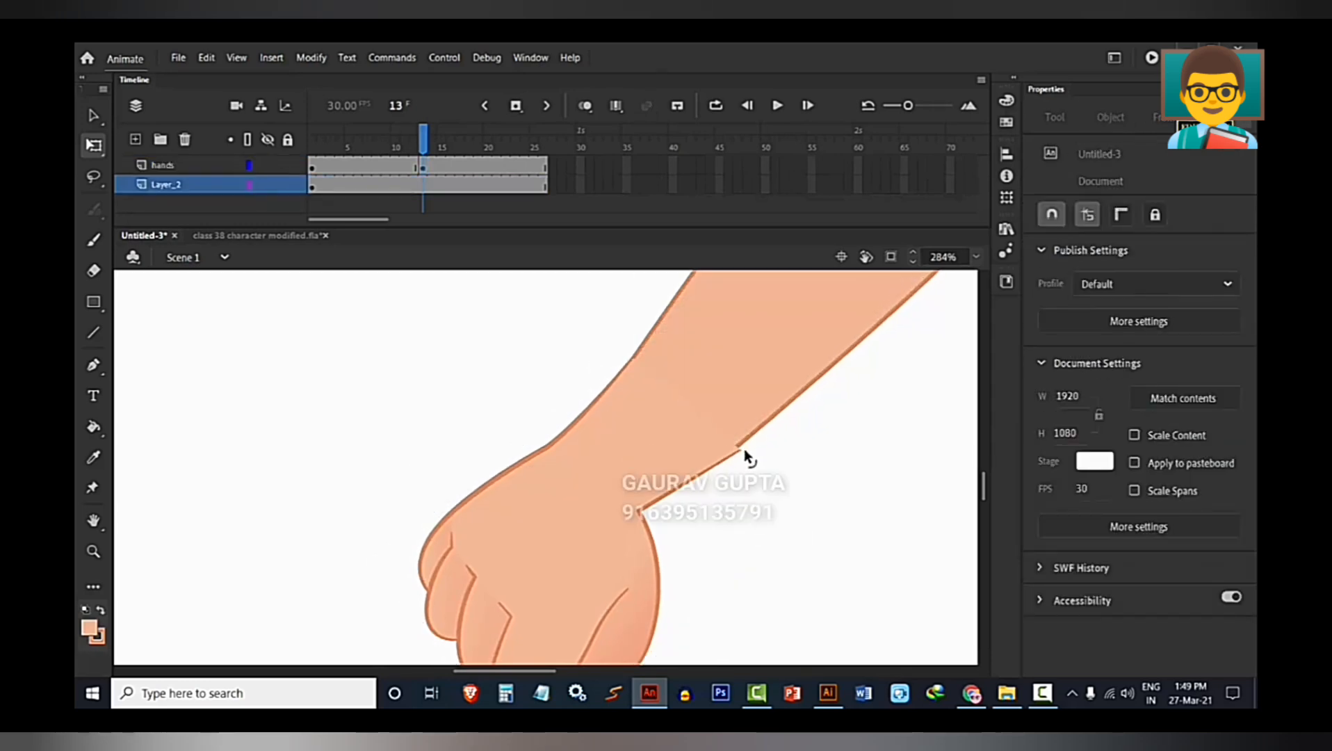
{"action": "scroll", "coordinate": [765, 519], "scroll_direction": "down", "scroll_amount": 5}
{"action": "left_click_drag", "start_coordinate": [809, 540], "coordinate": [736, 552]}
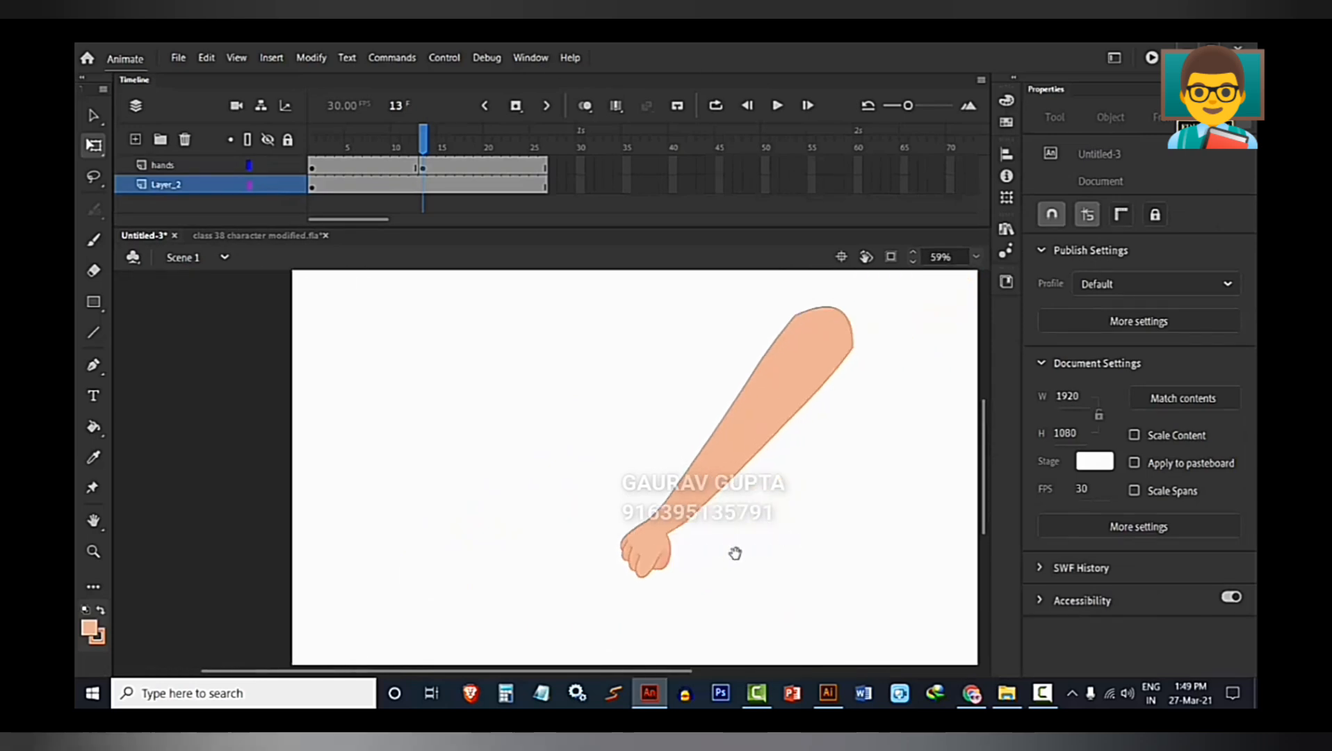
Set the looping of the fist instance at frame 13 to play a single frame only.
{"action": "left_click_drag", "start_coordinate": [422, 146], "coordinate": [423, 190]}
{"action": "left_click", "coordinate": [652, 547]}
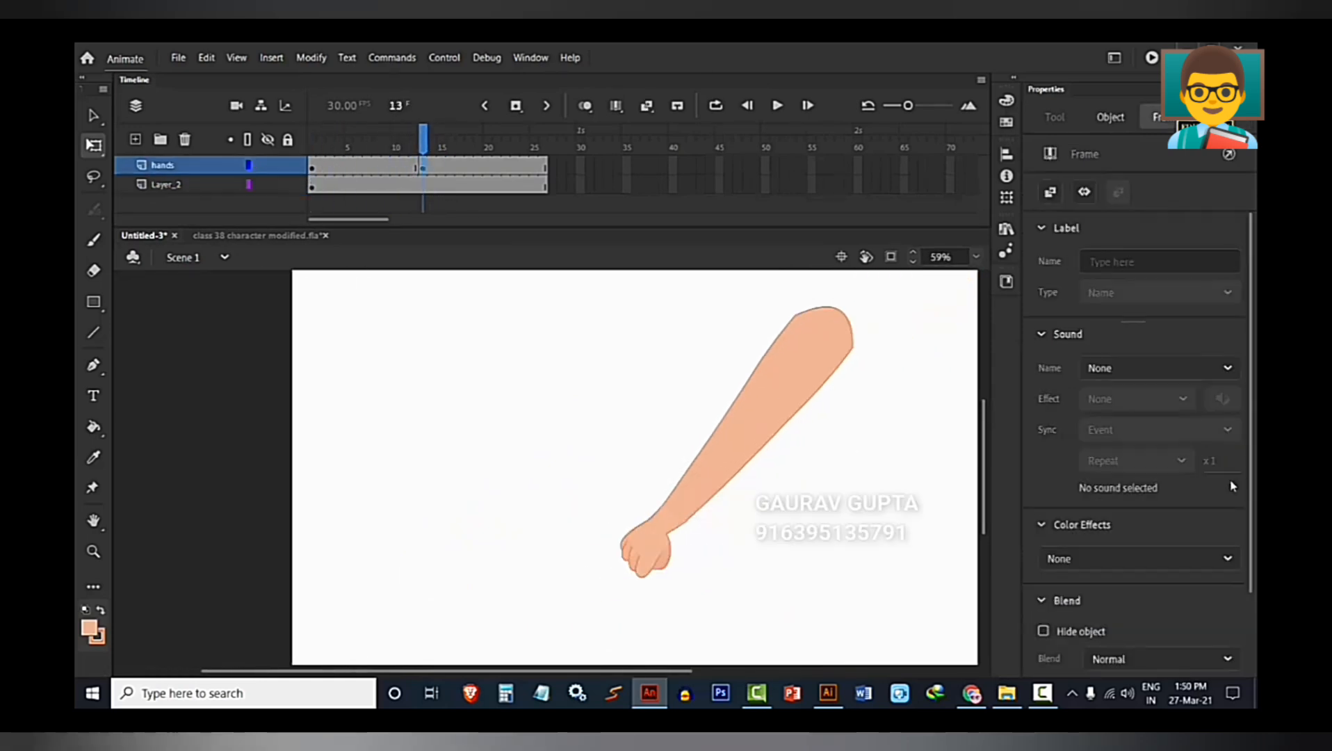
{"action": "left_click", "coordinate": [663, 546]}
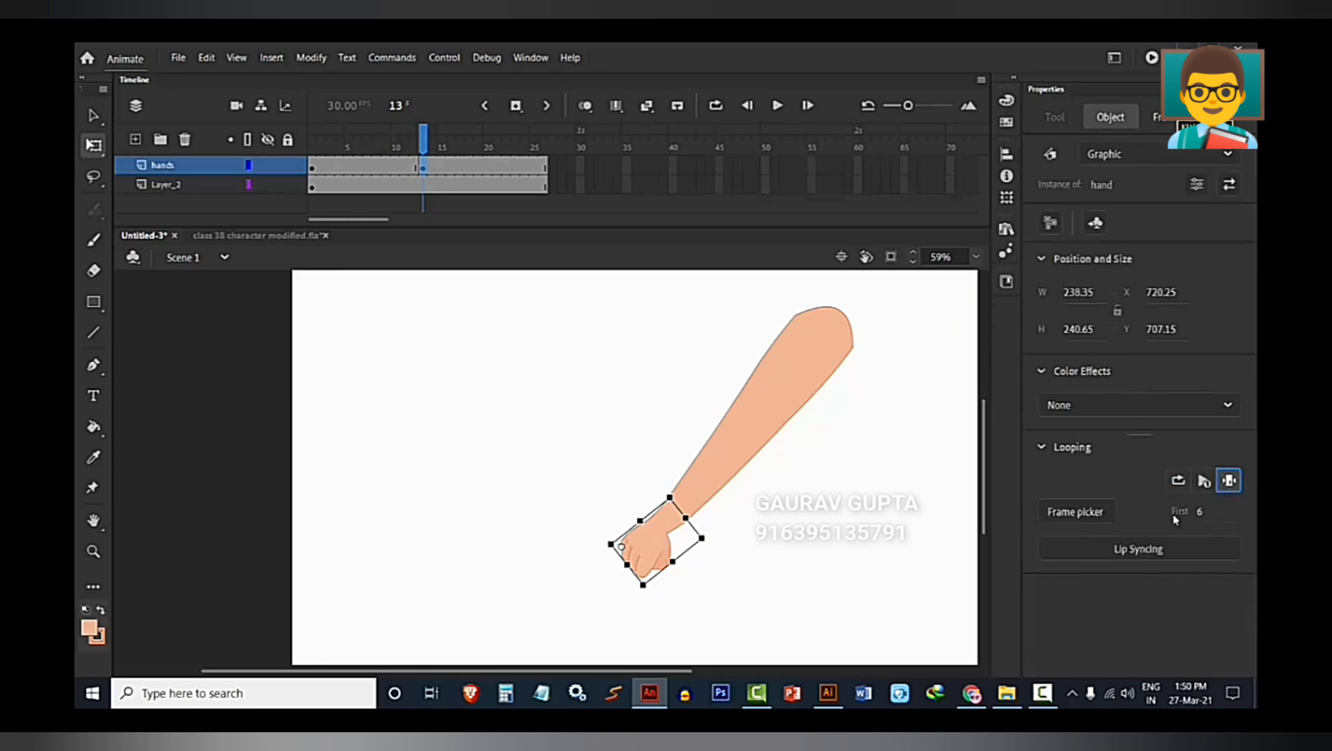
{"action": "left_click", "coordinate": [537, 405]}
Insert a keyframe at frame 20 of the hands layer.
{"action": "left_click", "coordinate": [484, 184]}
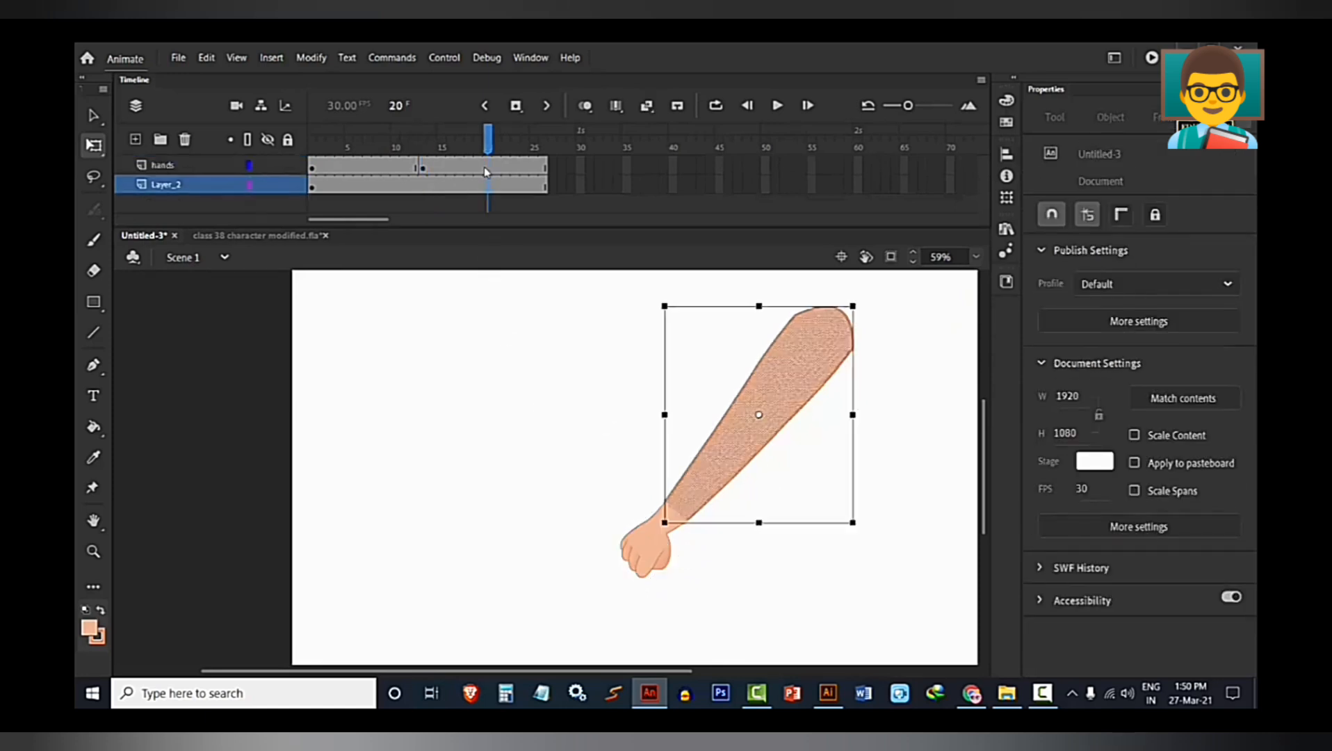
{"action": "left_click", "coordinate": [487, 167]}
{"action": "key", "text": "F6"}
{"action": "scroll", "coordinate": [702, 596], "scroll_direction": "up", "scroll_amount": 2}
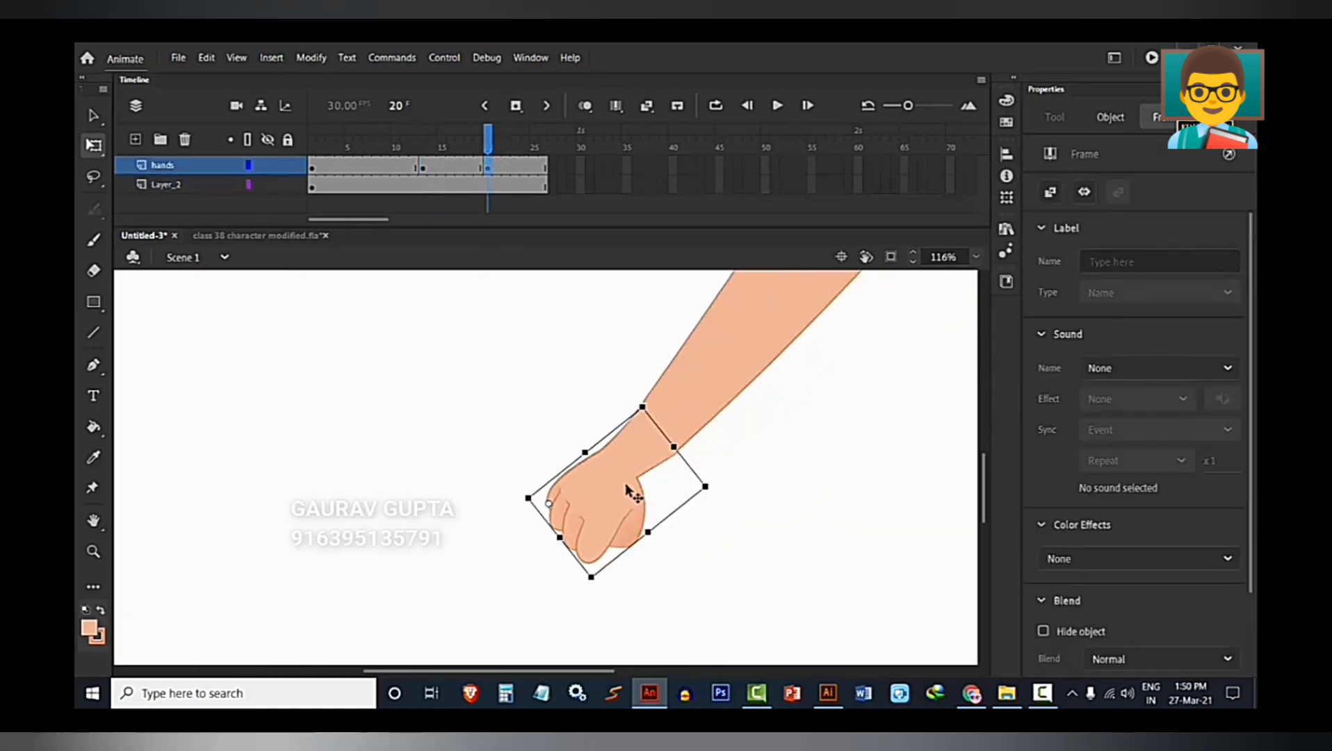
Switch the hand at frame 20 to the pointing pose by setting its first frame to 3.
{"action": "left_click", "coordinate": [1110, 117]}
{"action": "left_click", "coordinate": [1203, 514]}
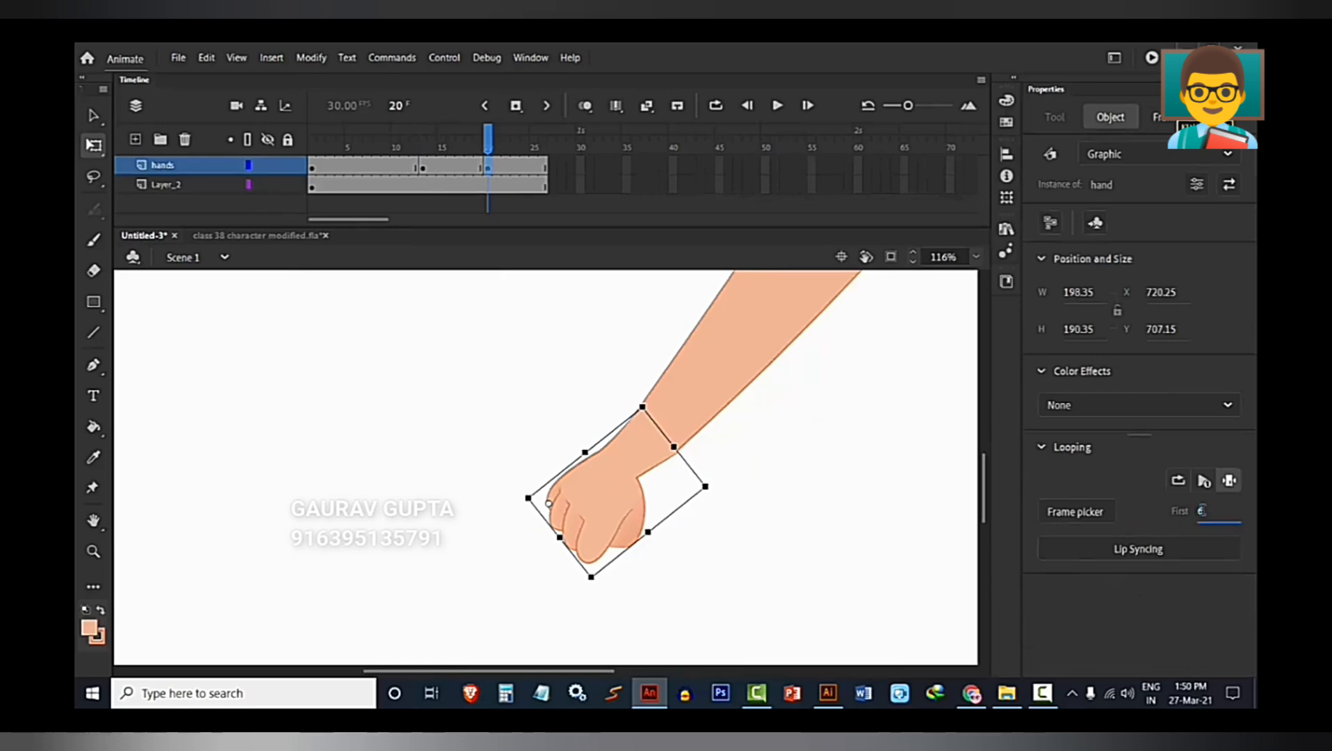
{"action": "type", "text": "2"}
{"action": "key", "text": "Return"}
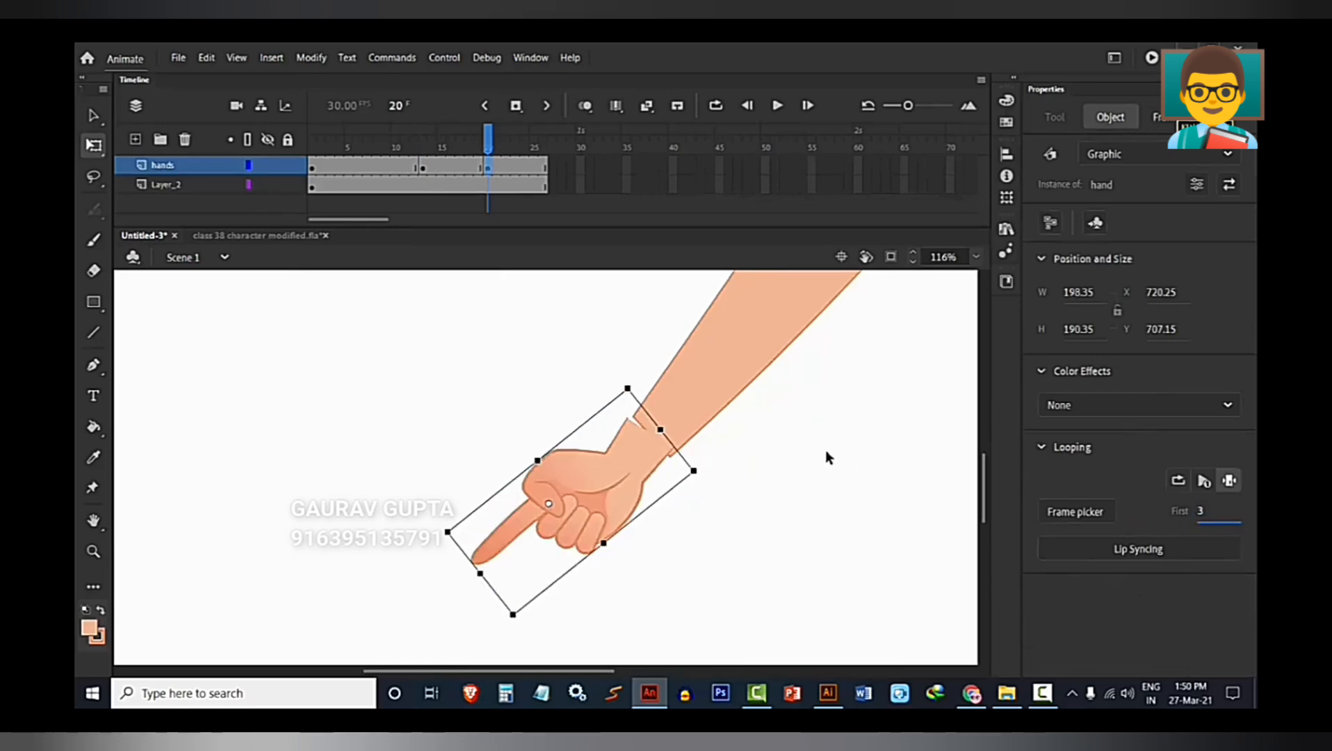
{"action": "left_click_drag", "start_coordinate": [312, 174], "coordinate": [487, 187]}
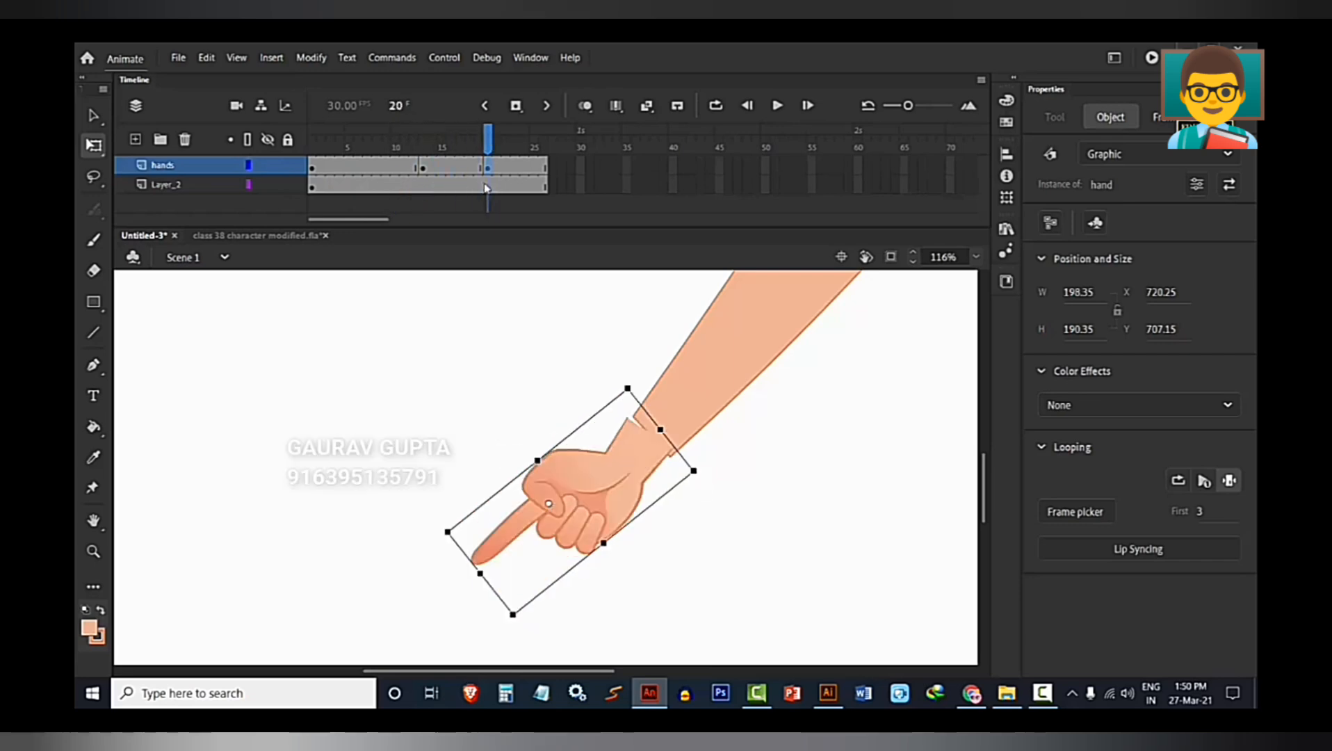
At frame 20, enlarge the pointing hand to about 277 by 249 px, rotate it slightly and fit it to the wrist at about X 730, Y 701.
{"action": "scroll", "coordinate": [675, 499], "scroll_direction": "up", "scroll_amount": 3}
{"action": "left_click_drag", "start_coordinate": [606, 420], "coordinate": [623, 409]}
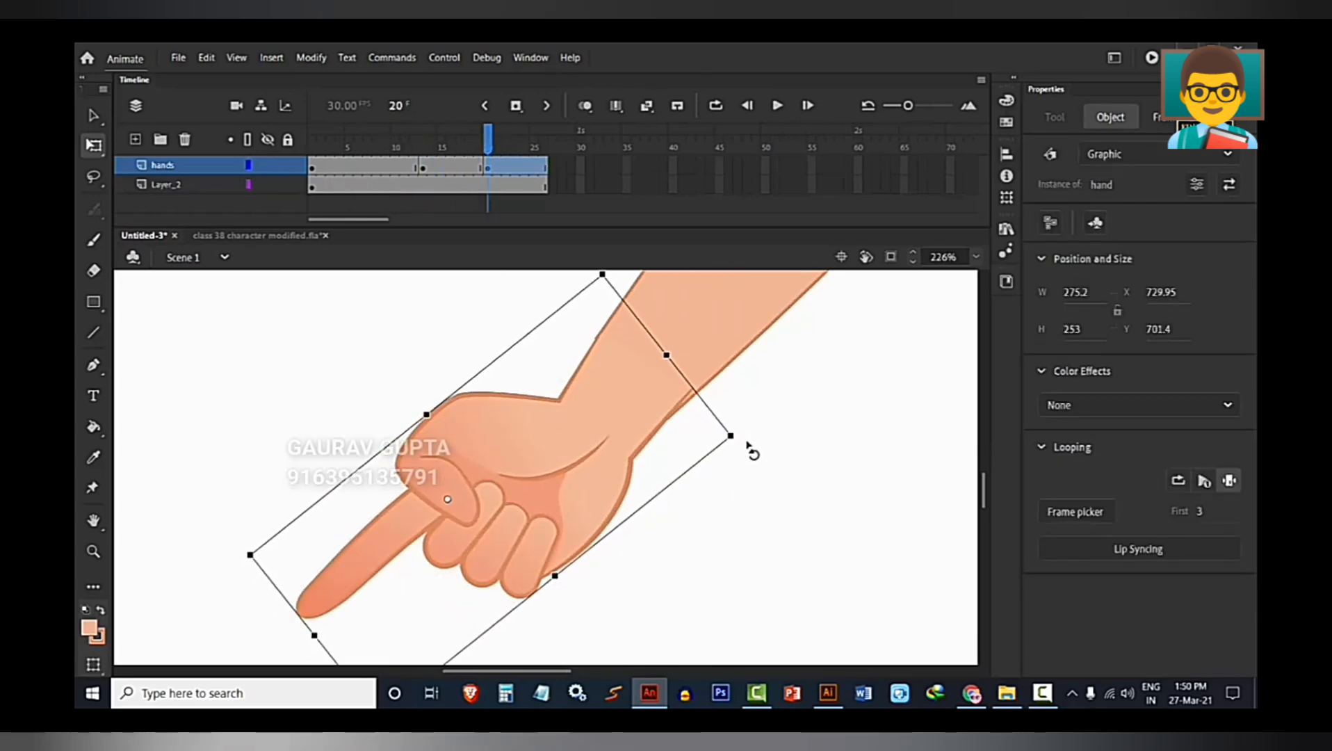
{"action": "left_click_drag", "start_coordinate": [754, 449], "coordinate": [757, 460]}
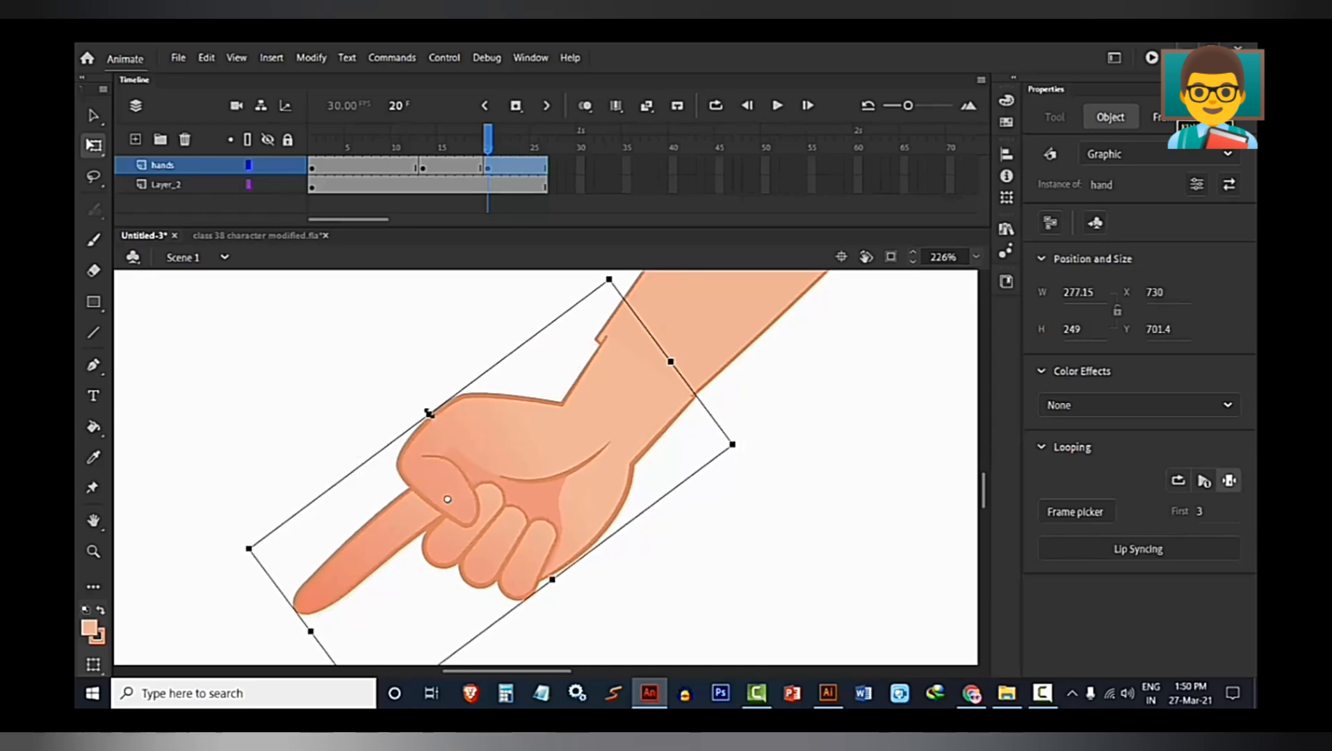
{"action": "left_click_drag", "start_coordinate": [428, 413], "coordinate": [412, 409]}
{"action": "left_click", "coordinate": [309, 379]}
{"action": "scroll", "coordinate": [577, 526], "scroll_direction": "down", "scroll_amount": 10}
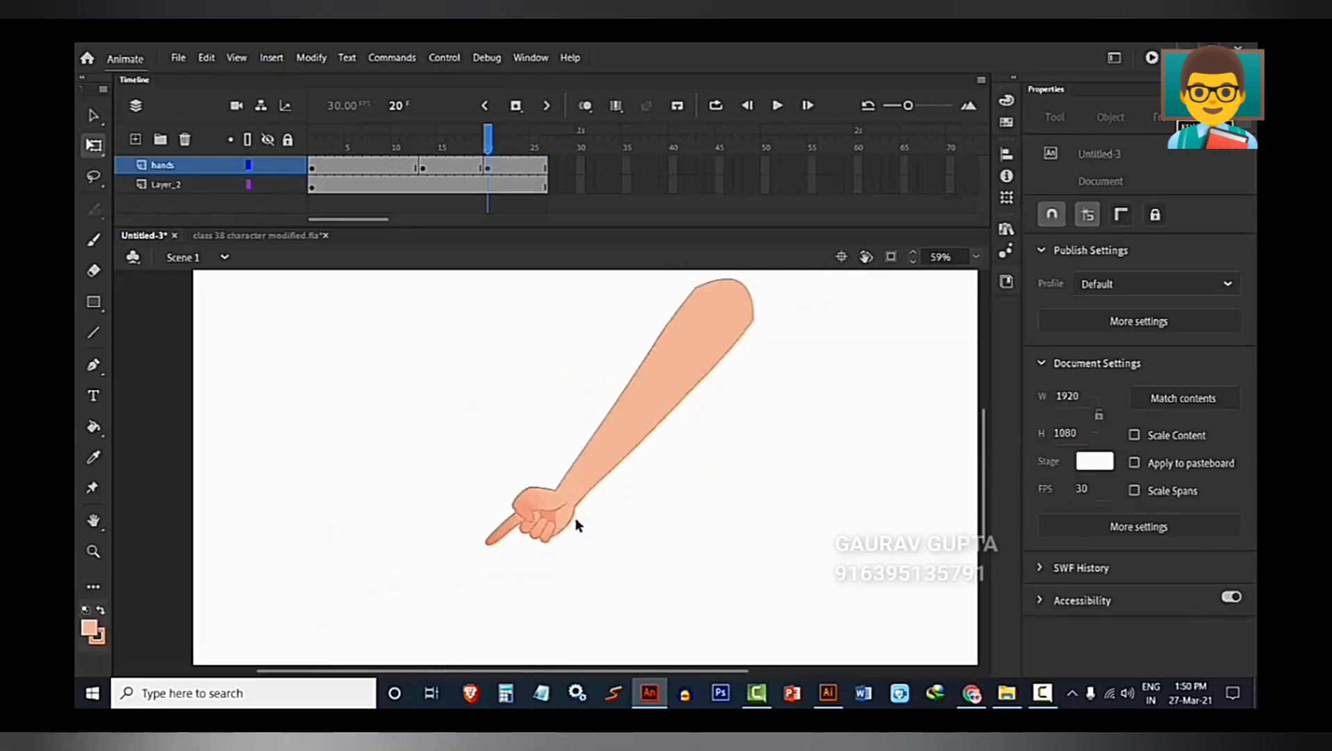
Review the hand pose at frame 6, look at the character in class 38 character modified.fla, and return to the Untitled-3 document.
{"action": "scroll", "coordinate": [589, 529], "scroll_direction": "up", "scroll_amount": 4}
{"action": "left_click", "coordinate": [358, 147]}
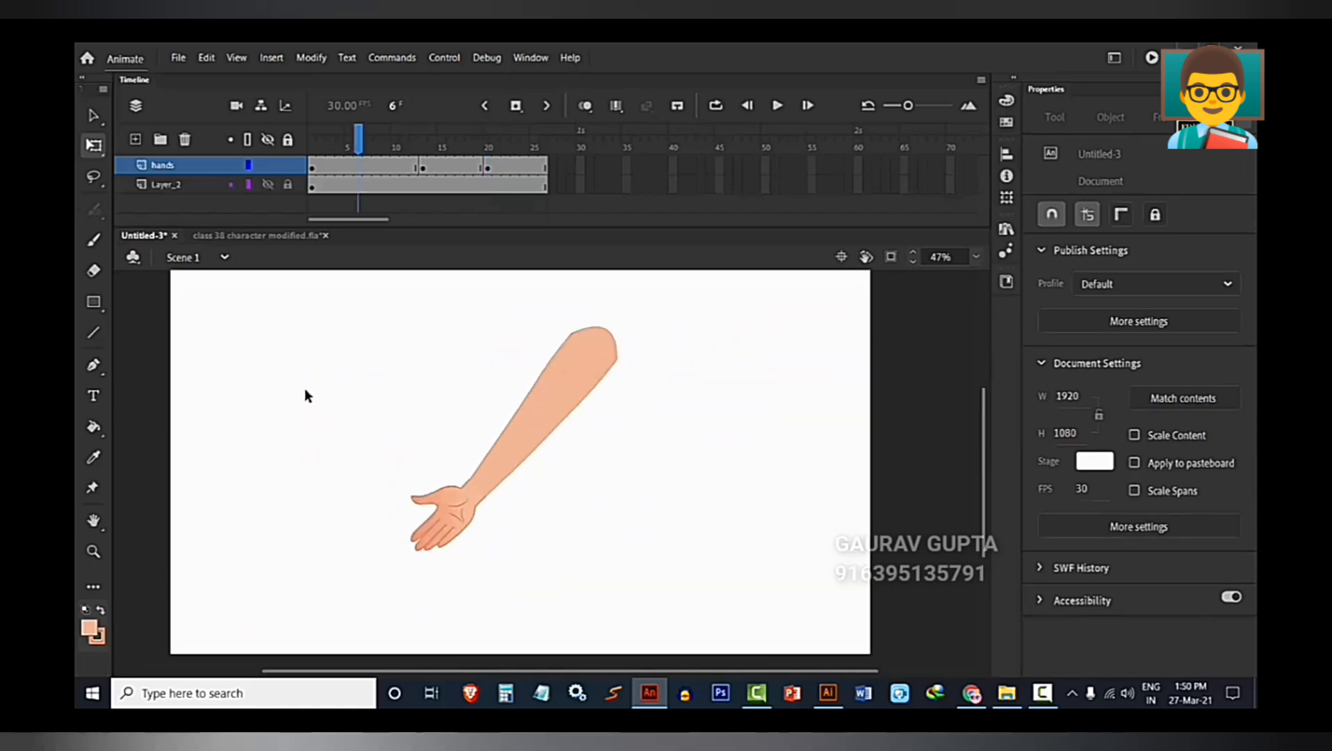
{"action": "left_click", "coordinate": [255, 242]}
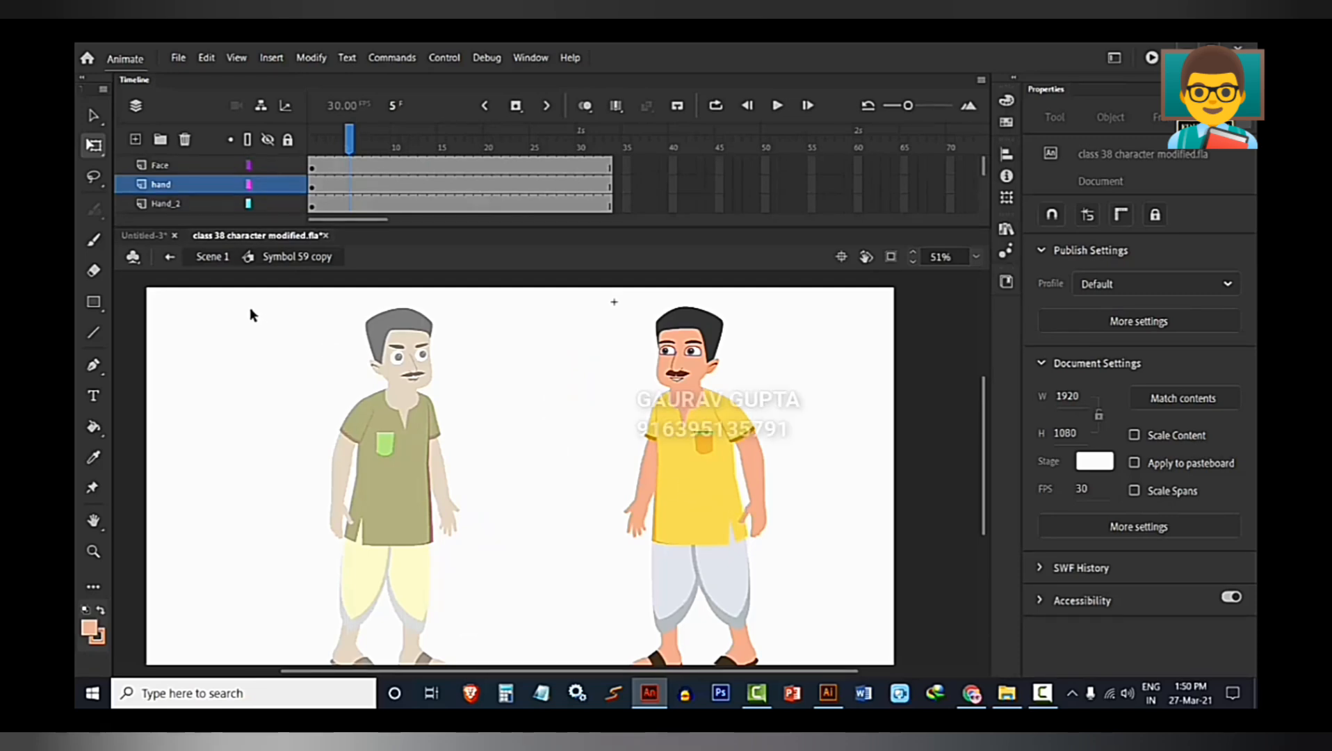
{"action": "left_click", "coordinate": [157, 239]}
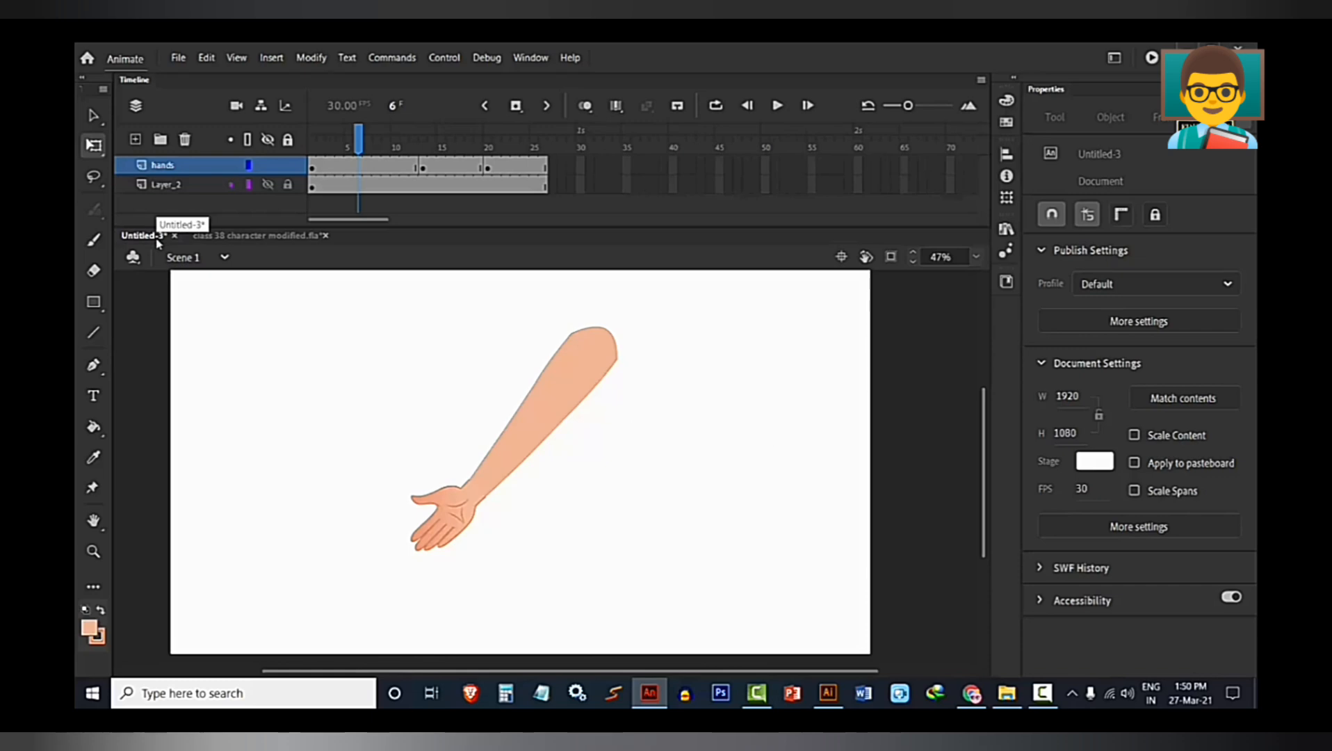